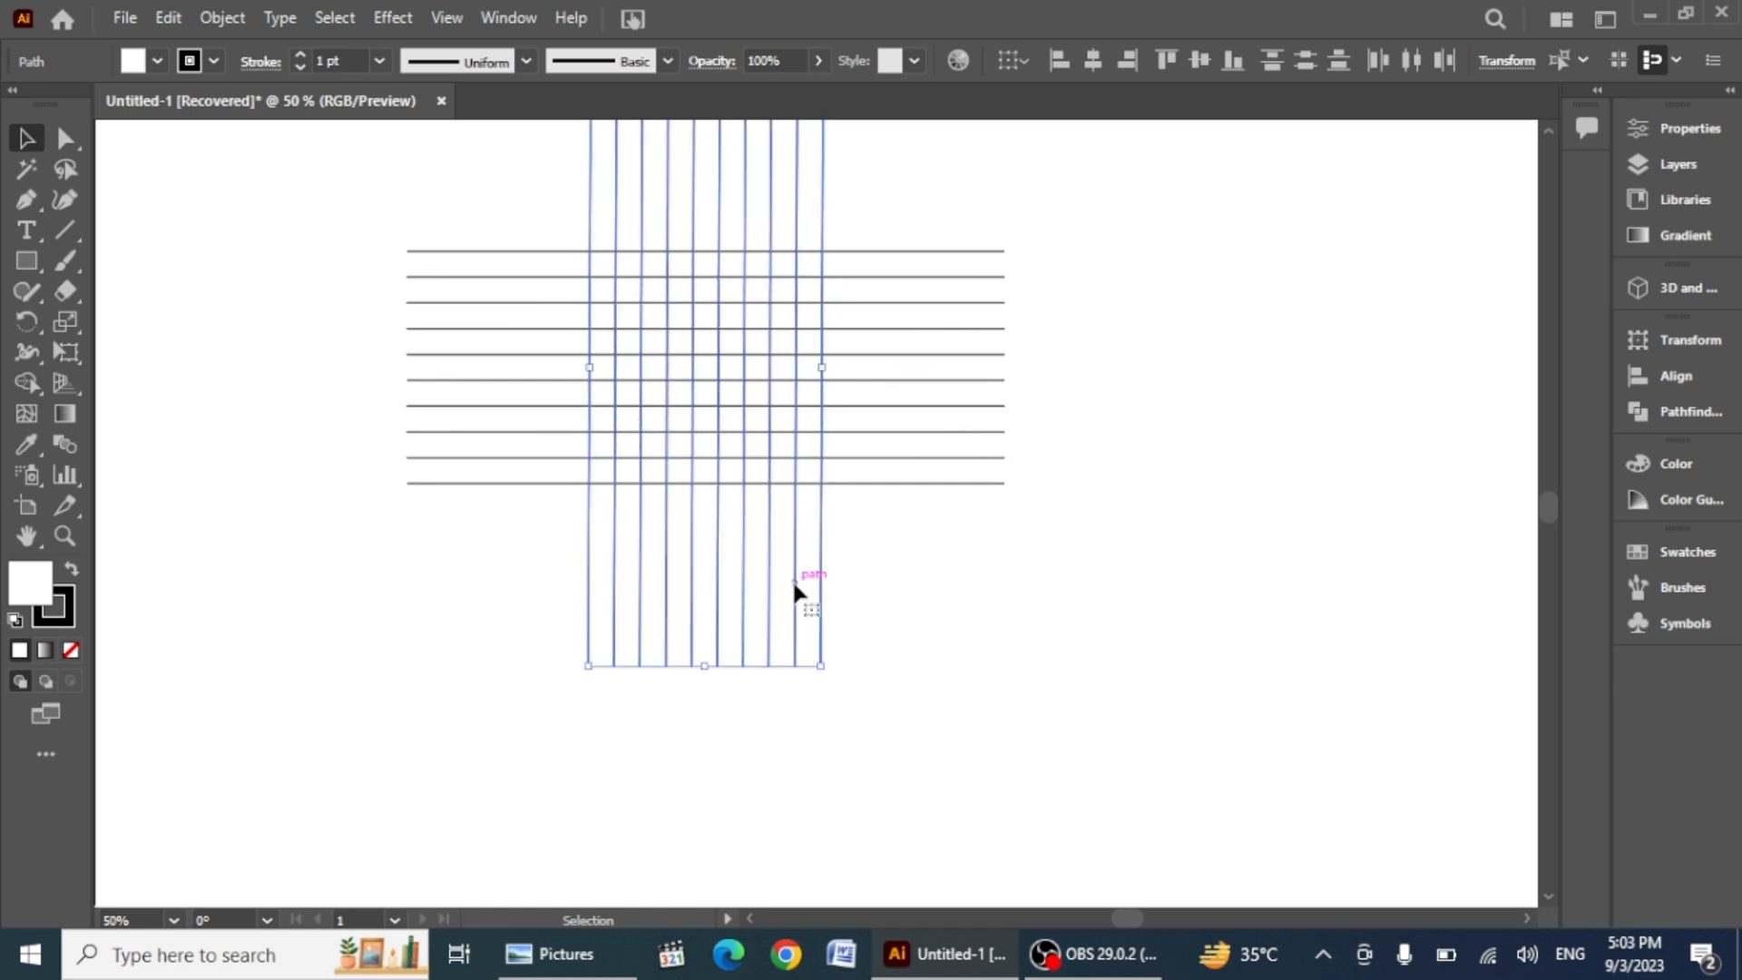
Step: Copy the selected vertical lines and paste the copy in front of them
key("ctrl")
left_click(168, 17)
left_click(209, 139)
left_click(167, 17)
left_click(234, 196)
scroll(836, 576, "up", 5)
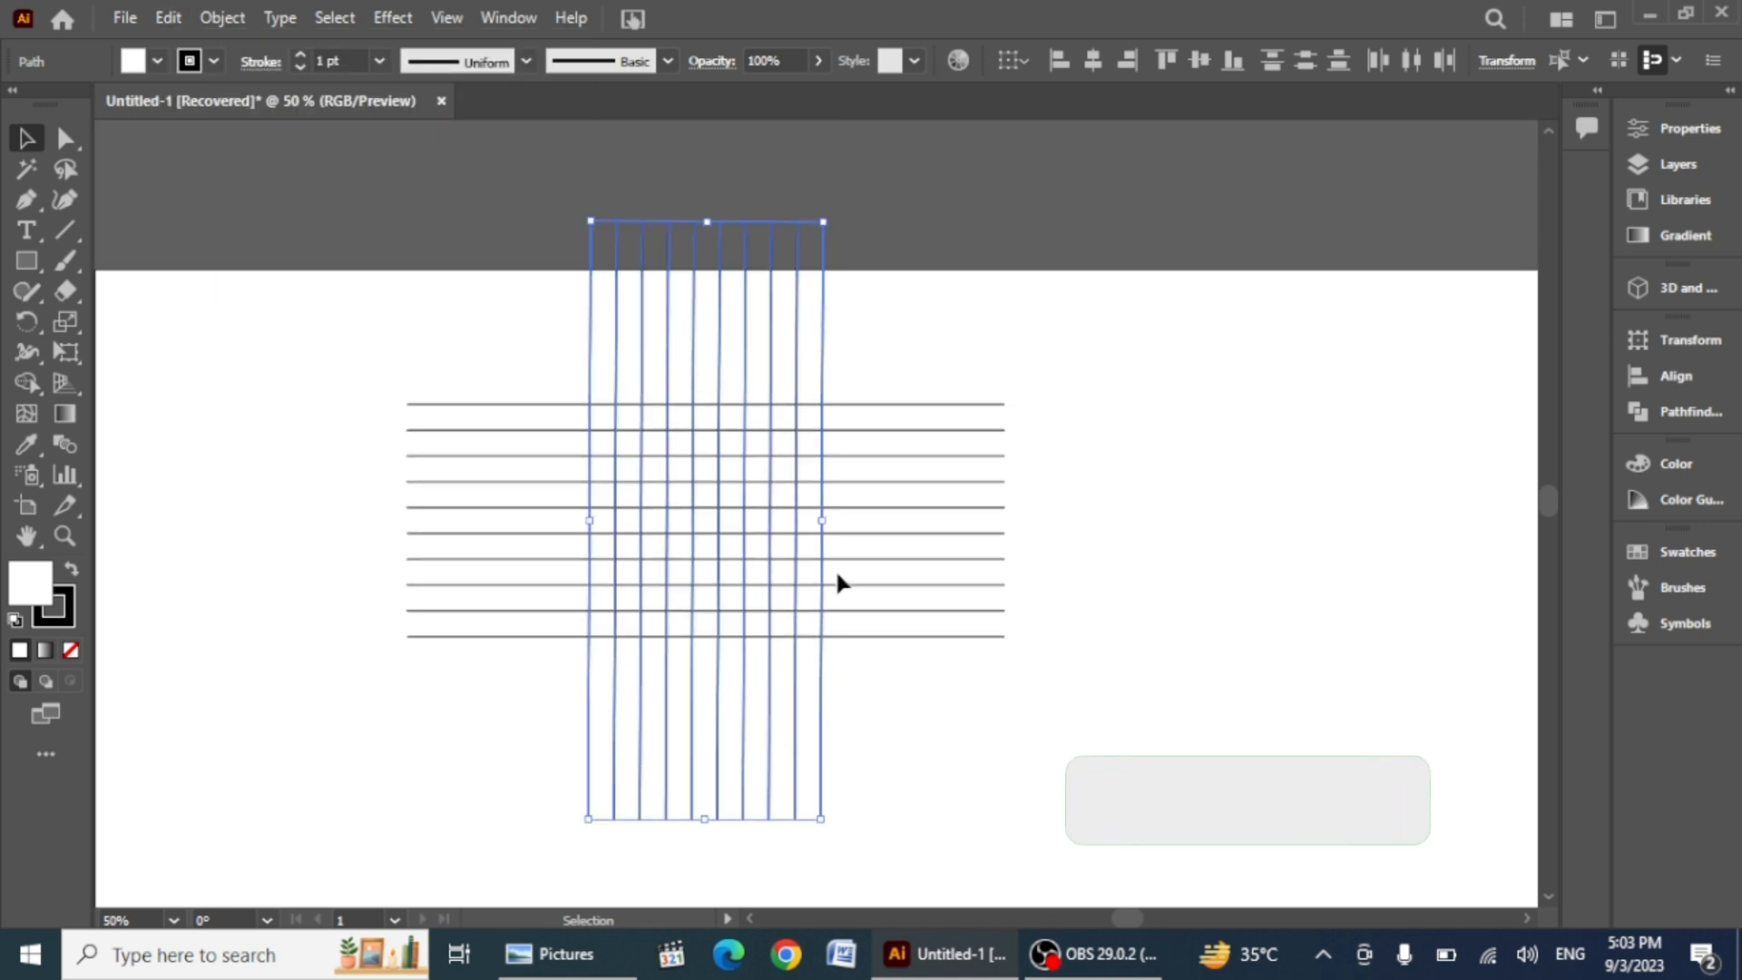
Step: Try to rotate the pasted vertical lines, undoing each attempt
scroll(908, 688, "down", 3)
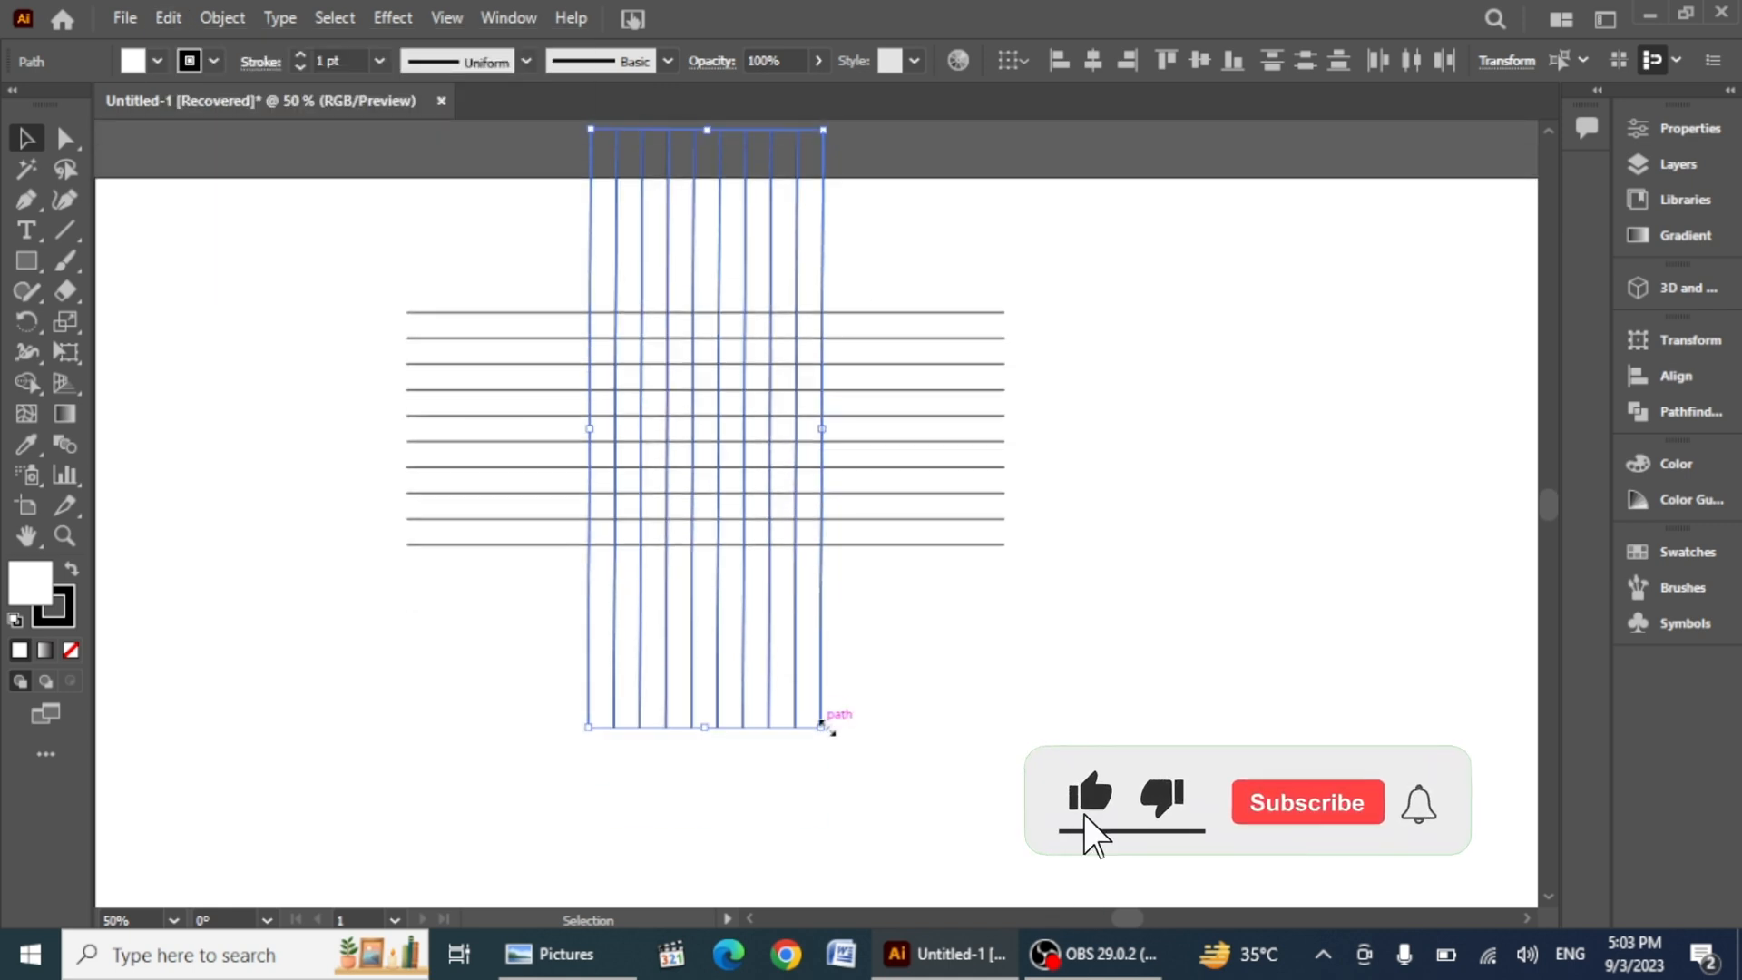
left_click_drag(829, 724, 573, 808)
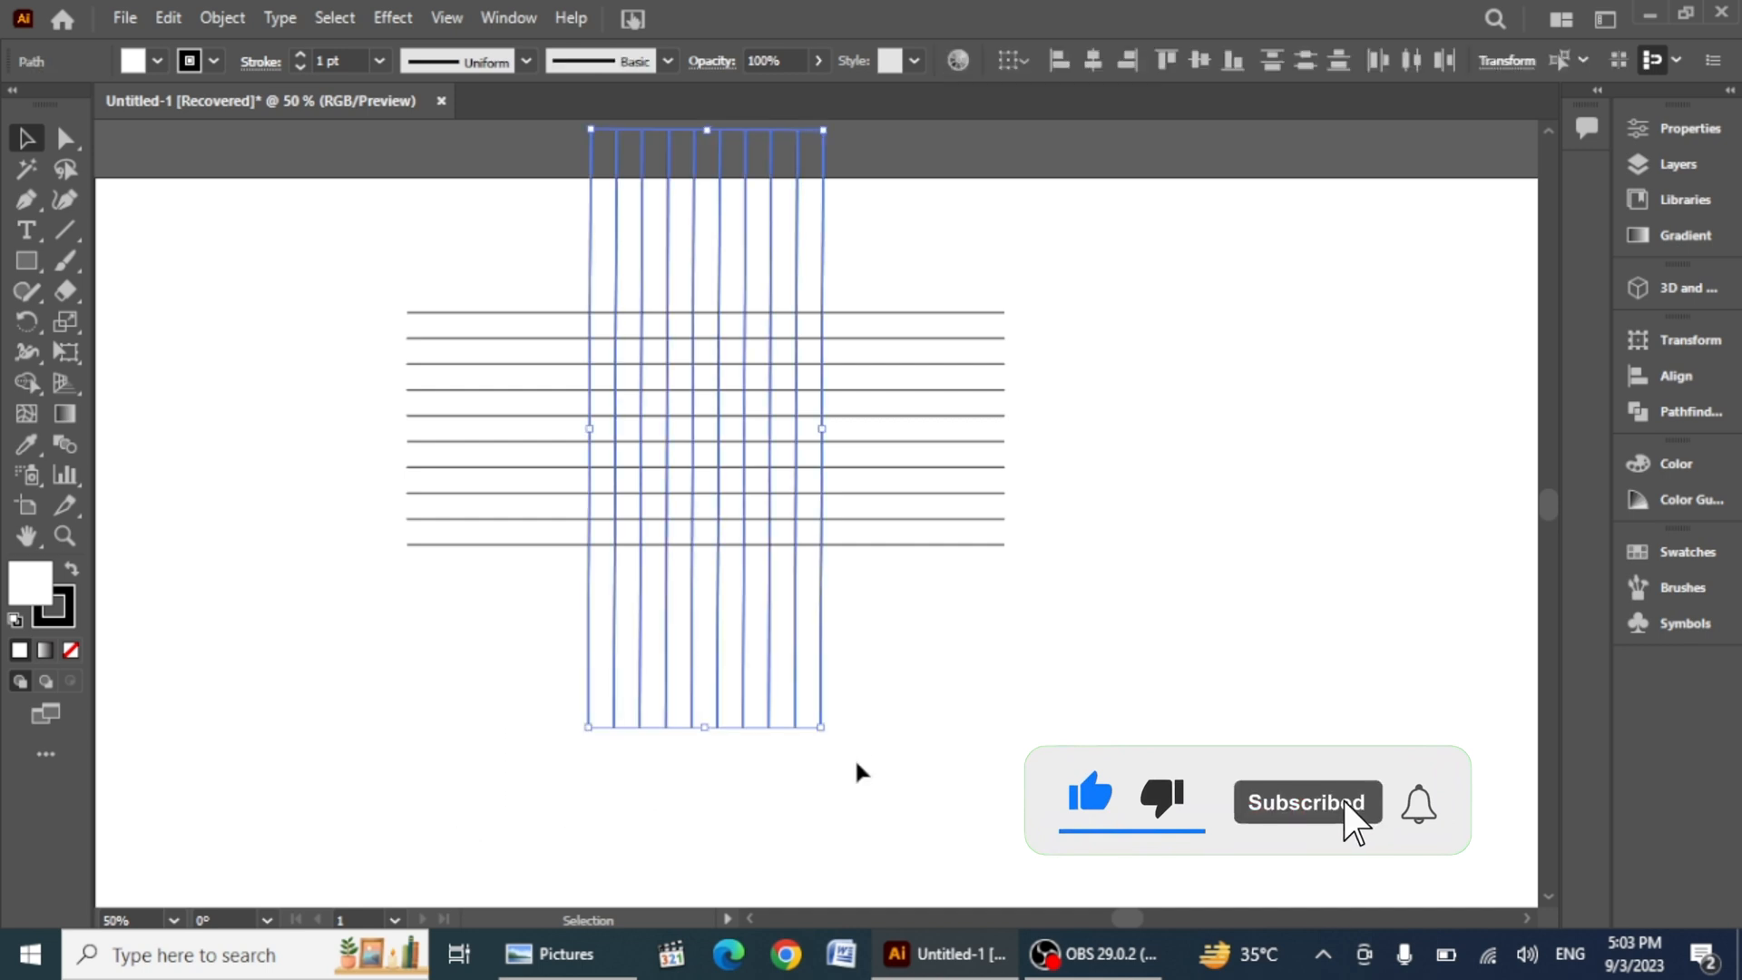
left_click_drag(836, 737, 693, 820)
key("ctrl+z")
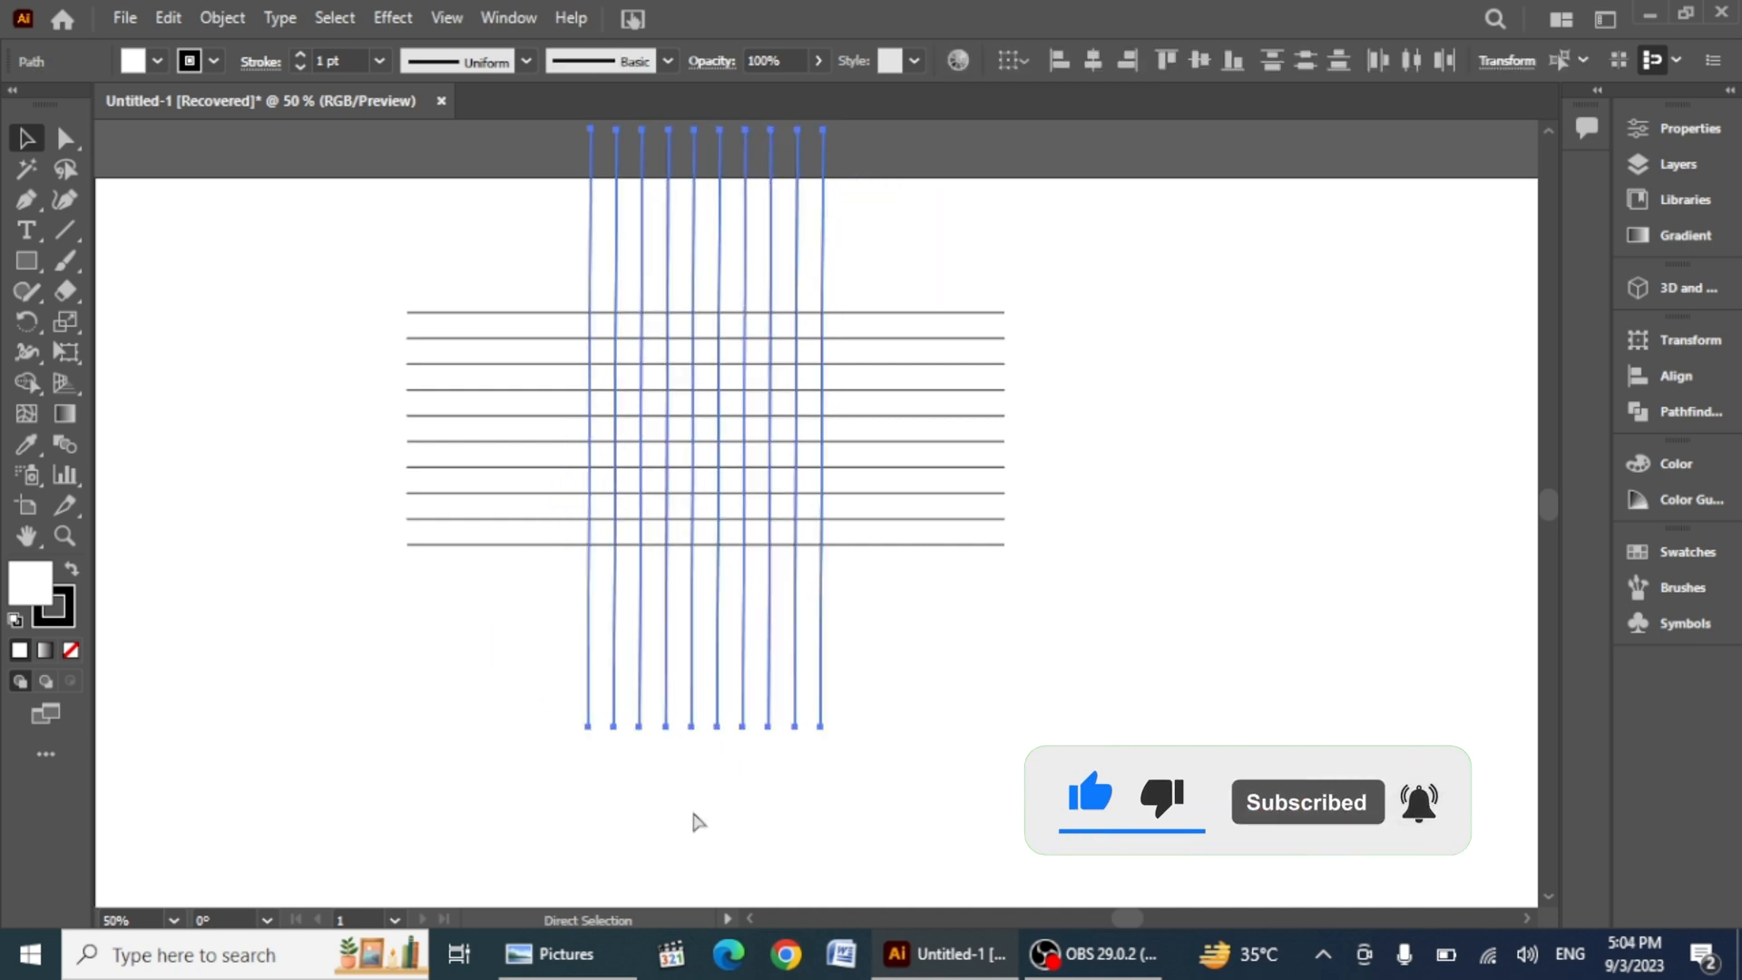
left_click_drag(833, 733, 747, 805)
key("ctrl+z")
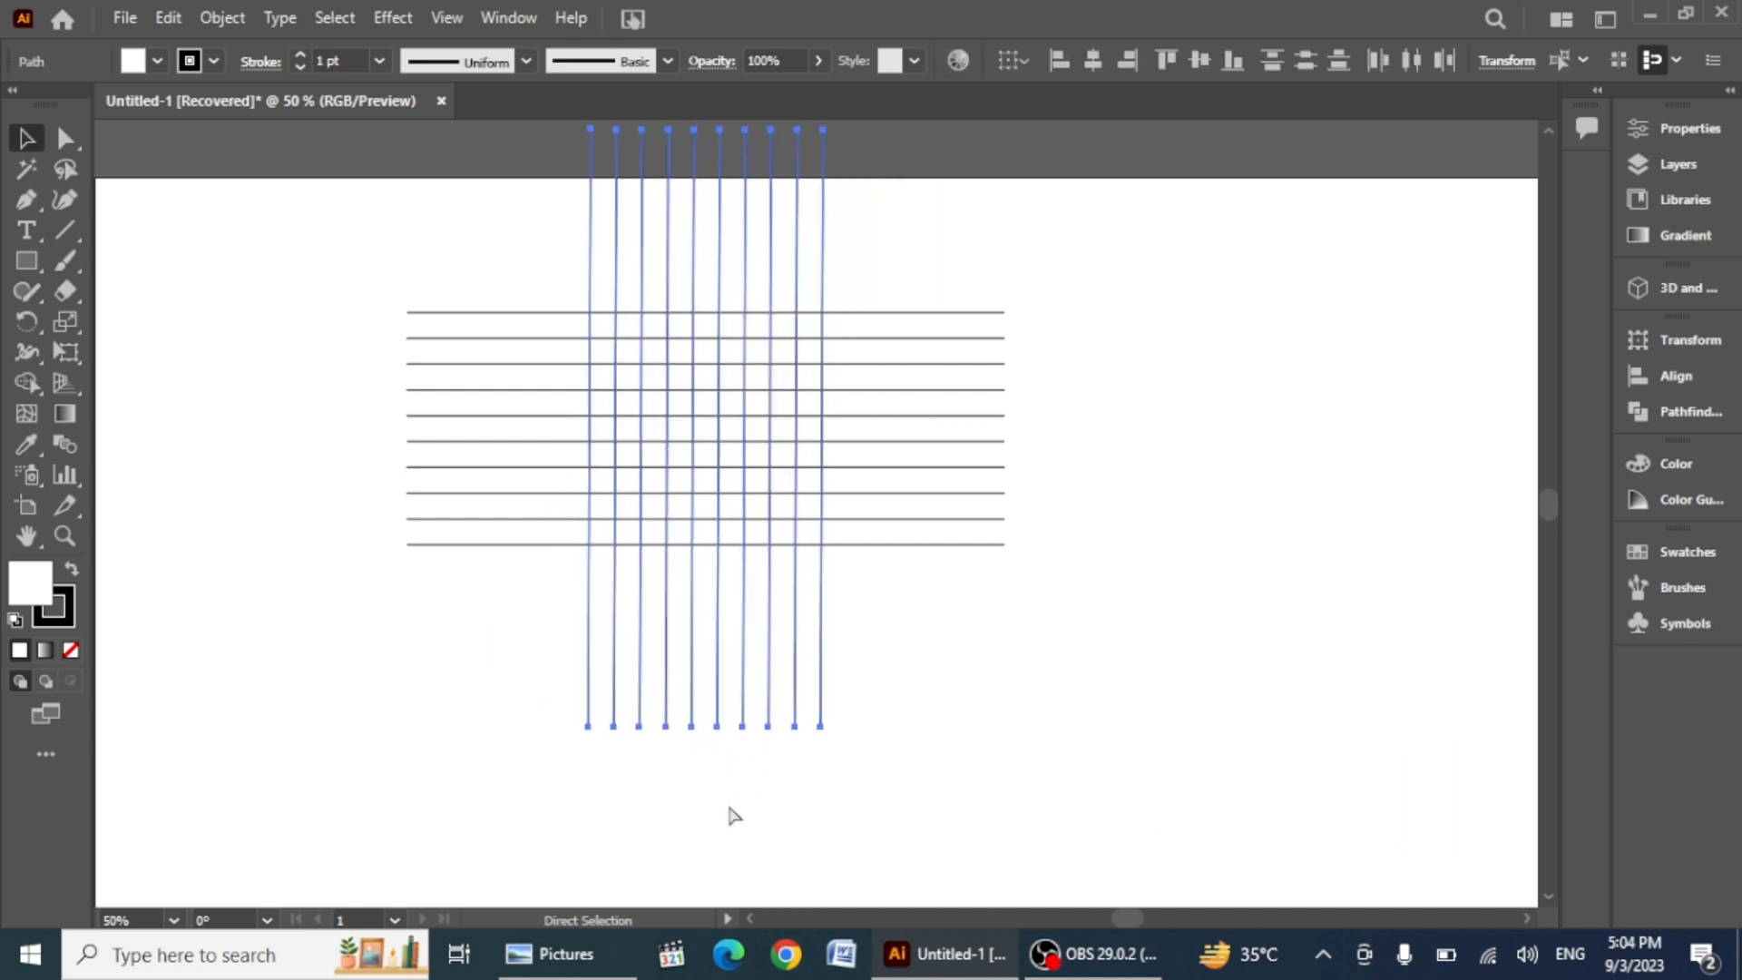
key("ctrl+z")
Step: Paste another copy of the vertical lines in front and rotate it into a diagonal set across the grid
left_click_drag(1015, 299, 814, 691)
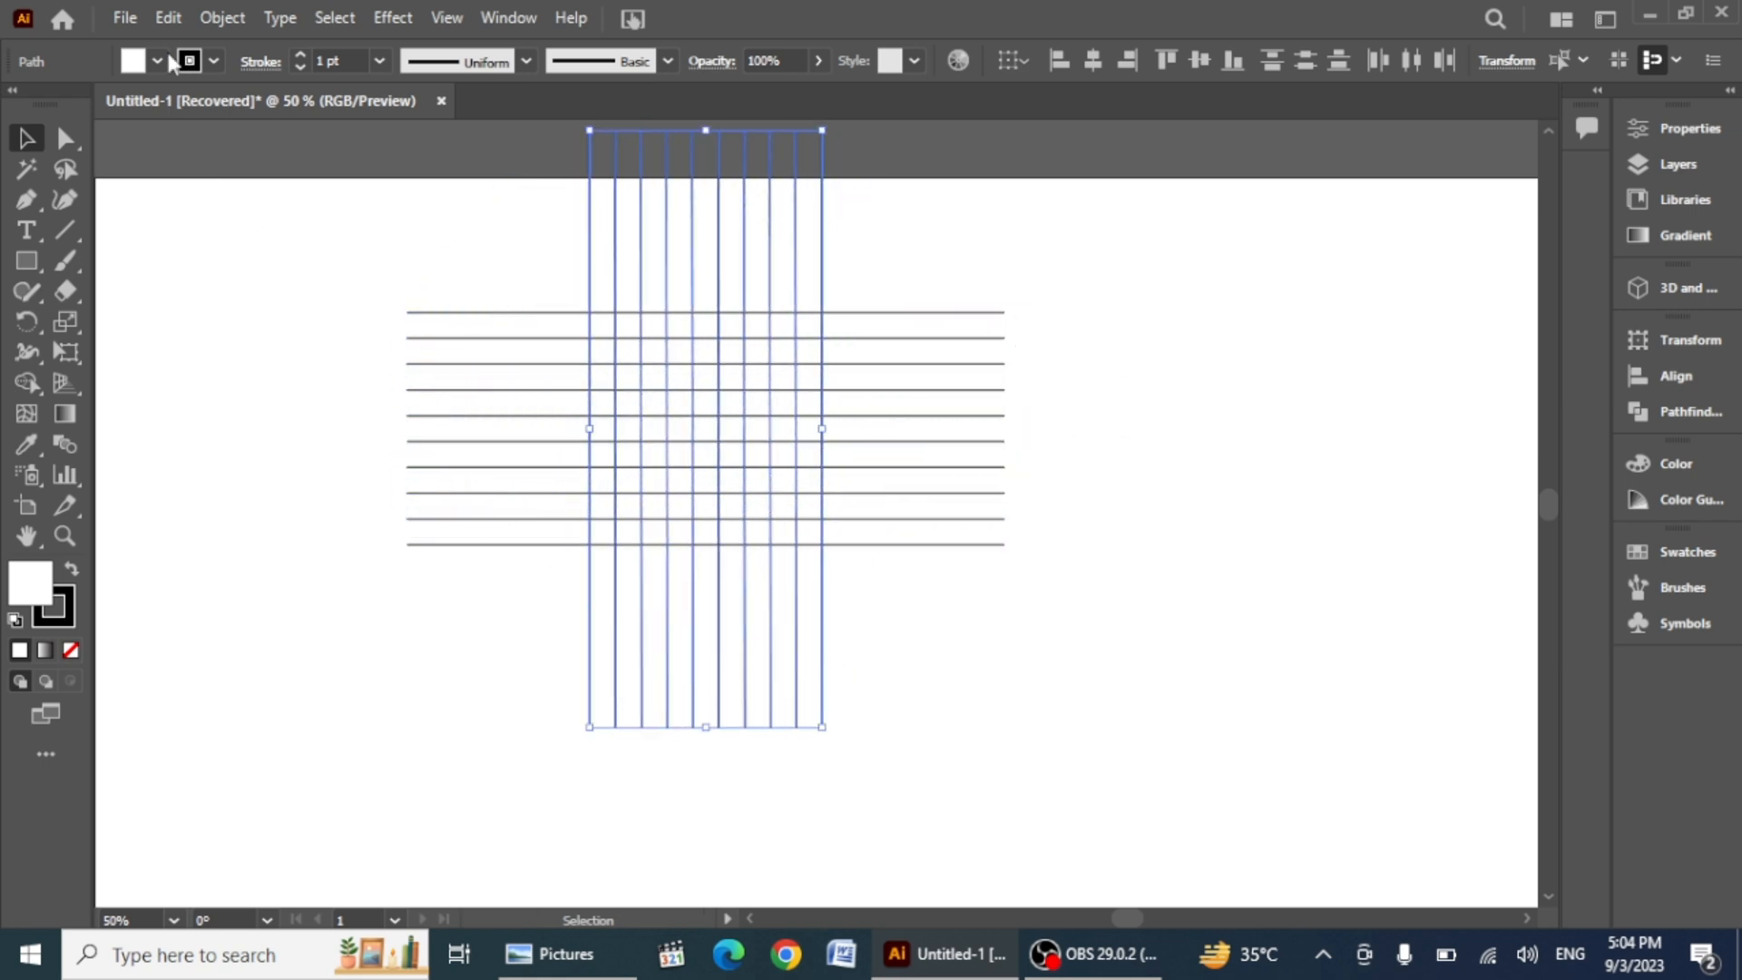
left_click(167, 18)
left_click(223, 141)
left_click(168, 18)
left_click(237, 196)
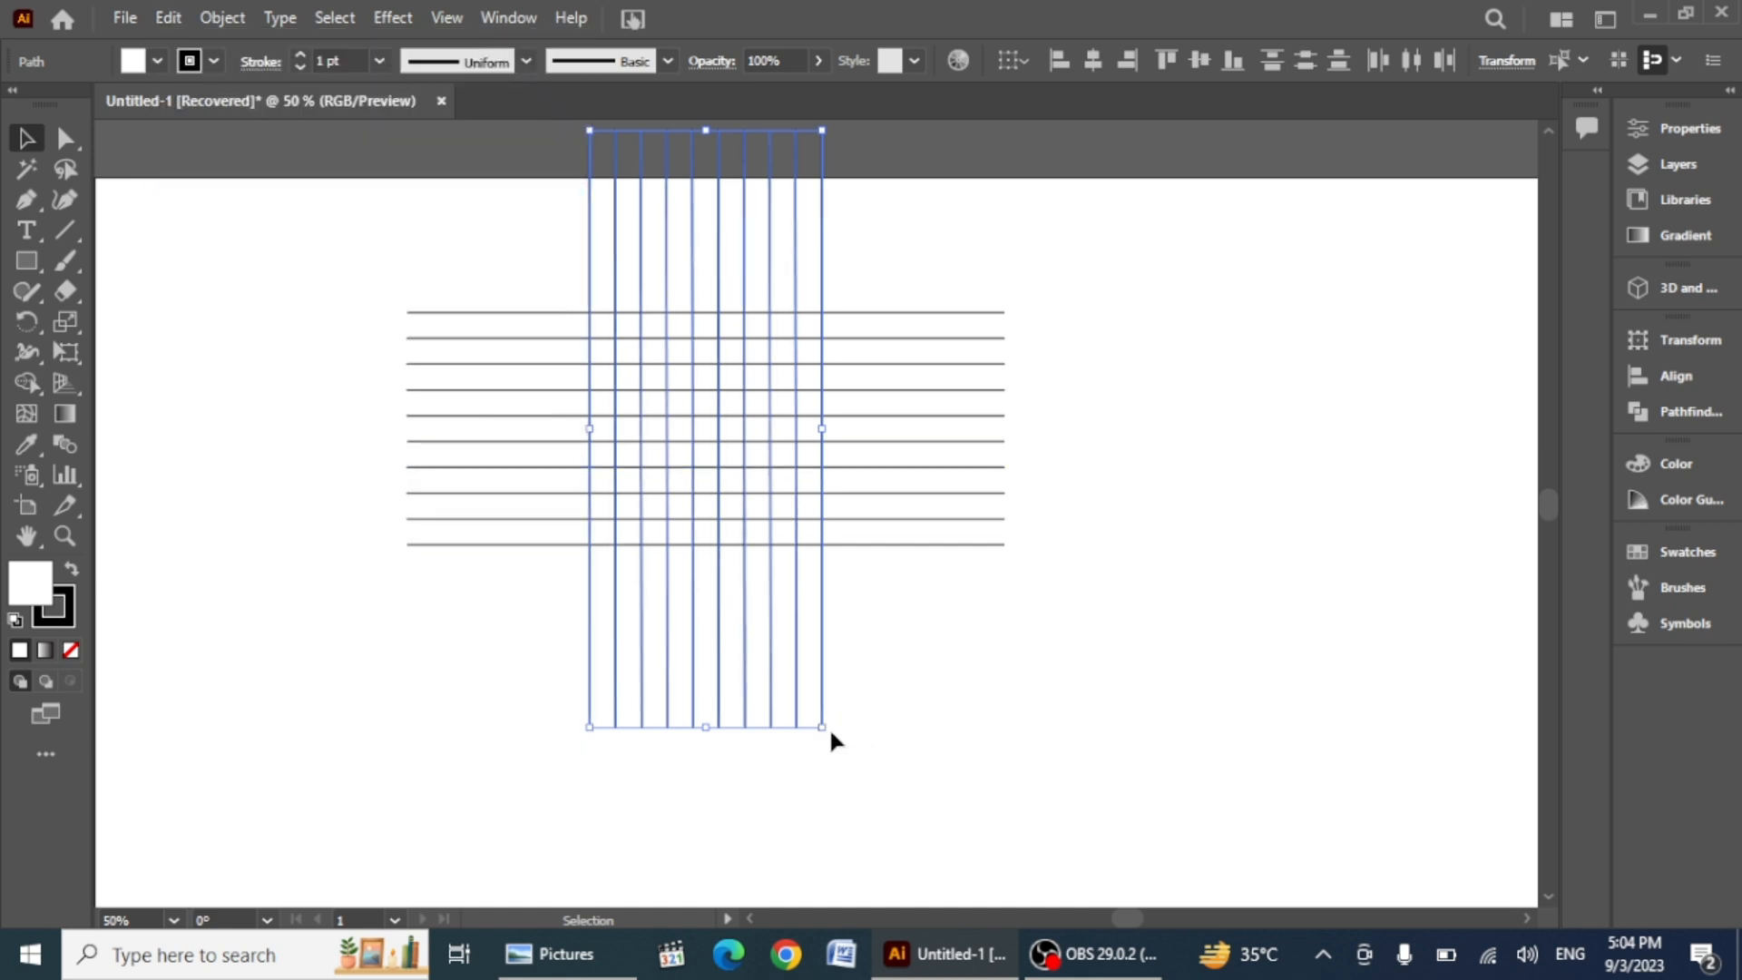
left_click_drag(828, 735, 518, 723)
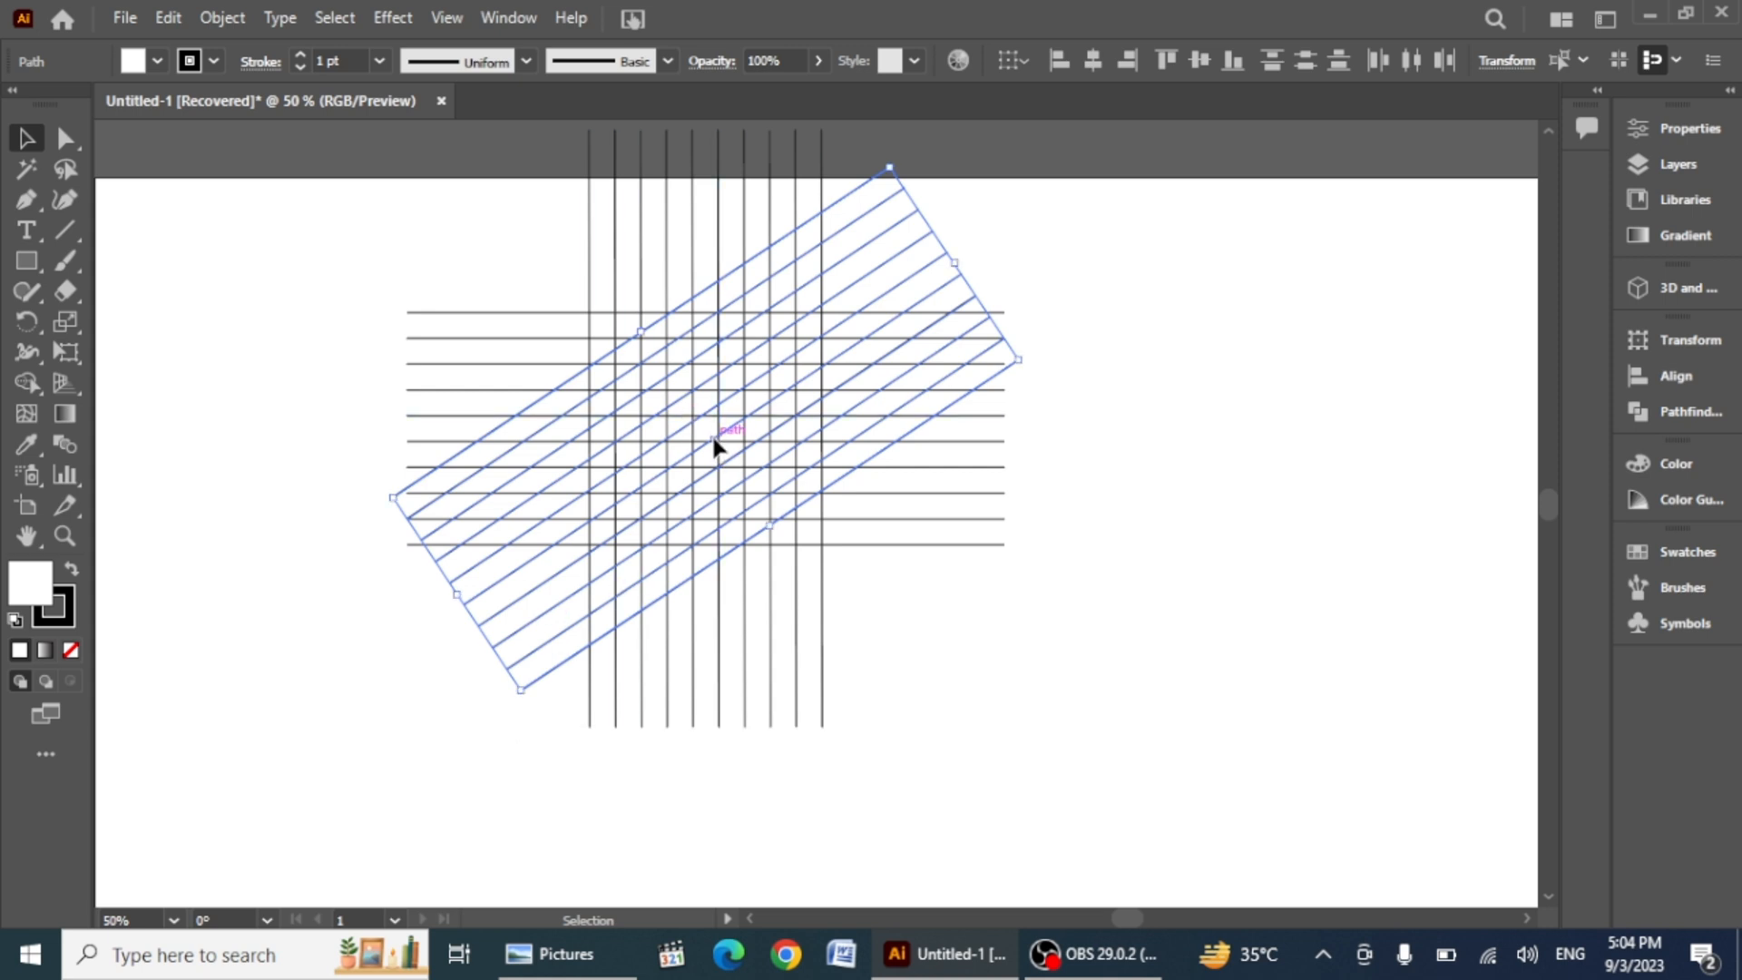
left_click_drag(714, 445, 728, 451)
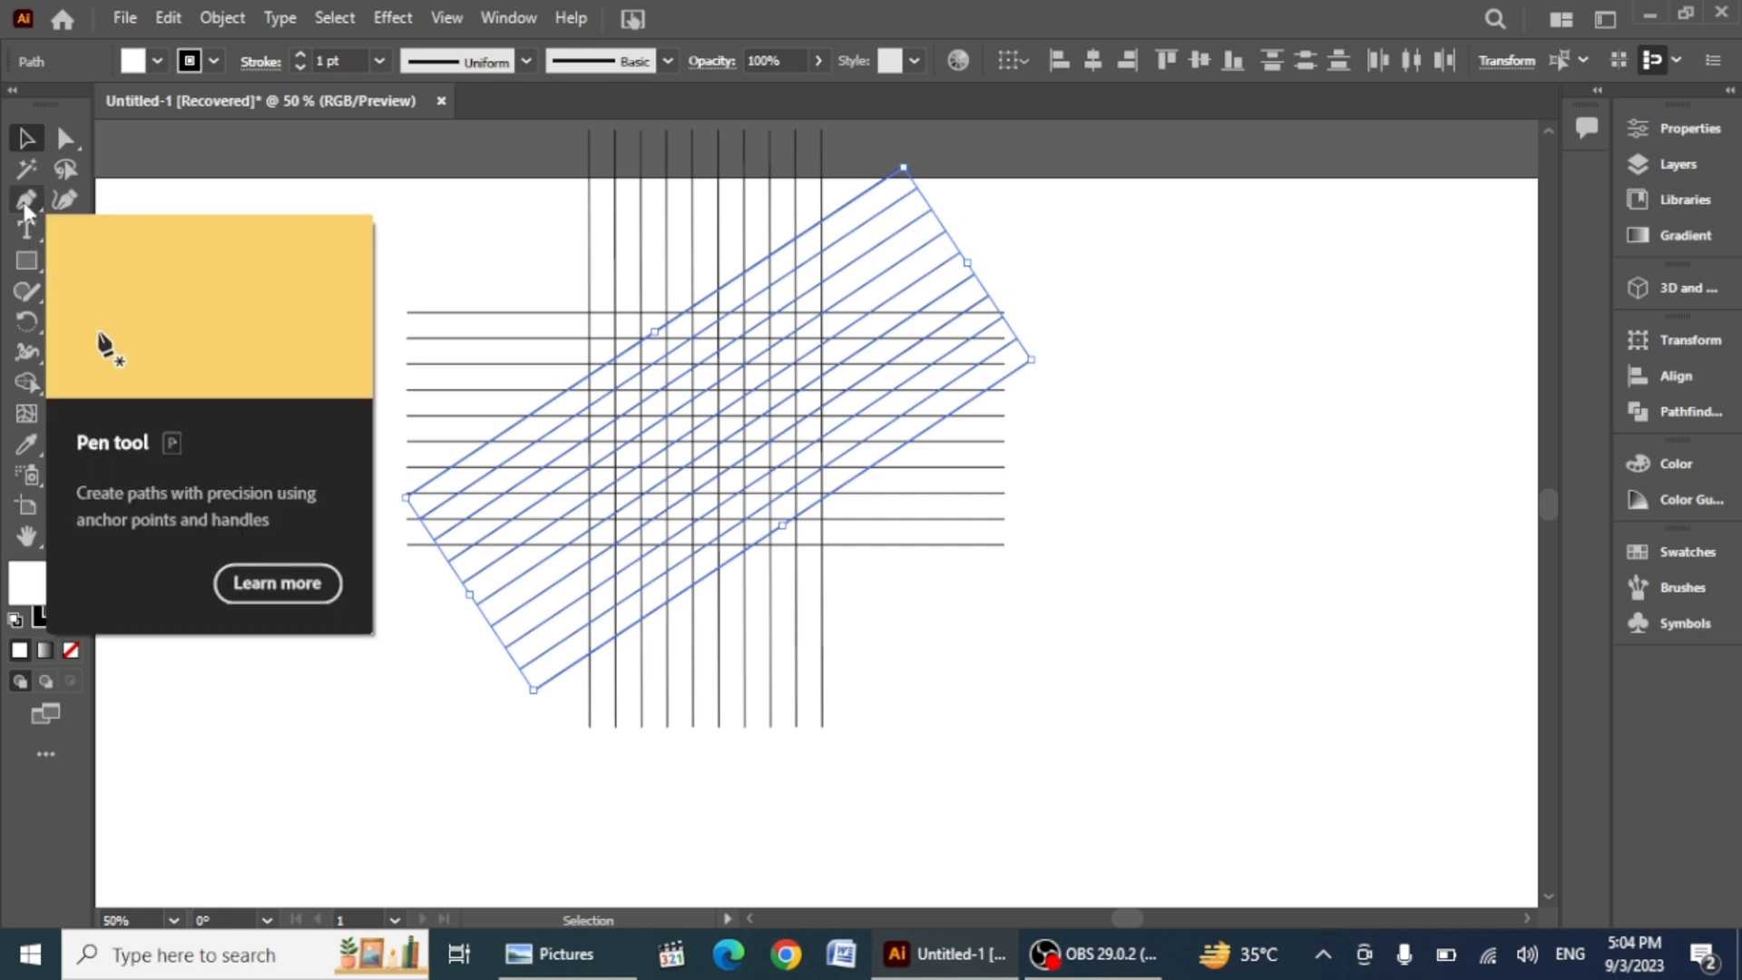
Step: Draw a circle centred on the grid with the Ellipse tool and set its fill to none
left_click(25, 261)
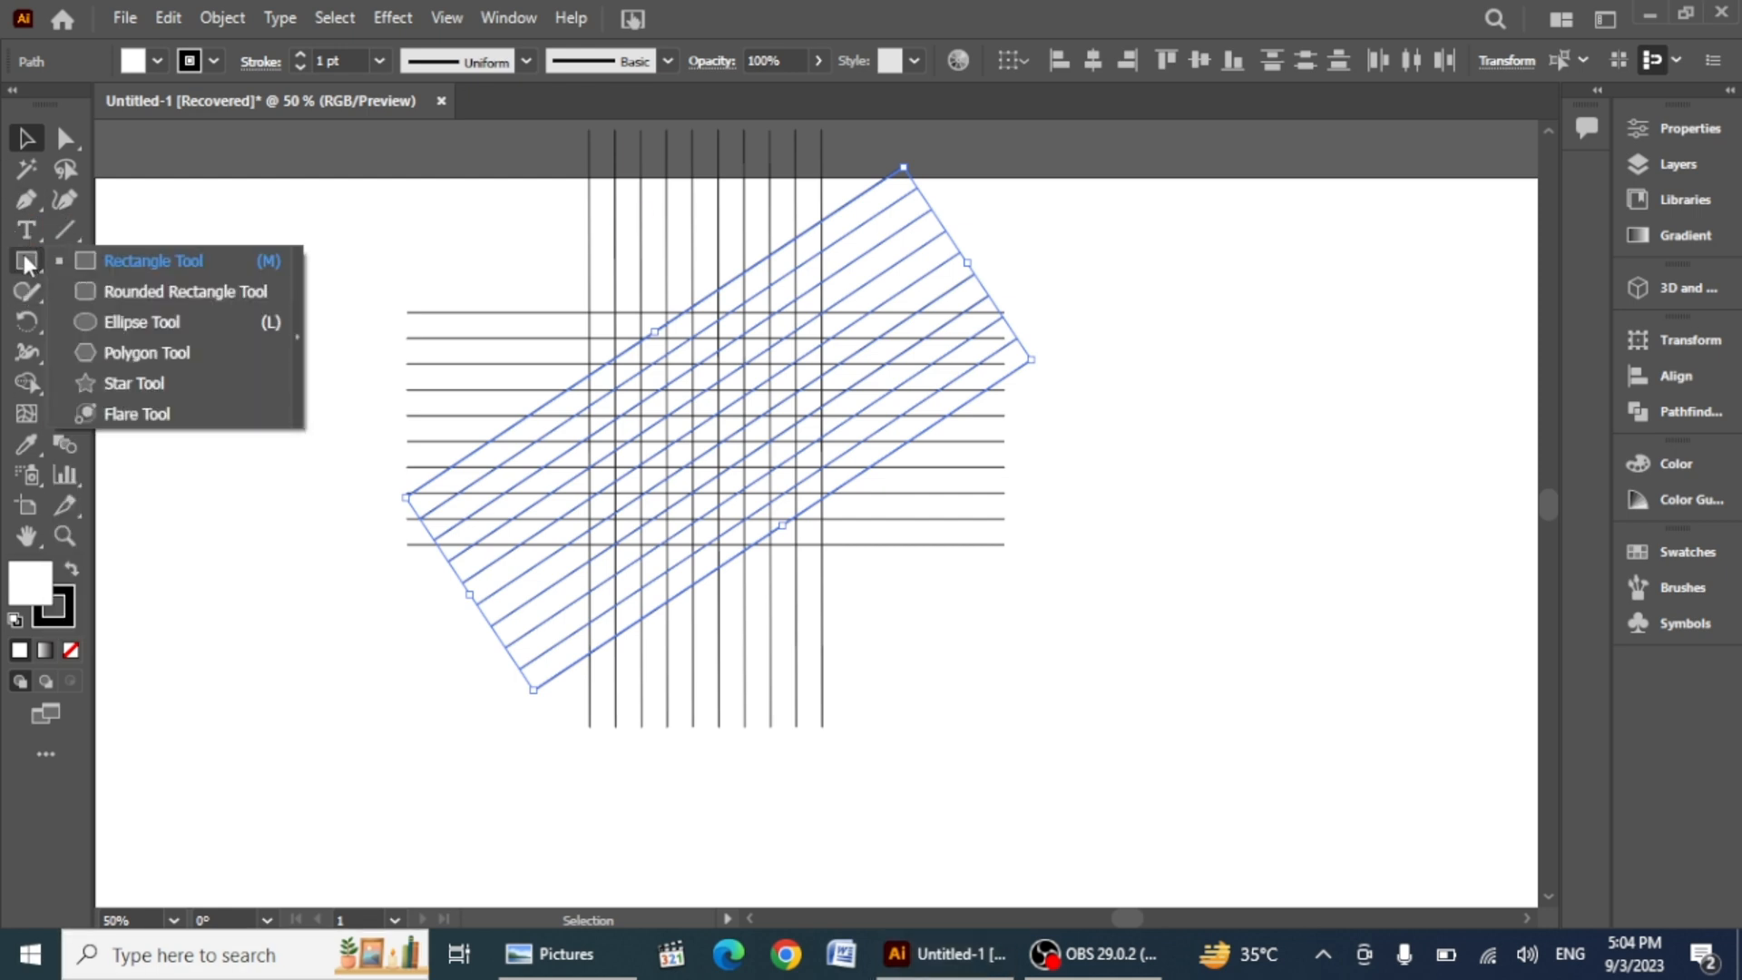
left_click(137, 324)
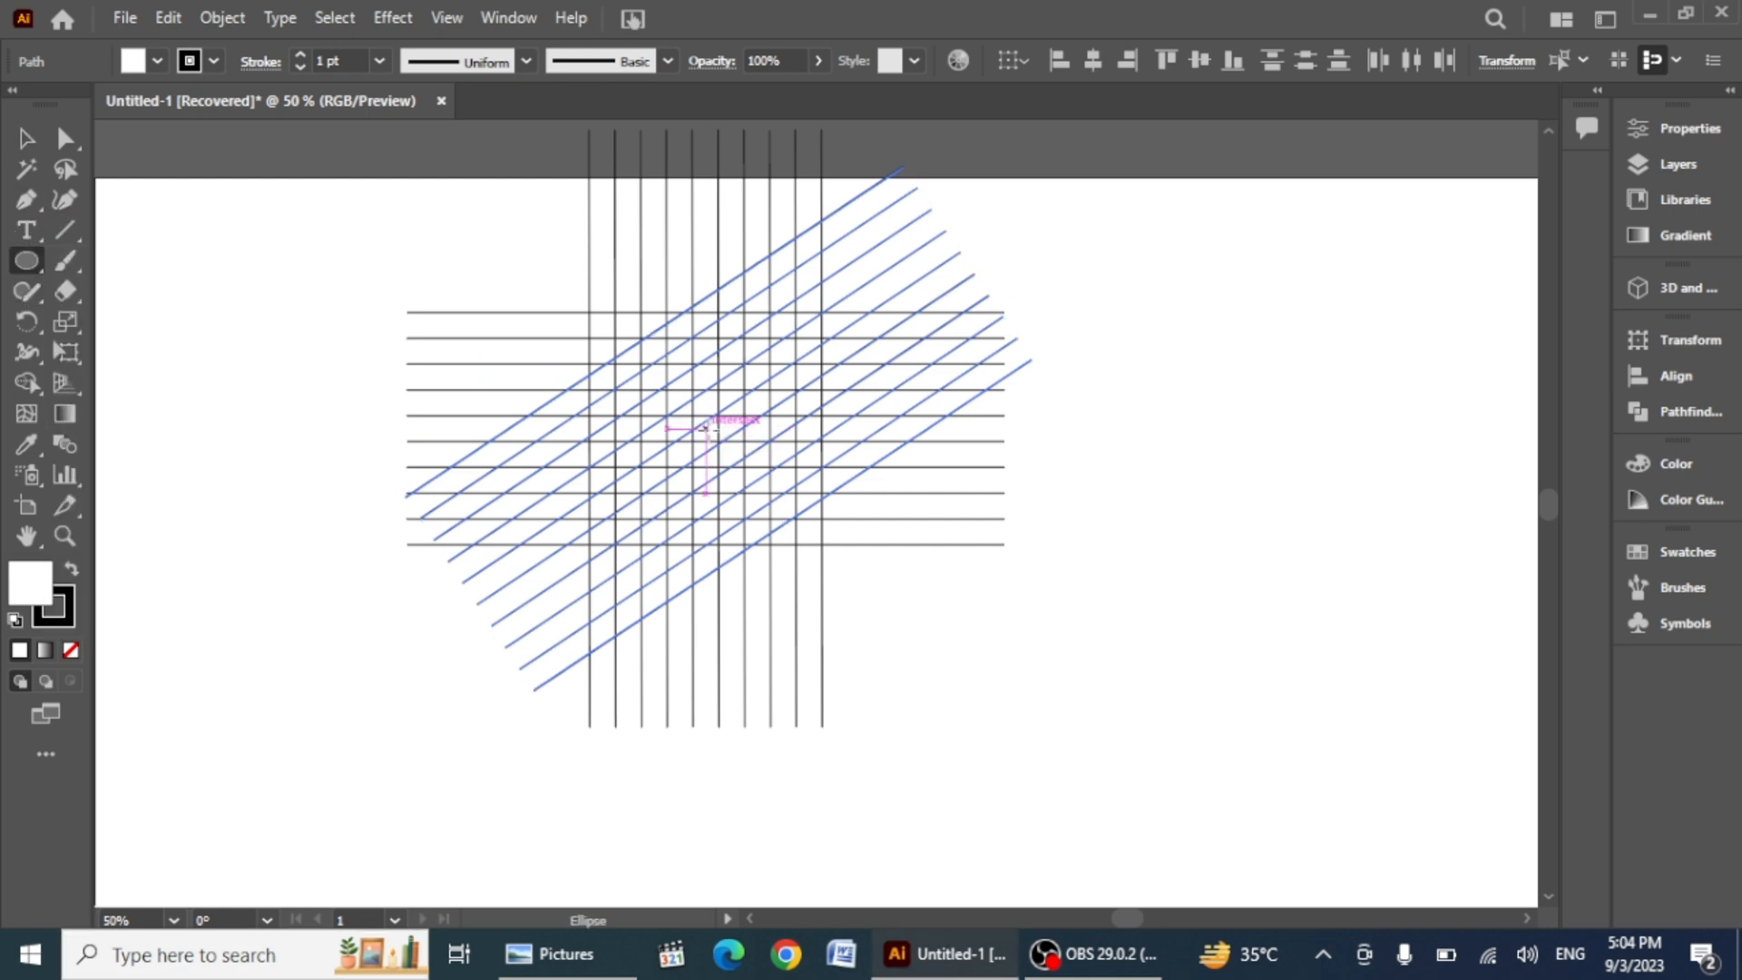
left_click_drag(704, 427, 804, 544)
left_click(154, 62)
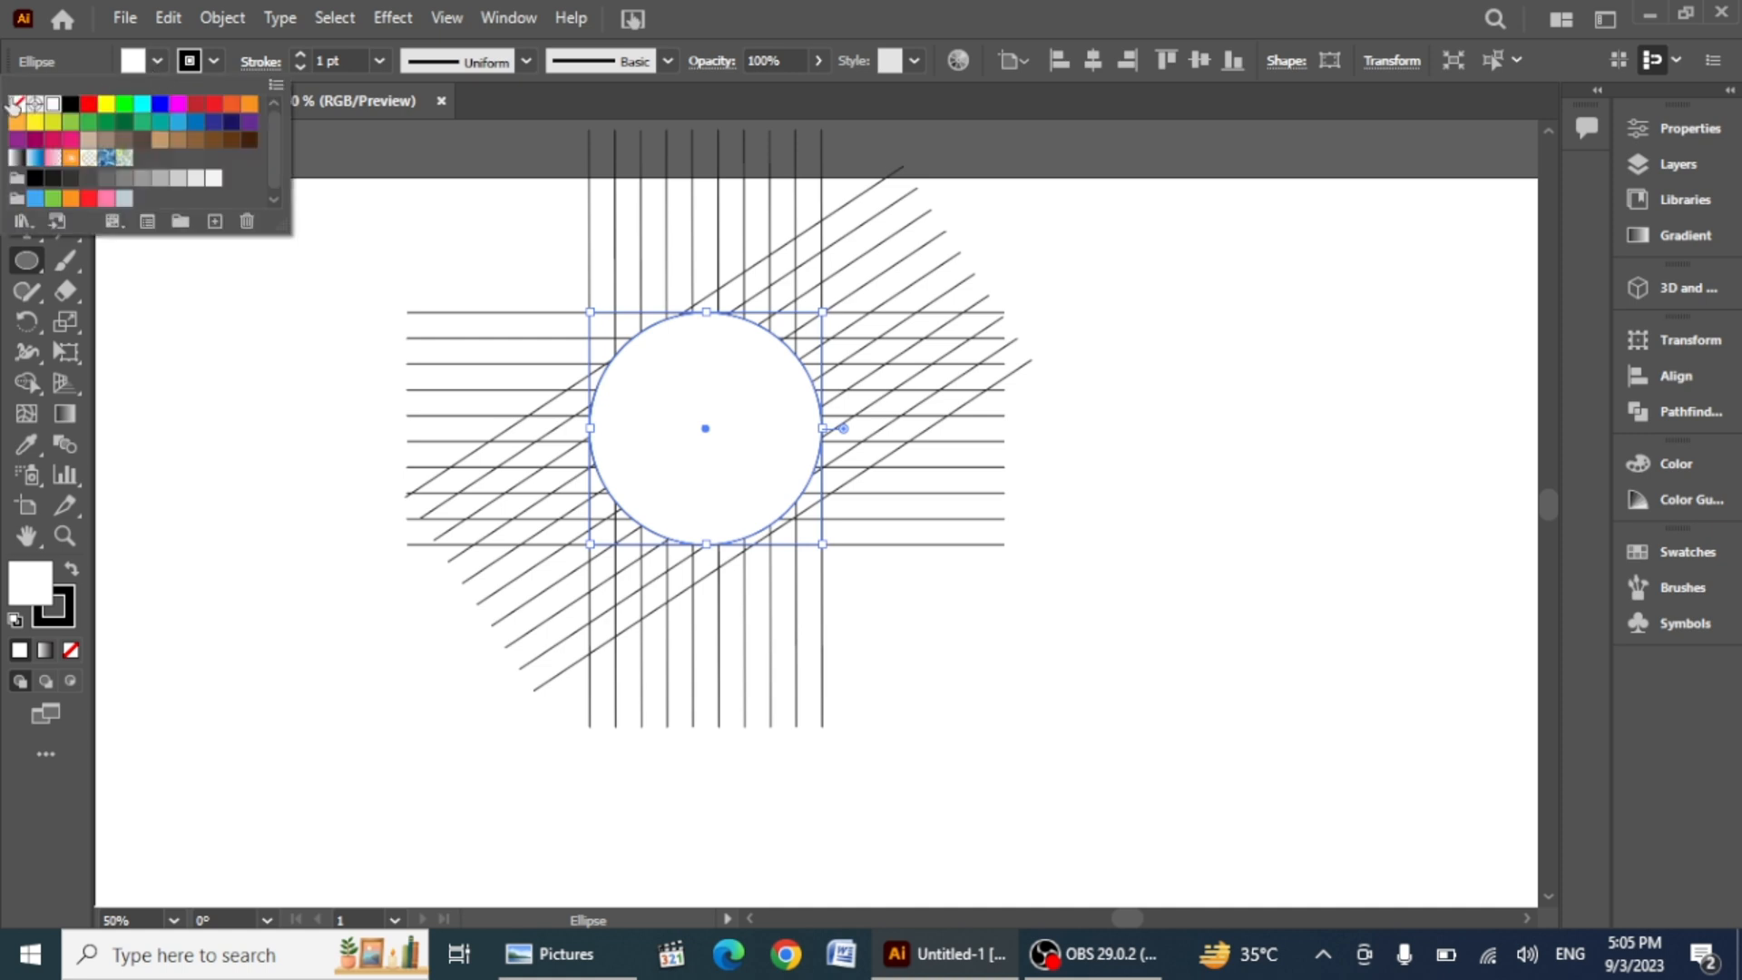
left_click(18, 106)
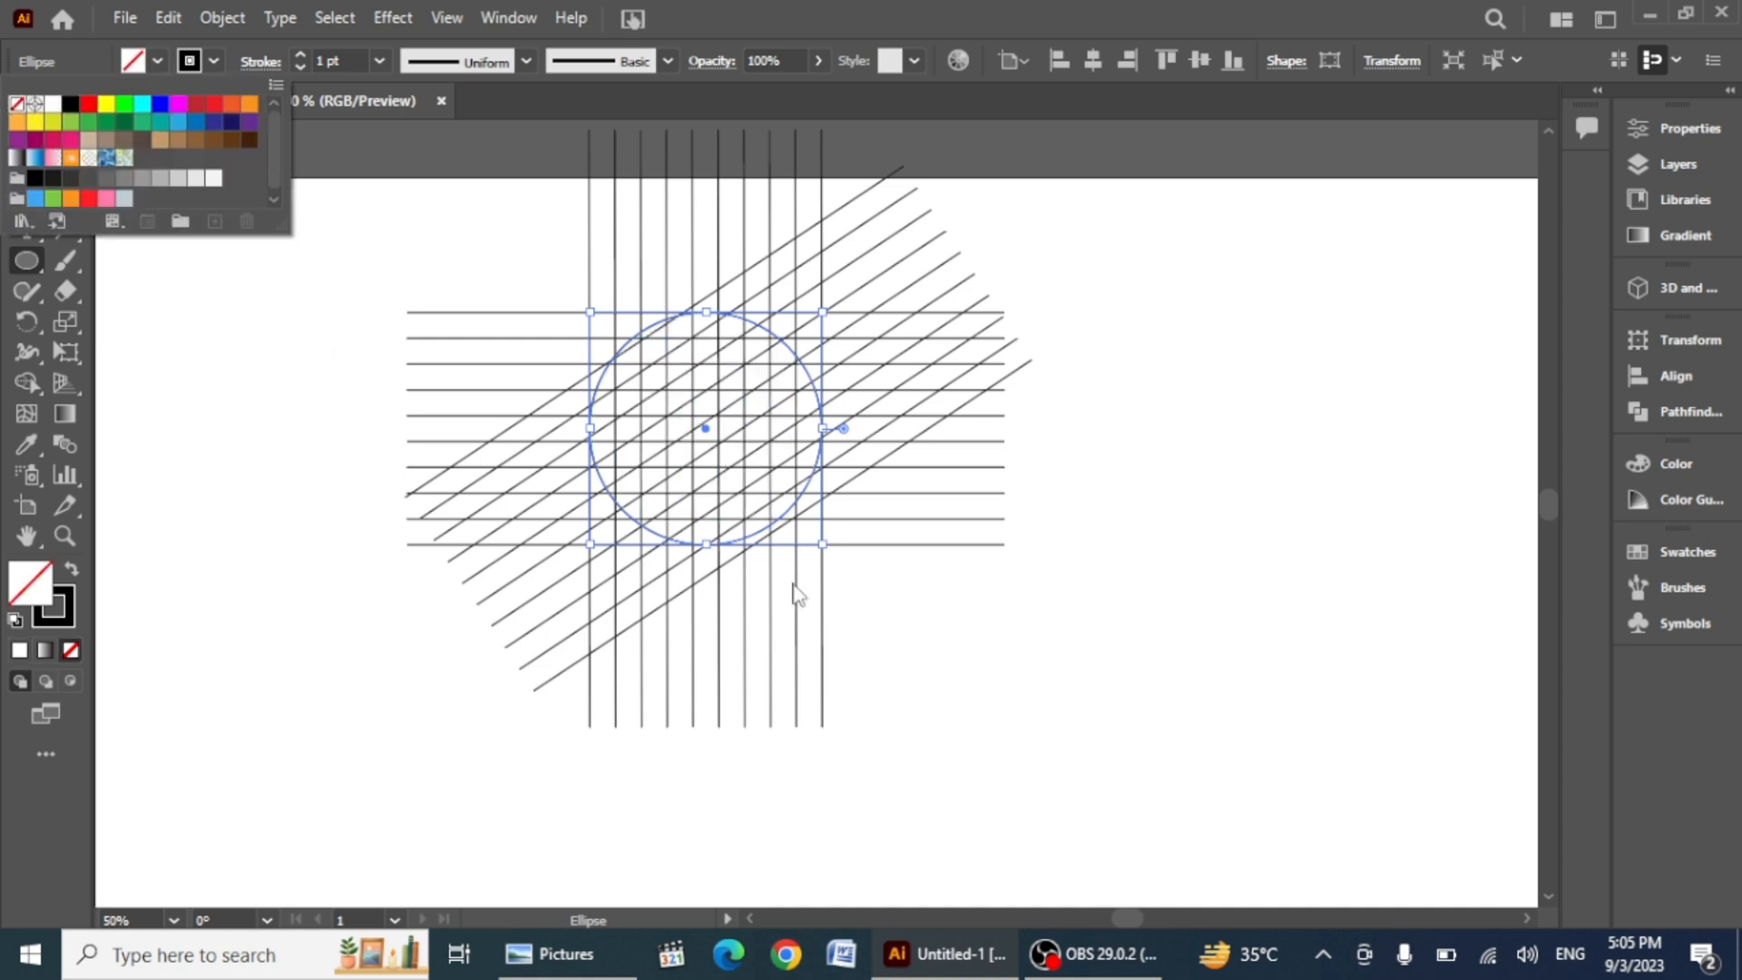
left_click(709, 482)
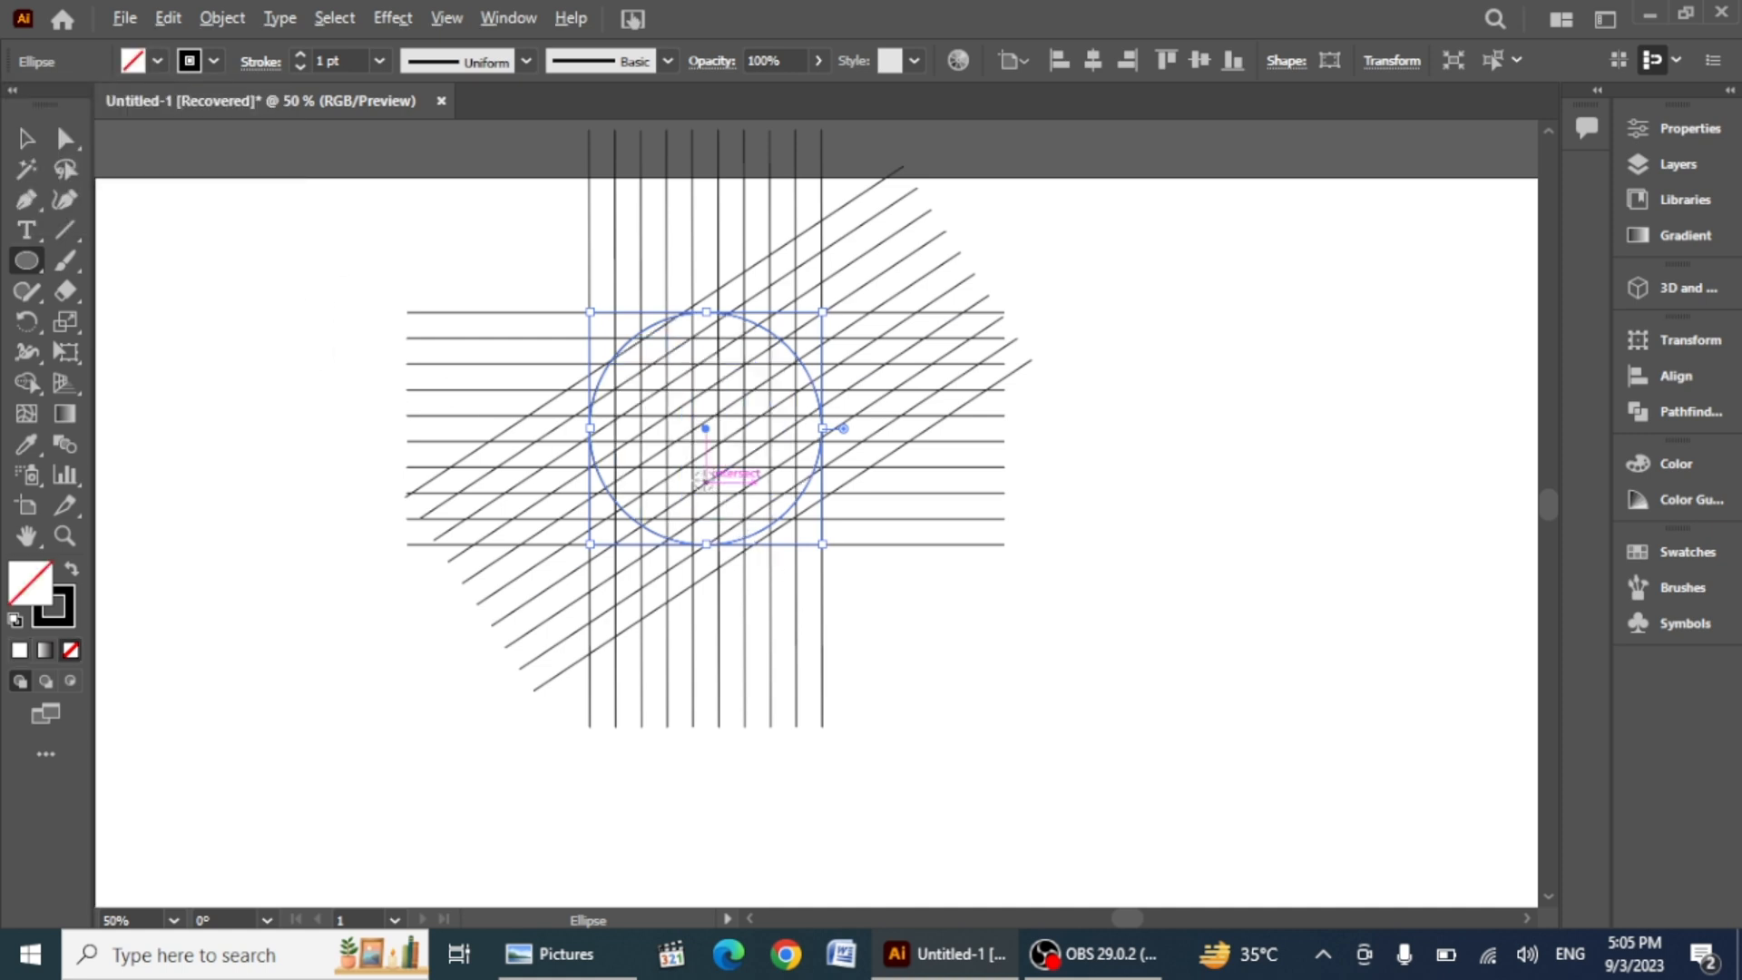
Step: Paste a copy of the circle in front and scale it down into a smaller concentric inner circle
scroll(702, 478, "up", 3)
scroll(698, 475, "up", 2)
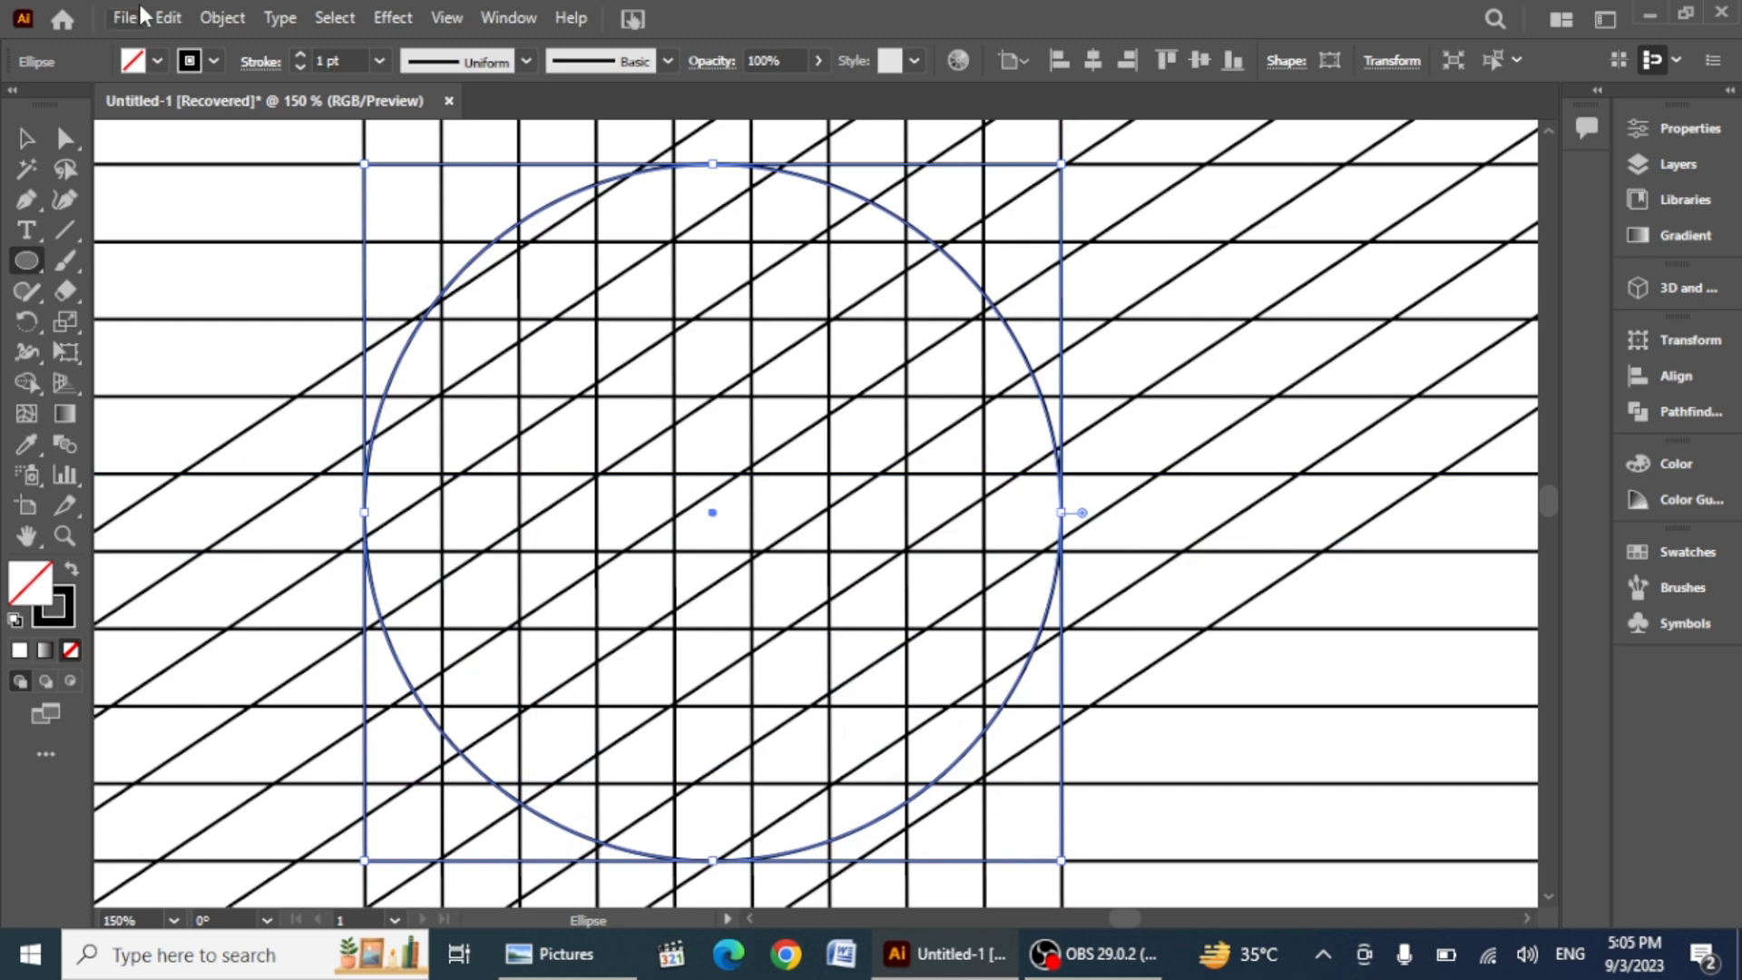
left_click(168, 17)
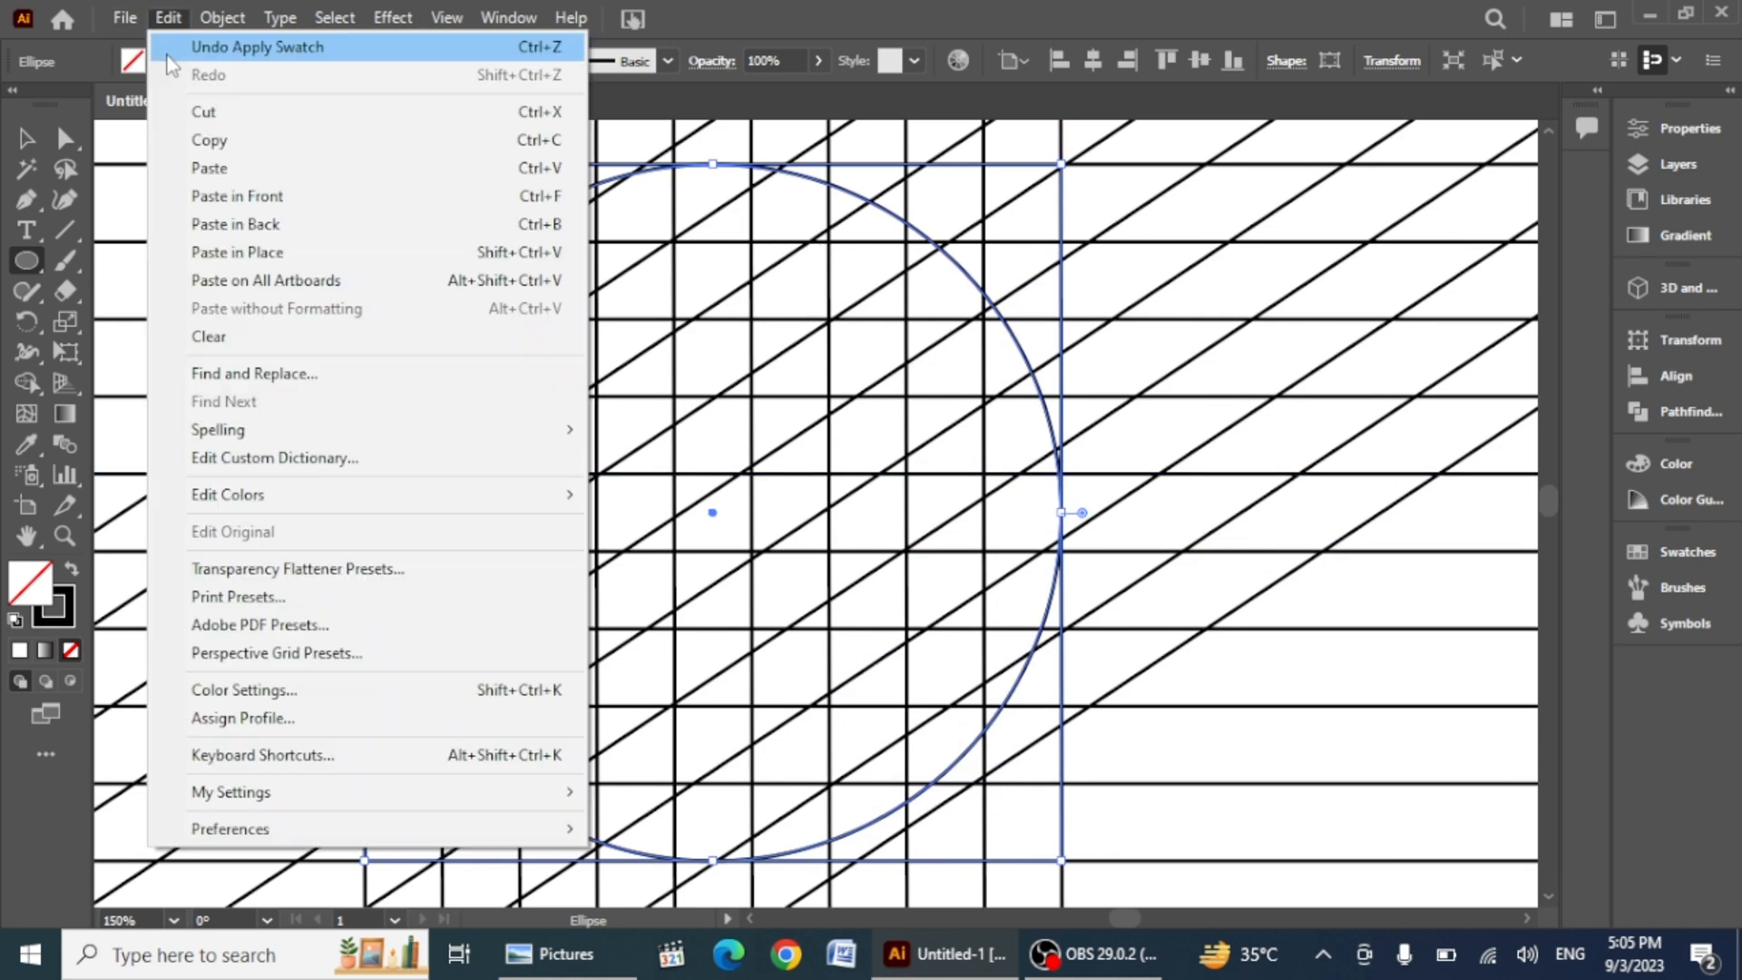
left_click(218, 195)
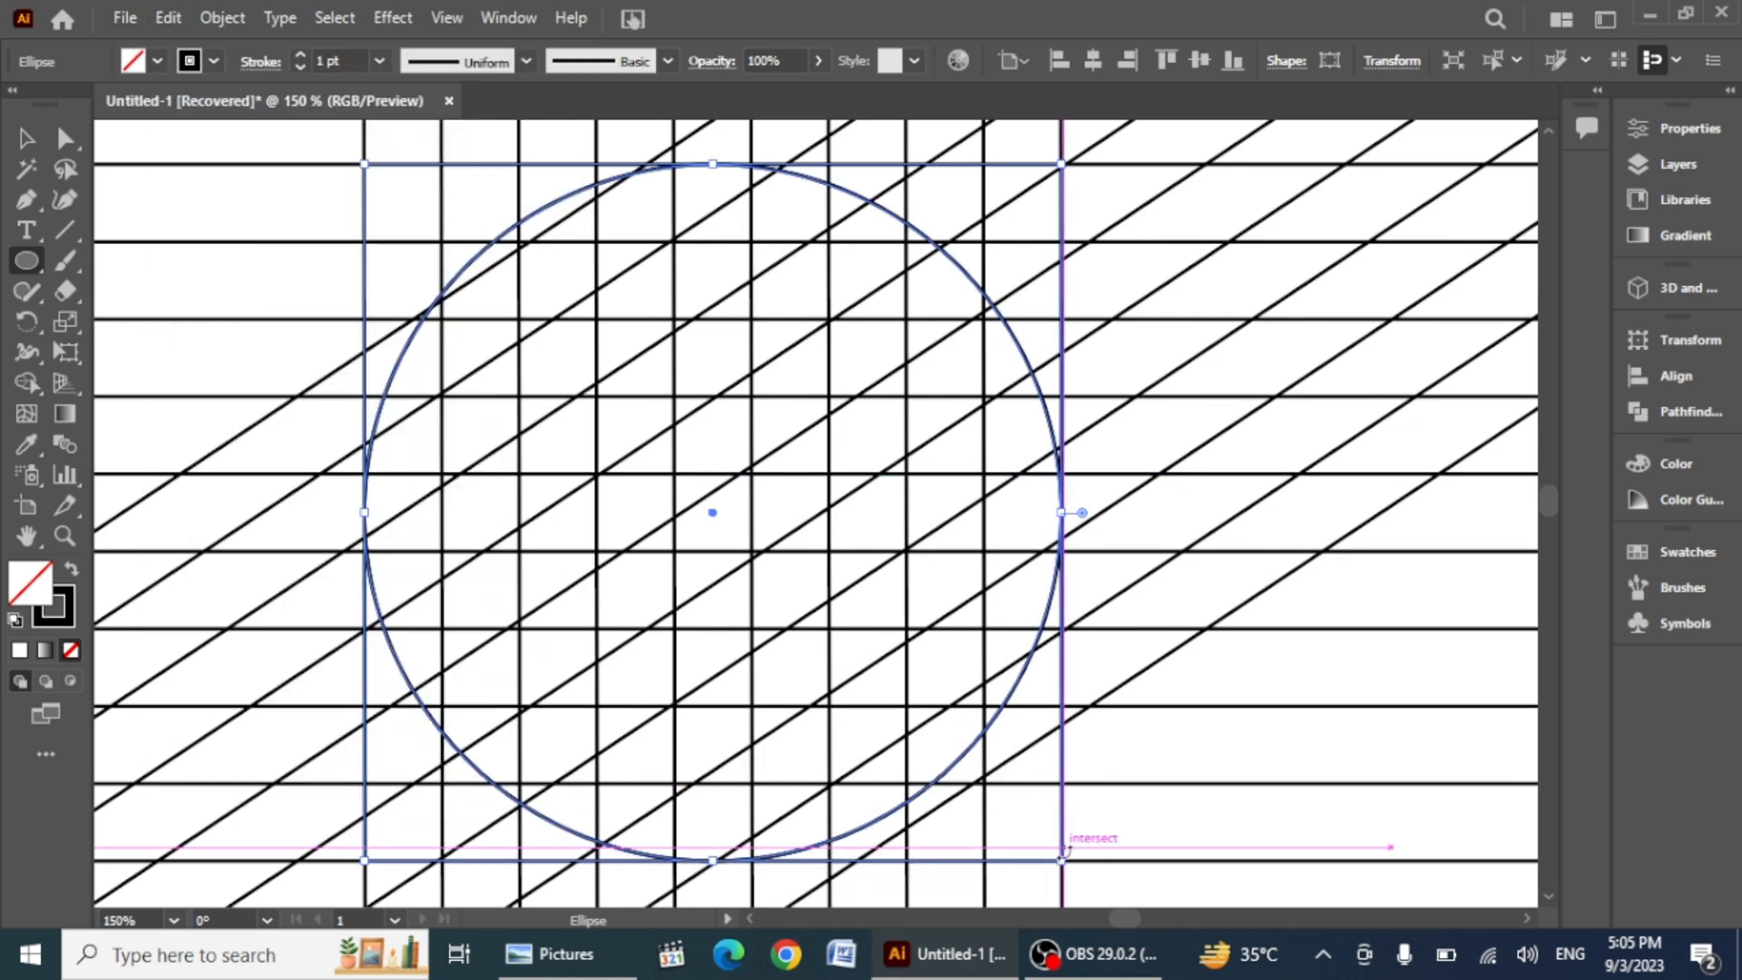
left_click_drag(1061, 858, 987, 803)
scroll(790, 579, "down", 2)
scroll(778, 577, "down", 2)
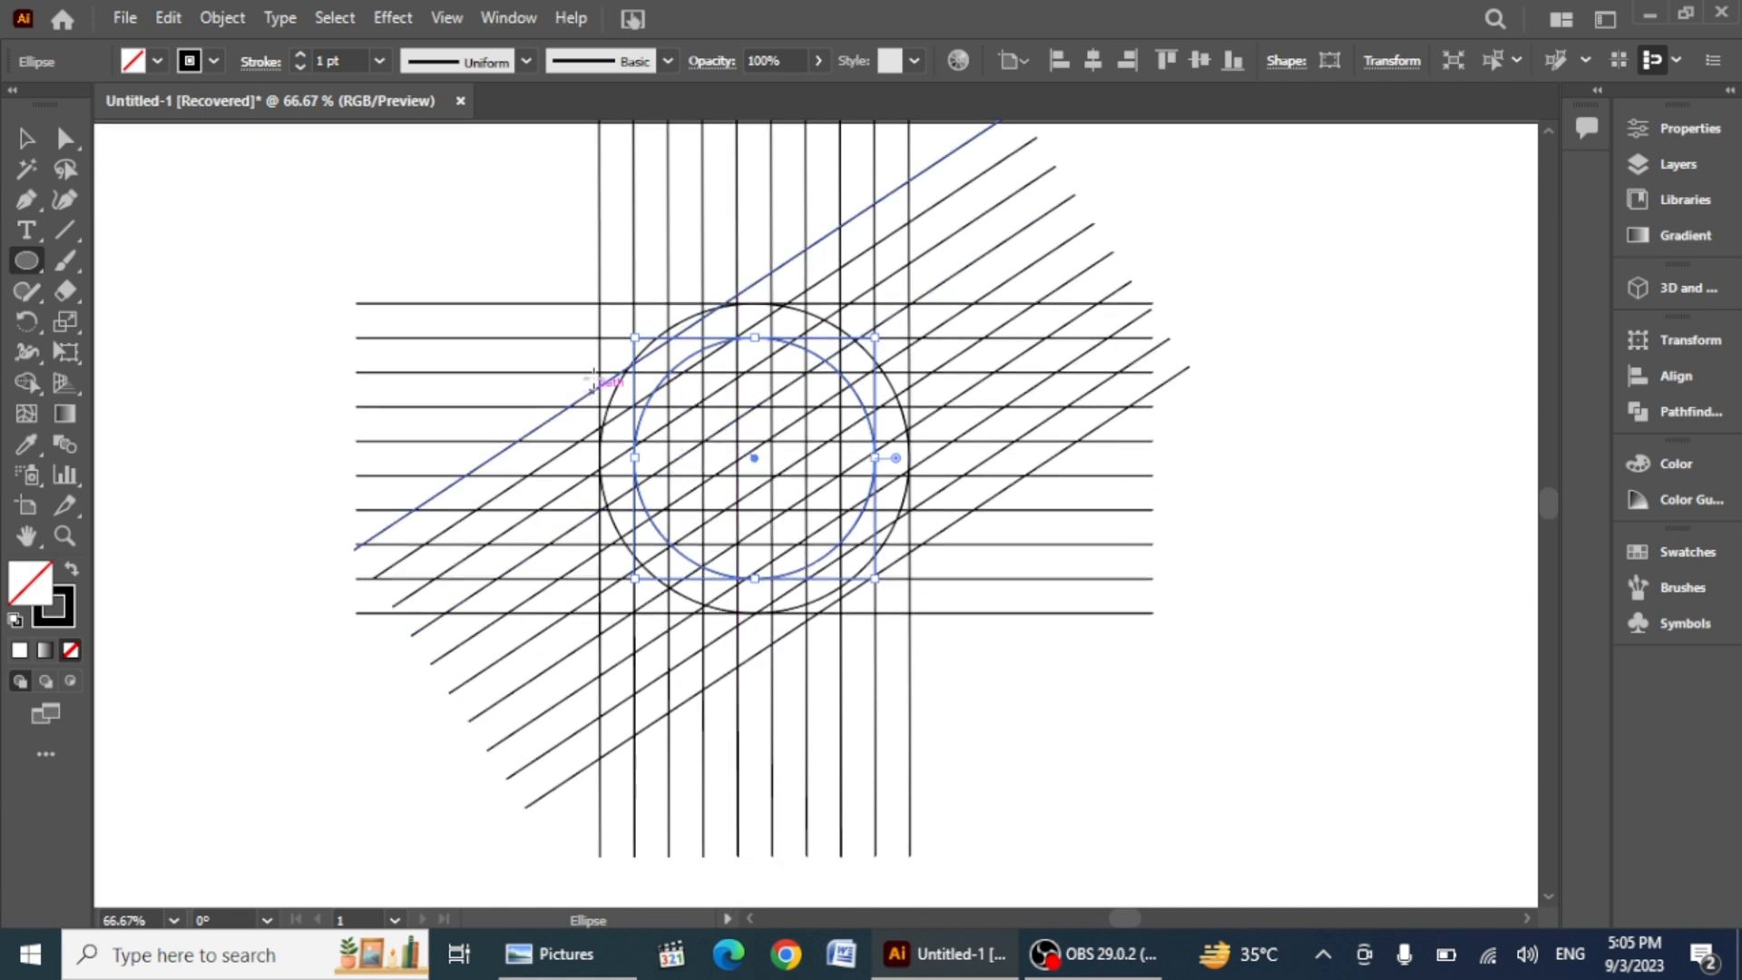
Step: Select all the artwork and merge grid cells into an L-shaped stroke with the Shape Builder tool
left_click(27, 382)
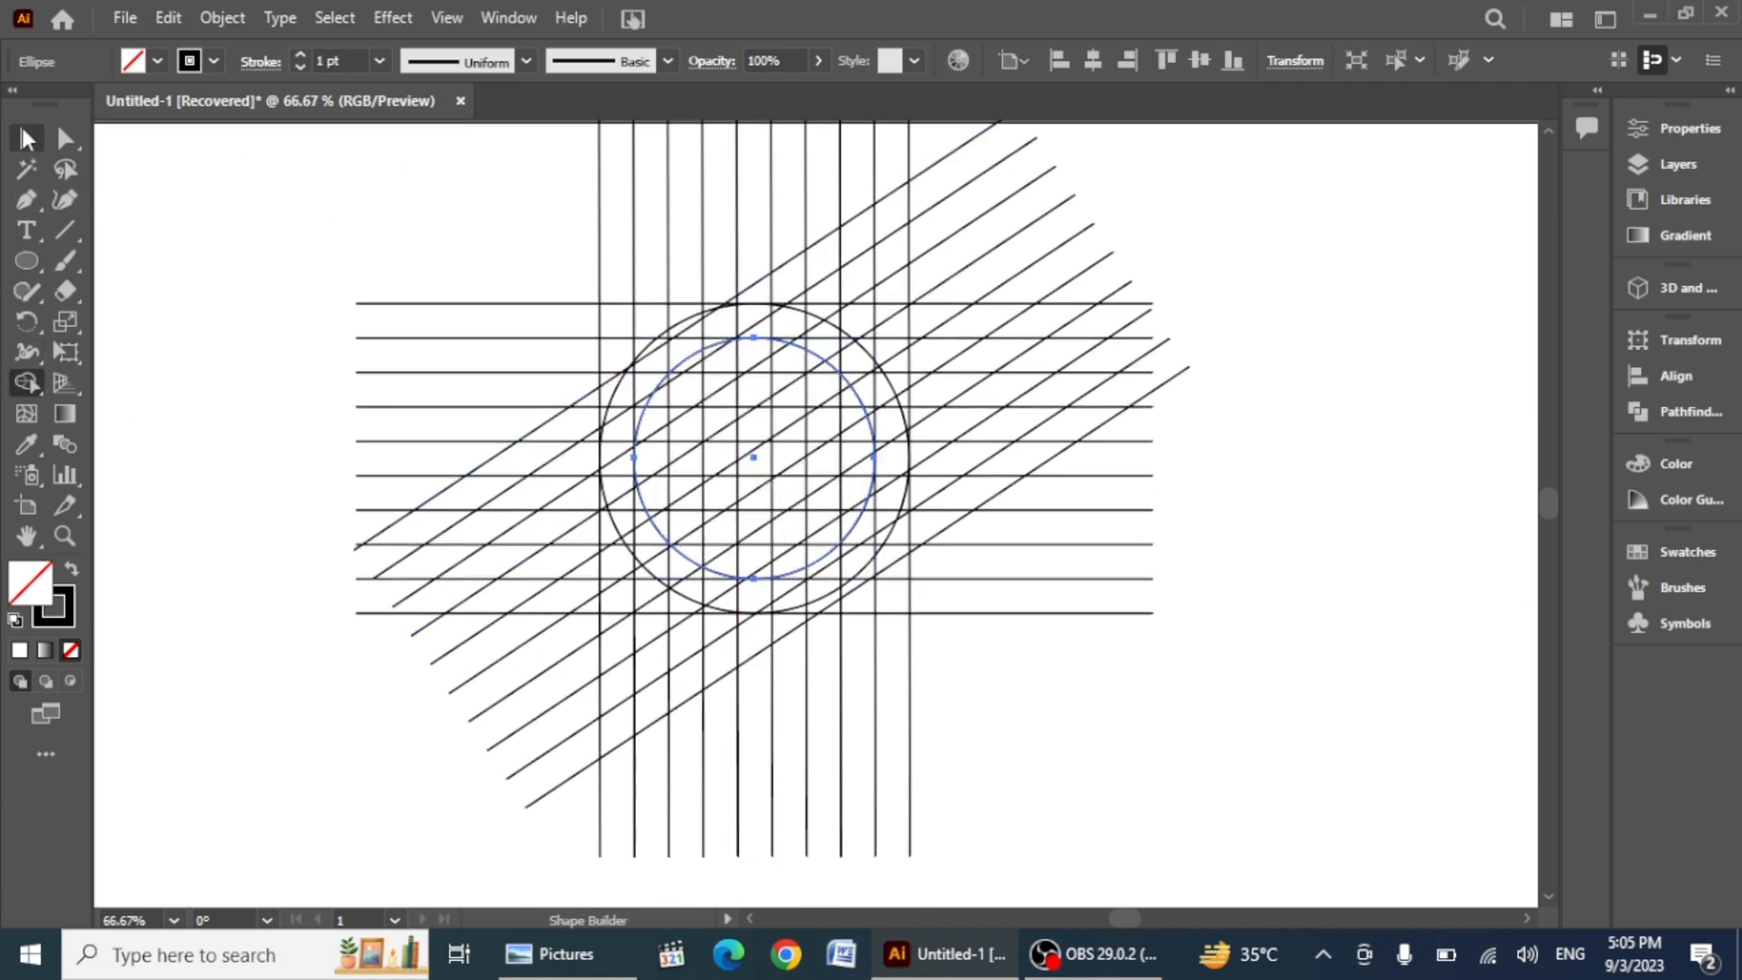
key("v")
key("ctrl+a")
left_click(26, 382)
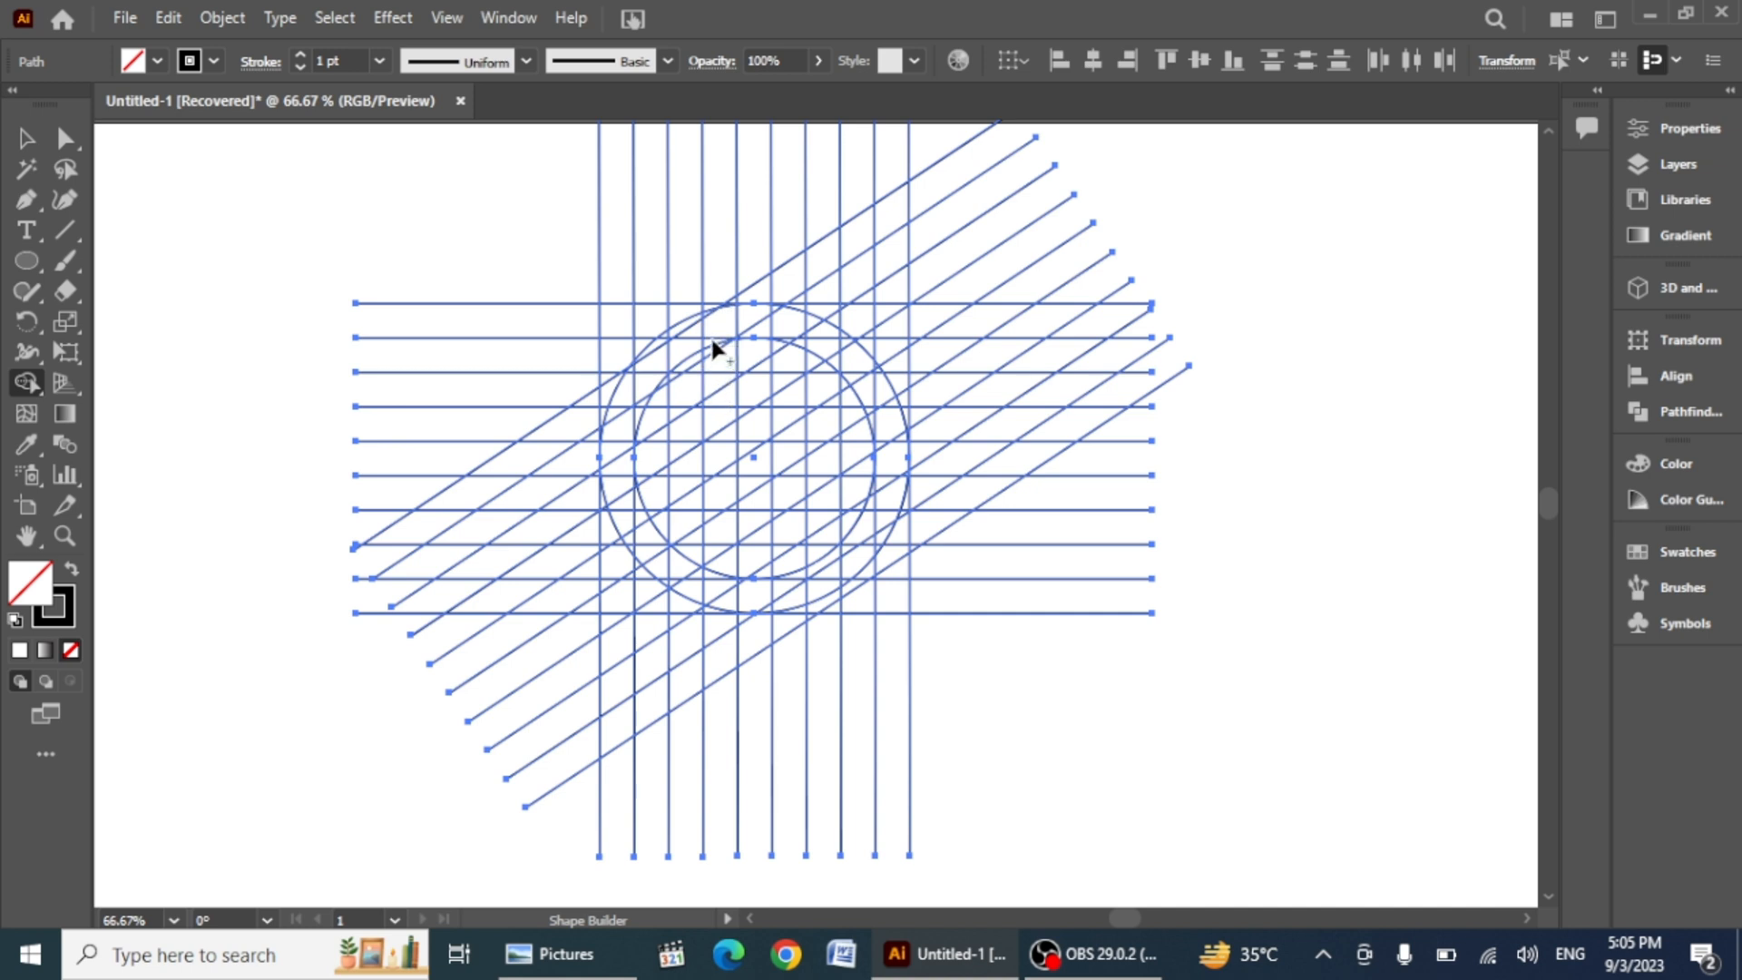
mouse_move(691, 354)
left_mouse_down()
mouse_move(673, 492)
mouse_move(731, 572)
mouse_move(806, 569)
left_mouse_up()
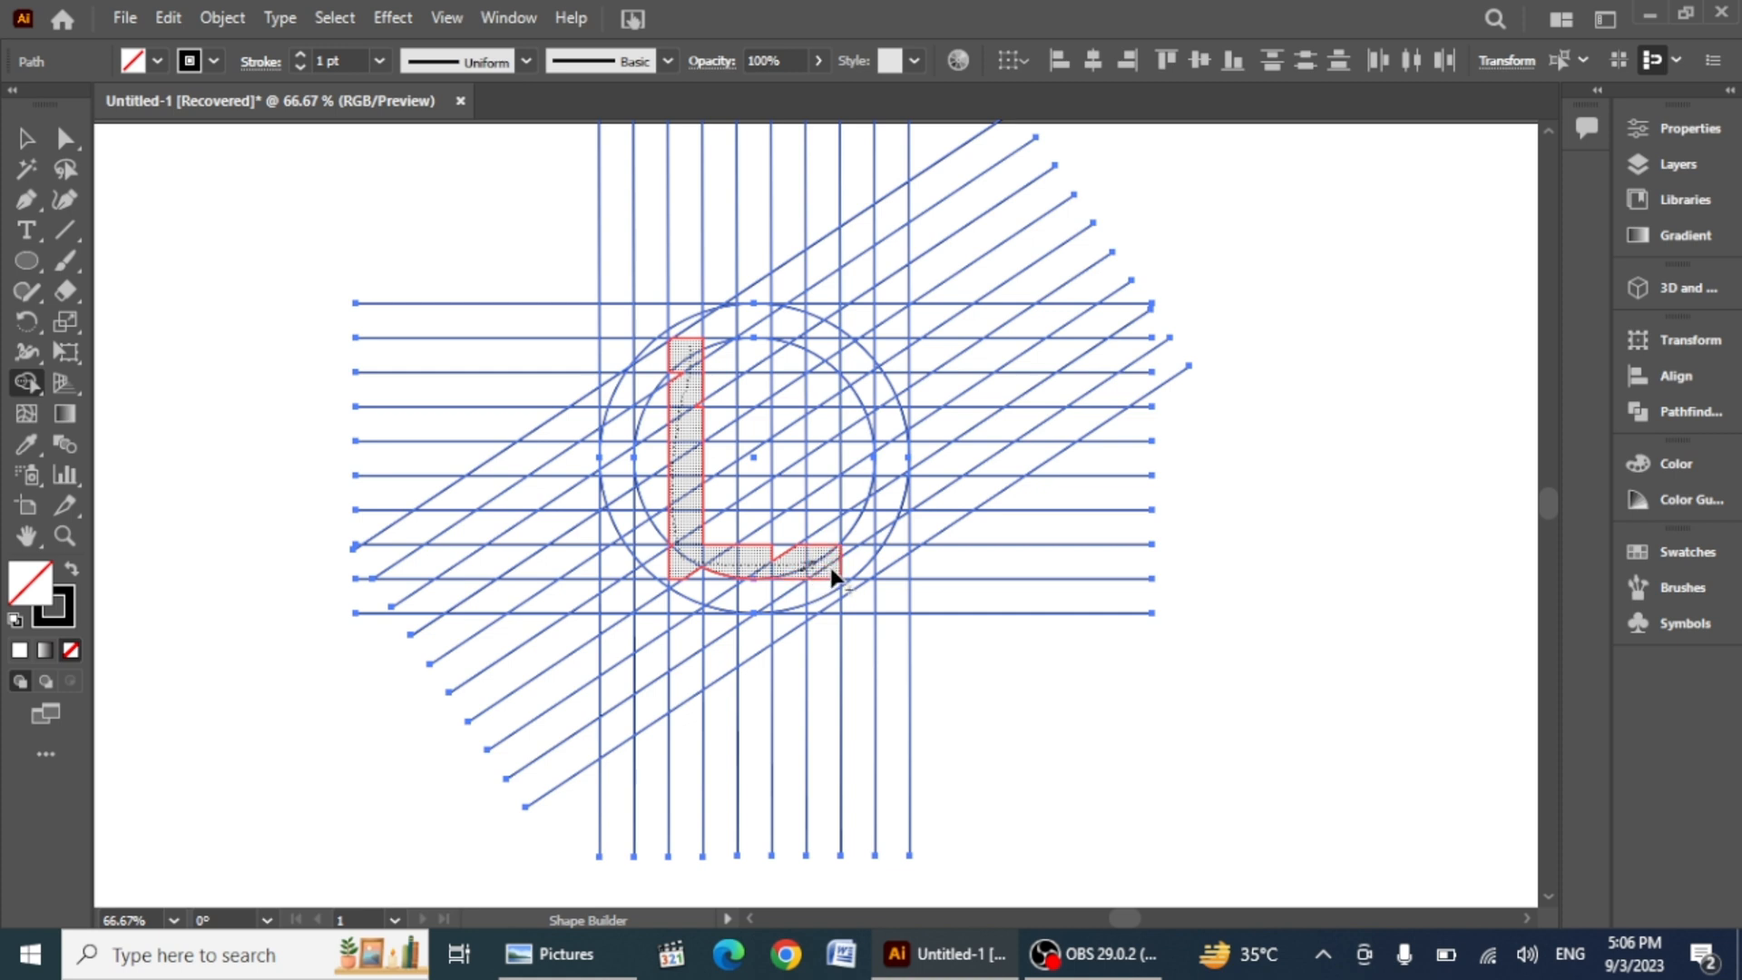
left_click_drag(731, 588, 729, 585)
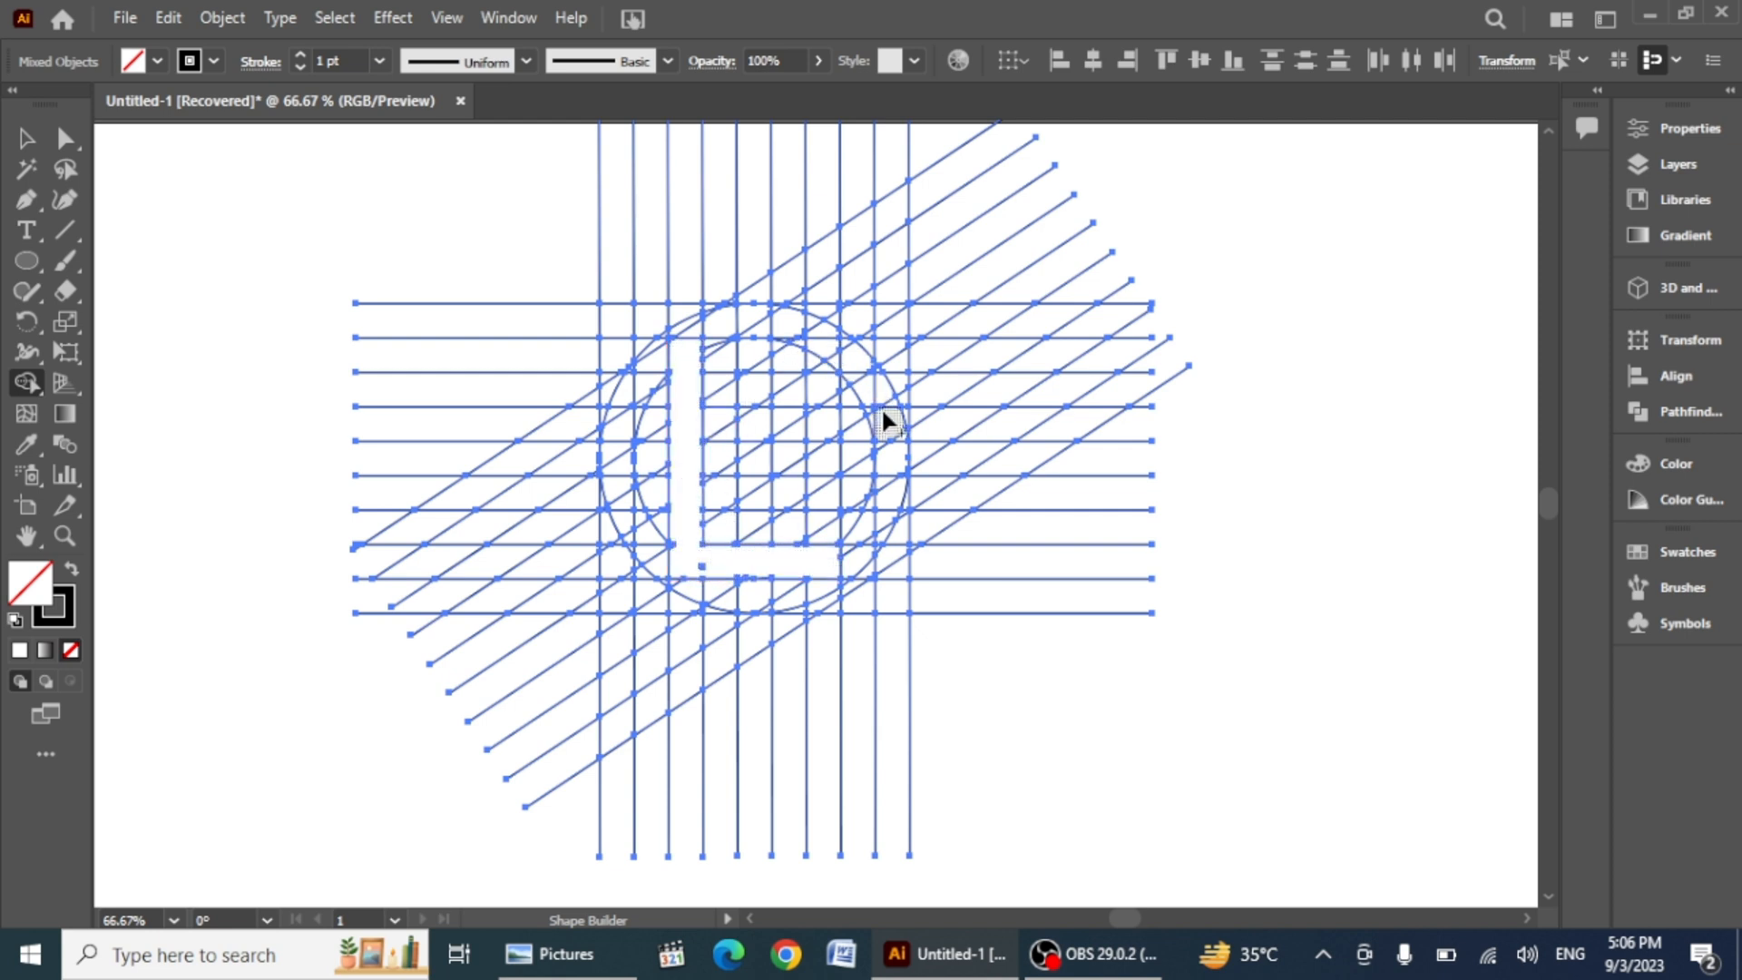
Step: Merge cells beside the L into a D-shaped stem, crossbar and arc with Shape Builder
mouse_move(884, 422)
left_mouse_down()
mouse_move(839, 363)
mouse_move(767, 334)
mouse_move(747, 378)
mouse_move(746, 533)
mouse_move(764, 532)
left_mouse_up()
left_click_drag(759, 462, 791, 470)
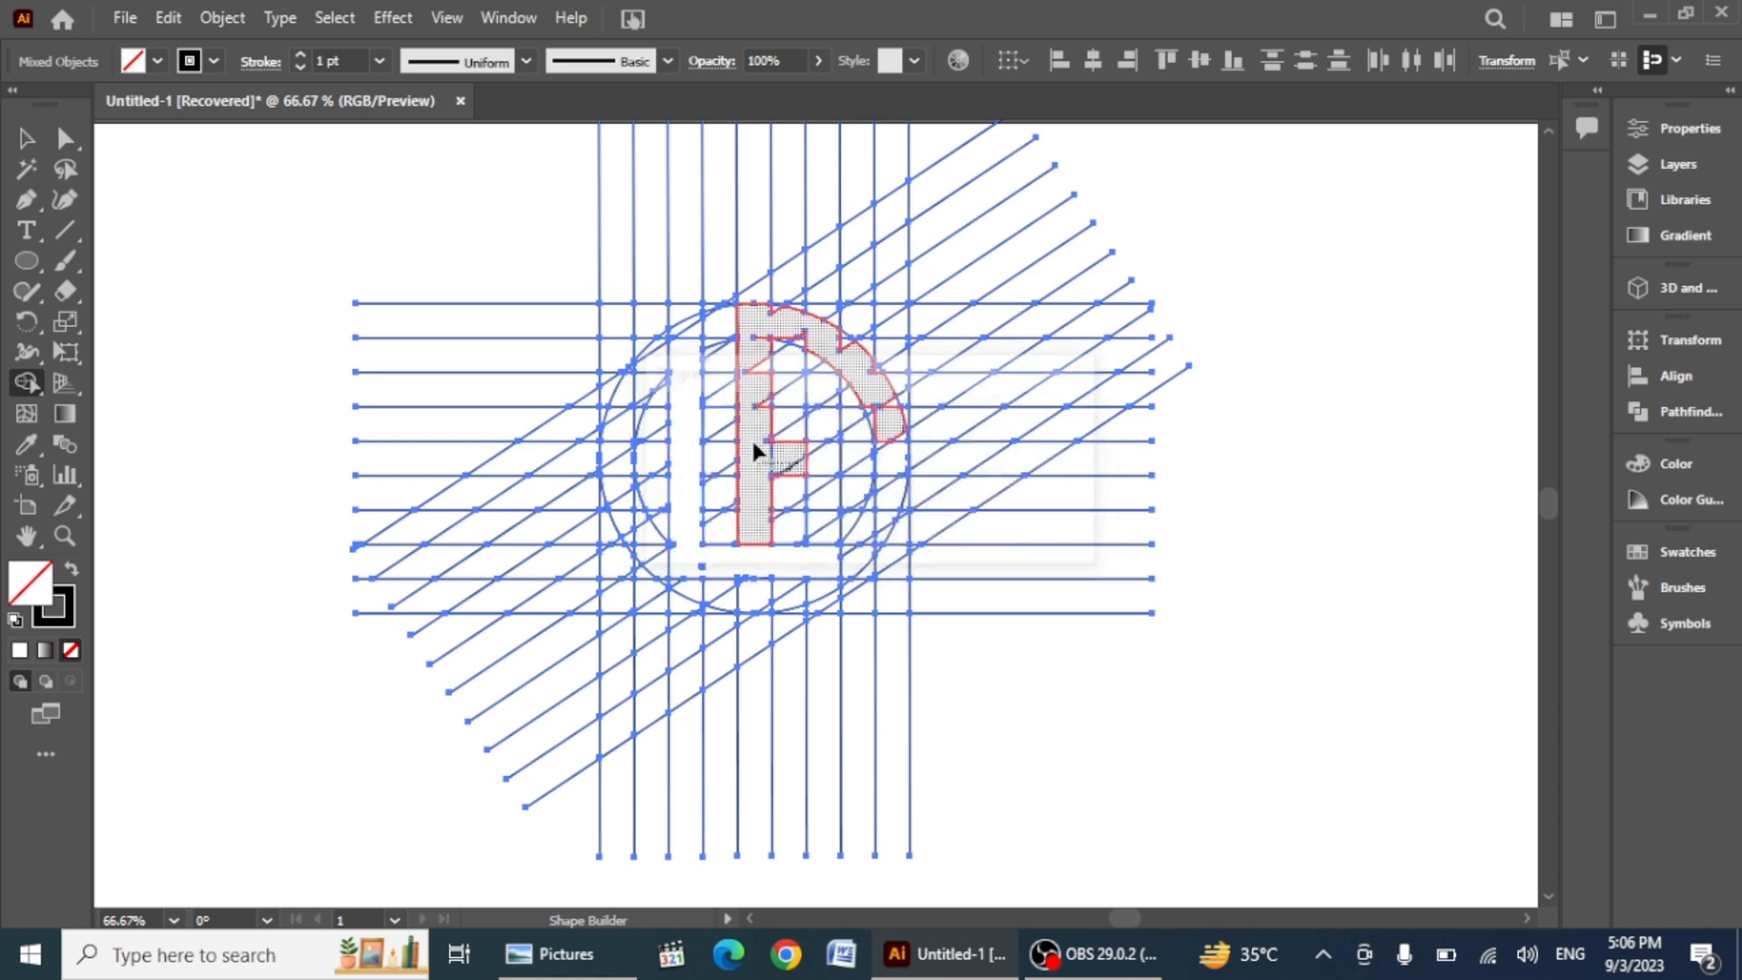
mouse_move(687, 350)
left_mouse_down()
mouse_move(685, 314)
mouse_move(757, 443)
left_mouse_up()
left_click_drag(751, 360, 751, 440)
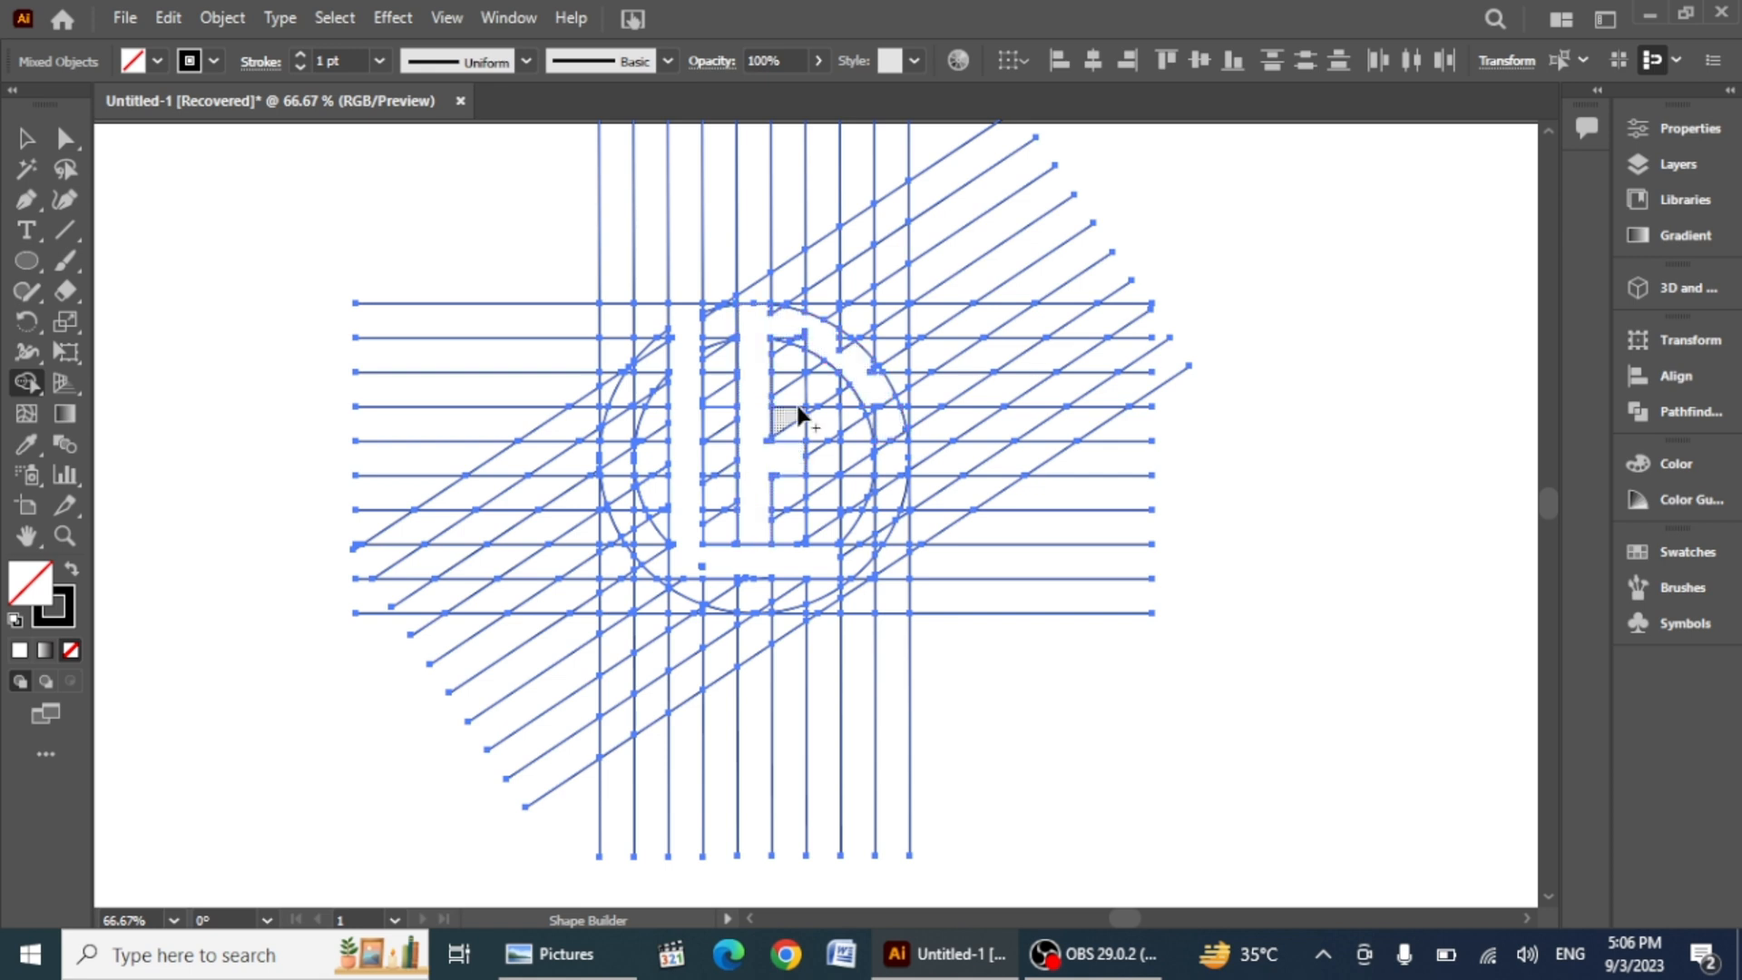
Step: Merge the remaining arc cells into the D shape with Shape Builder, undoing stray merges
mouse_move(820, 334)
left_mouse_down()
mouse_move(854, 363)
mouse_move(781, 334)
mouse_move(822, 356)
left_mouse_up()
key("ctrl+z")
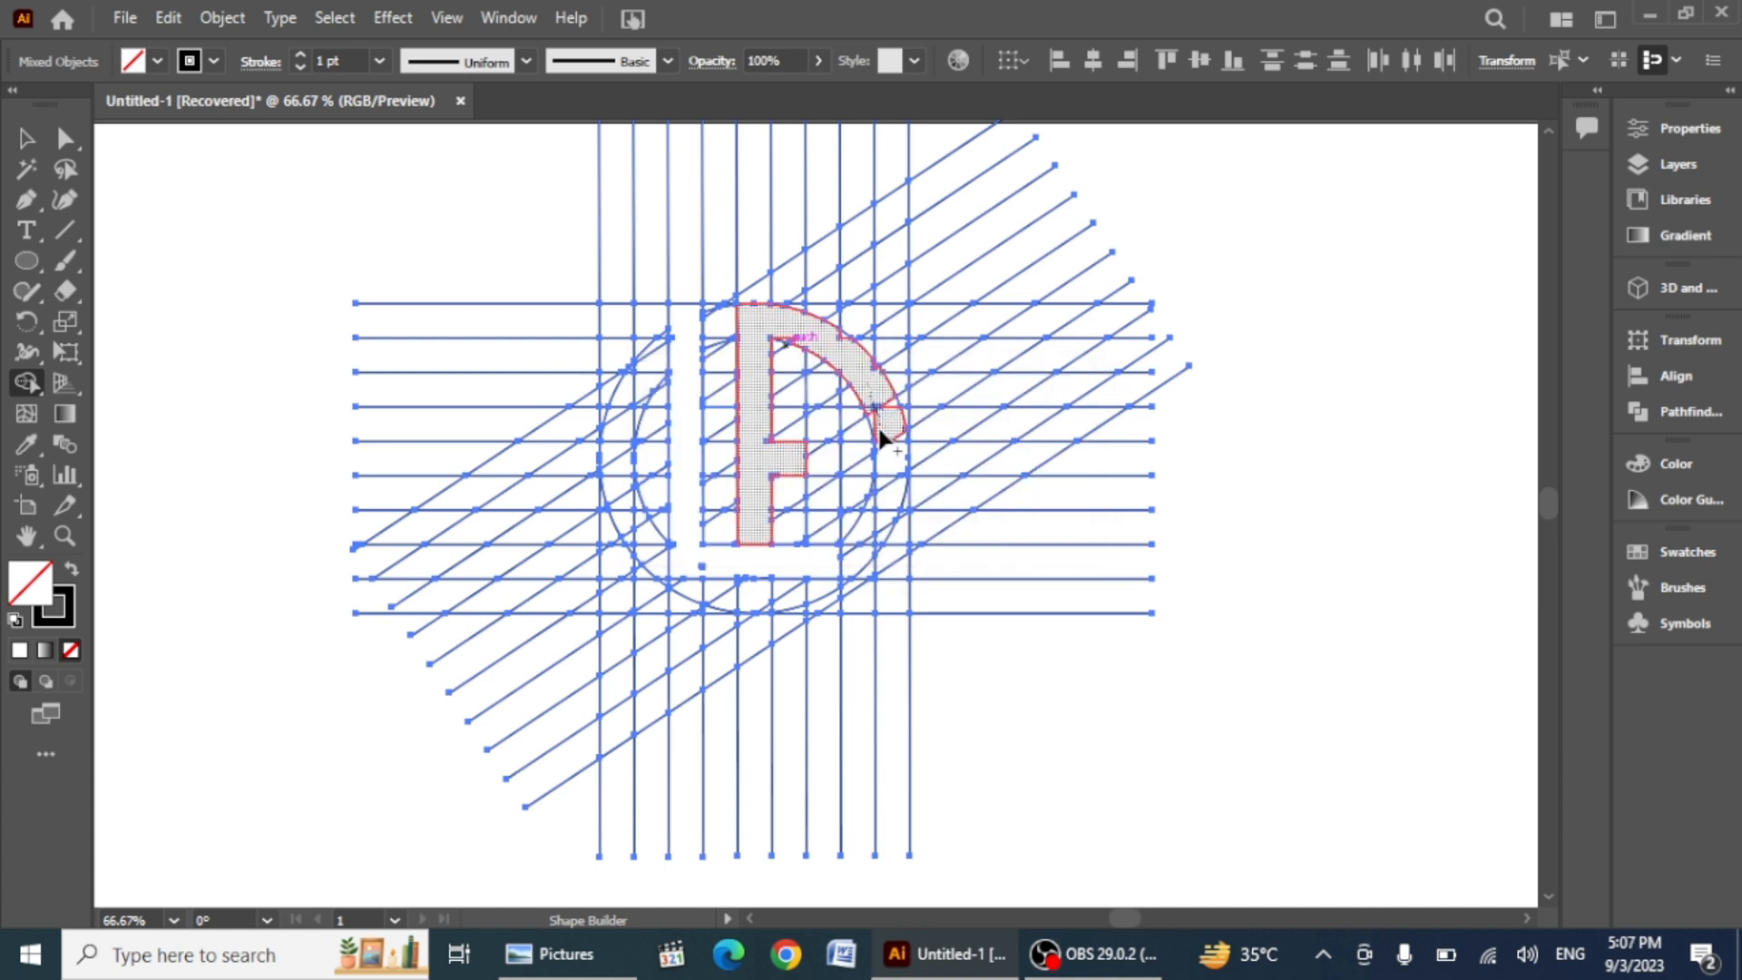
left_click_drag(879, 428, 880, 430)
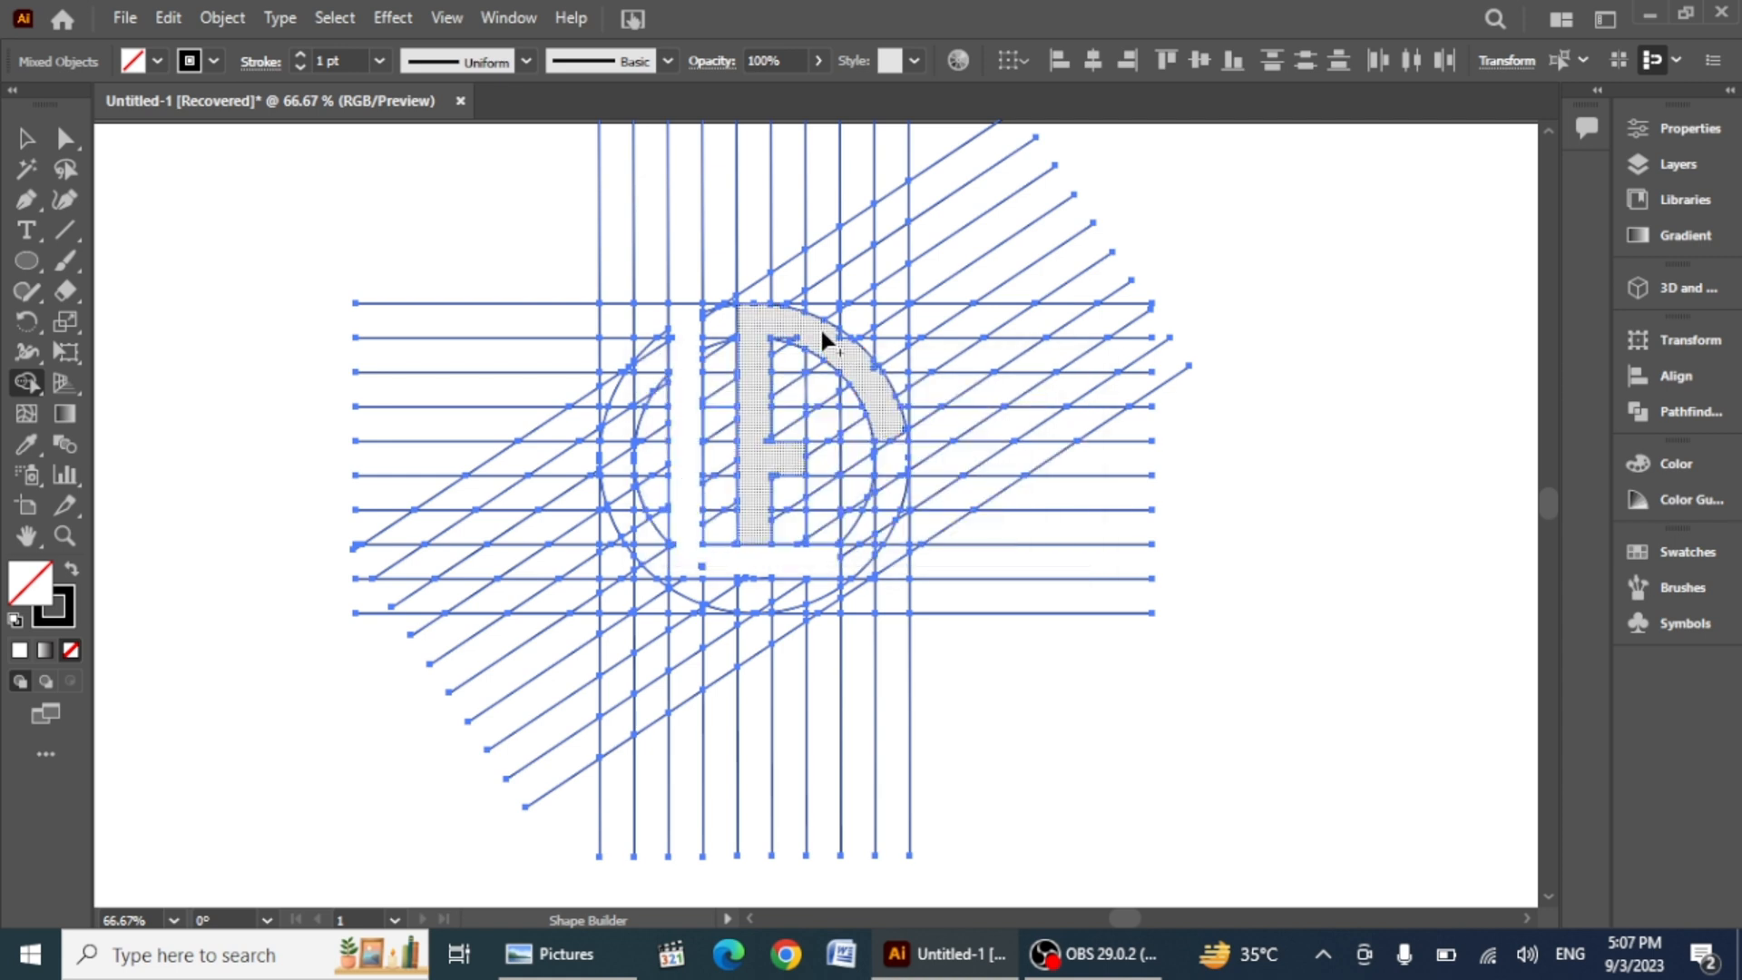
left_click(873, 372)
key("ctrl")
key("ctrl+z")
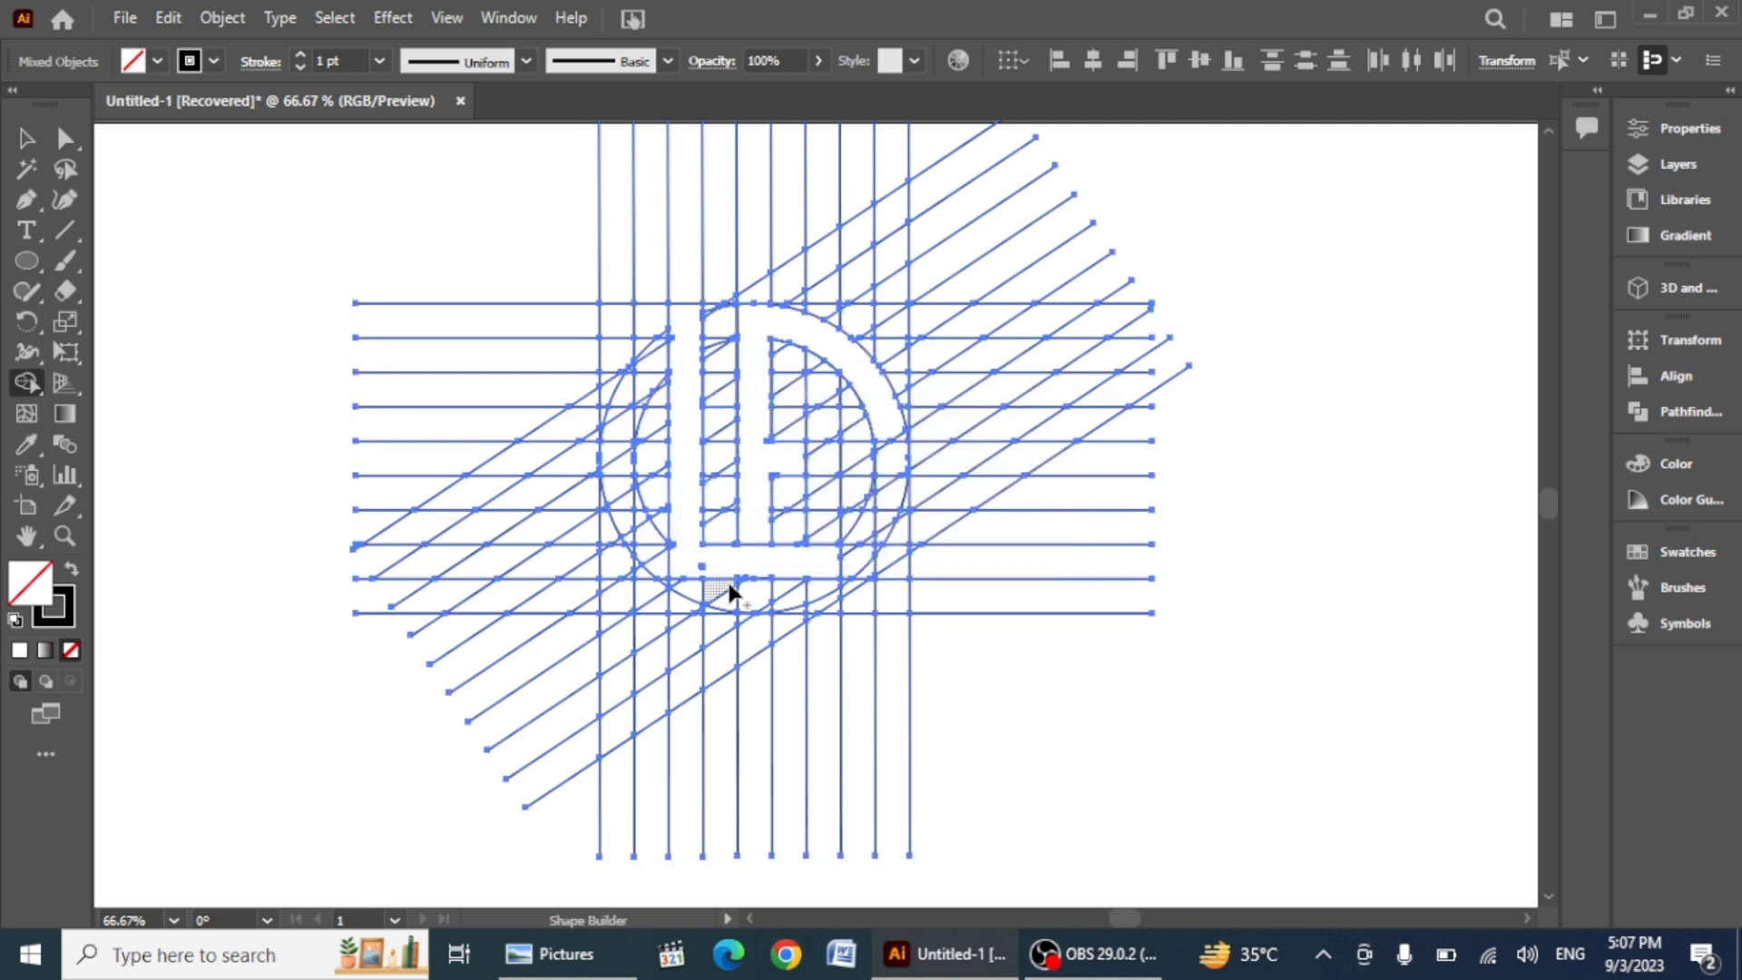
Step: Try to merge the L's bottom bar cells with Shape Builder
scroll(681, 436, "up", 3)
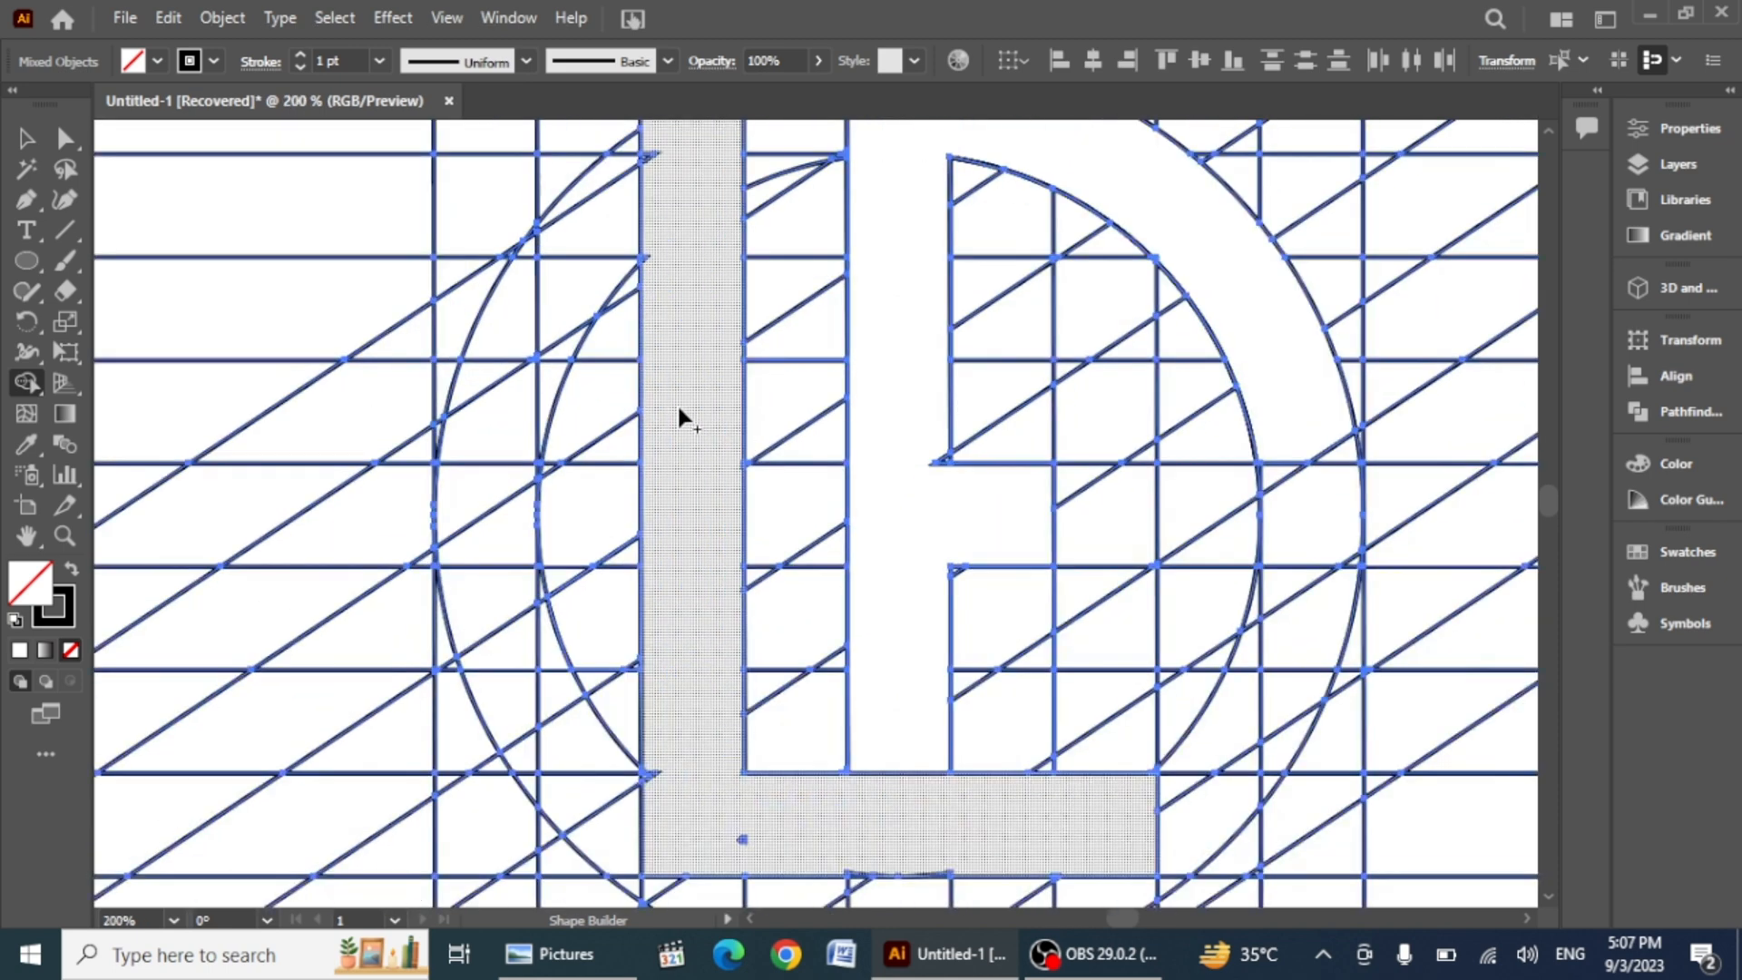
scroll(672, 309, "up", 1)
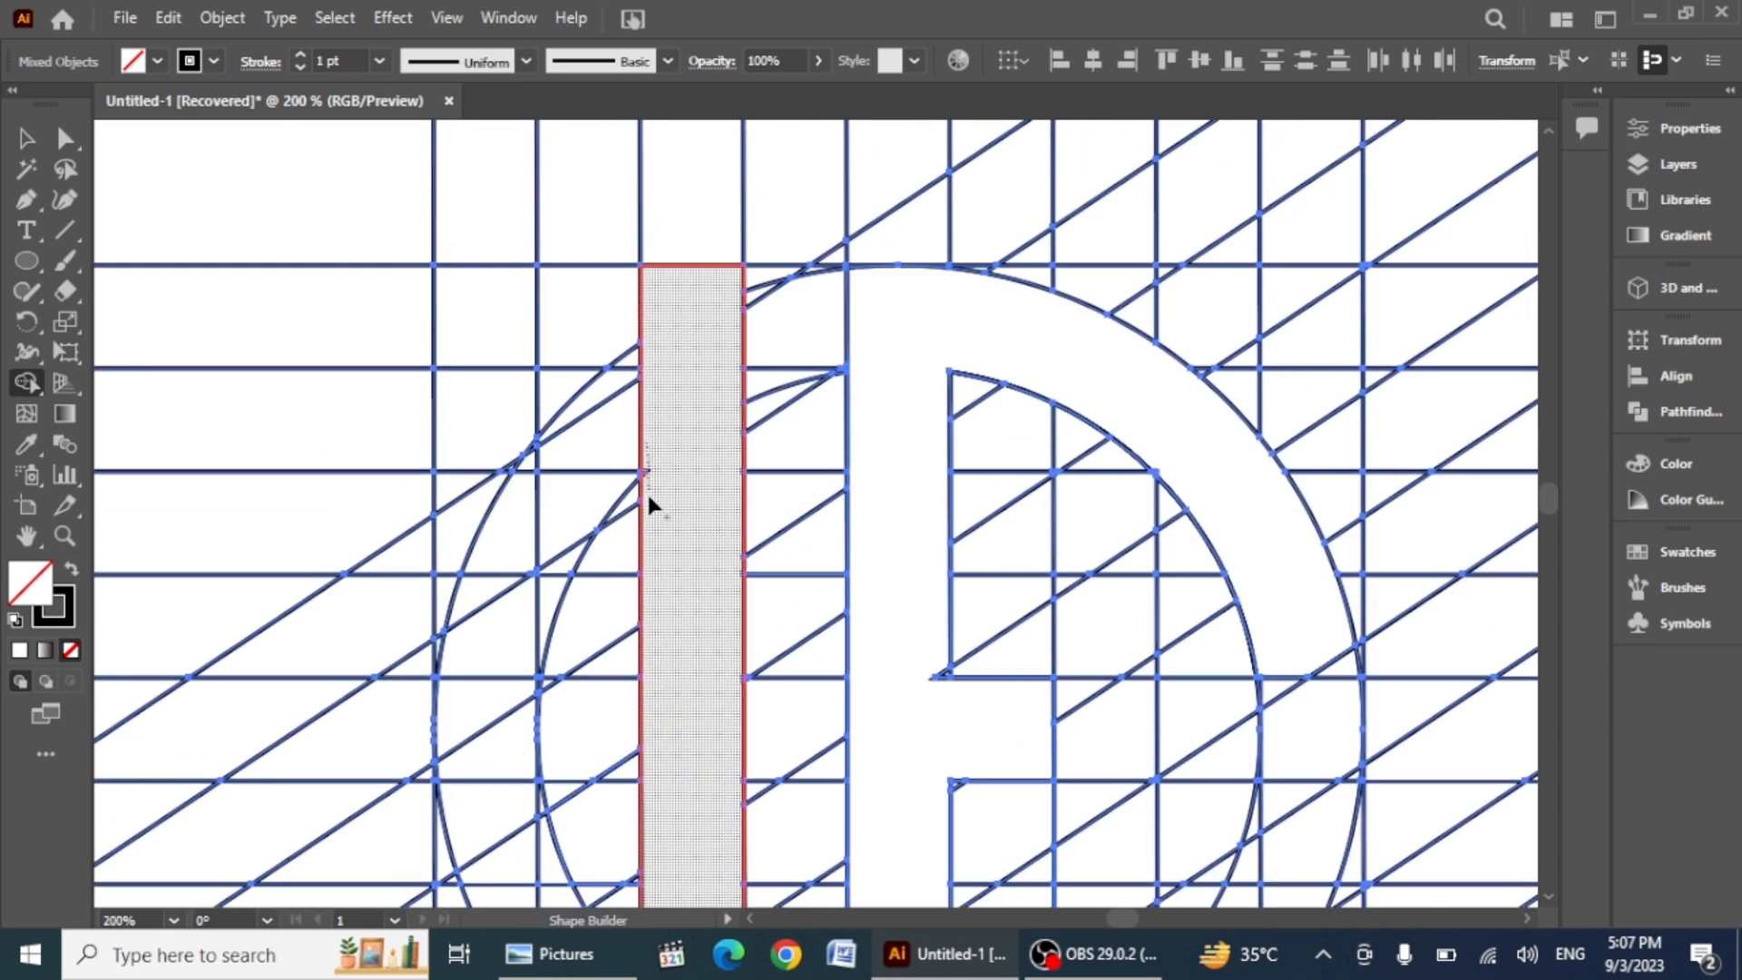
scroll(650, 454, "down", 2)
scroll(672, 482, "down", 3)
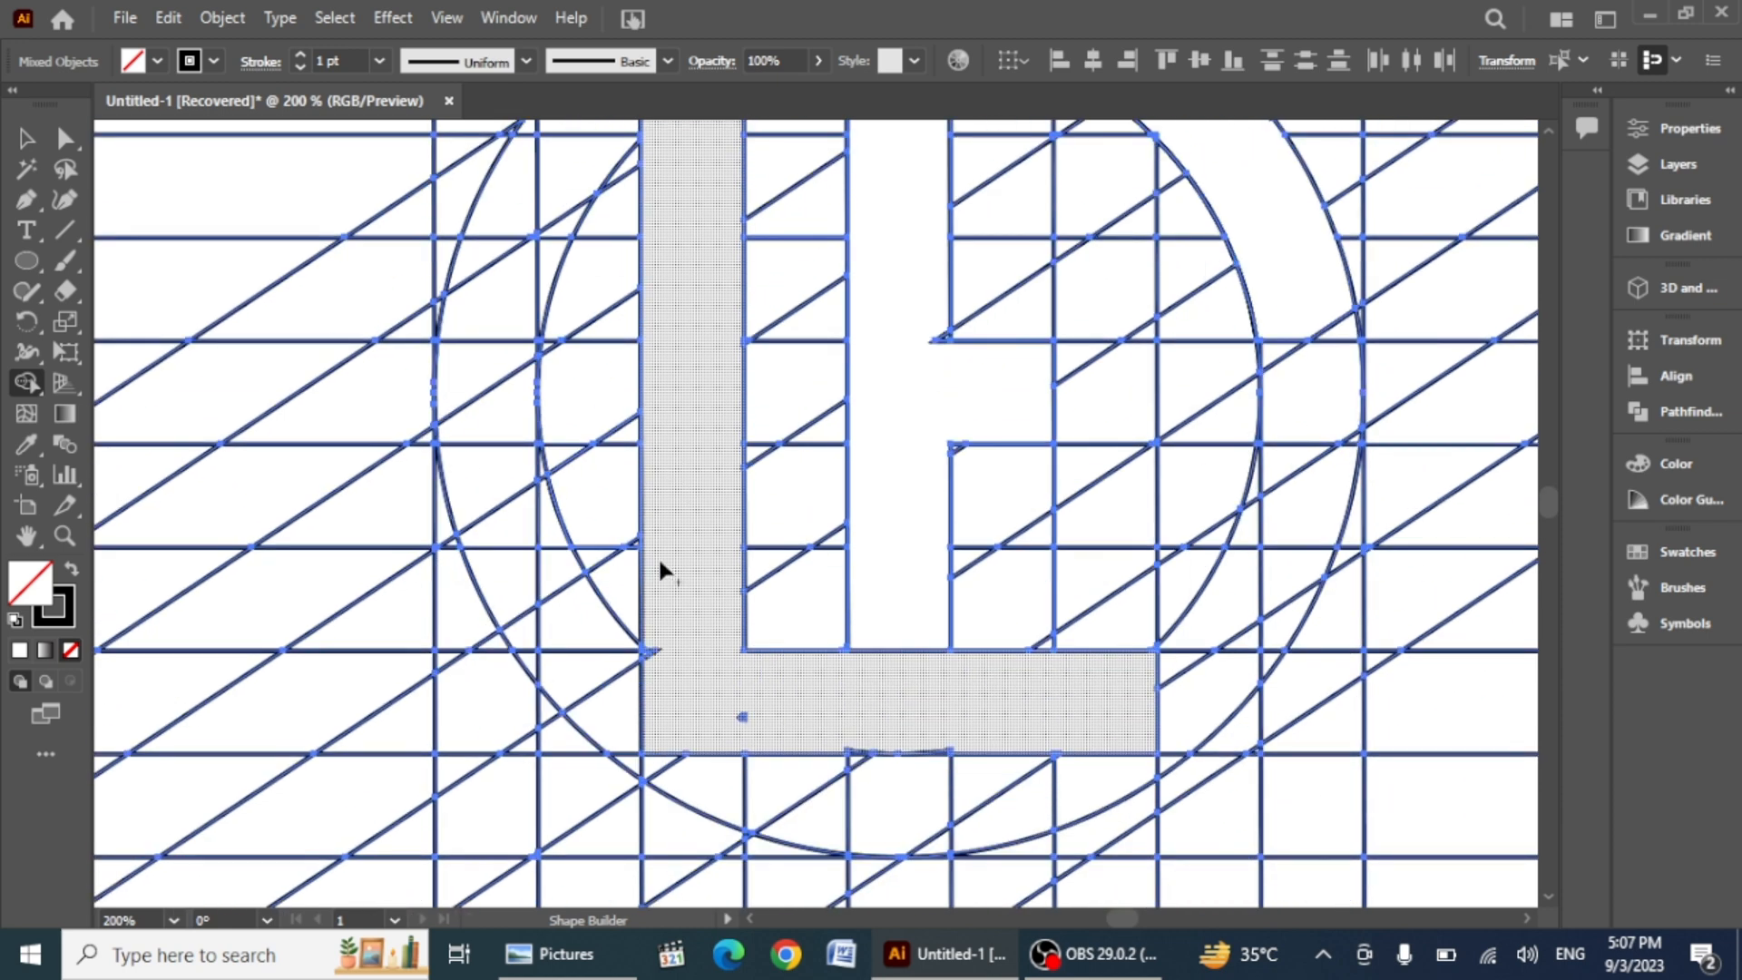
mouse_move(663, 694)
left_mouse_down()
mouse_move(673, 656)
mouse_move(652, 654)
mouse_move(669, 622)
mouse_move(719, 718)
mouse_move(752, 712)
mouse_move(725, 722)
mouse_move(948, 763)
left_mouse_up()
key("ctrl+z")
scroll(853, 753, "down", 1)
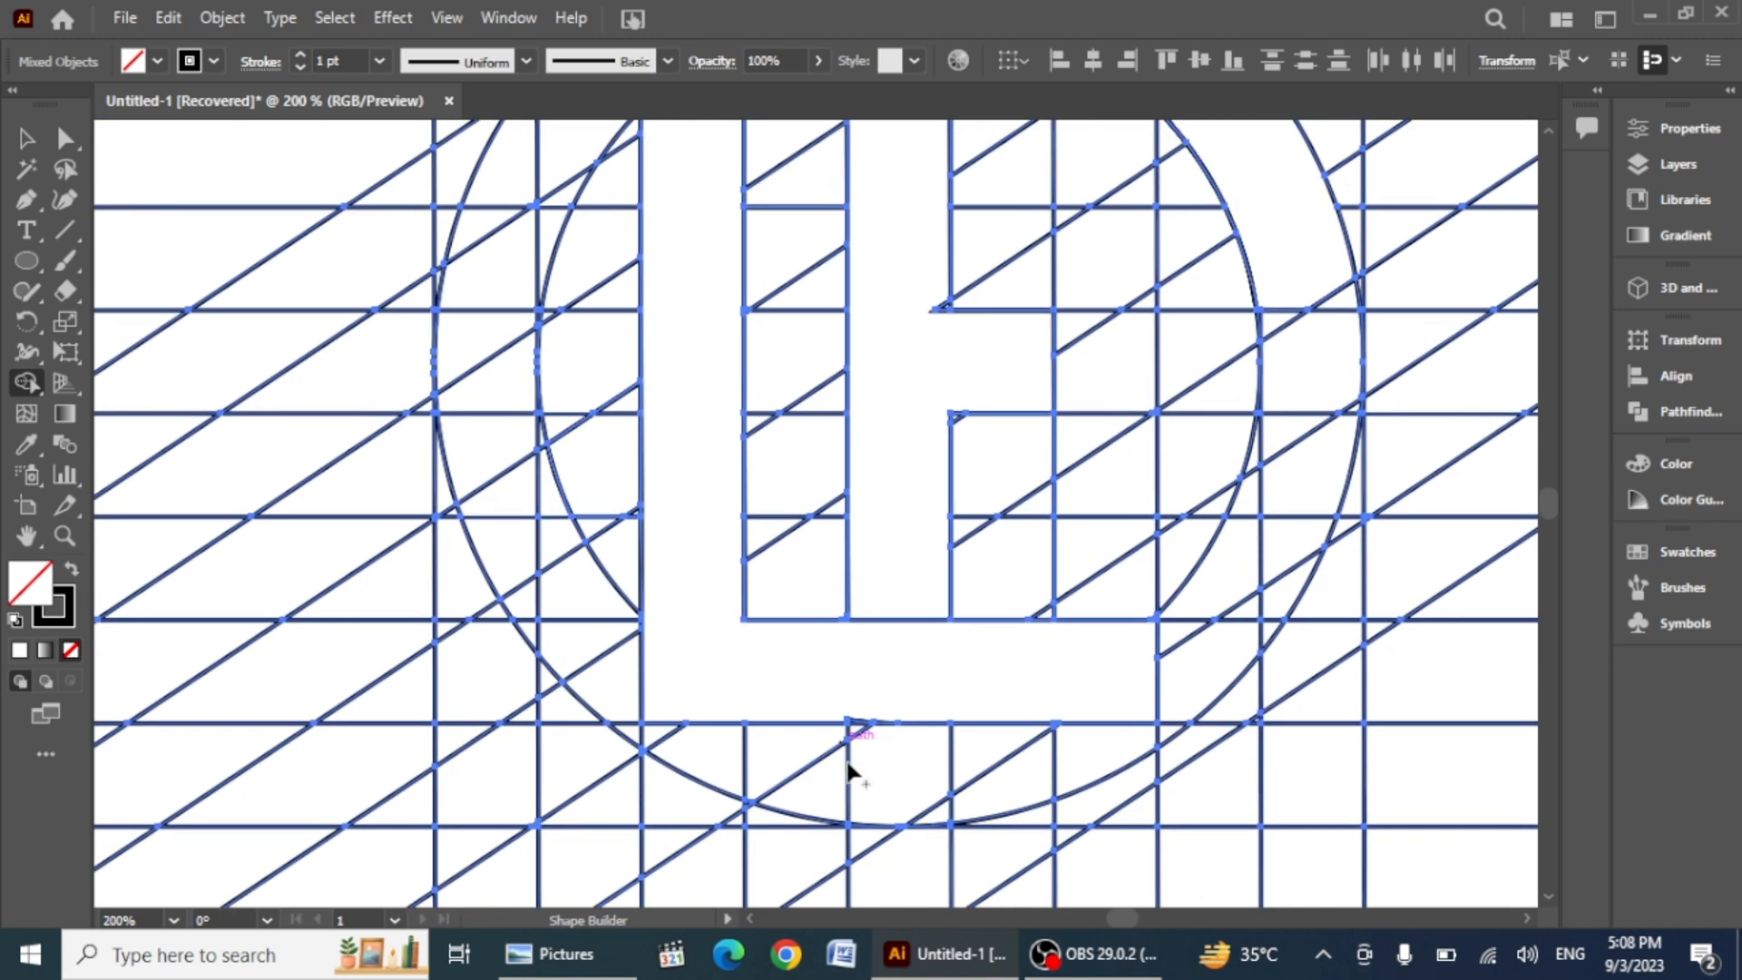
Step: Merge the small leftover cells along the D's arc and crossbar into the shape with Shape Builder
scroll(847, 764, "up", 4)
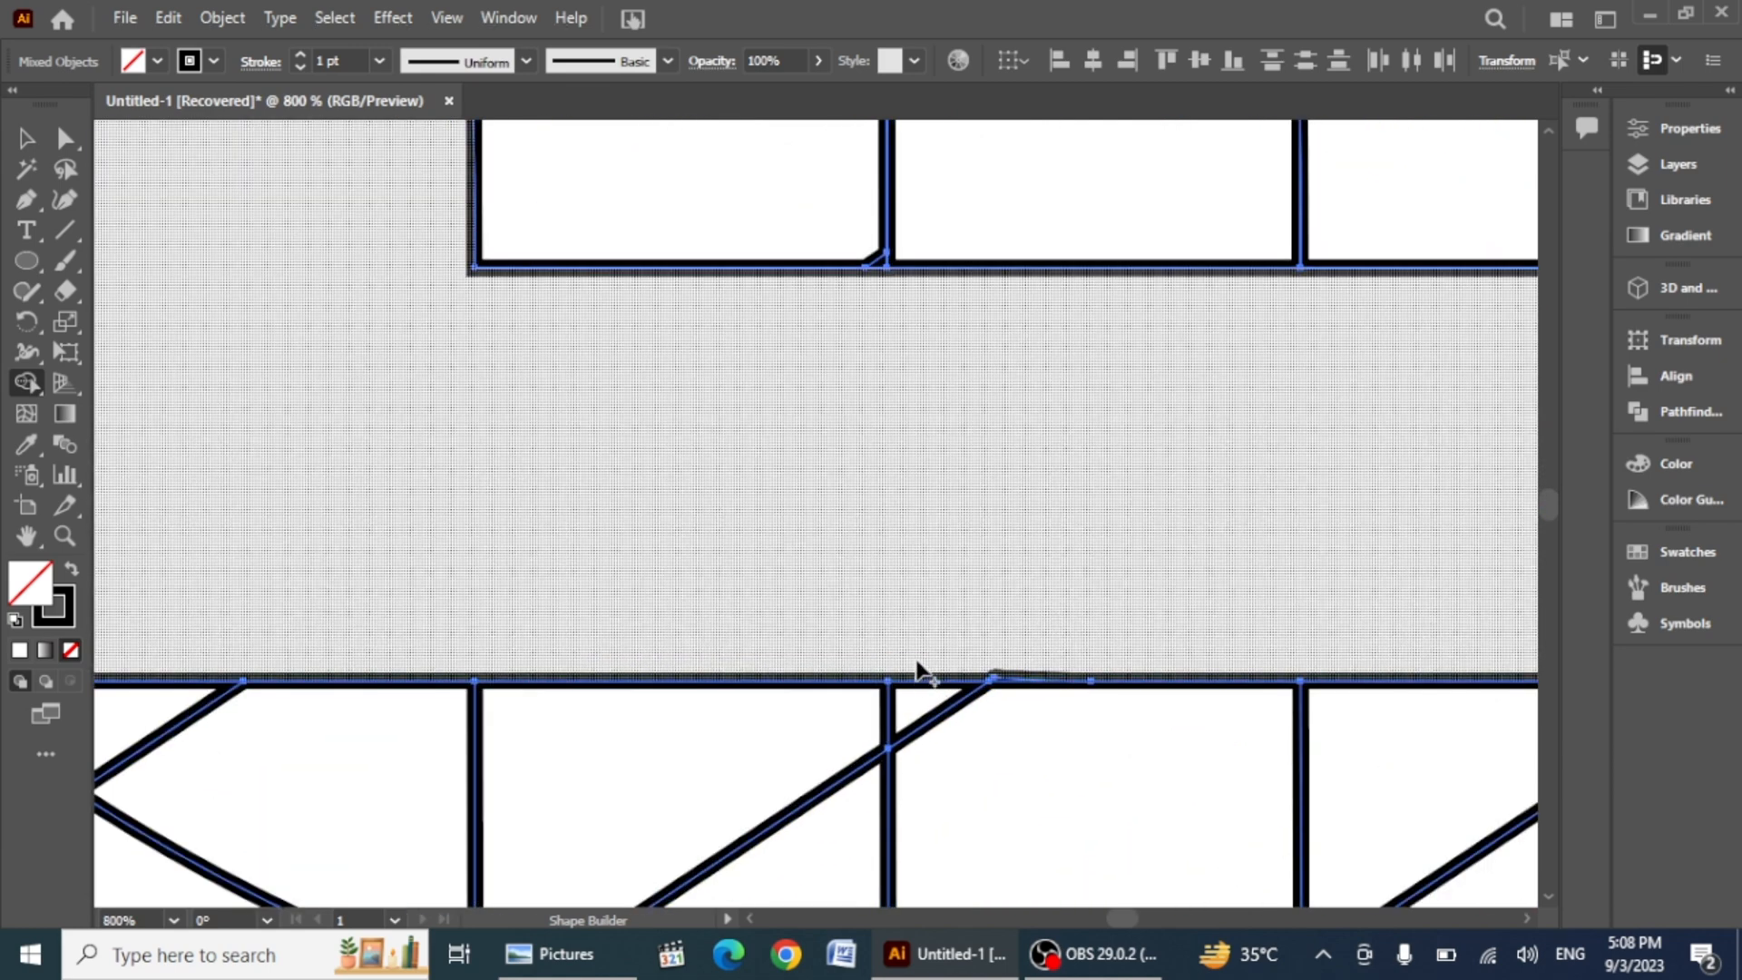
scroll(1007, 675, "down", 6)
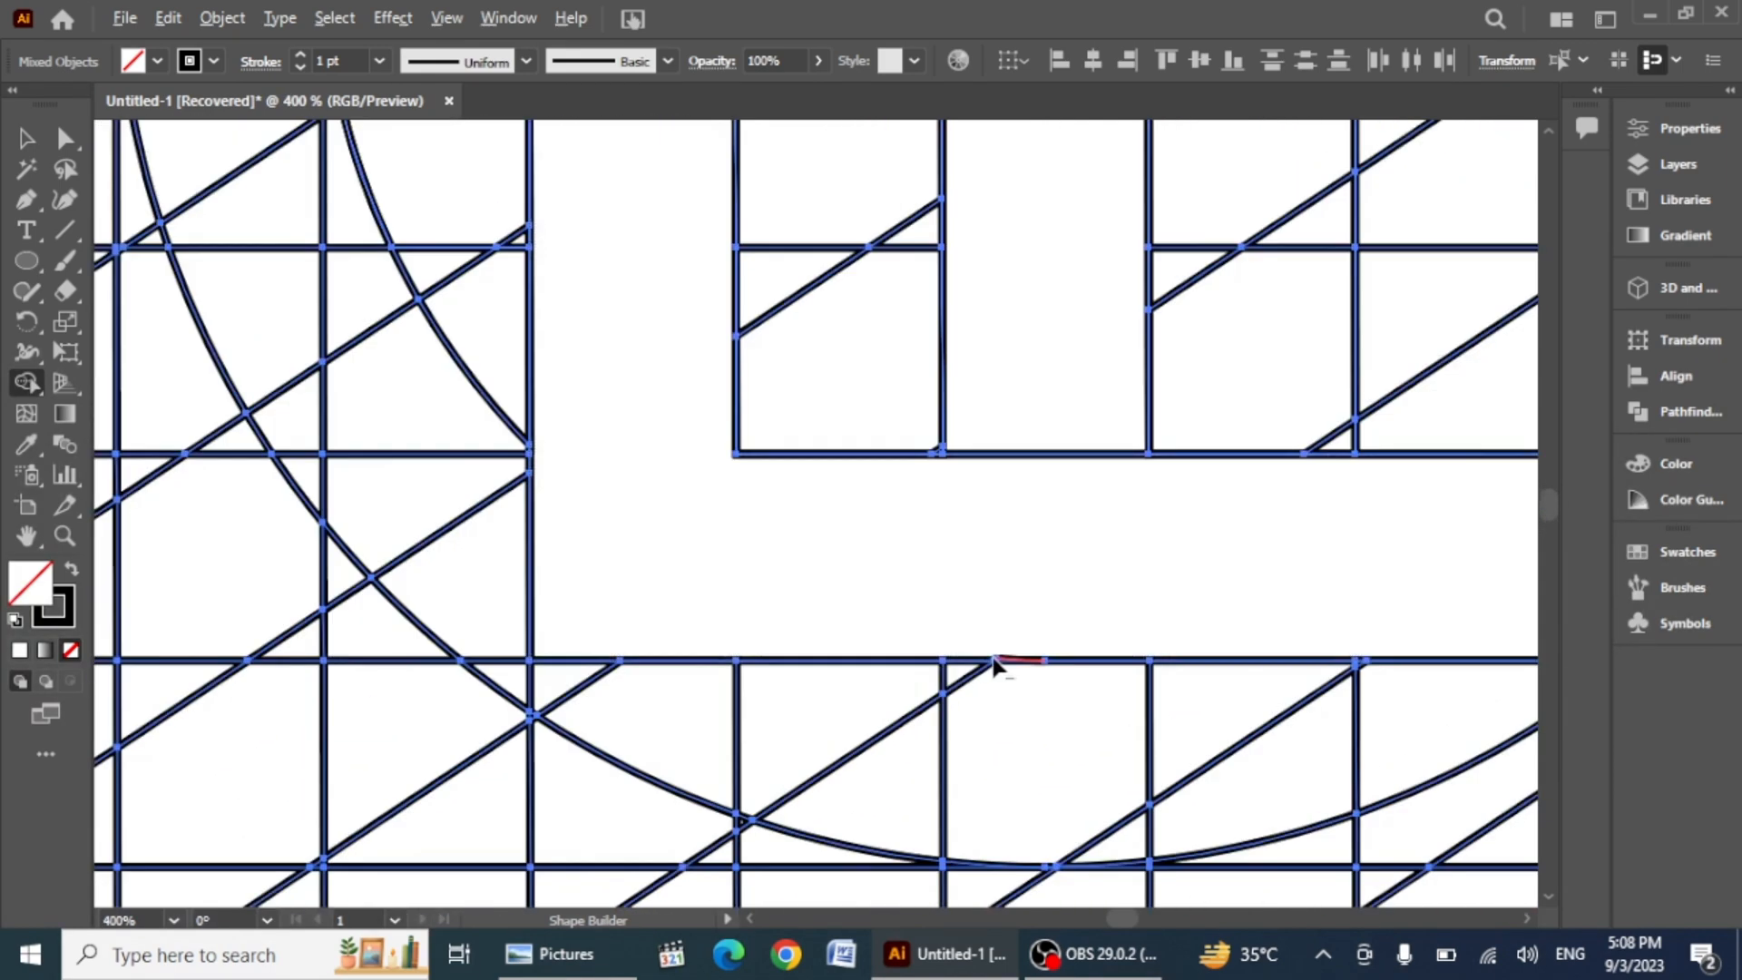
scroll(1010, 265, "up", 3)
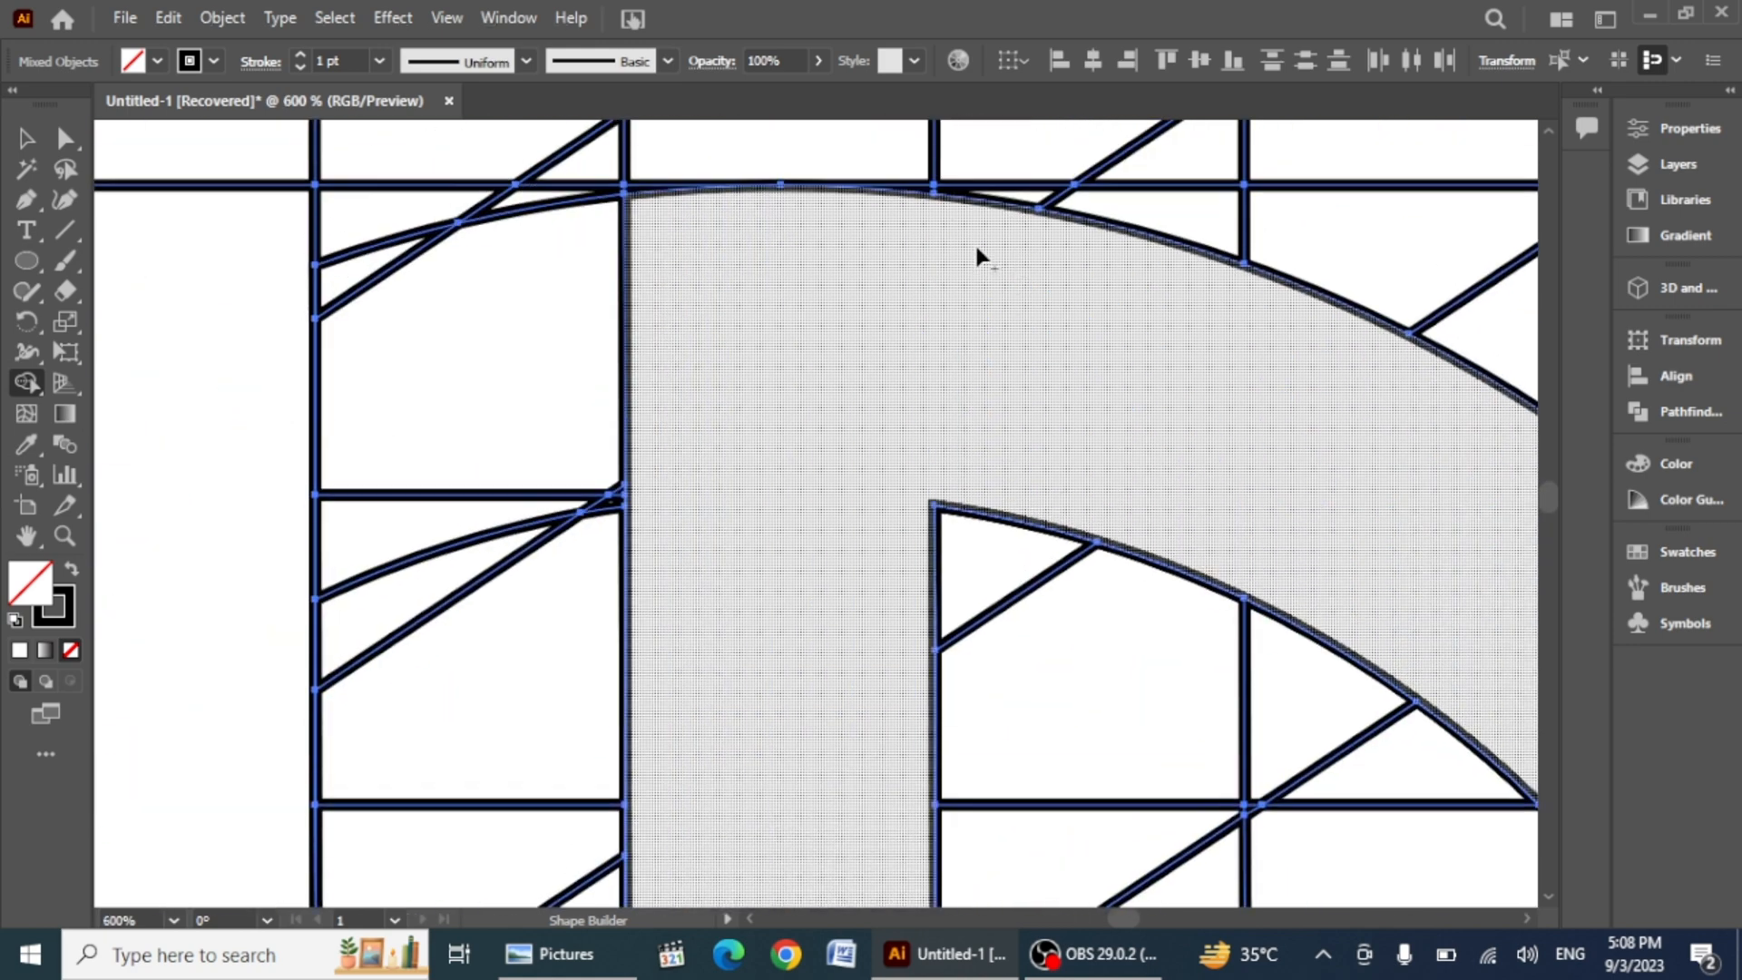
scroll(974, 280, "down", 5)
left_click_drag(1446, 534, 1535, 630)
scroll(956, 654, "down", 4)
mouse_move(914, 492)
left_mouse_down()
mouse_move(922, 568)
mouse_move(1080, 584)
mouse_move(1089, 534)
left_mouse_up()
scroll(898, 617, "down", 7)
scroll(898, 617, "up", 6)
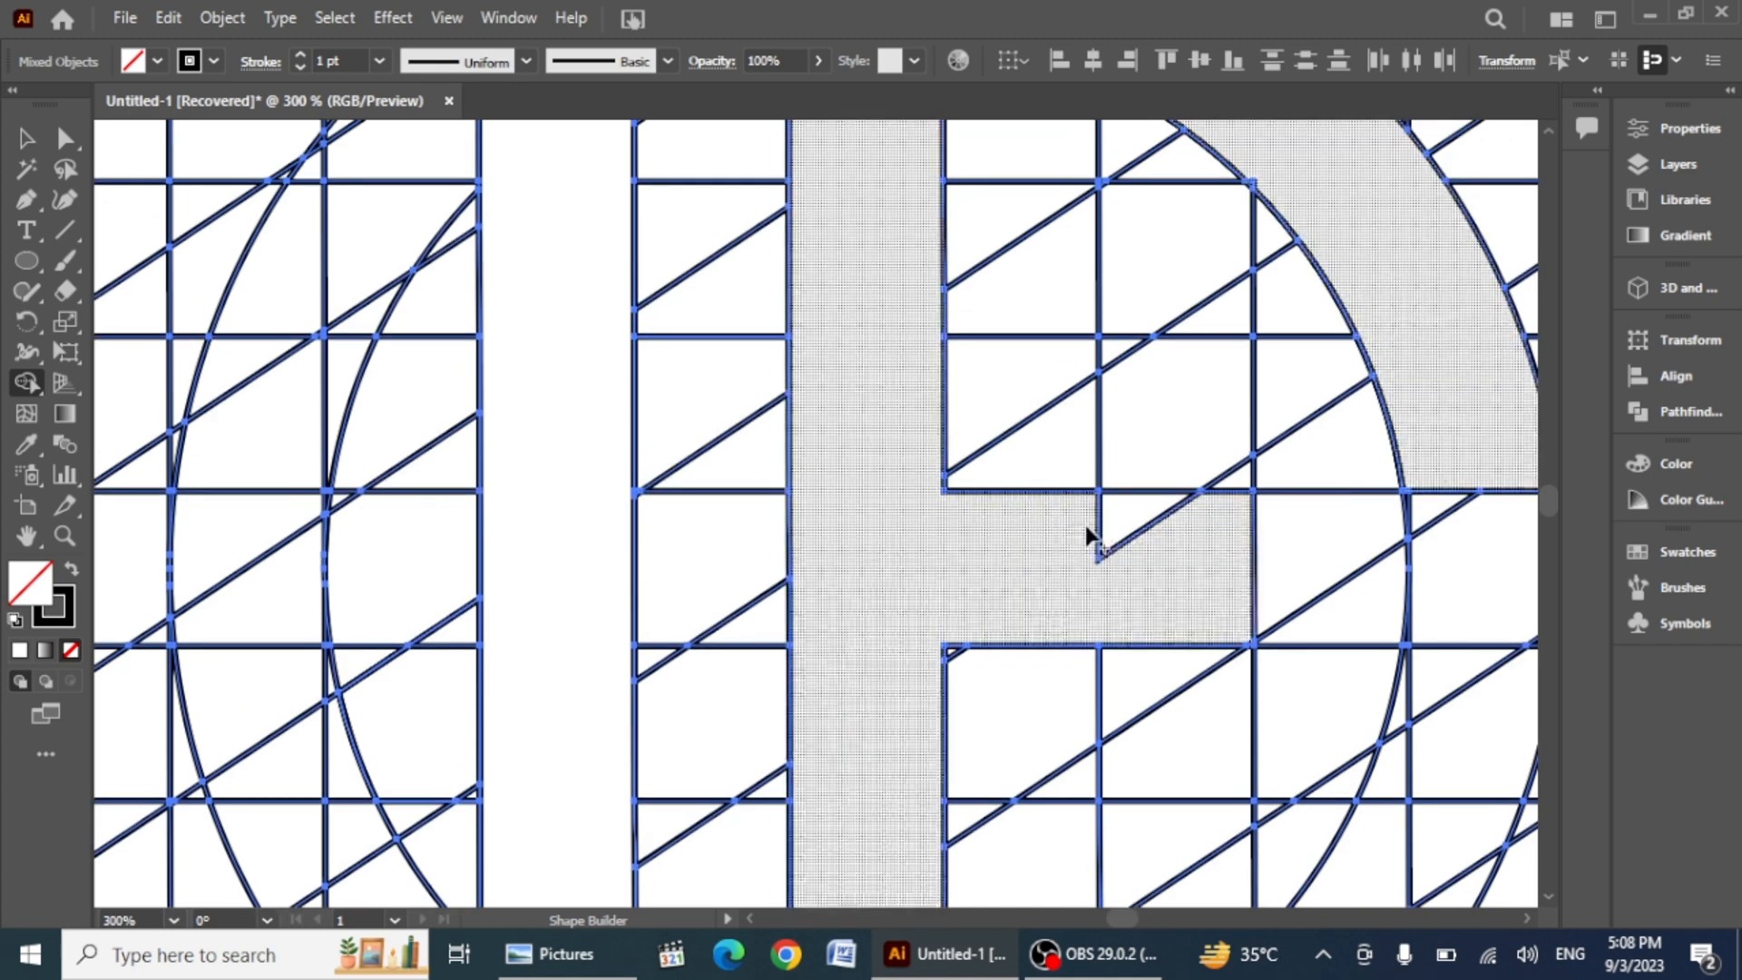
key("ctrl+0")
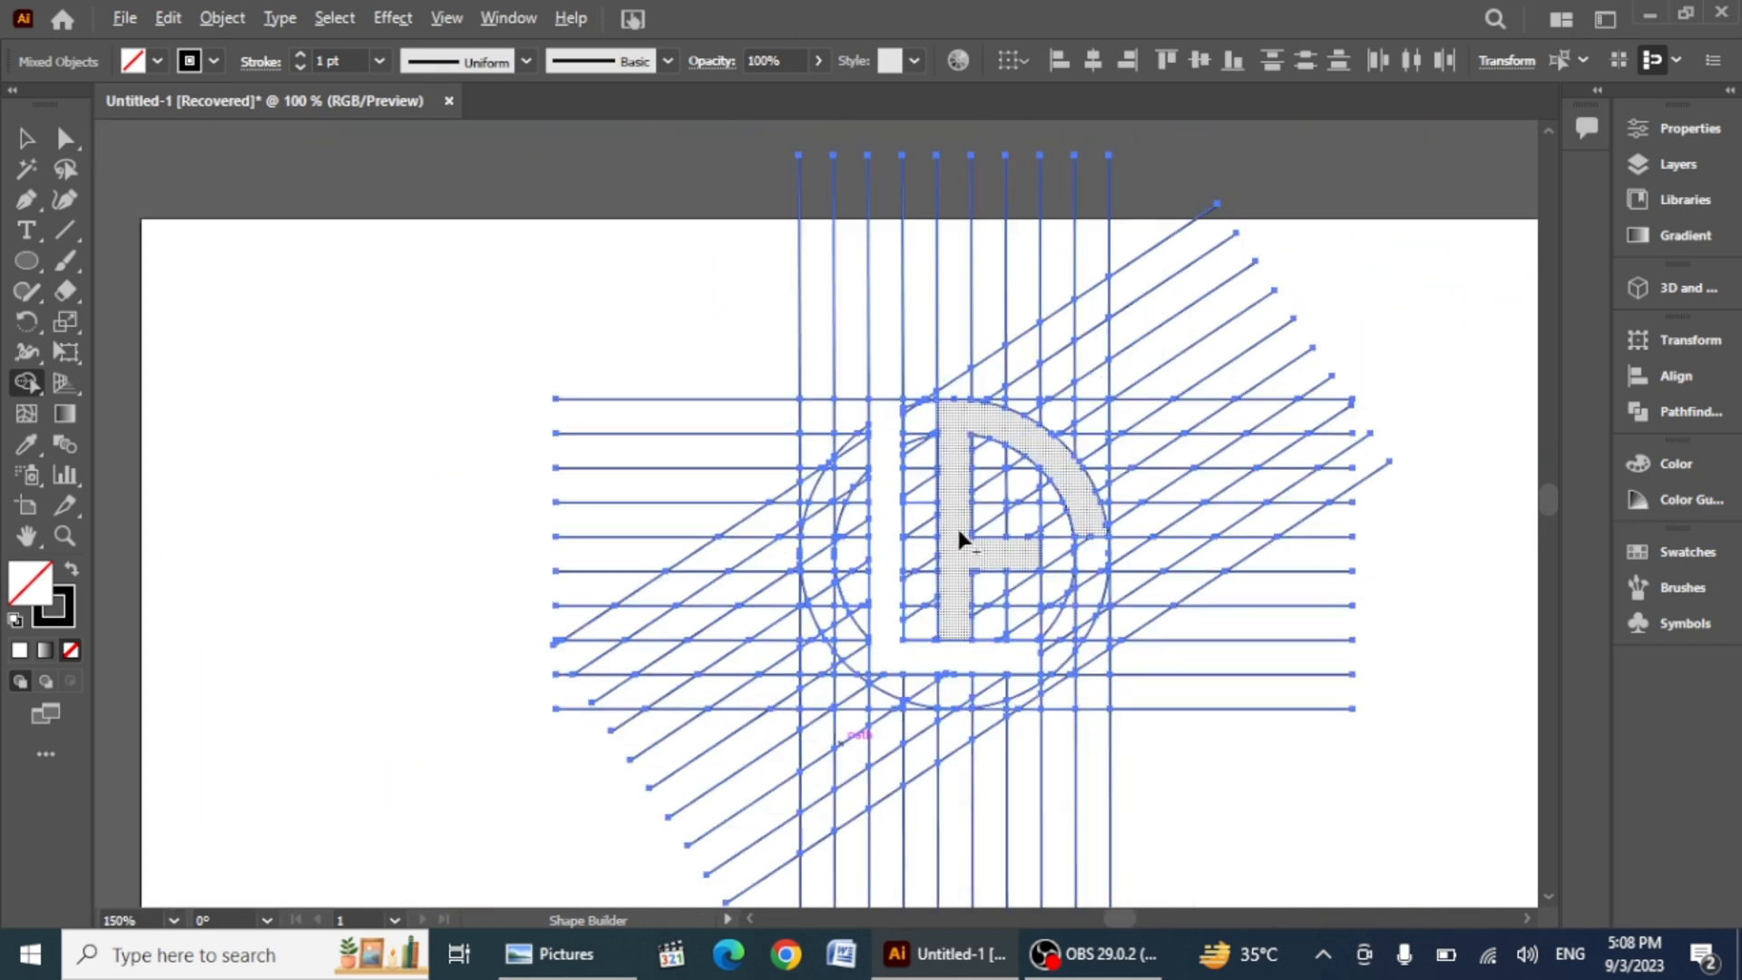
Step: Fill the L shape red with Shape Builder
left_click(158, 61)
left_click(88, 104)
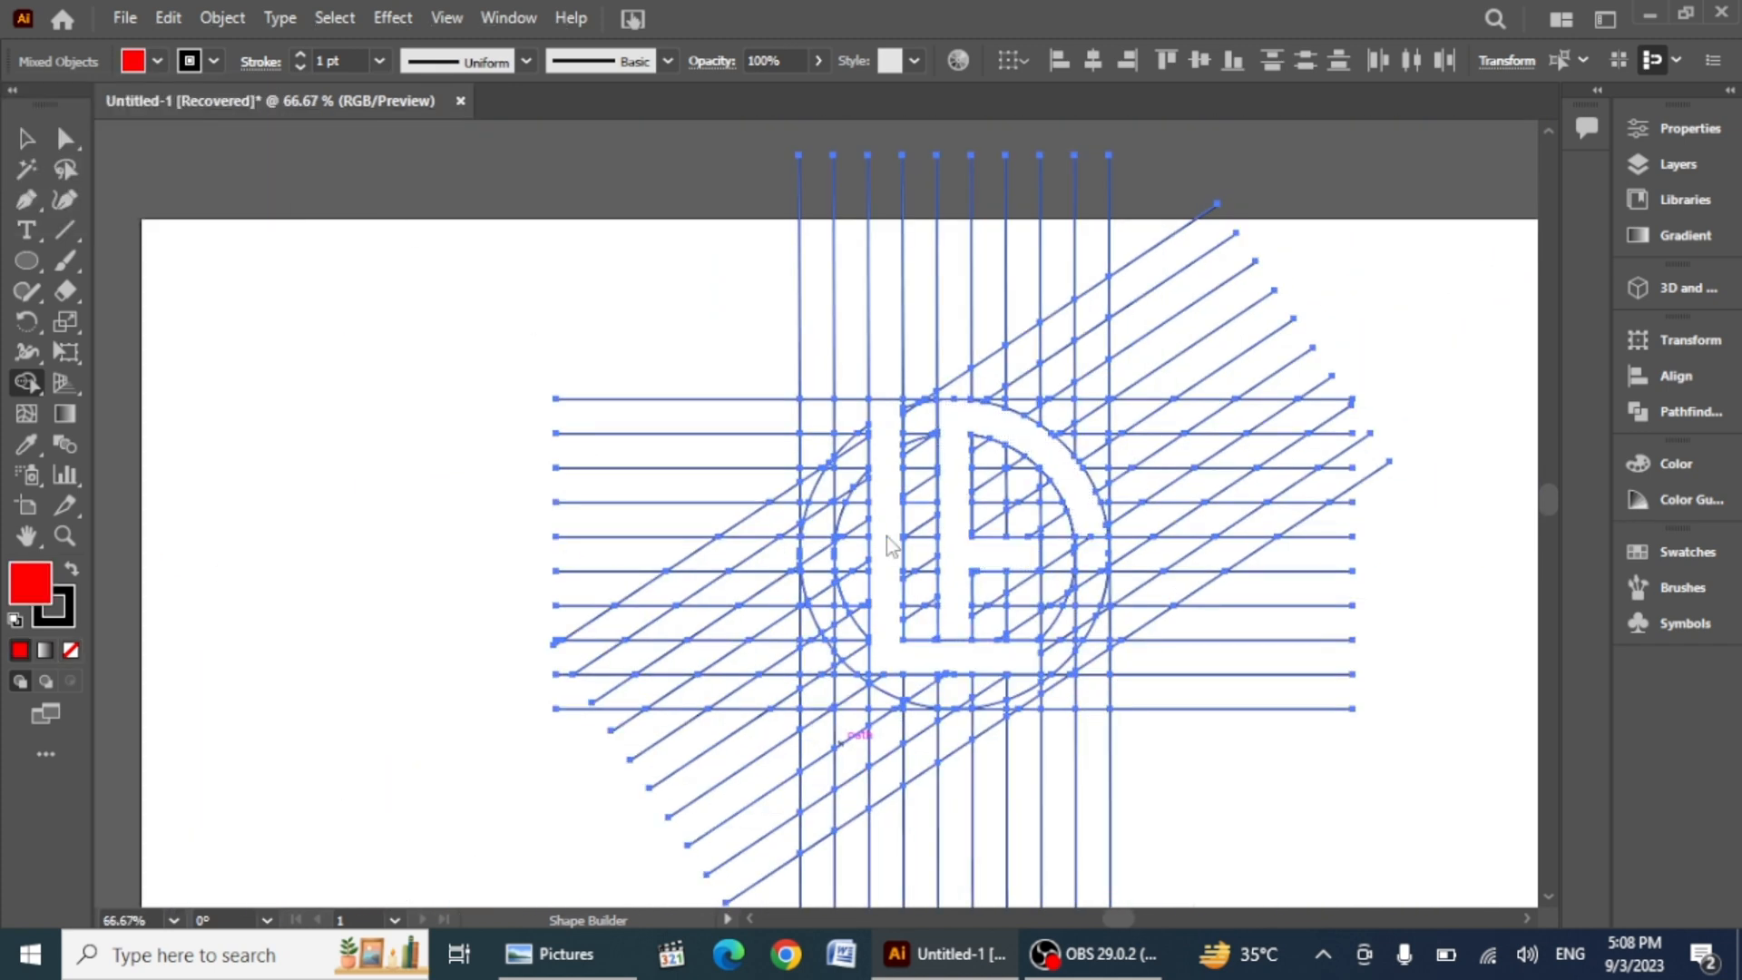
left_click(883, 541)
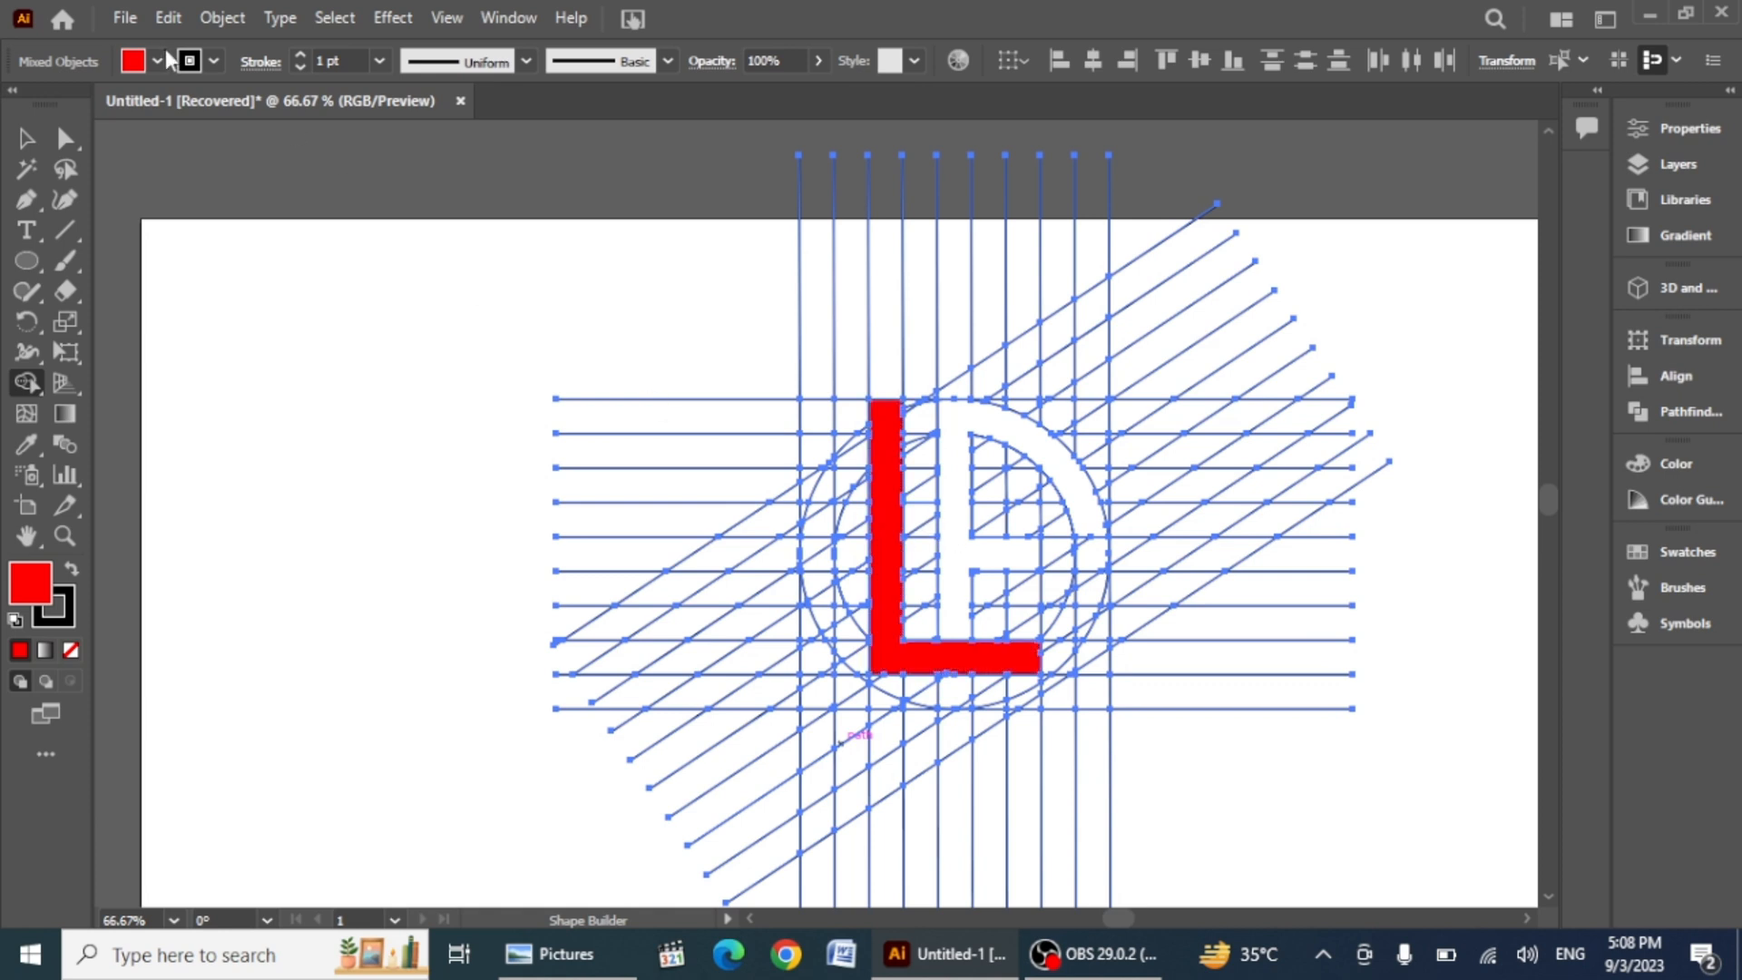
Step: Fill the D shape cyan with Shape Builder and switch to the Selection tool
left_click(158, 62)
left_click(142, 105)
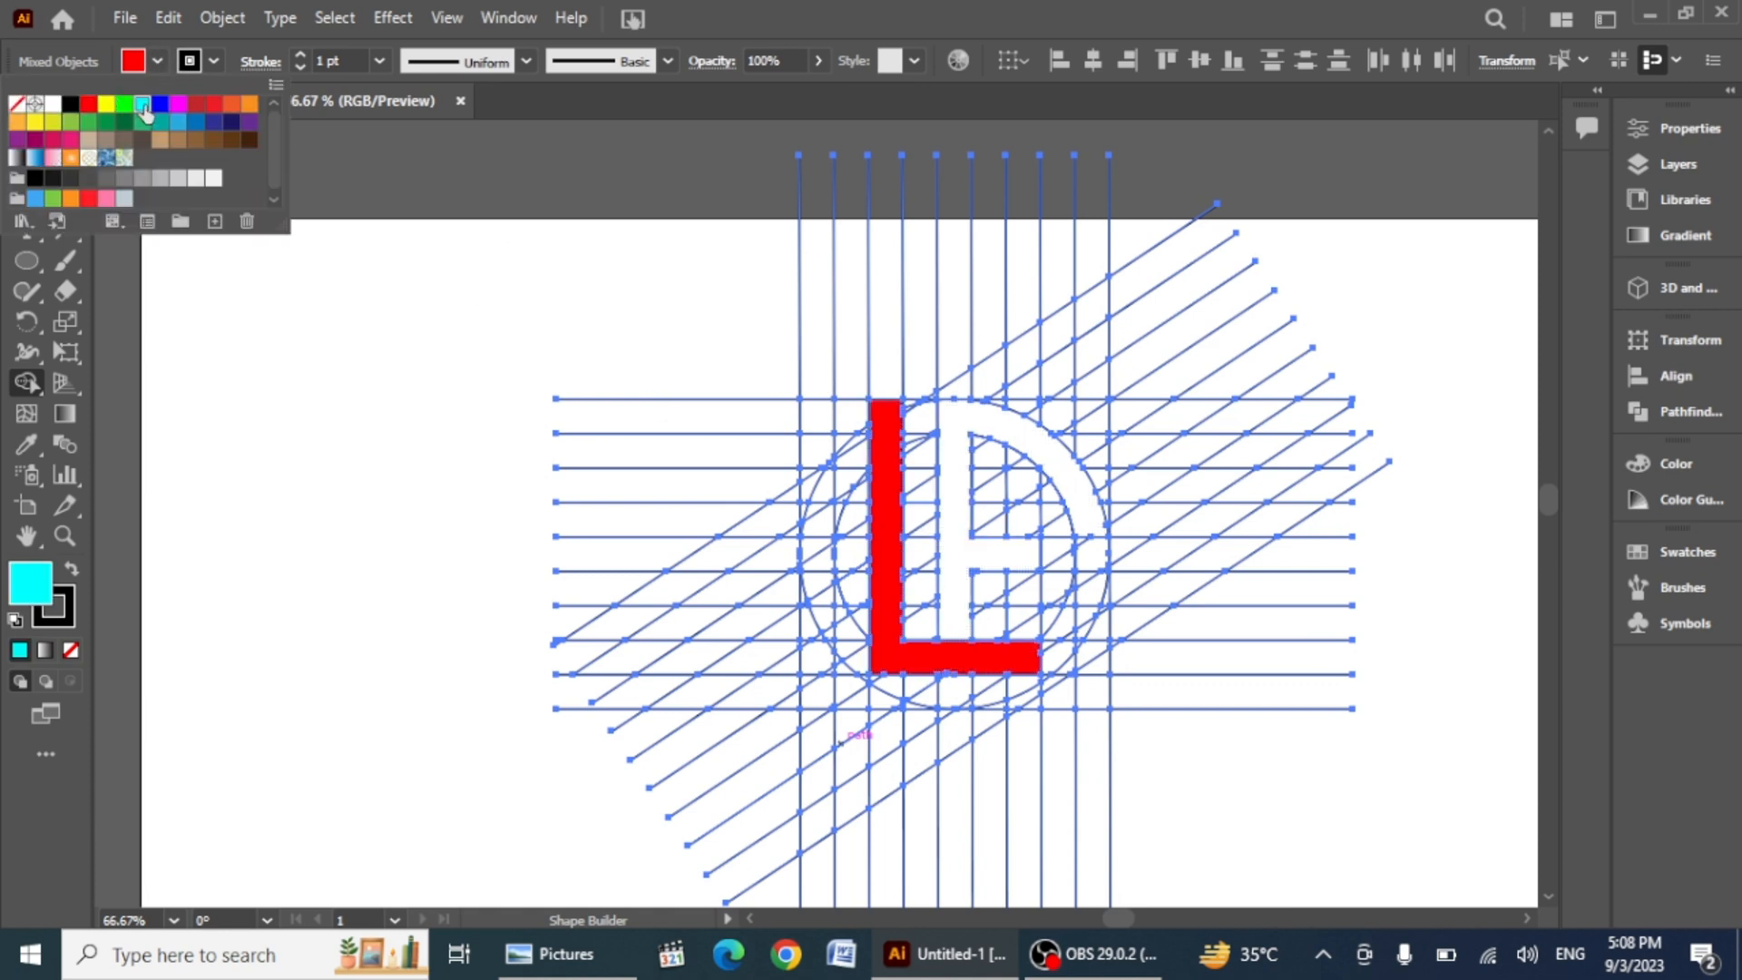
left_click(945, 436)
key("v")
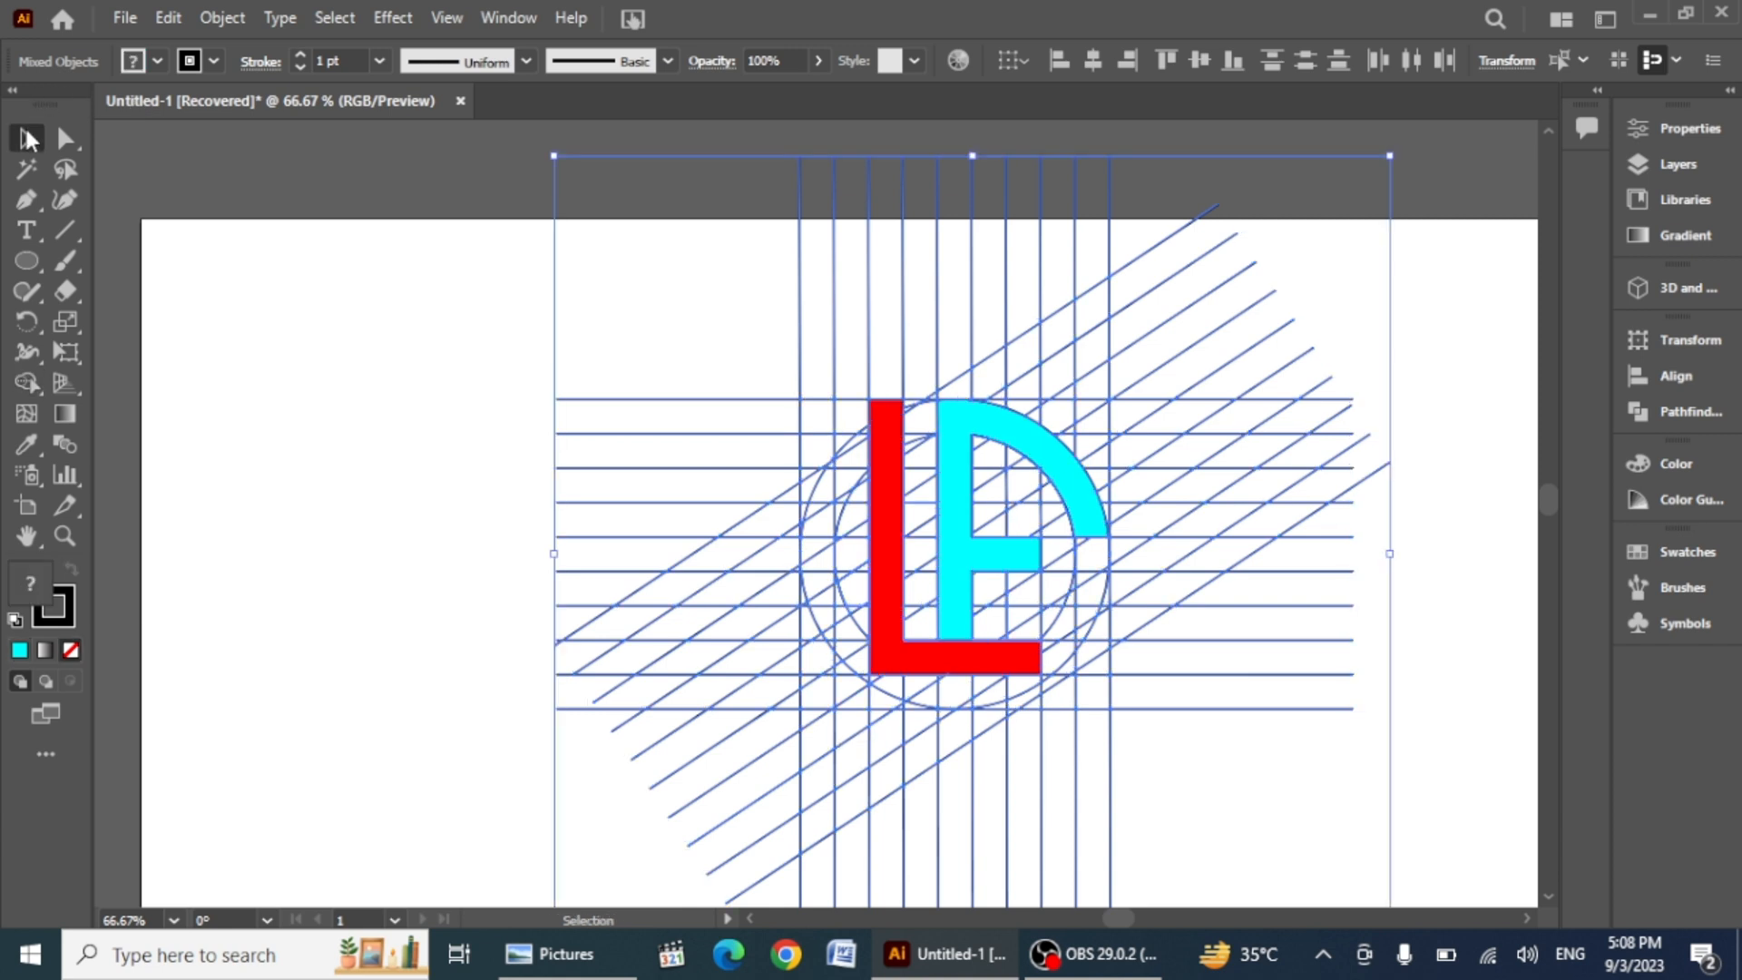
Step: Select the L and D shapes and move them out of the grid to the left
left_click(312, 398)
left_click(879, 533)
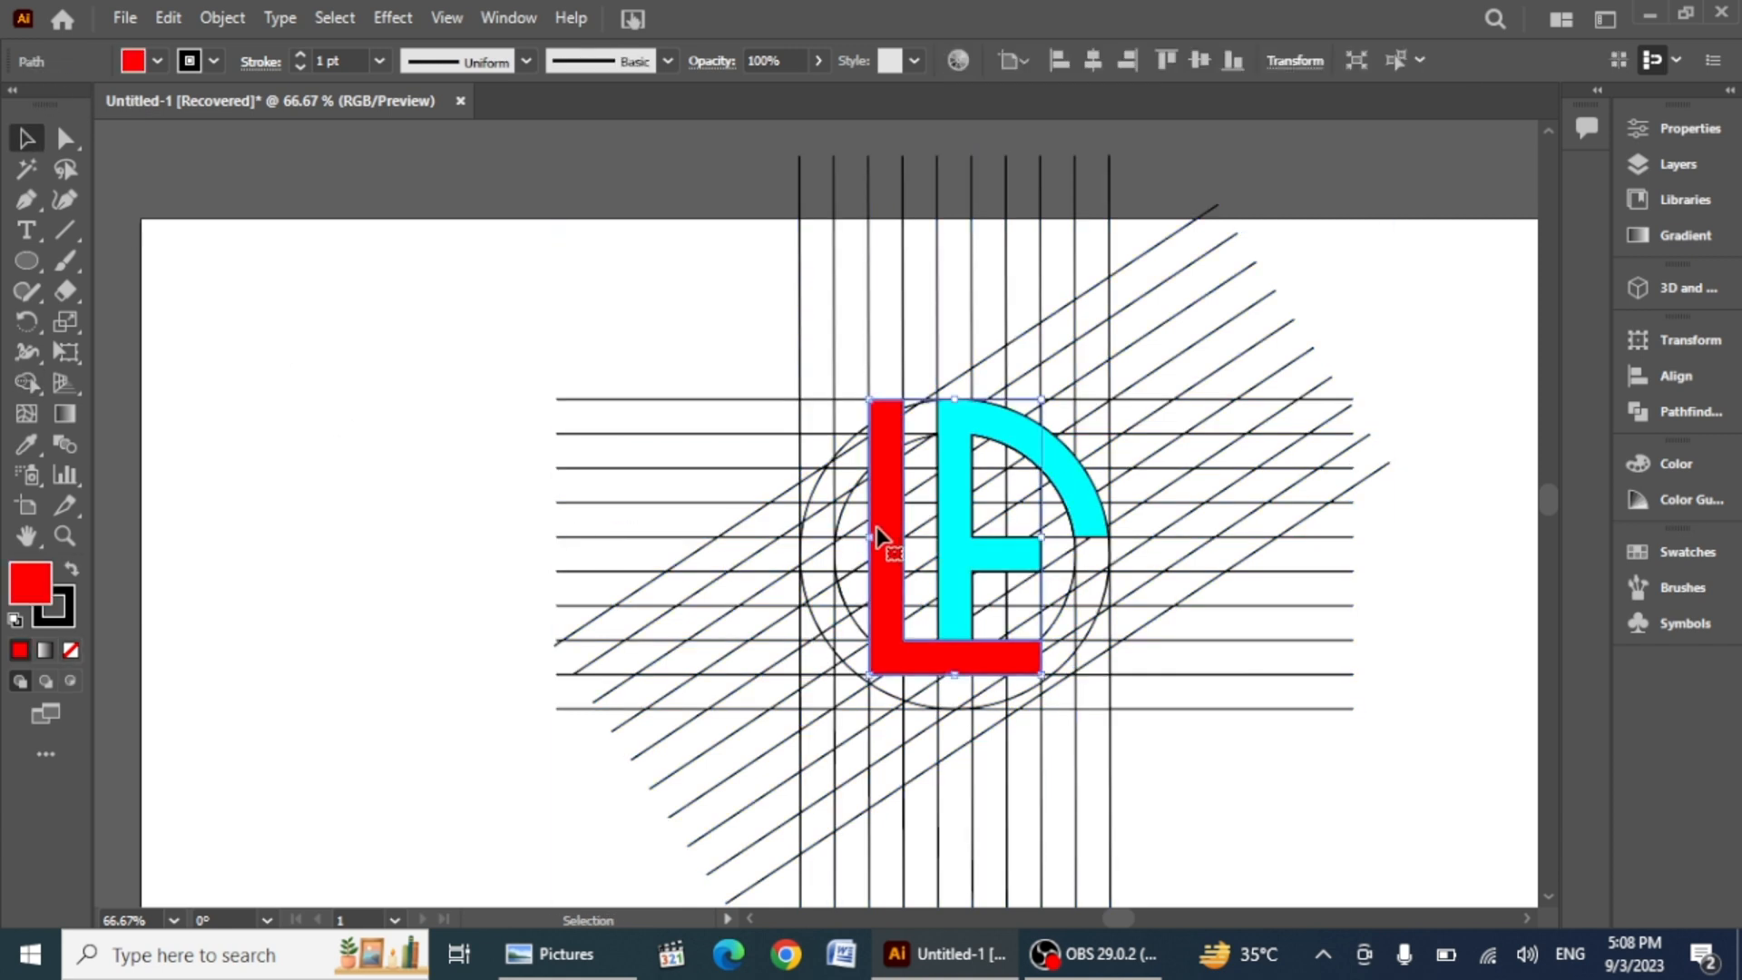
left_click(953, 536, "shift")
left_click_drag(953, 536, 298, 398)
Step: Select all the construction grid lines and circles and delete them
left_click_drag(1119, 738, 1190, 837)
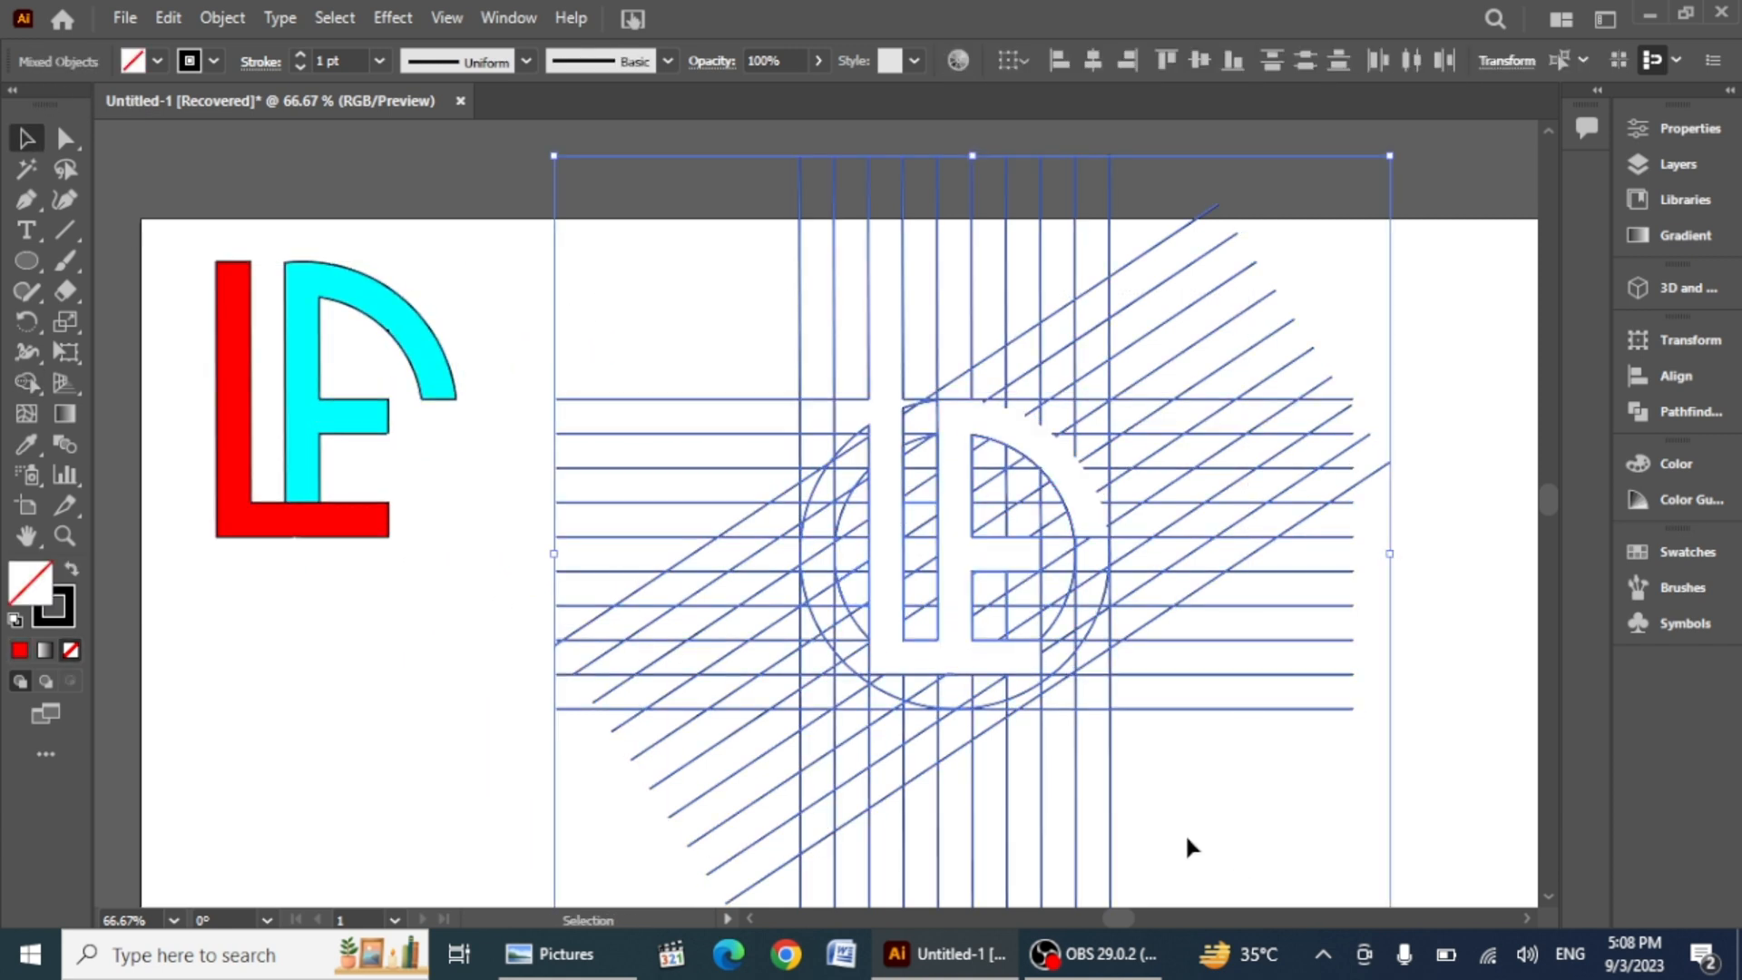
key("Delete")
Step: Select both letters and move them to the right side of the artboard
left_click_drag(167, 313, 518, 548)
left_click_drag(334, 413, 1239, 533)
Step: Remove the stroke from the two letters
left_click(214, 61)
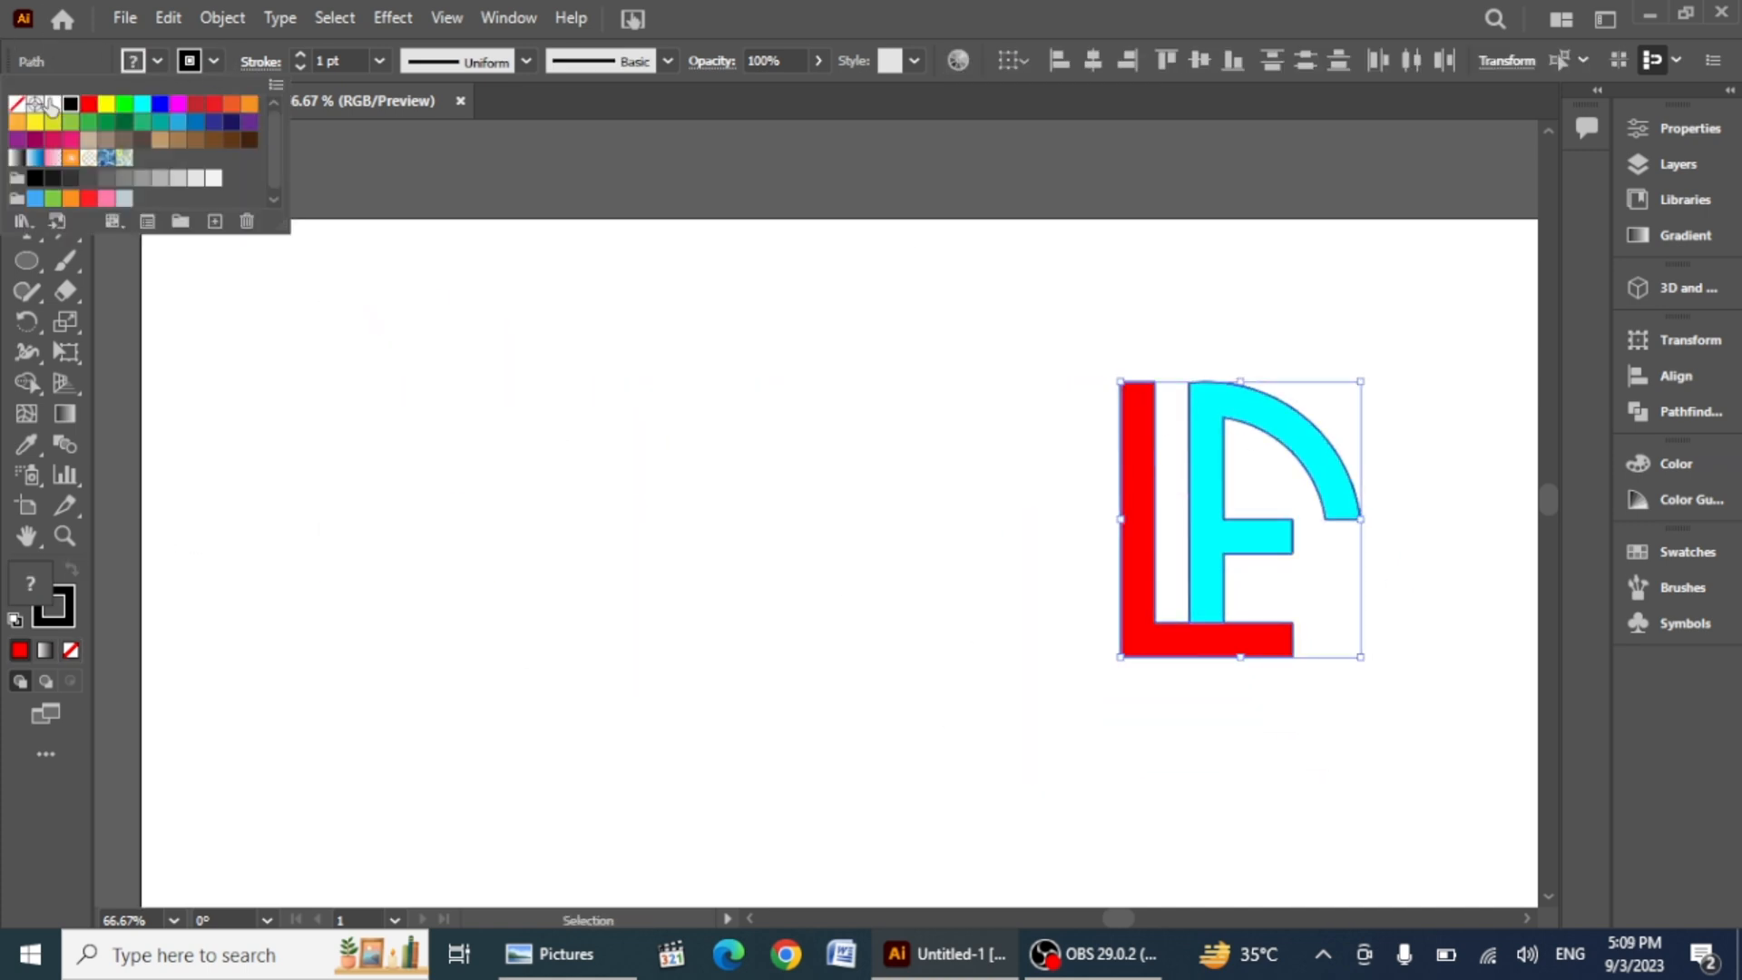
left_click(19, 110)
left_click(701, 684)
Step: Select the letters and scale them down slightly
left_click_drag(1032, 316, 1481, 900)
left_click_drag(1358, 653, 1309, 600)
left_click(548, 759)
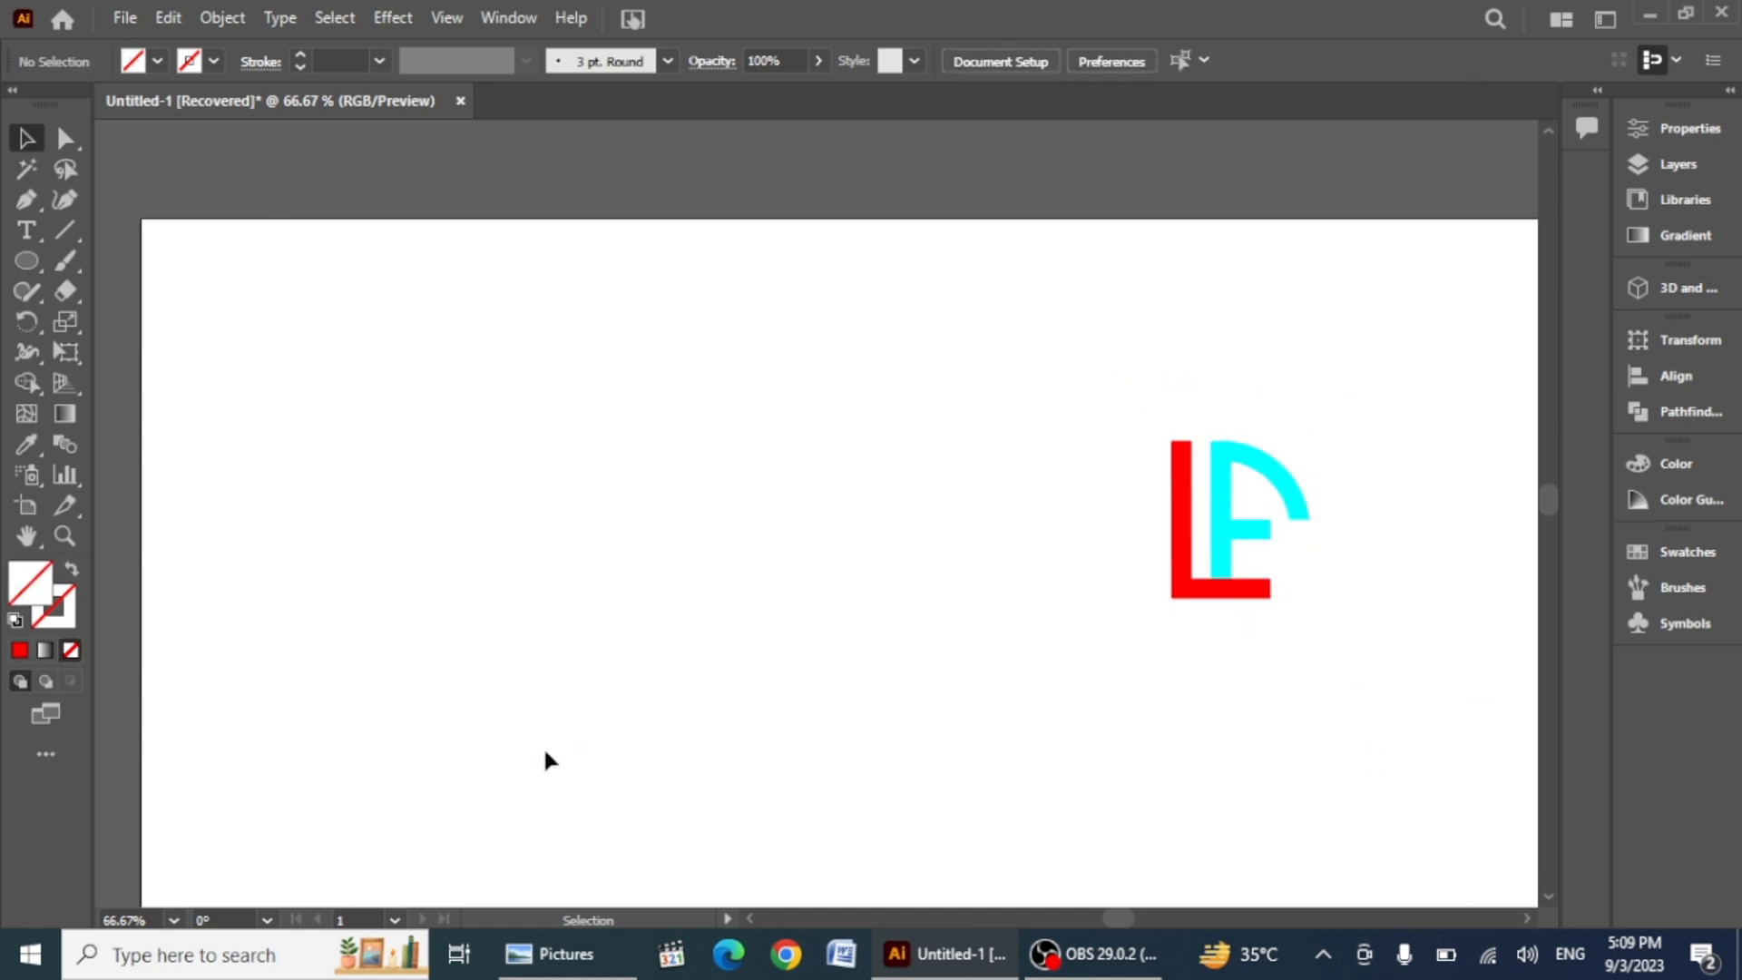
Step: Draw a circle with the Ellipse tool on the left of the artboard
scroll(366, 662, "down", 2)
left_click(27, 261)
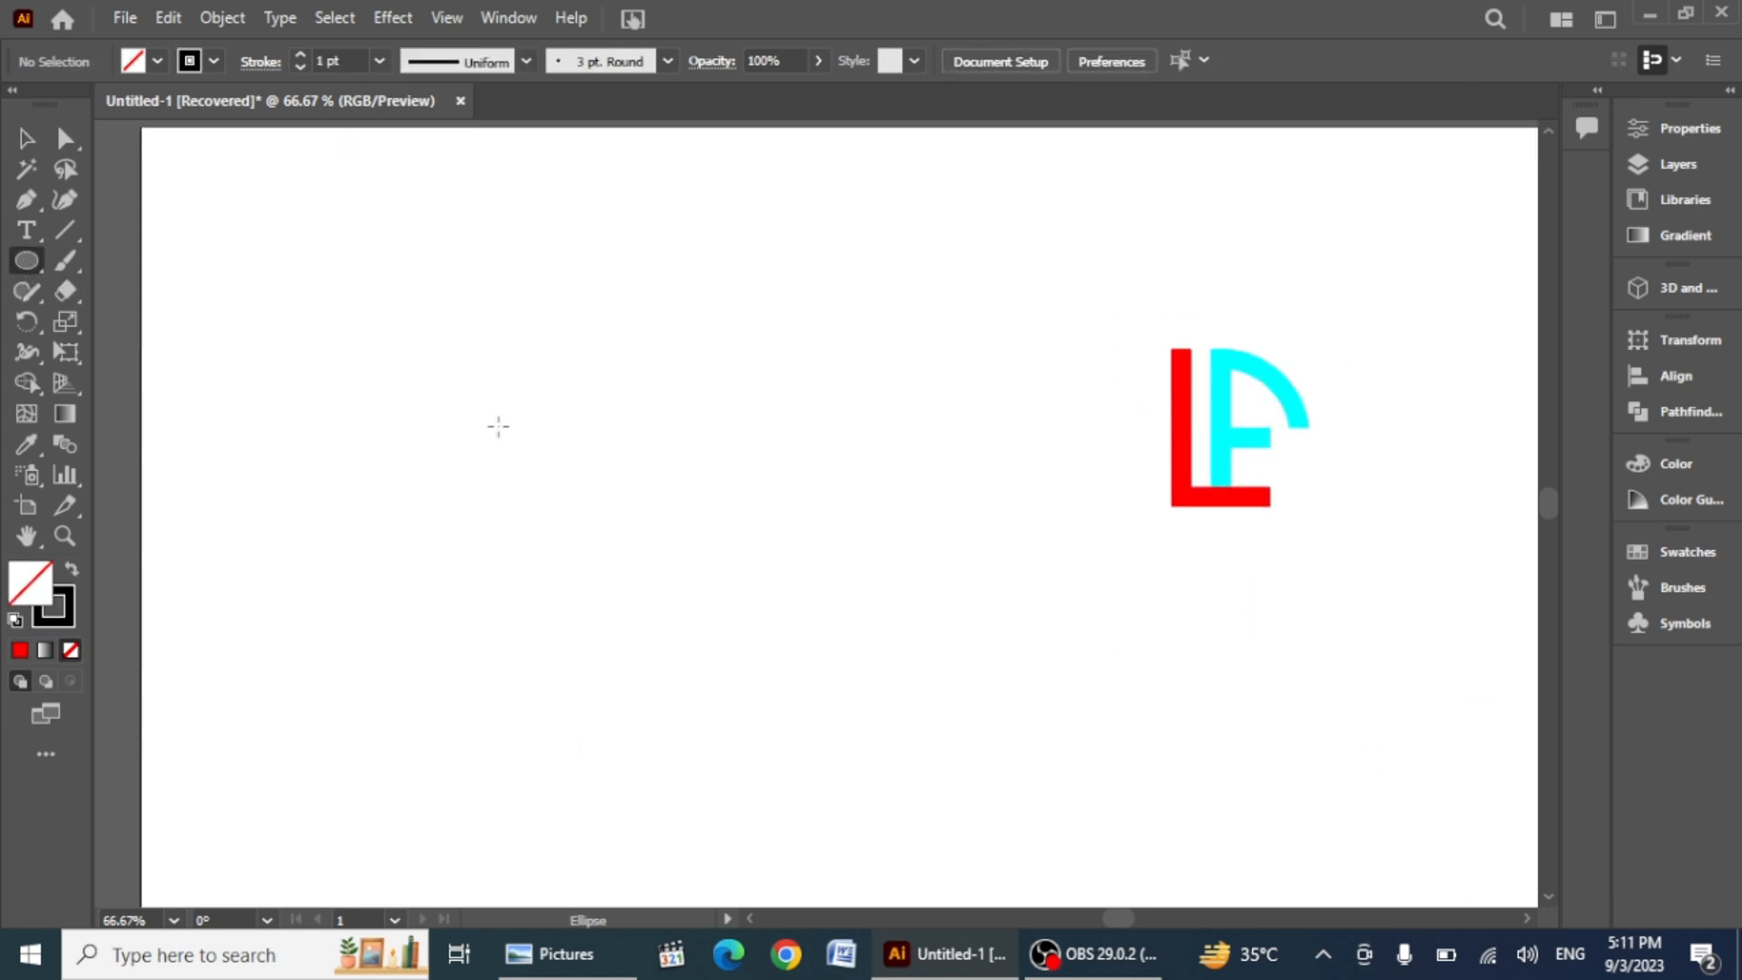
mouse_move(509, 389)
left_mouse_down()
mouse_move(737, 585)
mouse_move(771, 648)
mouse_move(762, 631)
left_mouse_up()
Step: Copy the circle, paste the copy in front, and rotate it slightly
key("ctrl+c")
key("ctrl+f")
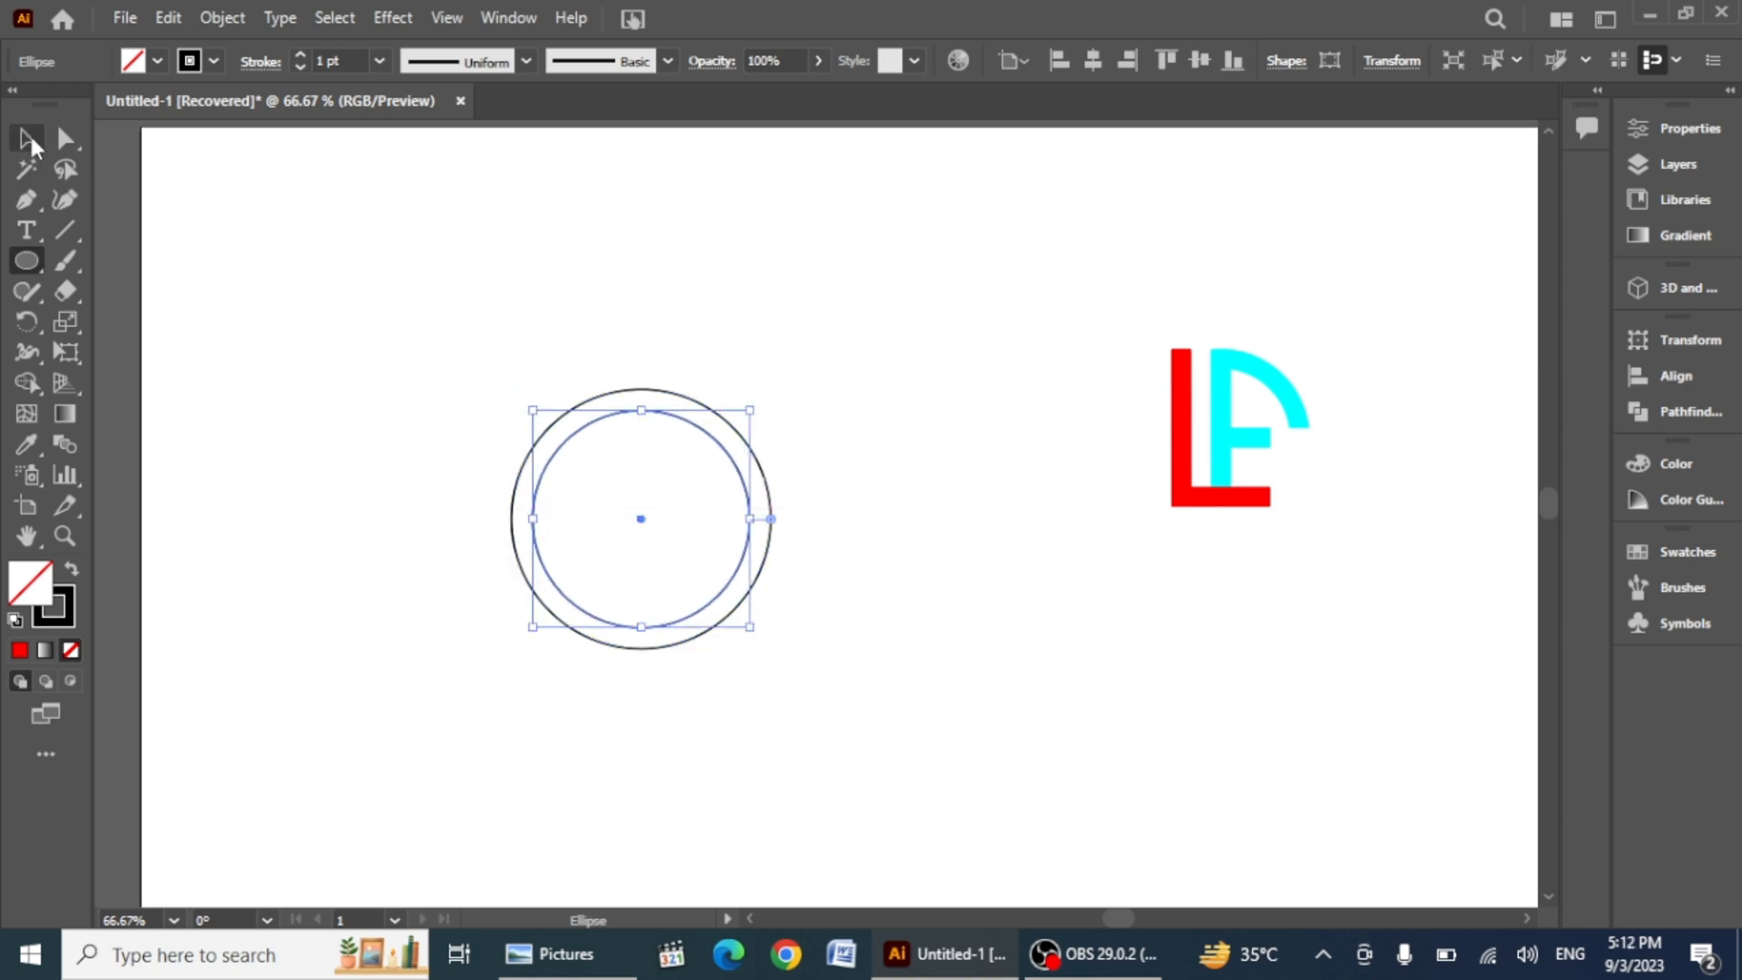
left_click(28, 138)
left_click_drag(521, 520, 522, 526)
Step: Copy the selected circle and paste another copy in front
left_click(168, 21)
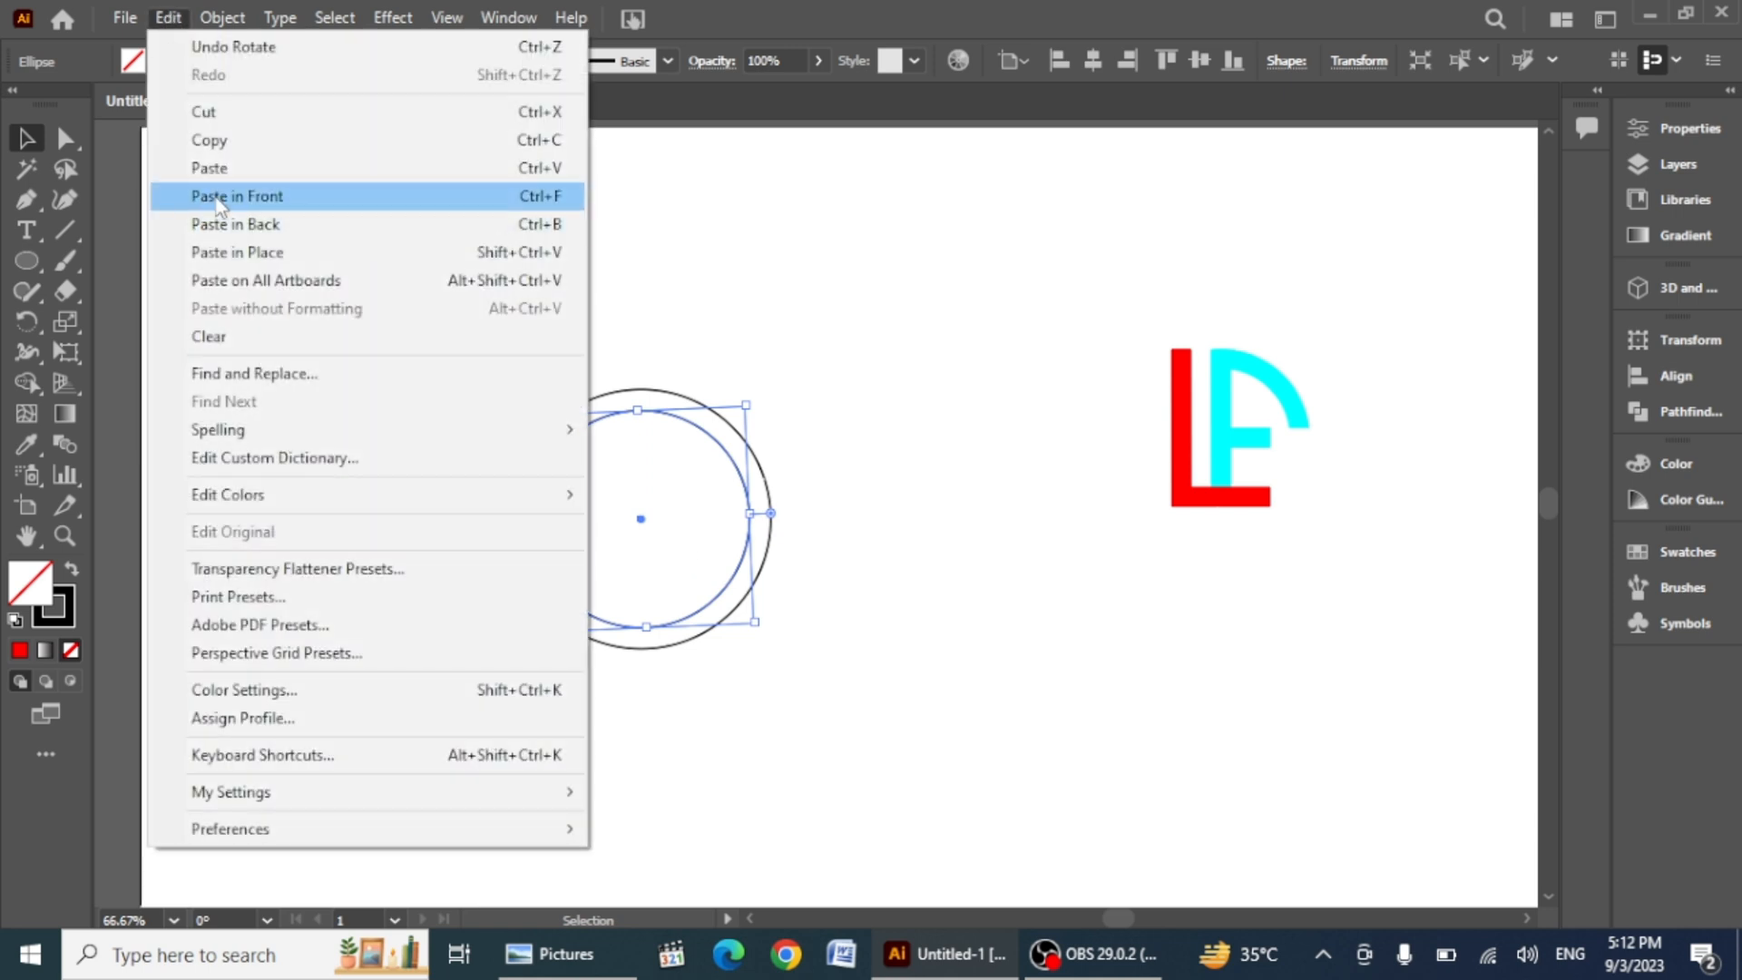
left_click(211, 139)
left_click(168, 18)
left_click(218, 195)
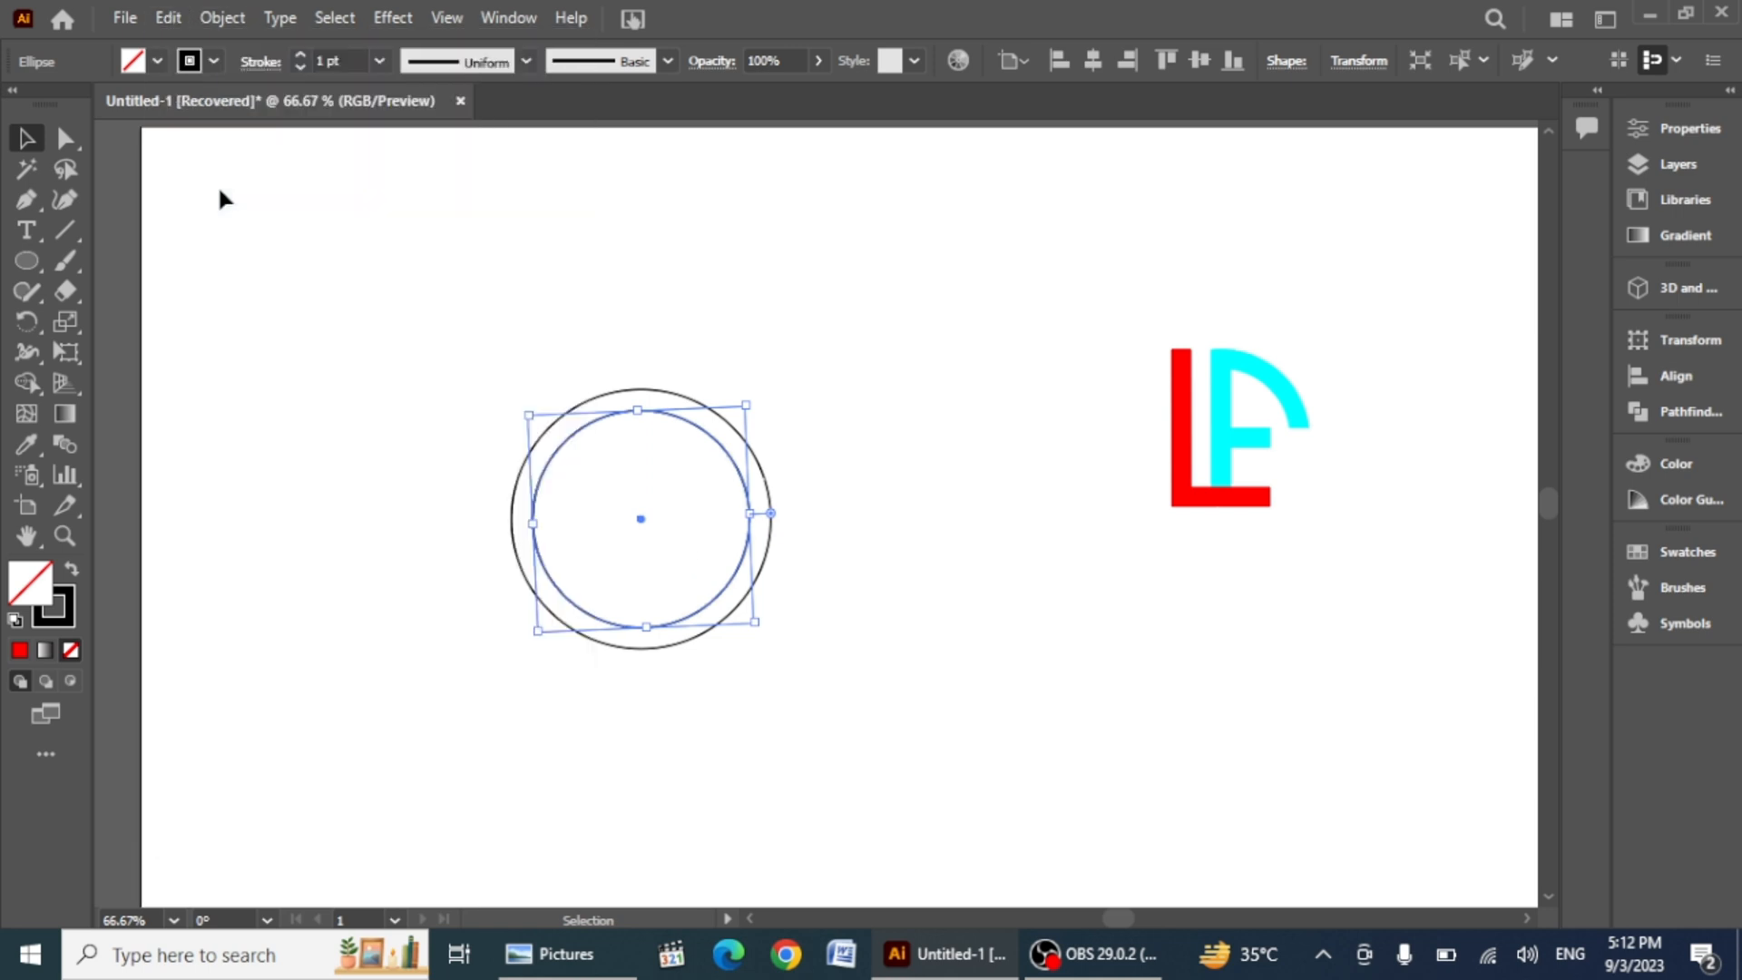
Step: Stretch and reshape the front circle copy so it sits offset slightly to the right
left_click_drag(759, 513, 776, 519)
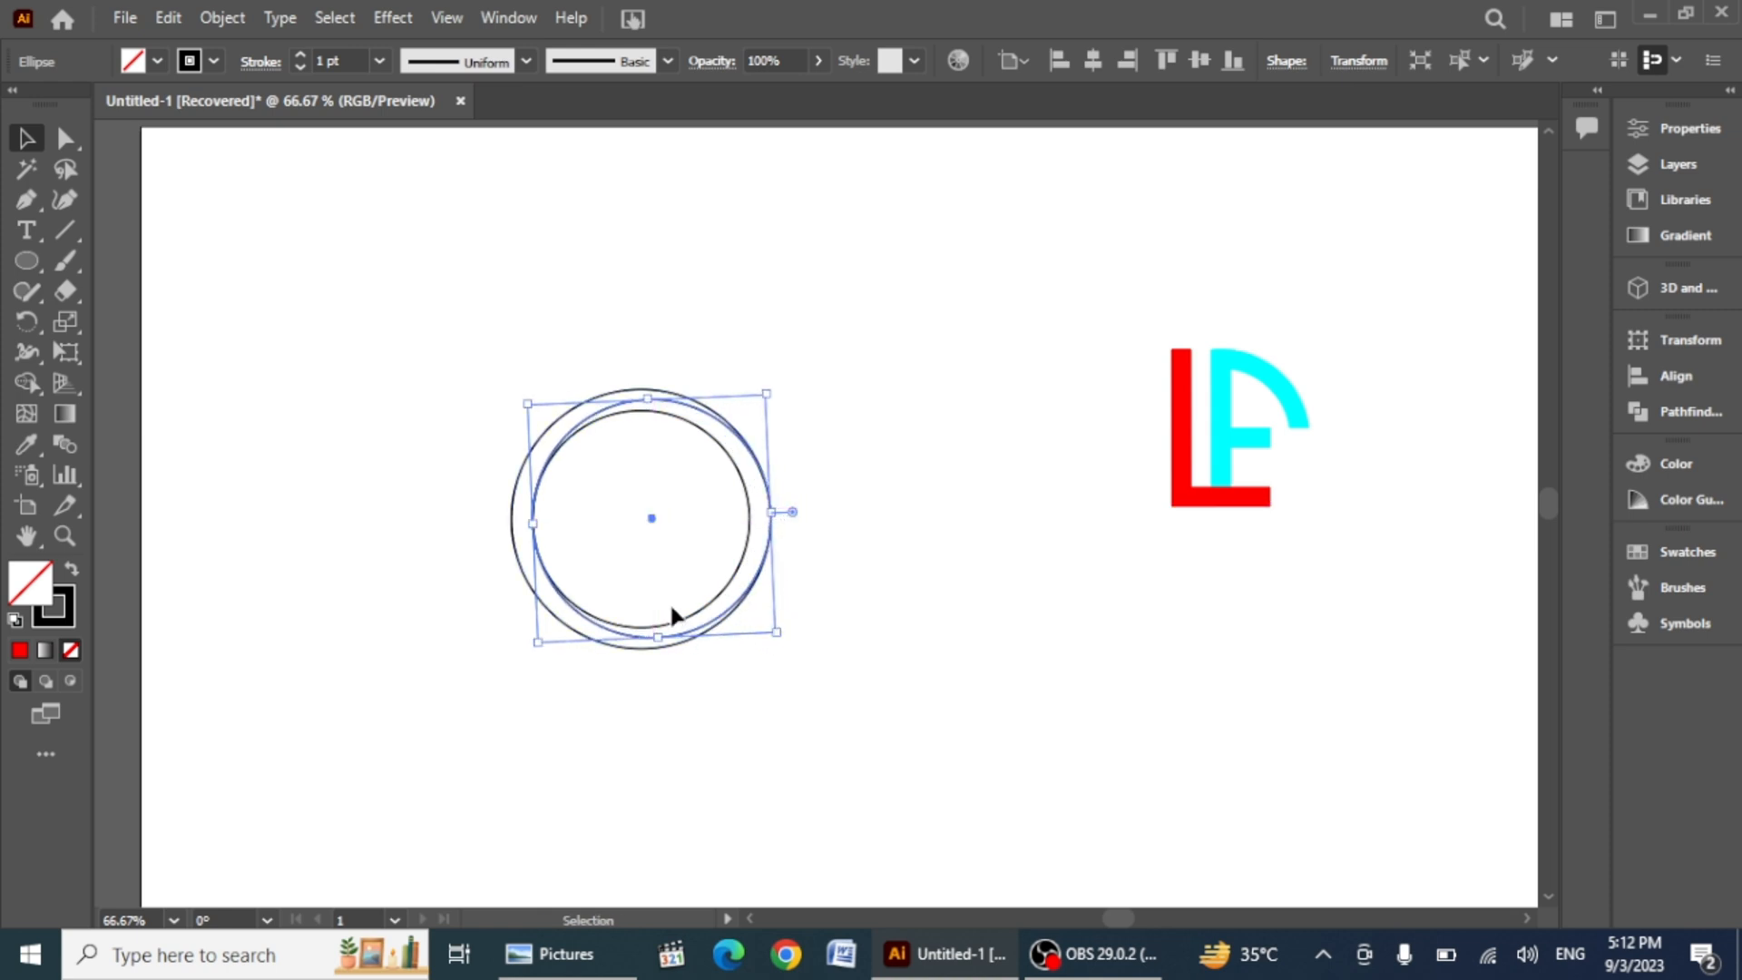
left_click(698, 601)
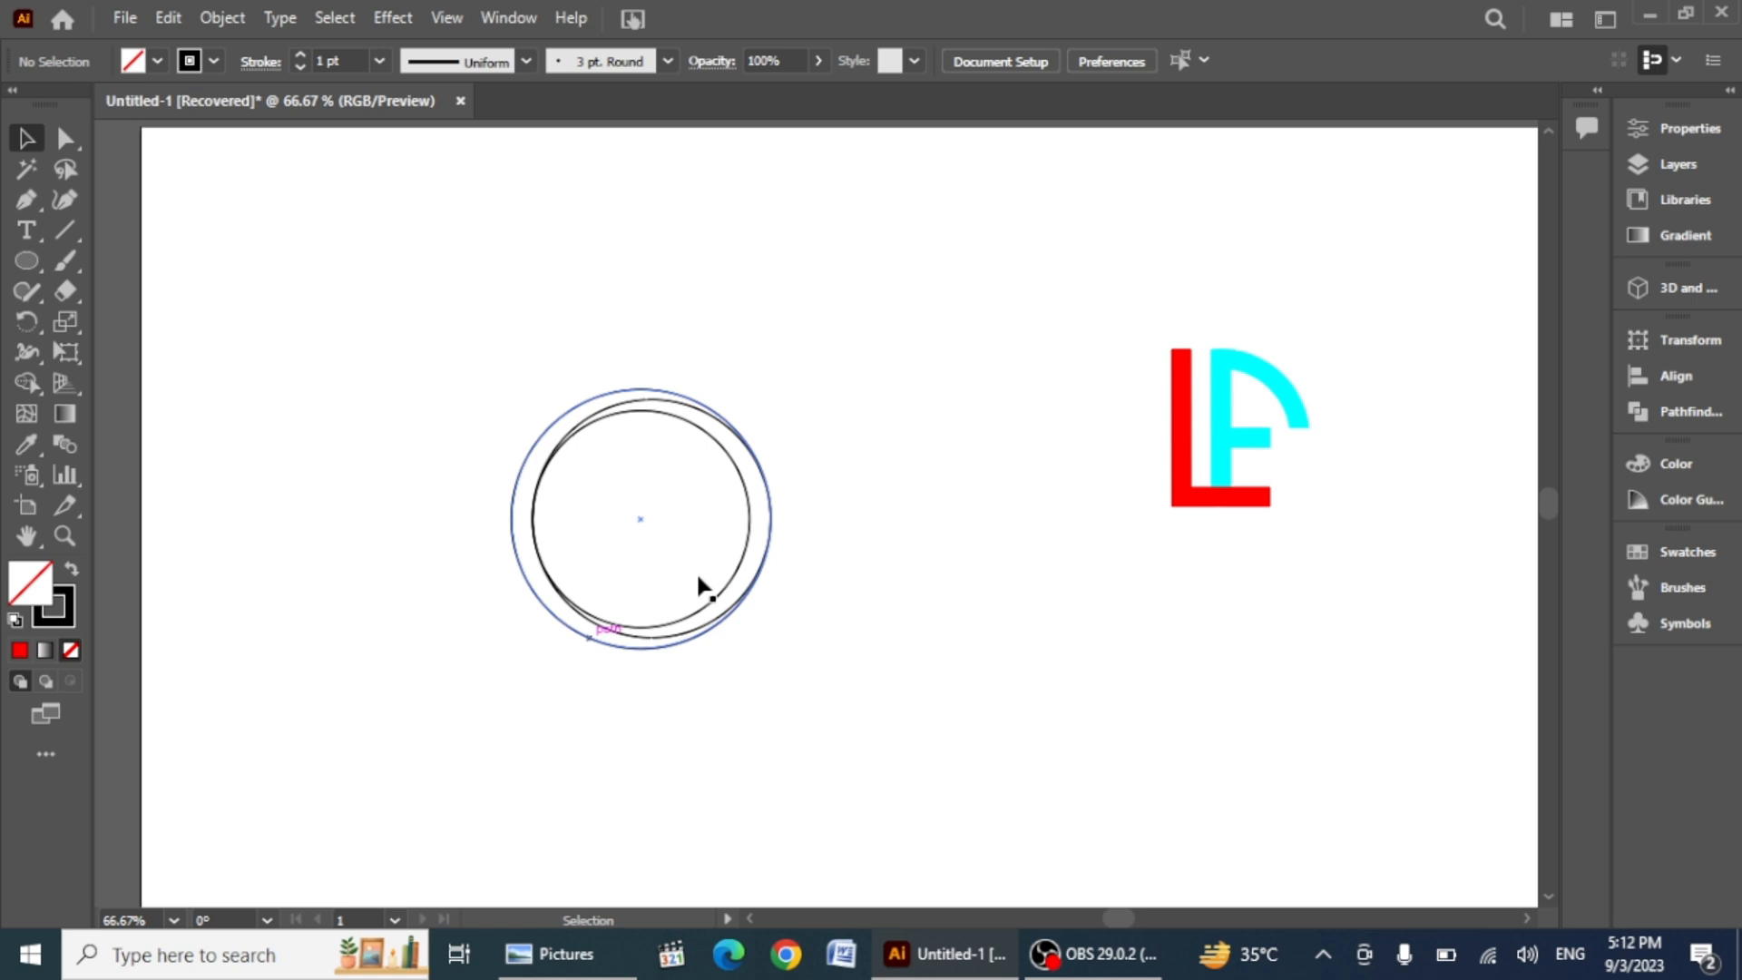
left_click(746, 506, "ctrl")
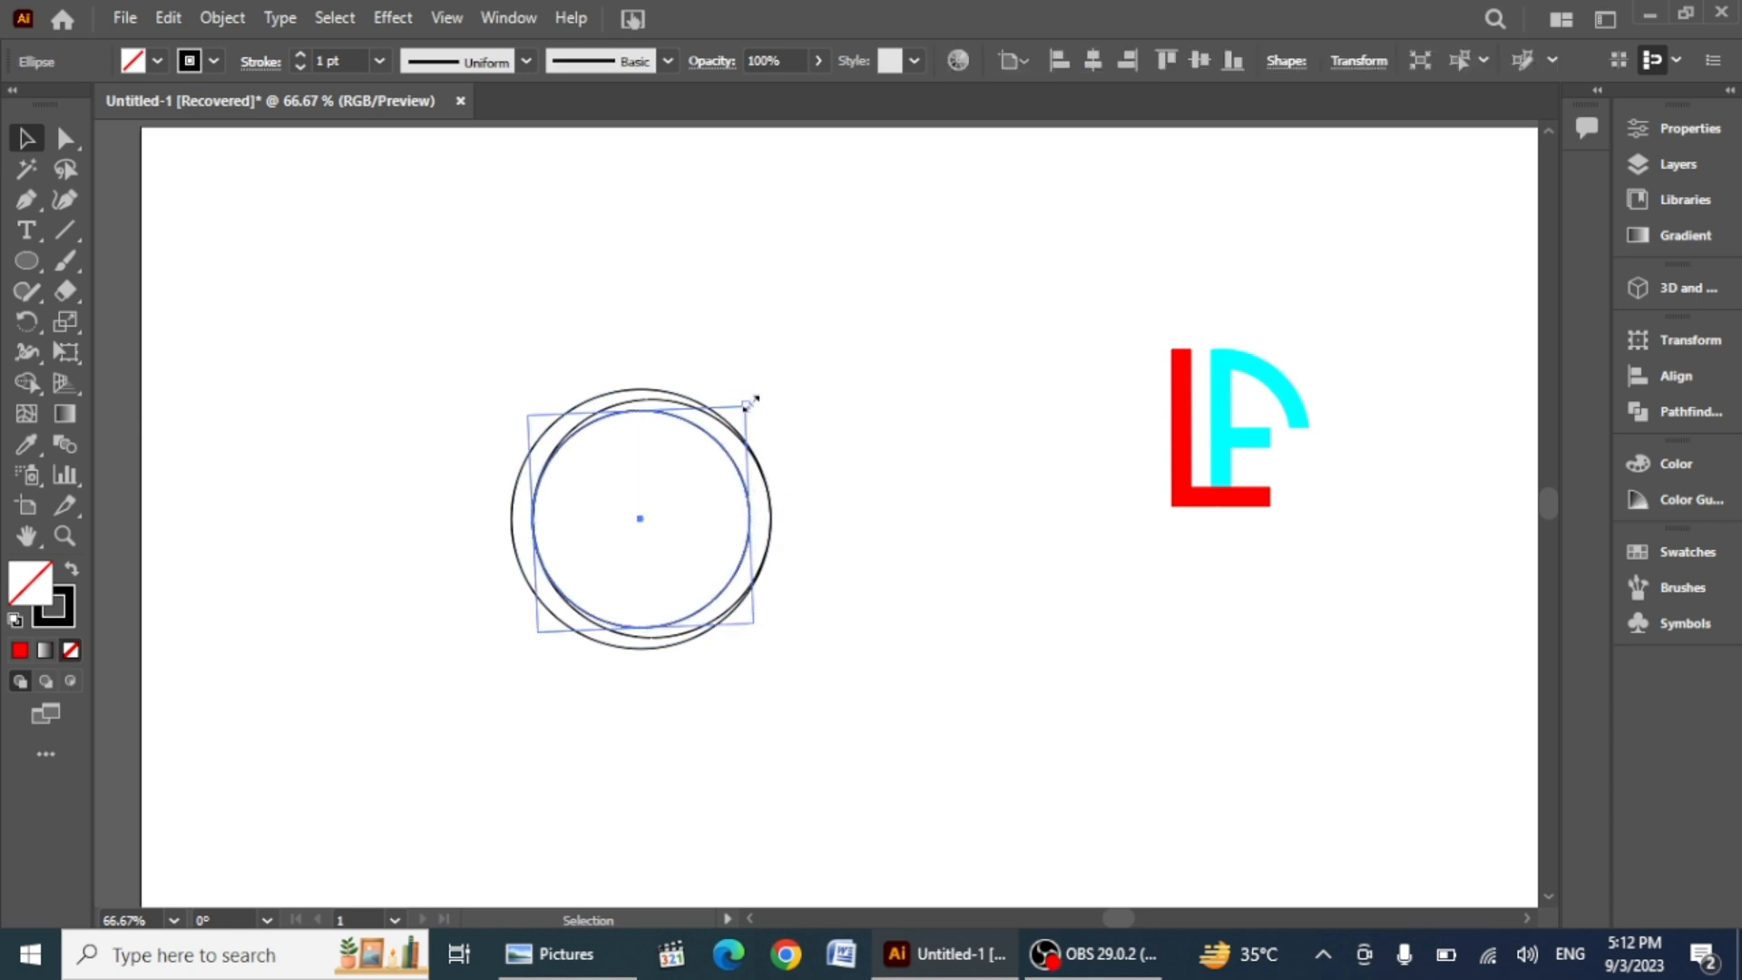
left_click_drag(751, 401, 842, 382)
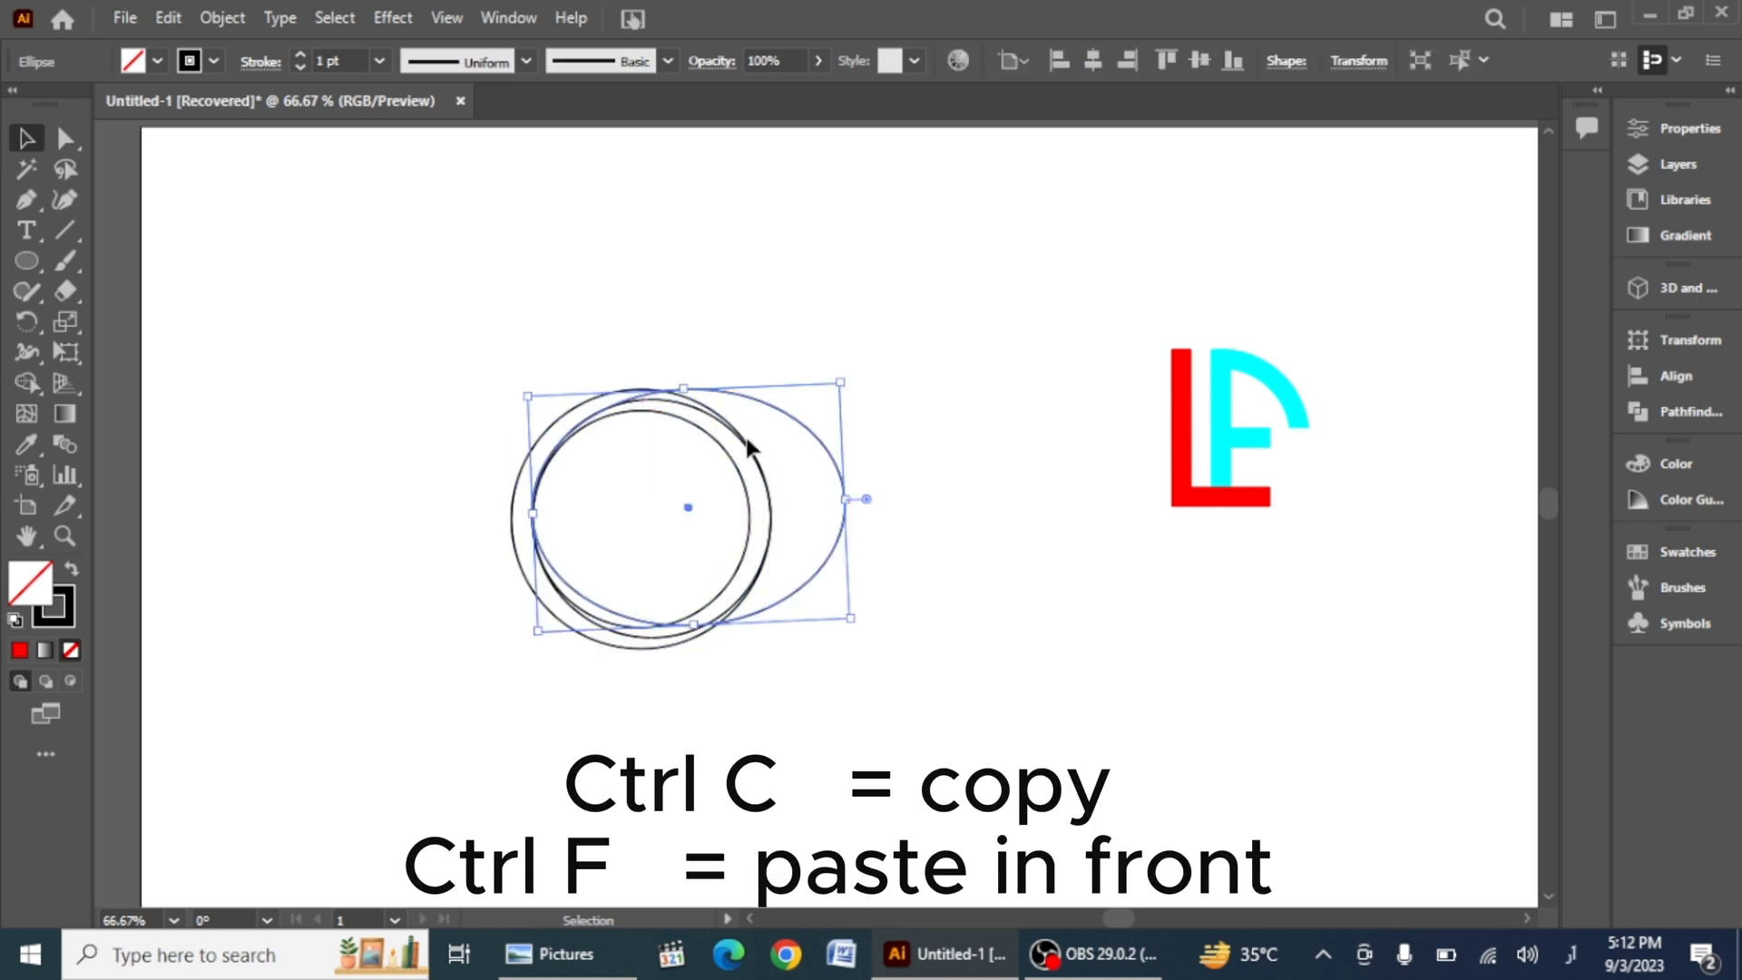
left_click_drag(857, 499, 781, 502)
left_click_drag(659, 392, 675, 395)
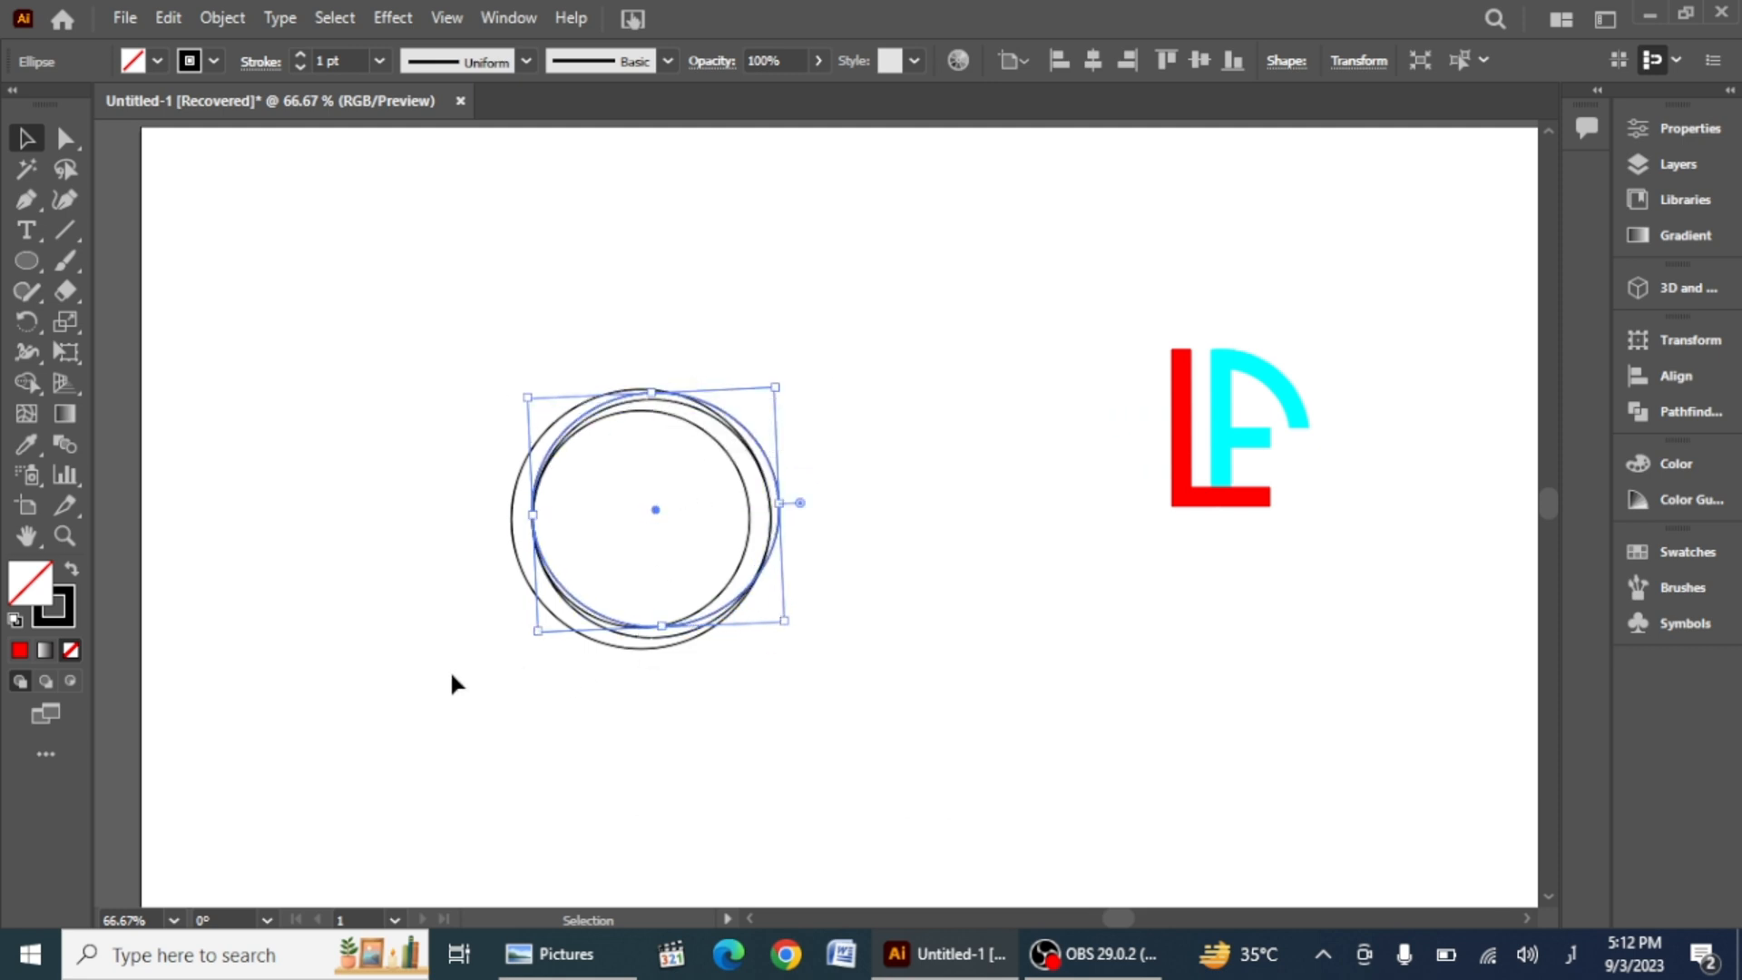
Step: Select all circles and merge the crescent cells between the outer and offset circles with Shape Builder
left_click(448, 699)
left_click_drag(350, 320, 787, 635)
key("shift+m")
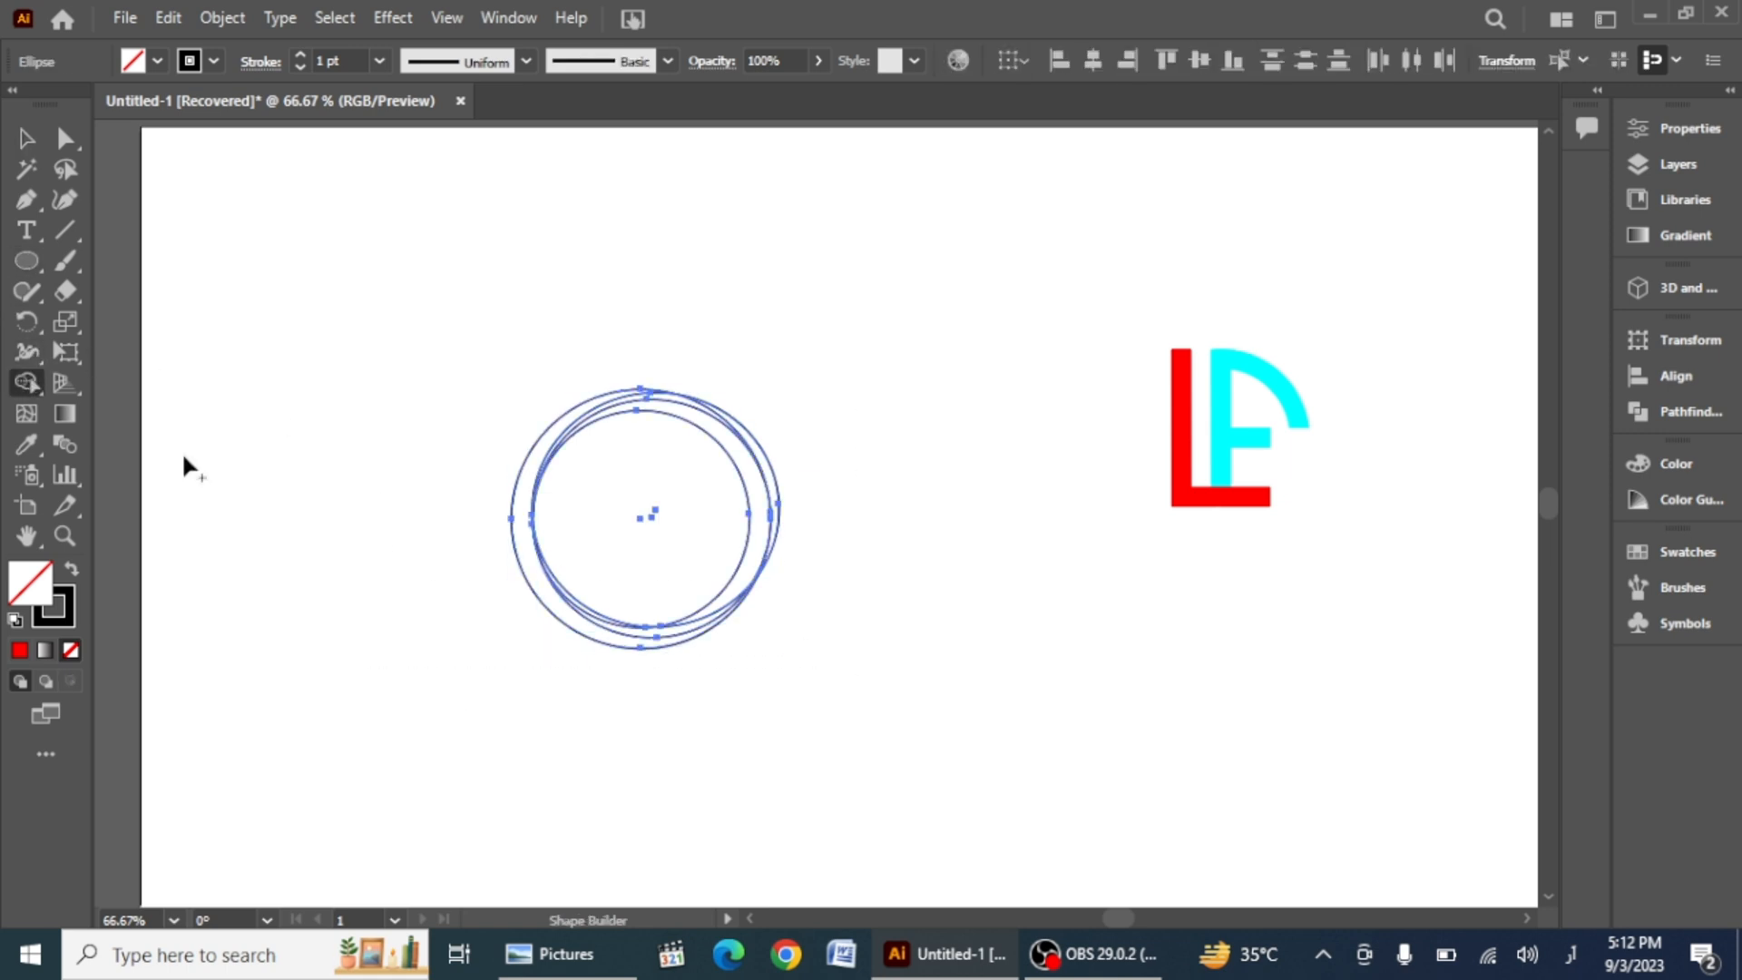
left_click(557, 441)
left_click(585, 416)
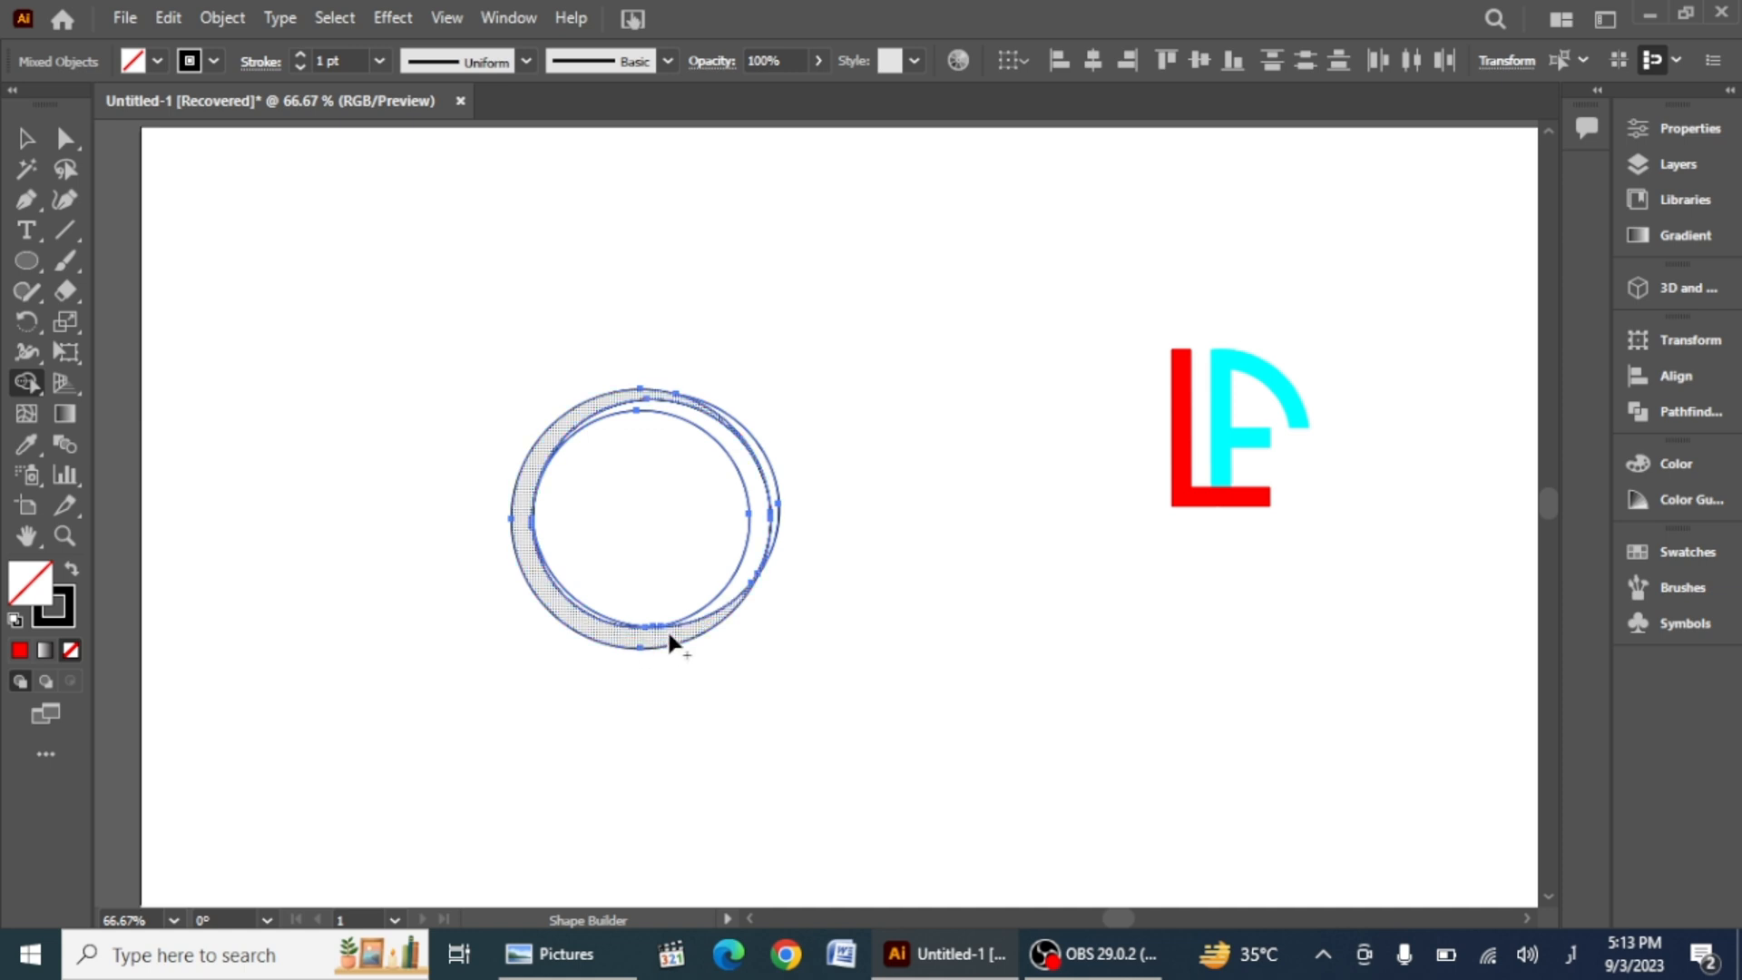
Step: Fill the crescent red with Shape Builder
left_click(157, 61)
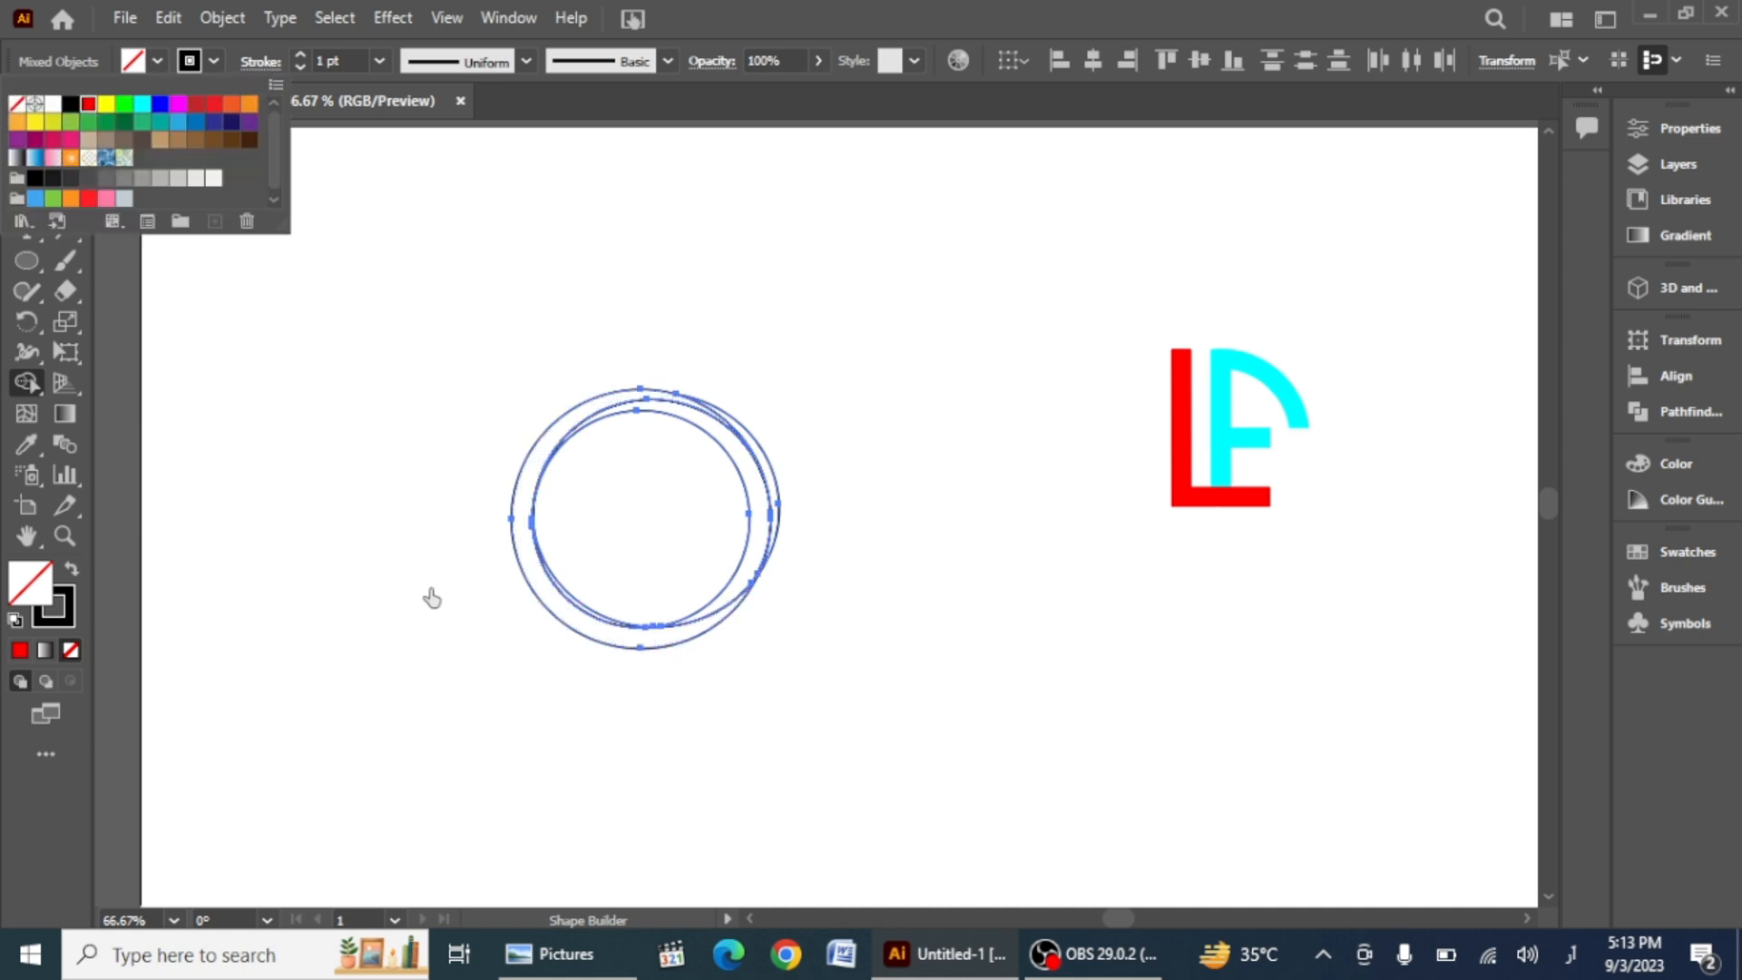
left_click(538, 593)
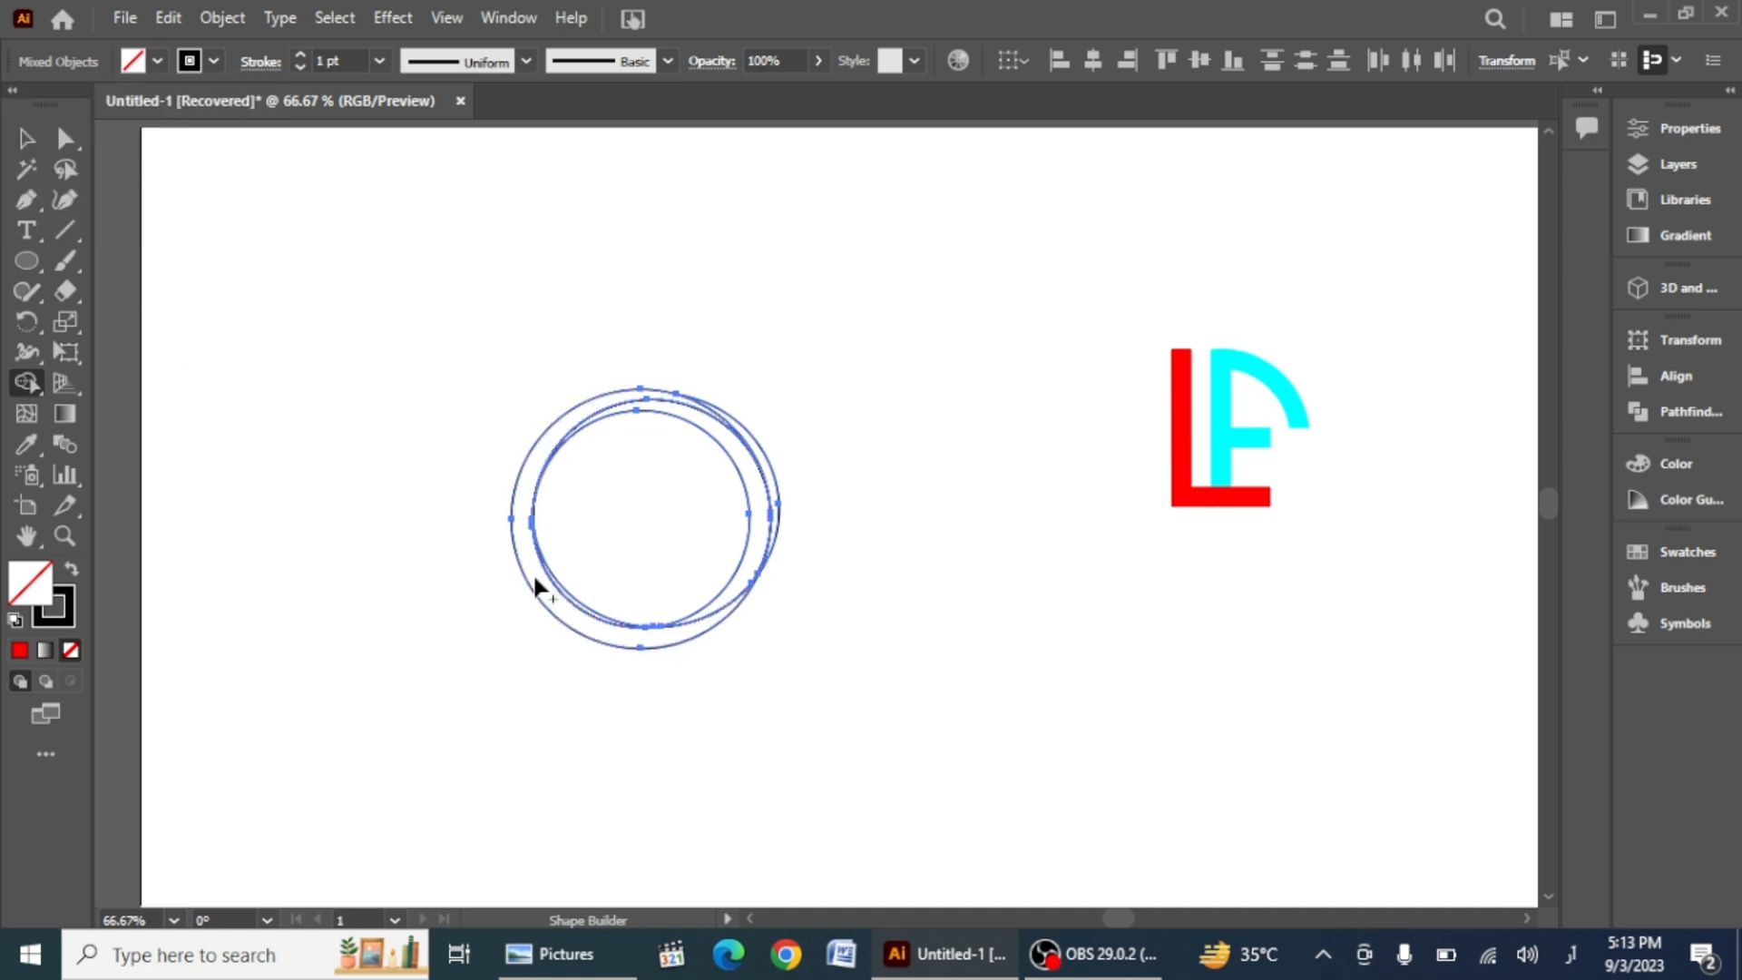
left_click(186, 61)
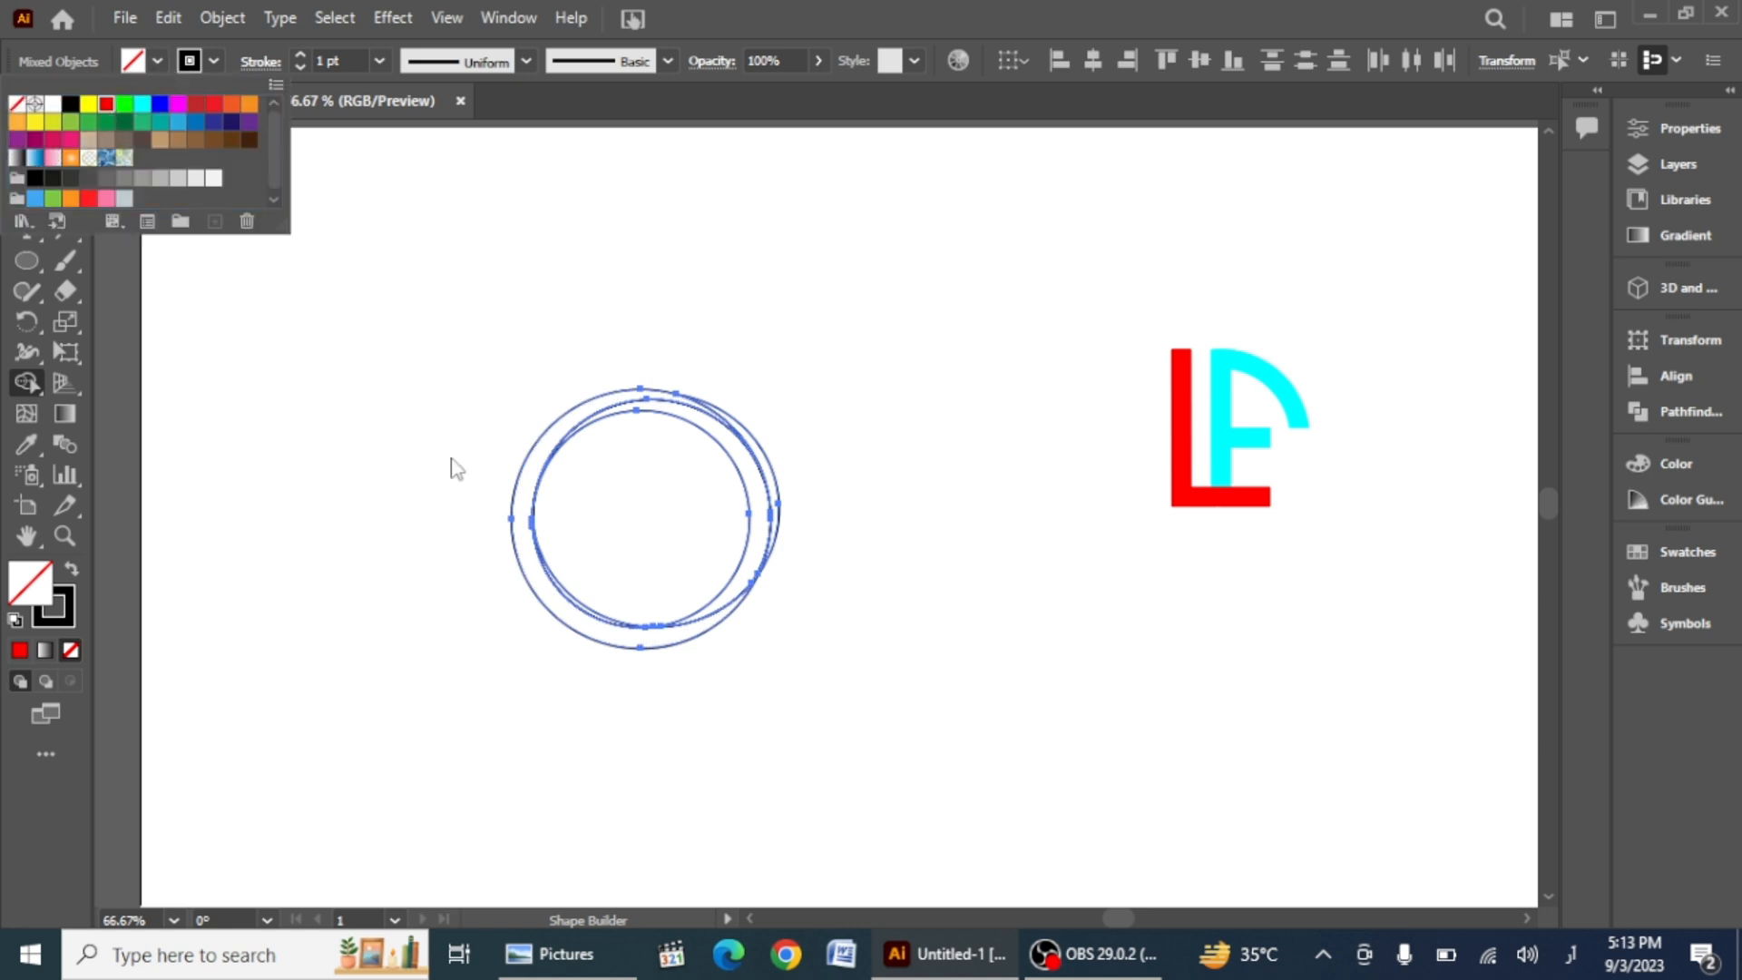
left_click(107, 107)
left_click(508, 558)
left_click(521, 563)
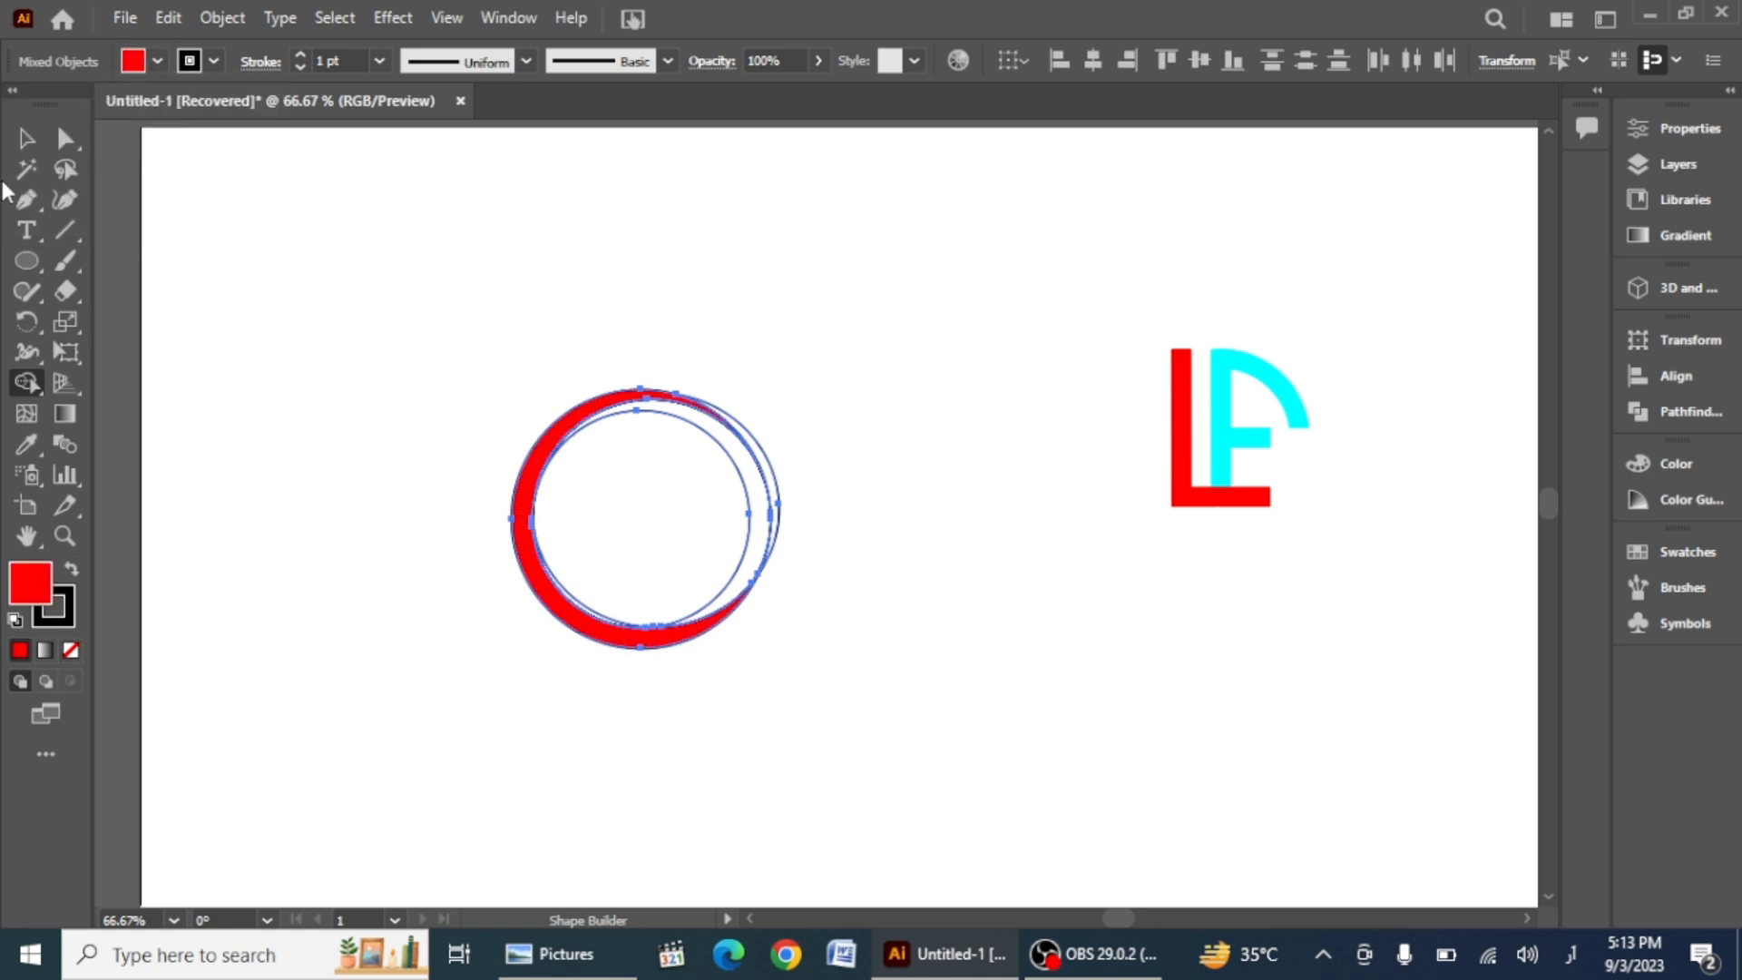
Step: Move the red crescent out to the left and delete the leftover circles
key("v")
left_click(250, 556)
left_click_drag(518, 546, 247, 564)
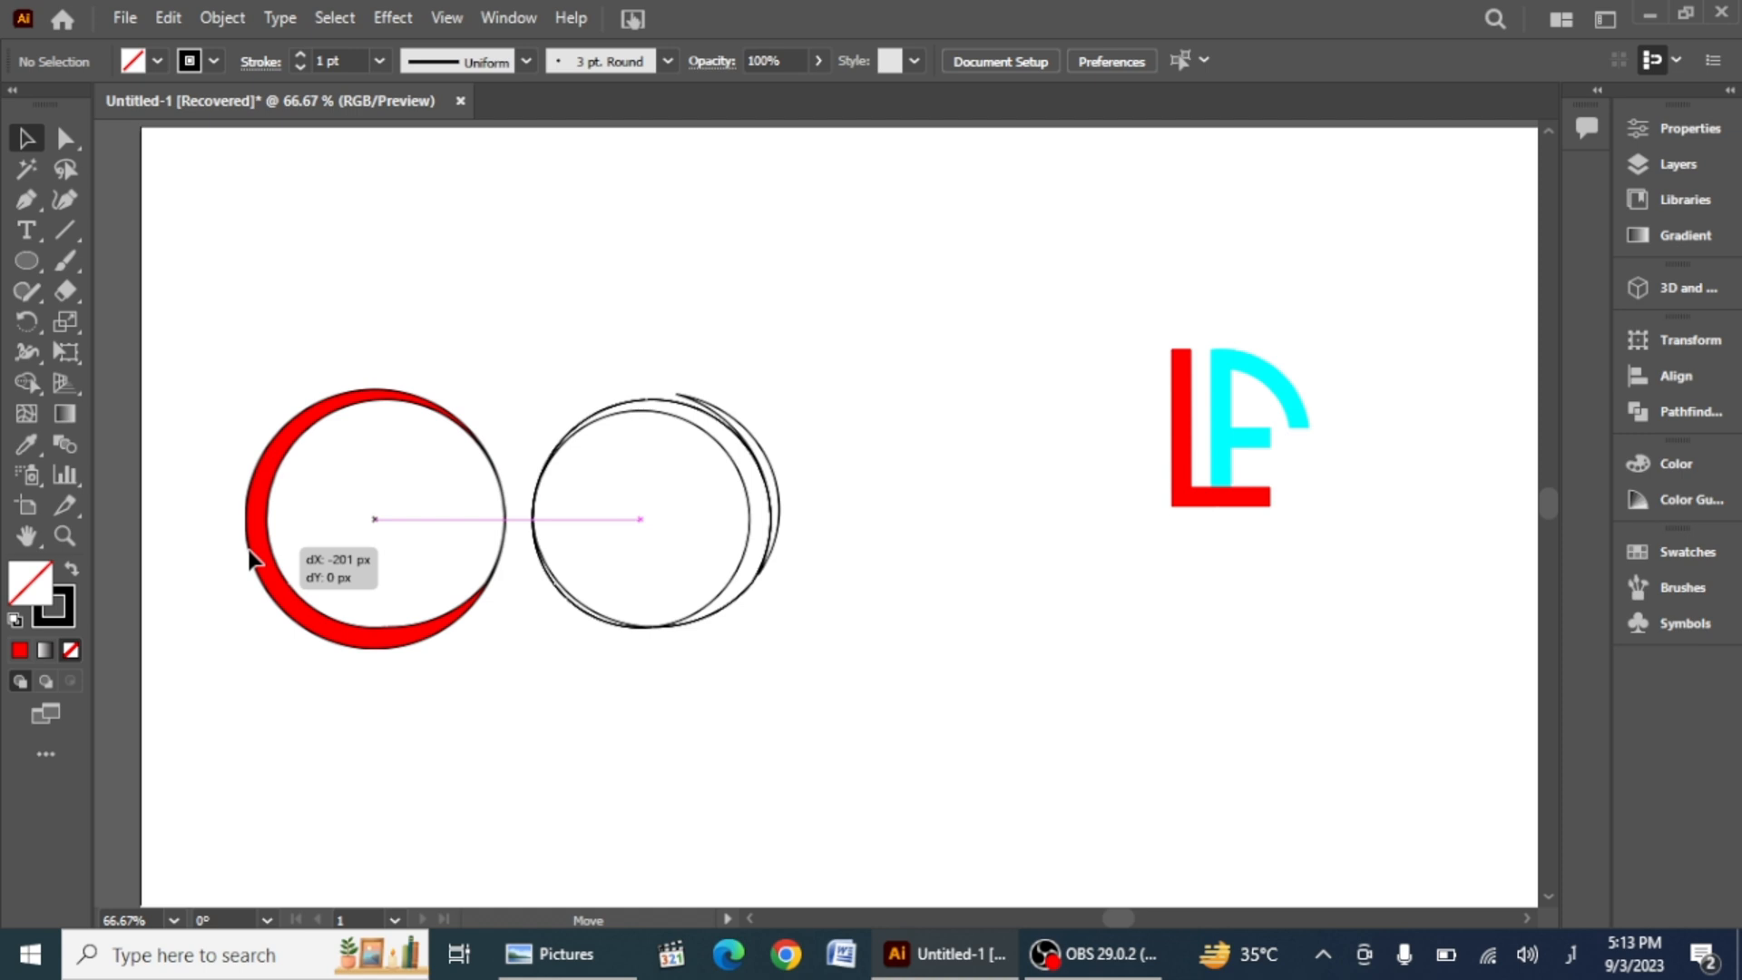
left_click(635, 396)
key("Delete")
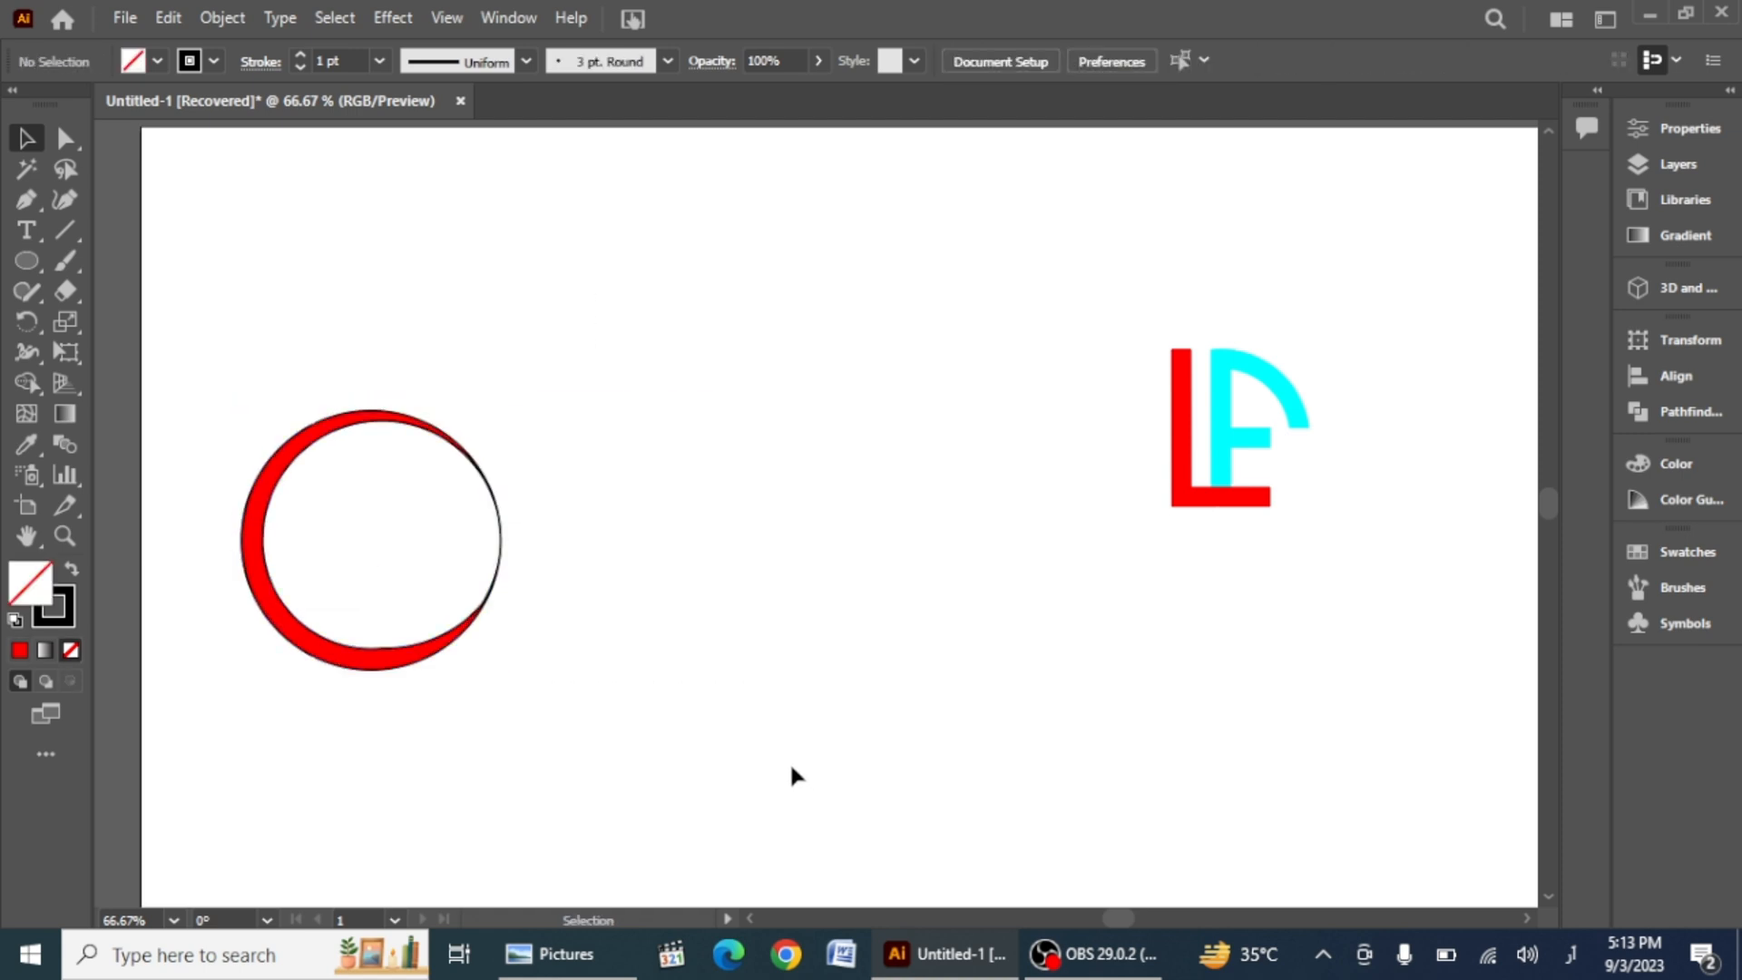
Step: Draw a triangle with the Pen tool covering the crescent's upper right tip
left_click(37, 193)
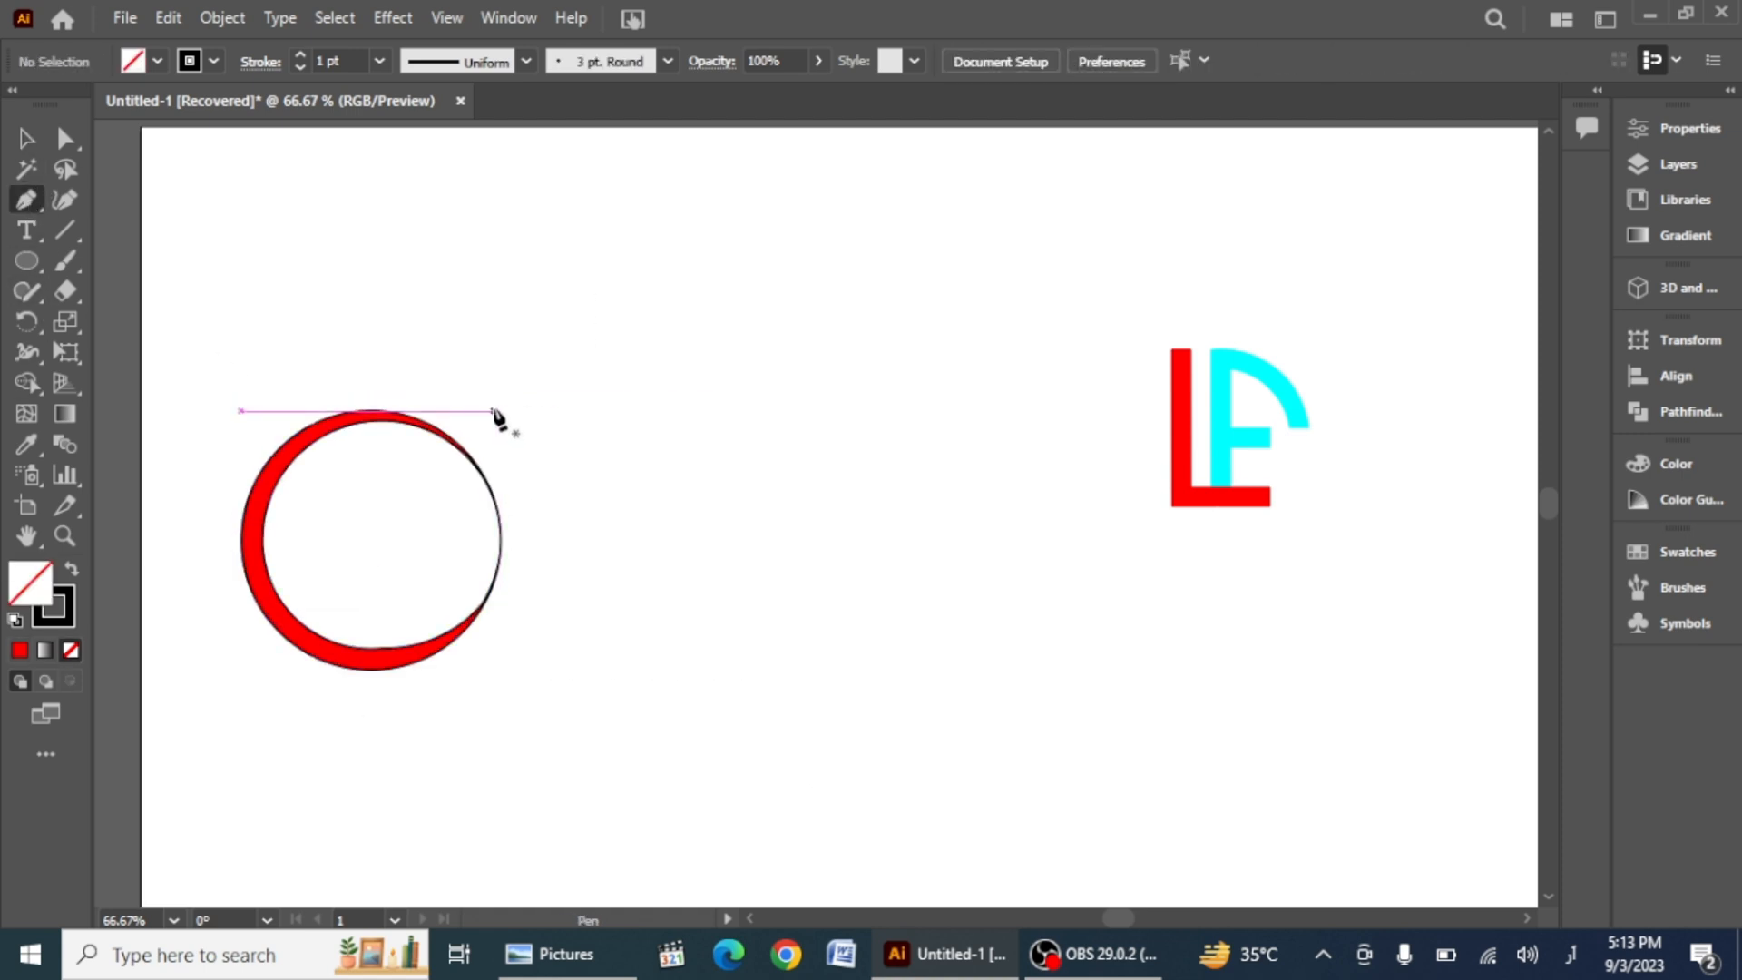
left_click_drag(458, 439, 412, 479)
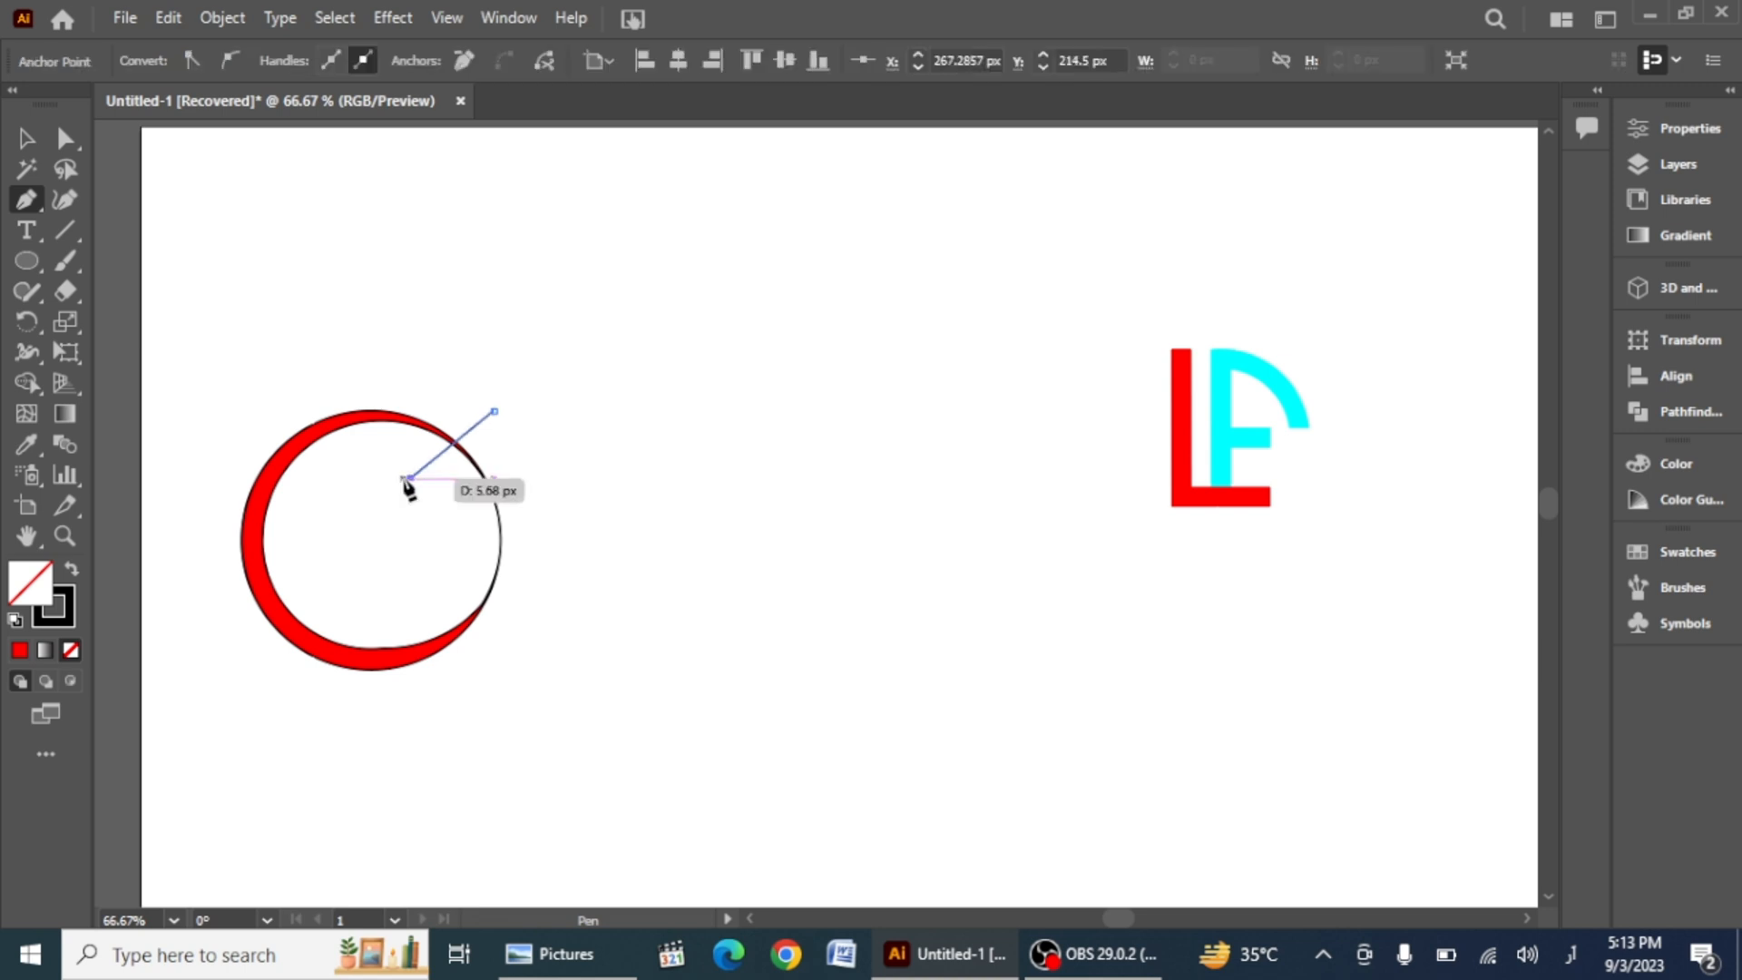
left_click(531, 633)
left_click(494, 413)
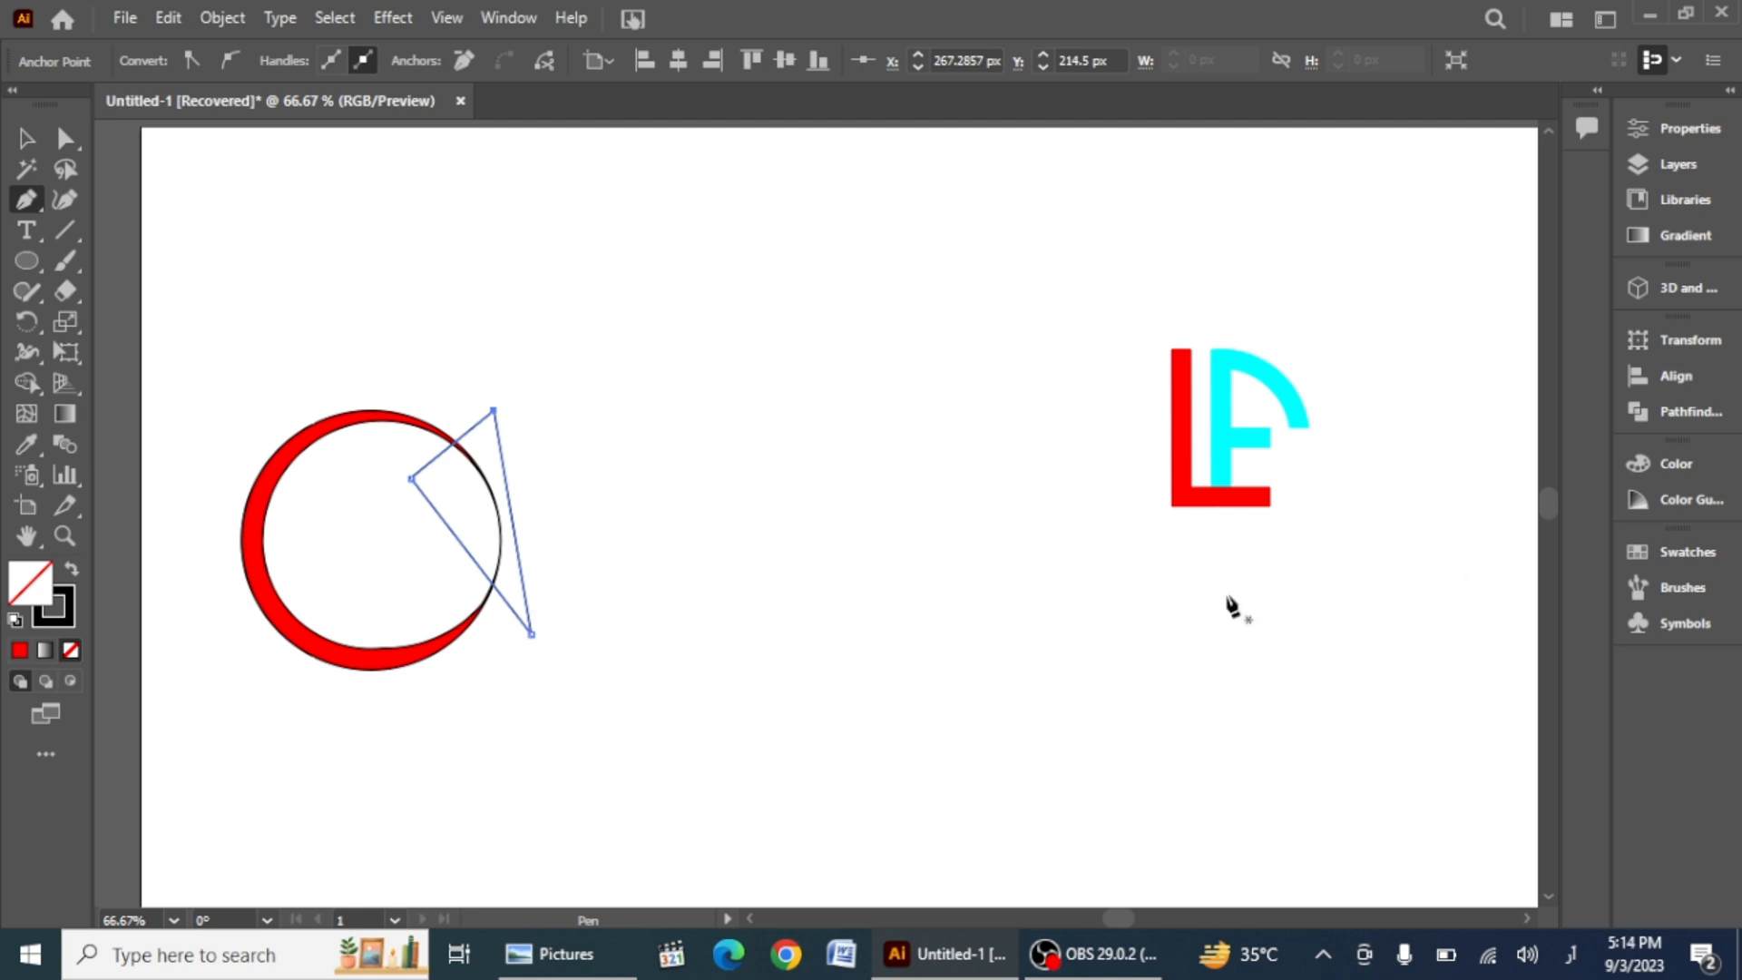
Step: Select the crescent and triangle and subtract the triangle with Pathfinder Minus Front
left_click(27, 139)
left_click_drag(263, 275, 723, 844)
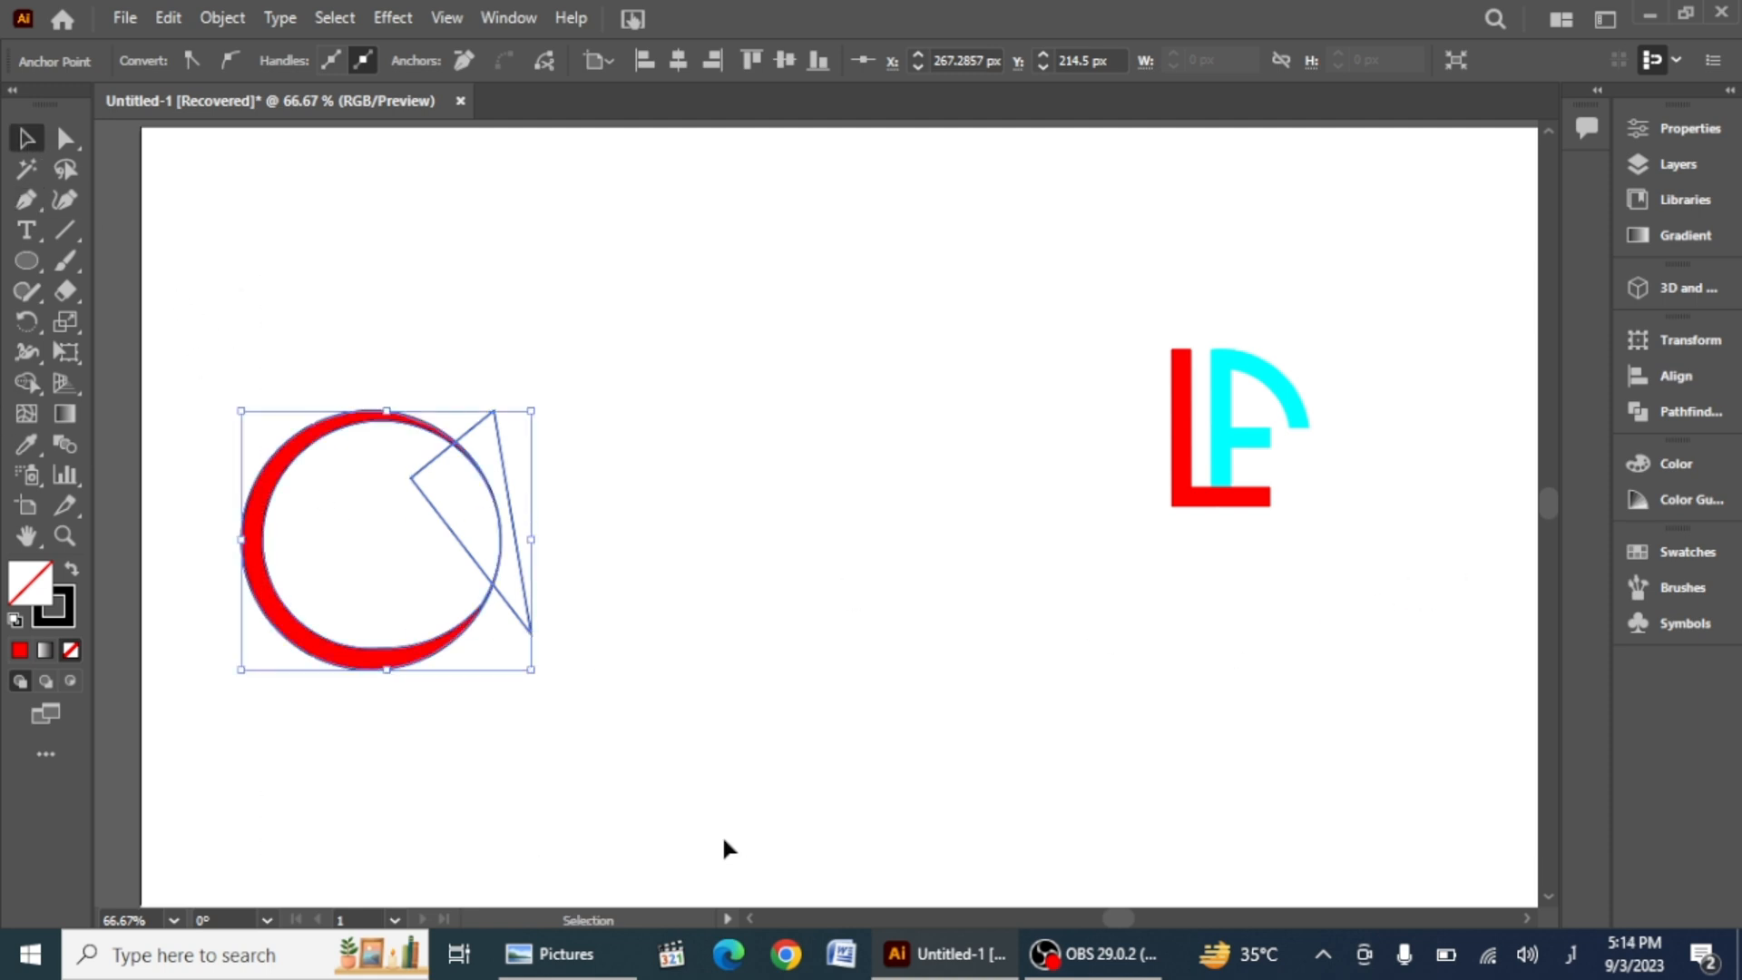
left_click(1678, 419)
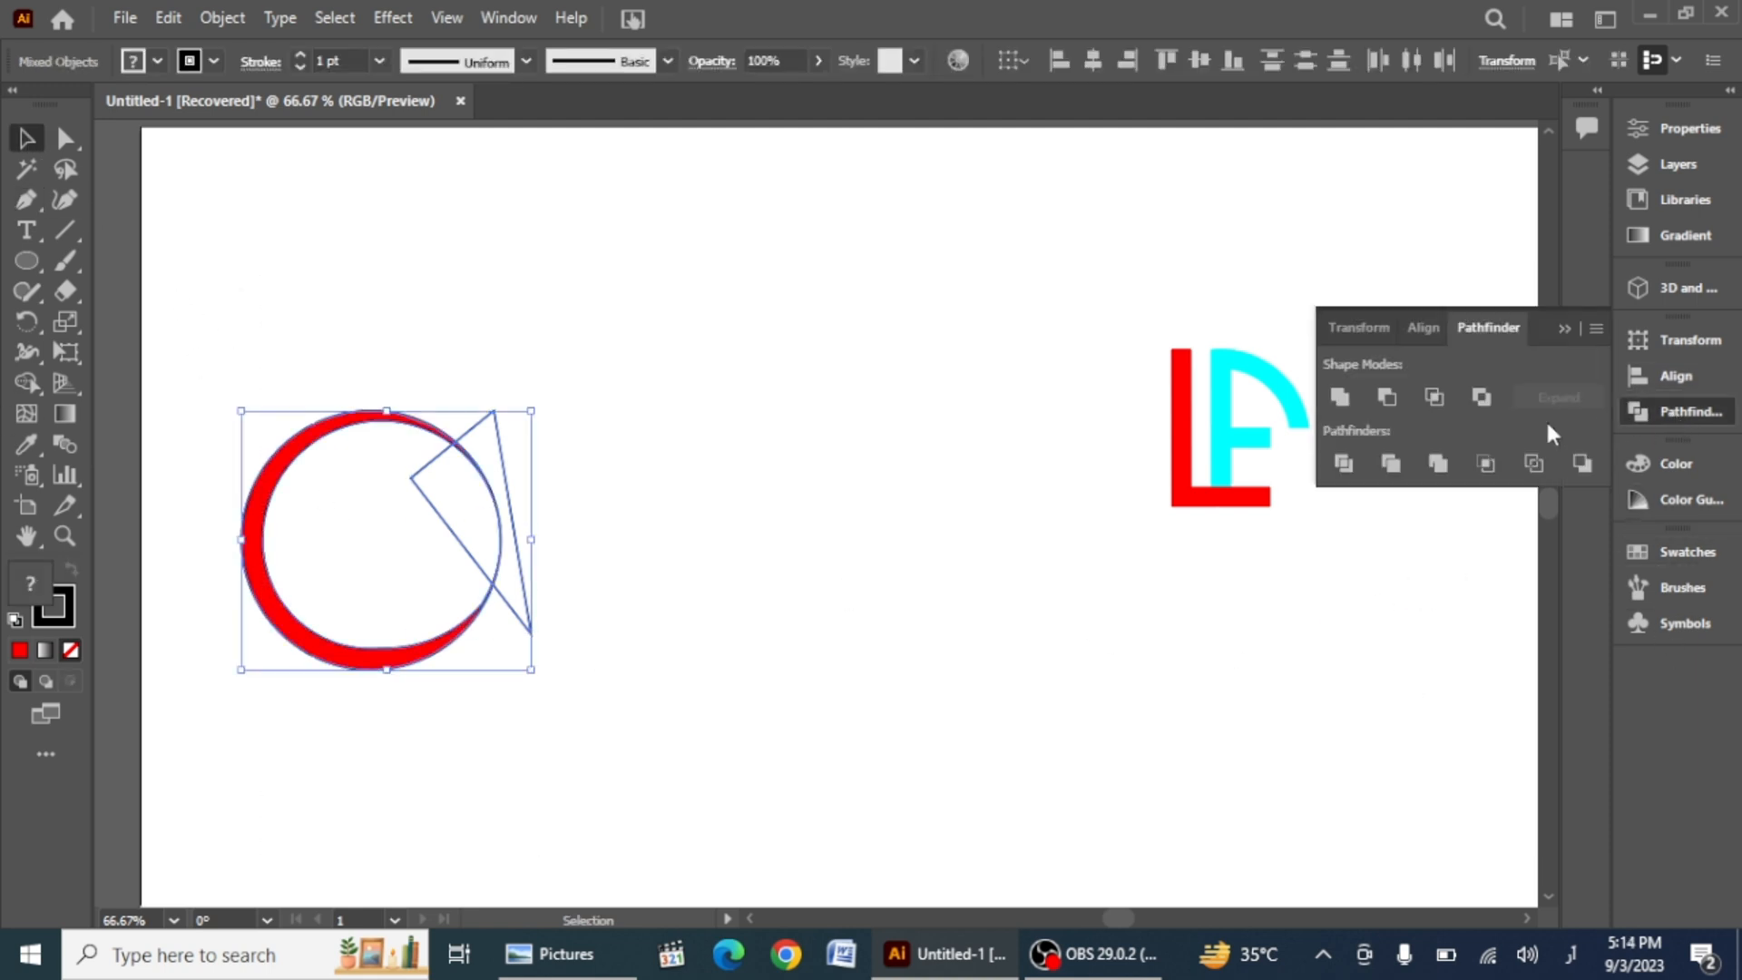
left_click(1388, 398)
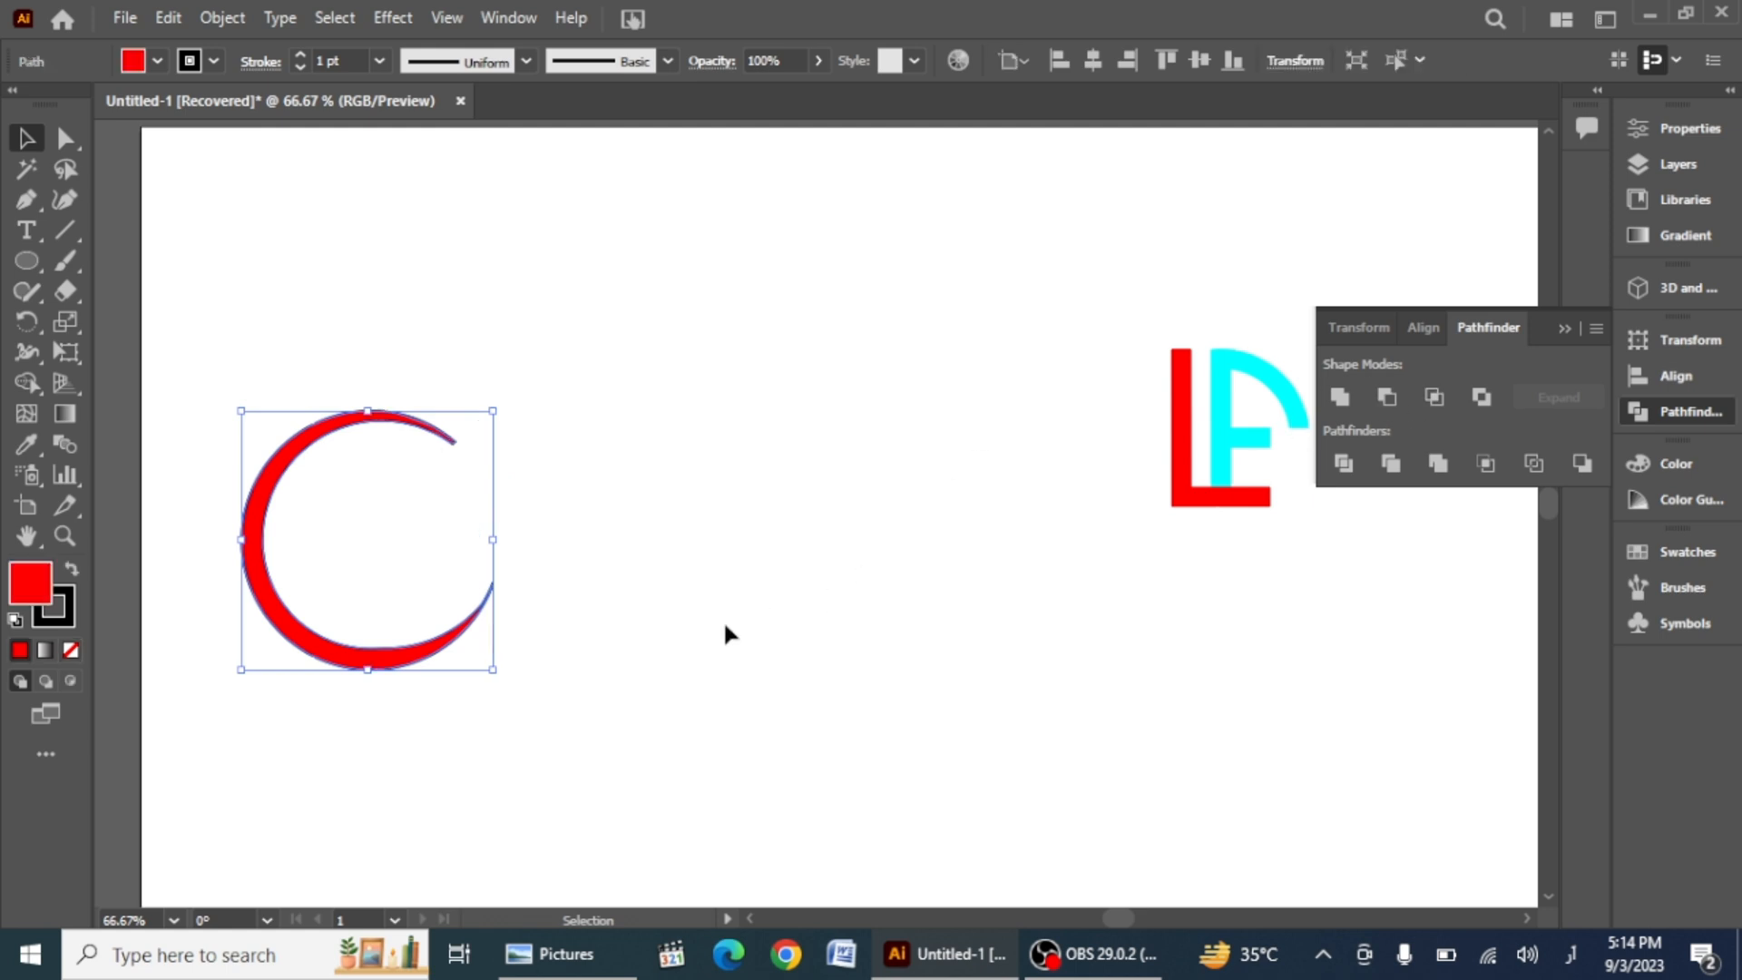
Step: Apply a tapered width profile to the crescent's stroke
left_click(613, 679)
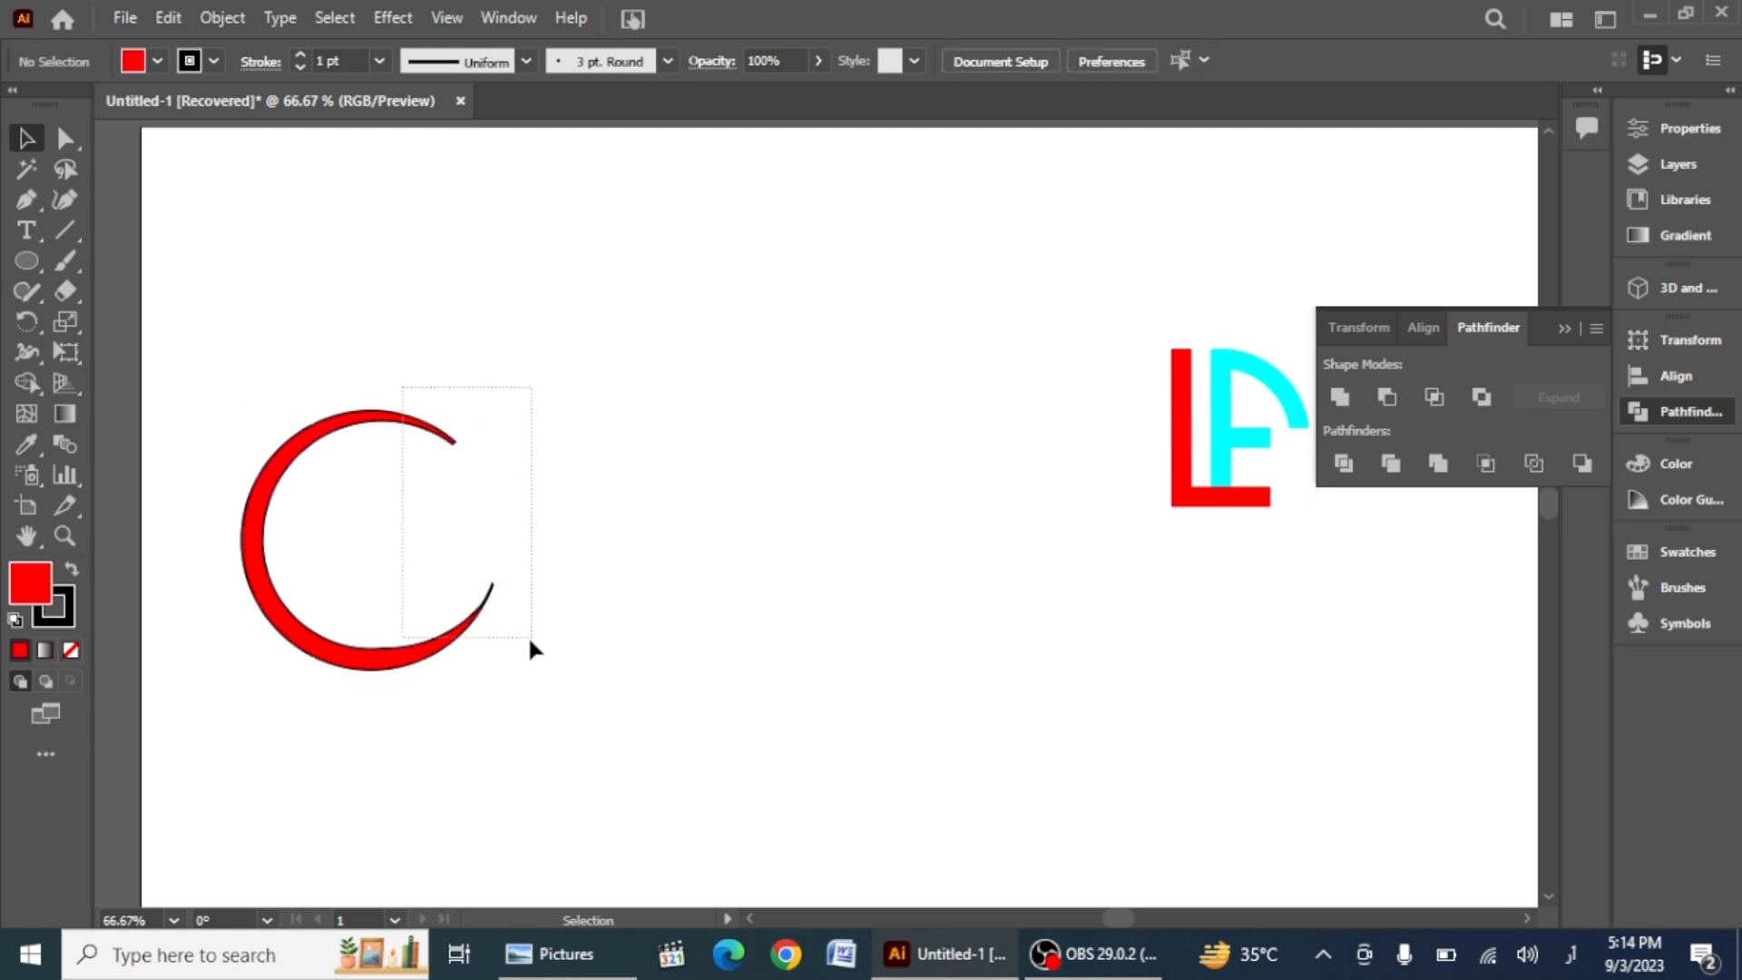
left_click_drag(531, 639, 532, 638)
left_click(527, 61)
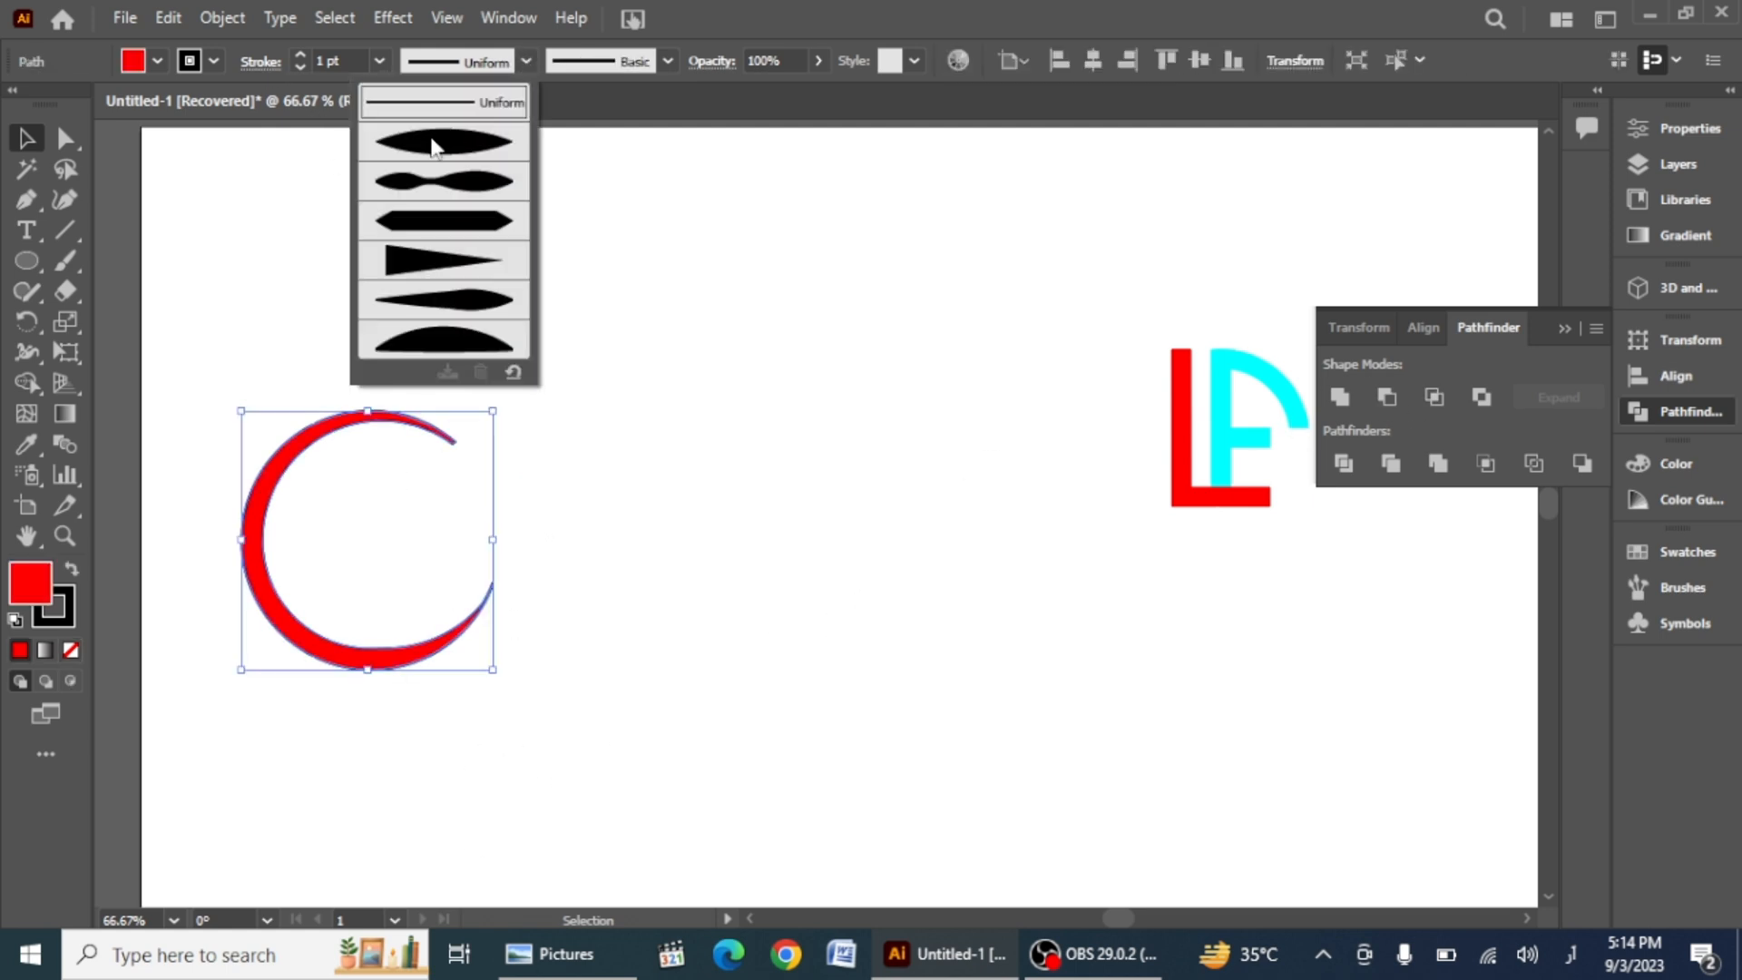
left_click(434, 140)
left_click(488, 314)
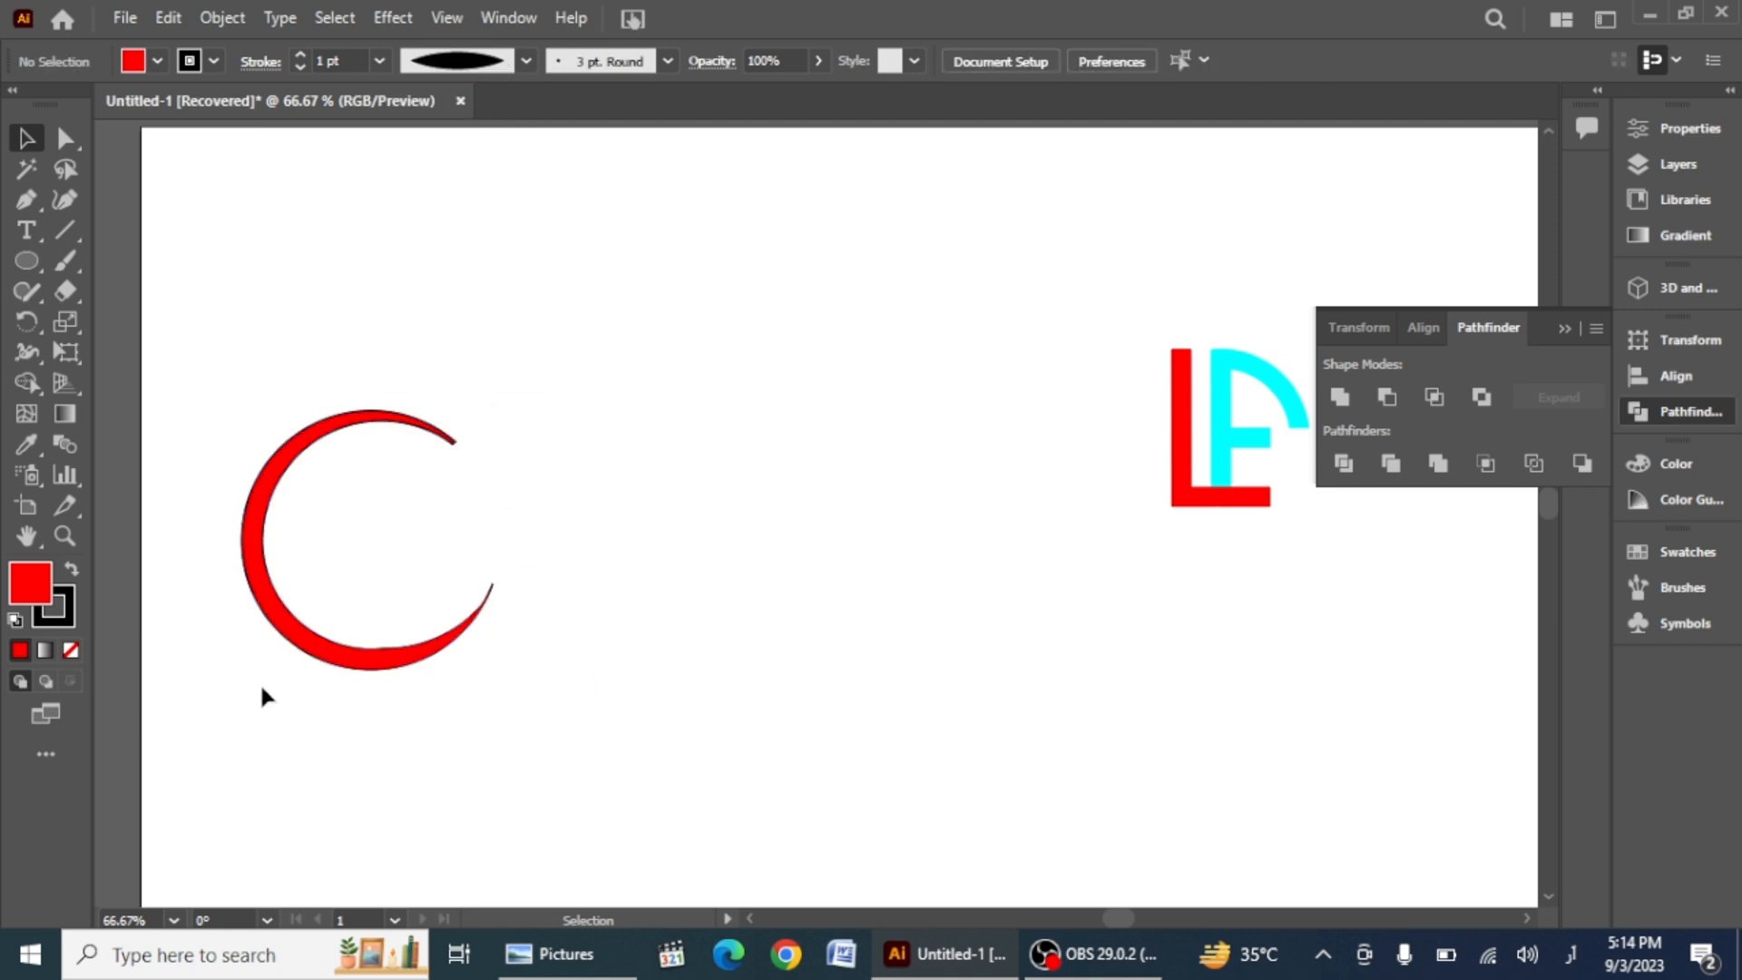
left_click(311, 655)
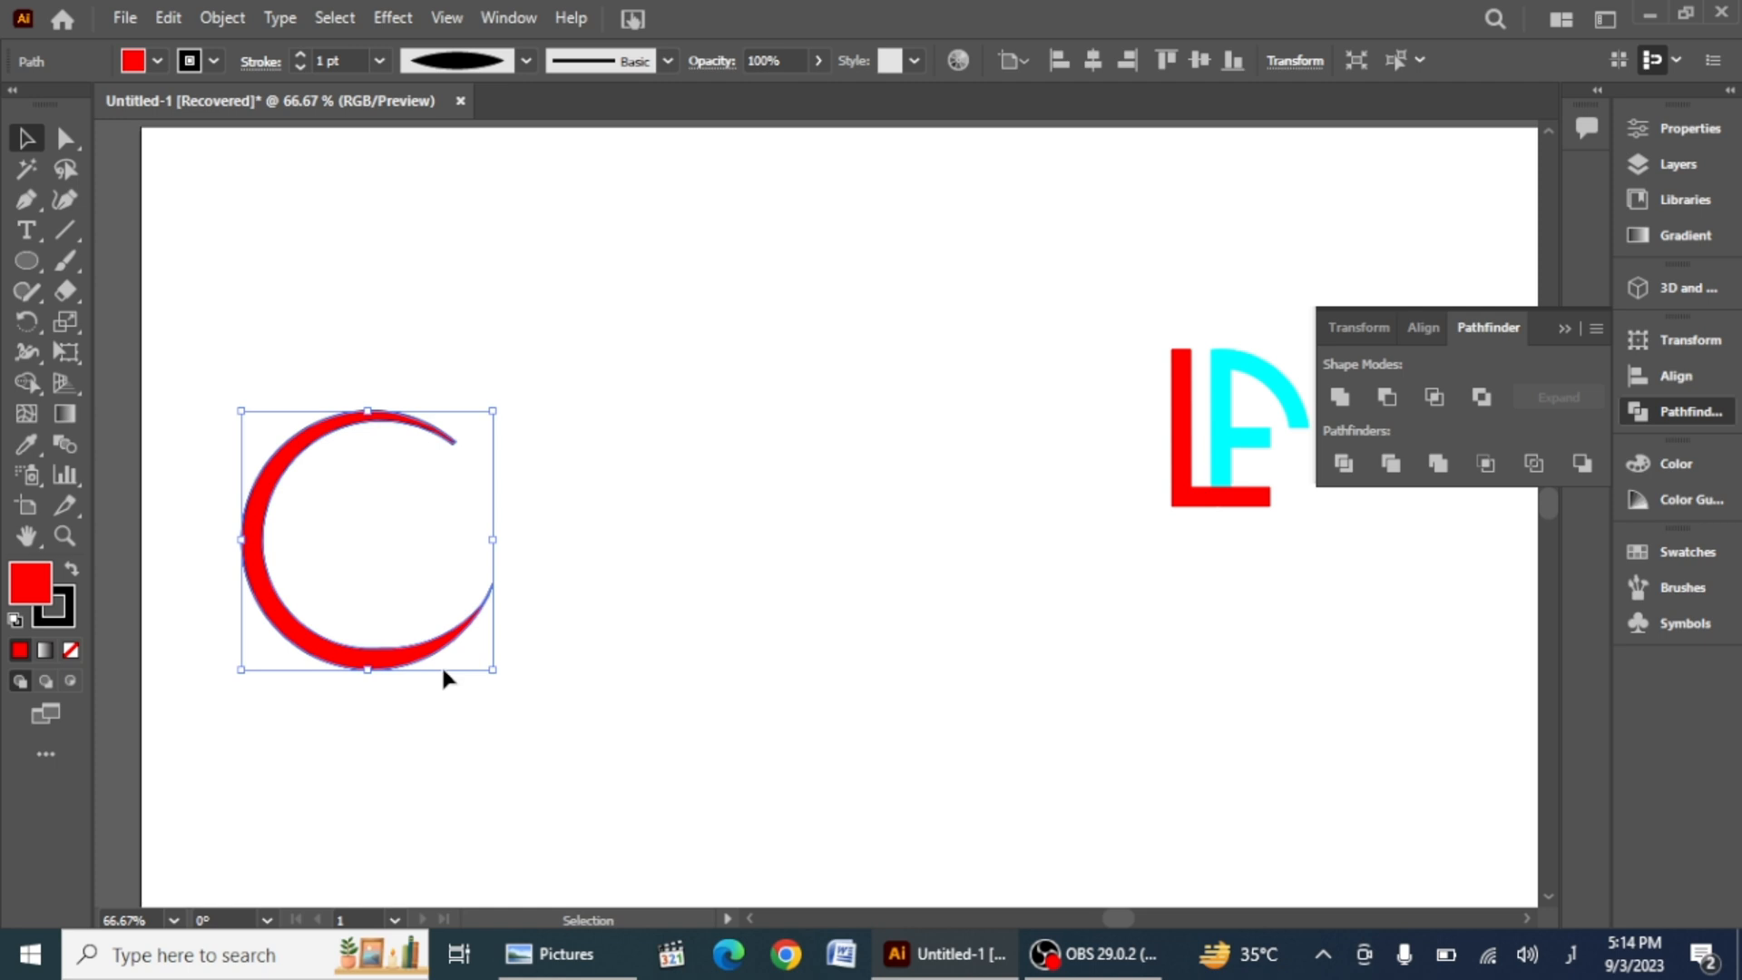
Step: Expand the appearance of the tapered crescent stroke into a filled shape
right_click(262, 482)
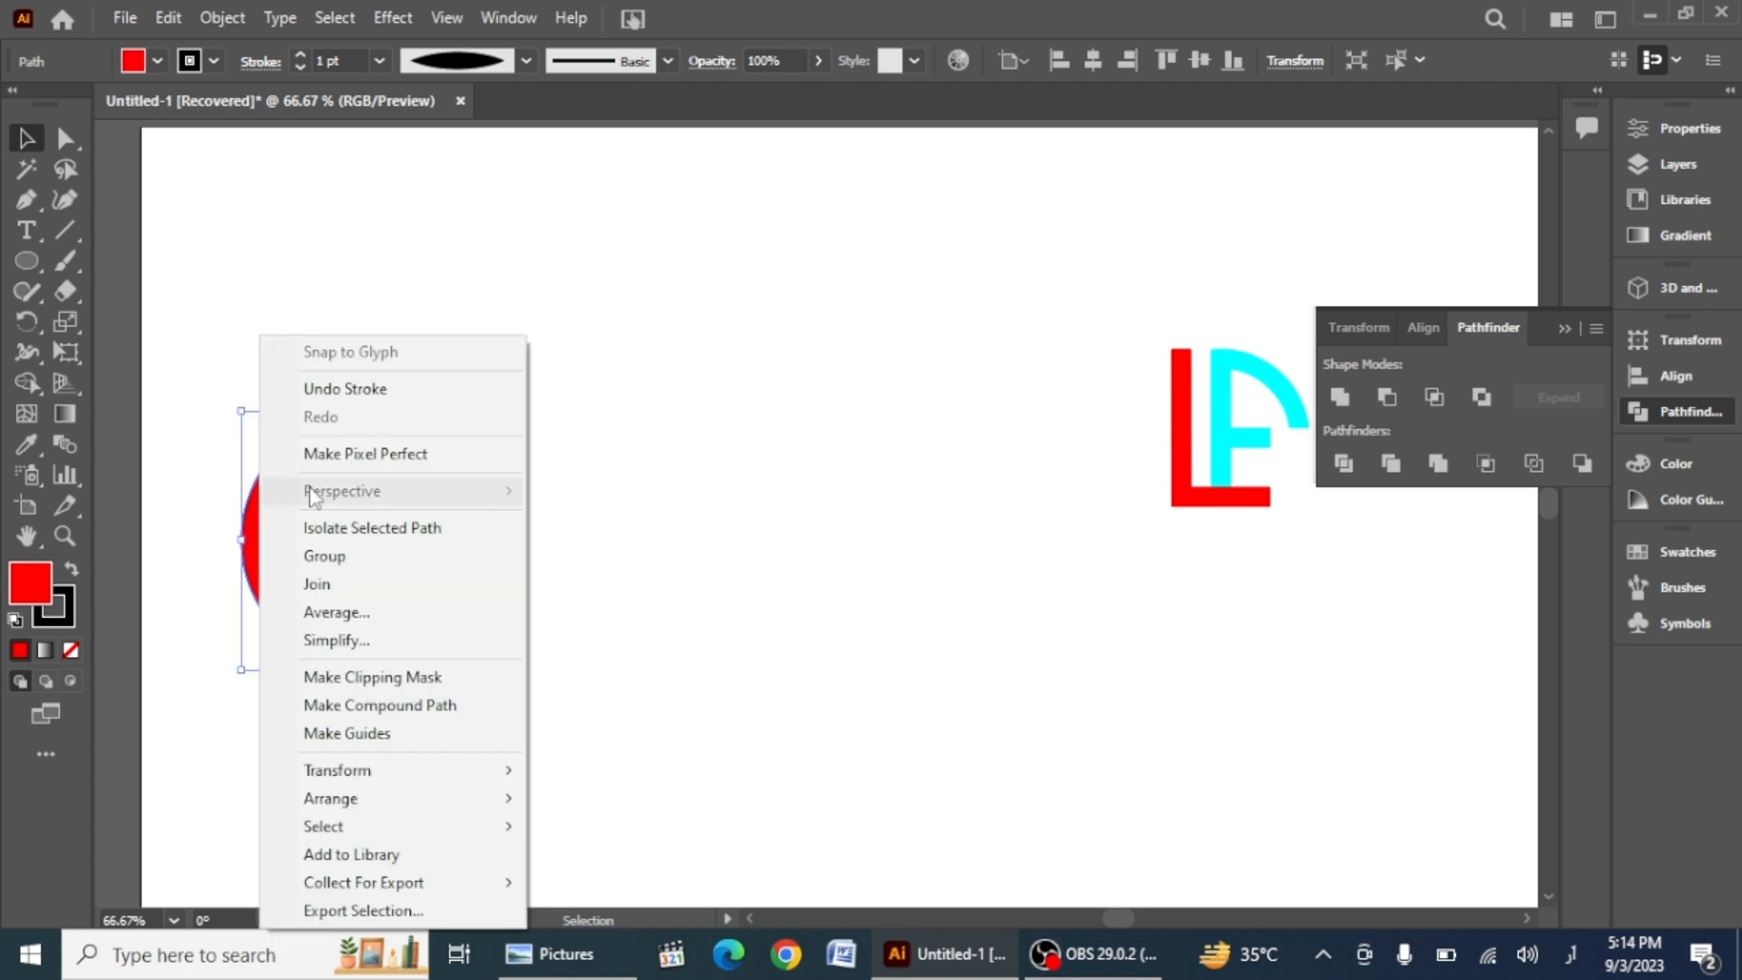
left_click(211, 719)
left_click(443, 648)
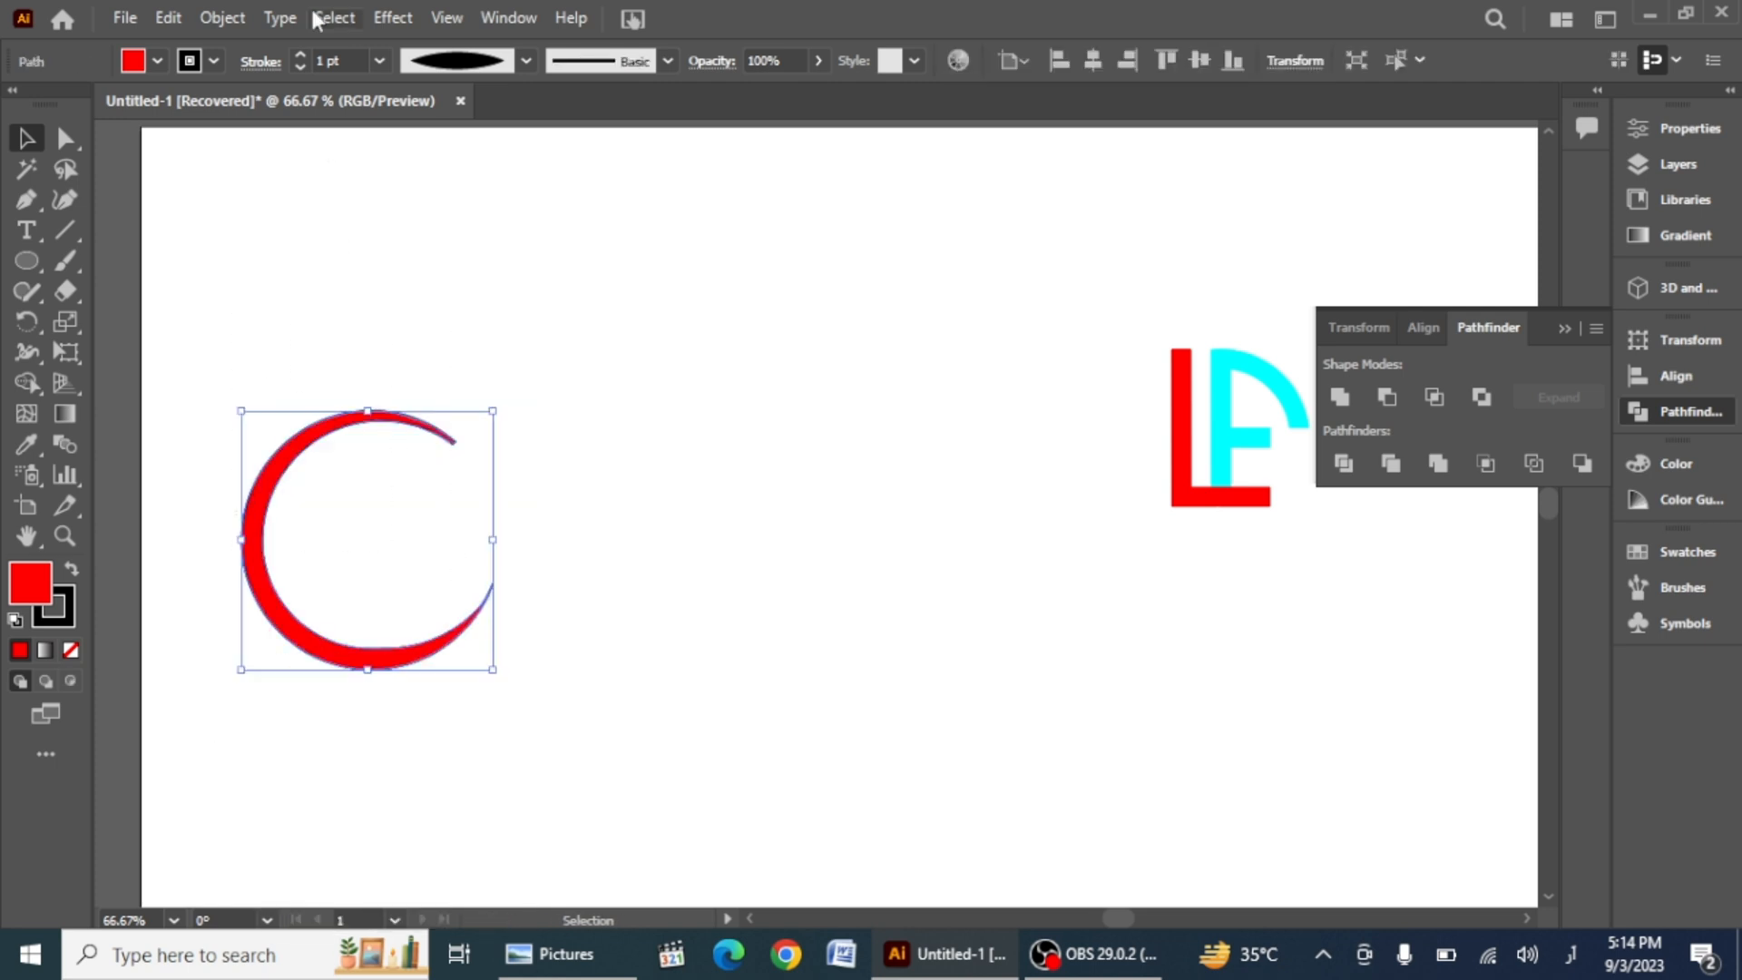
left_click(223, 18)
left_click(338, 339)
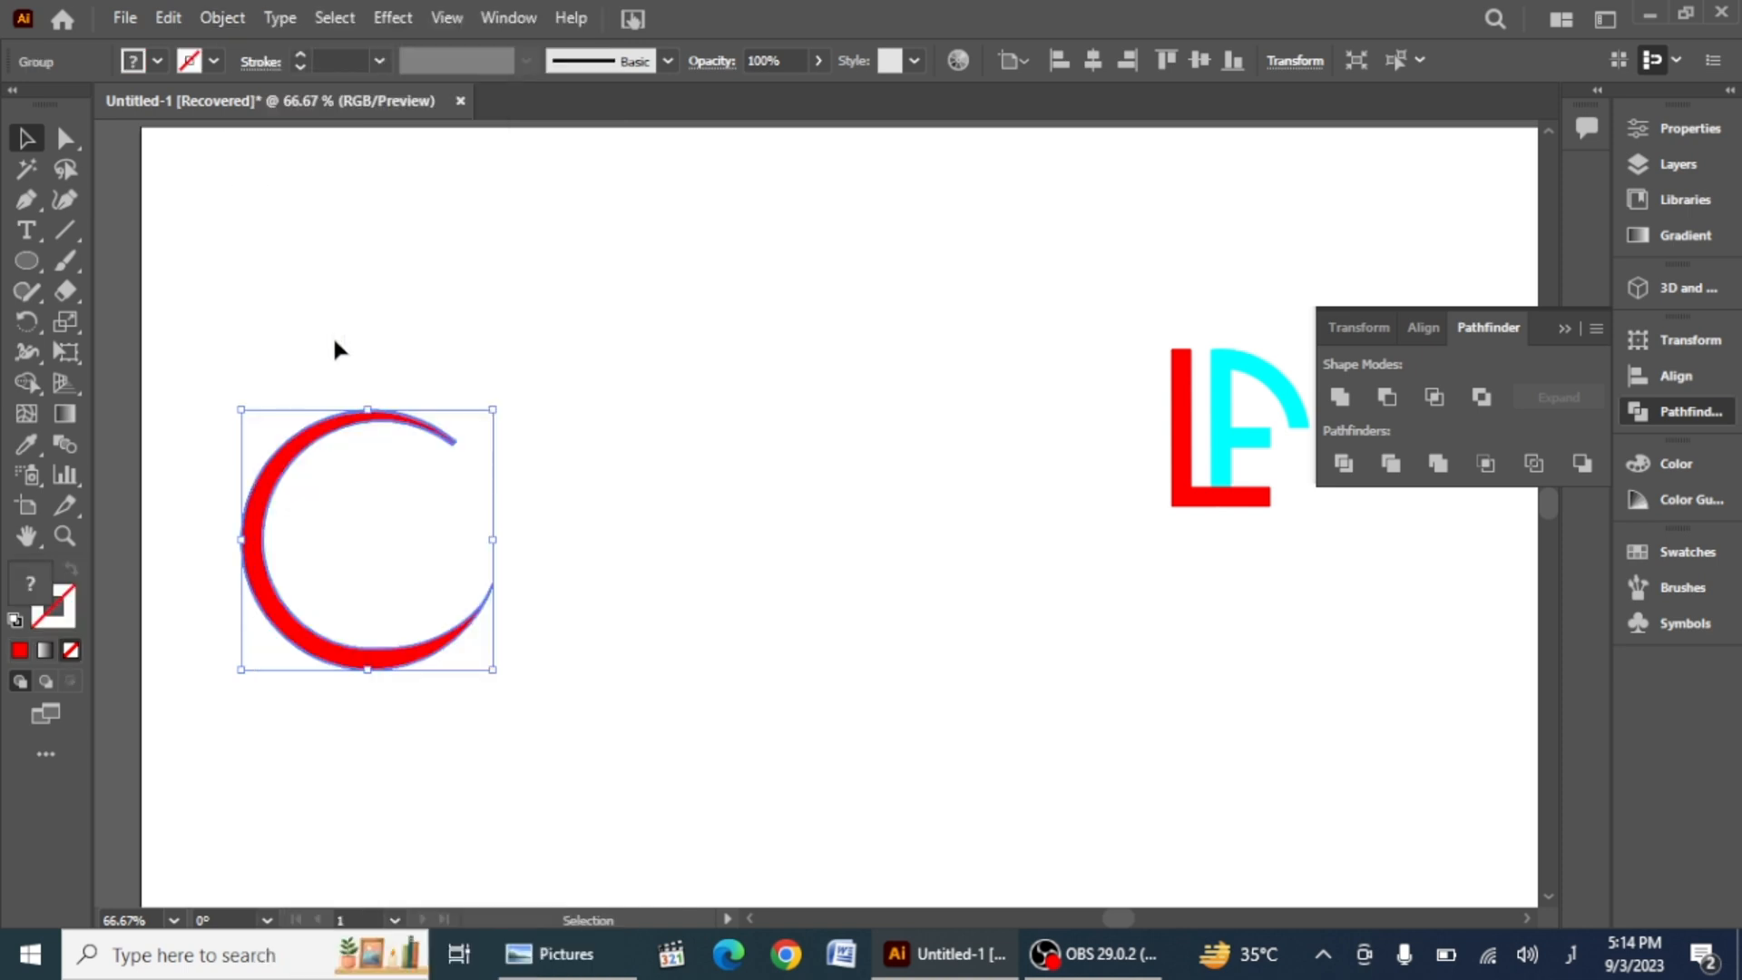
Step: Move the expanded crescent slightly right and down on the artboard
left_click_drag(372, 339, 453, 550)
left_click(578, 68)
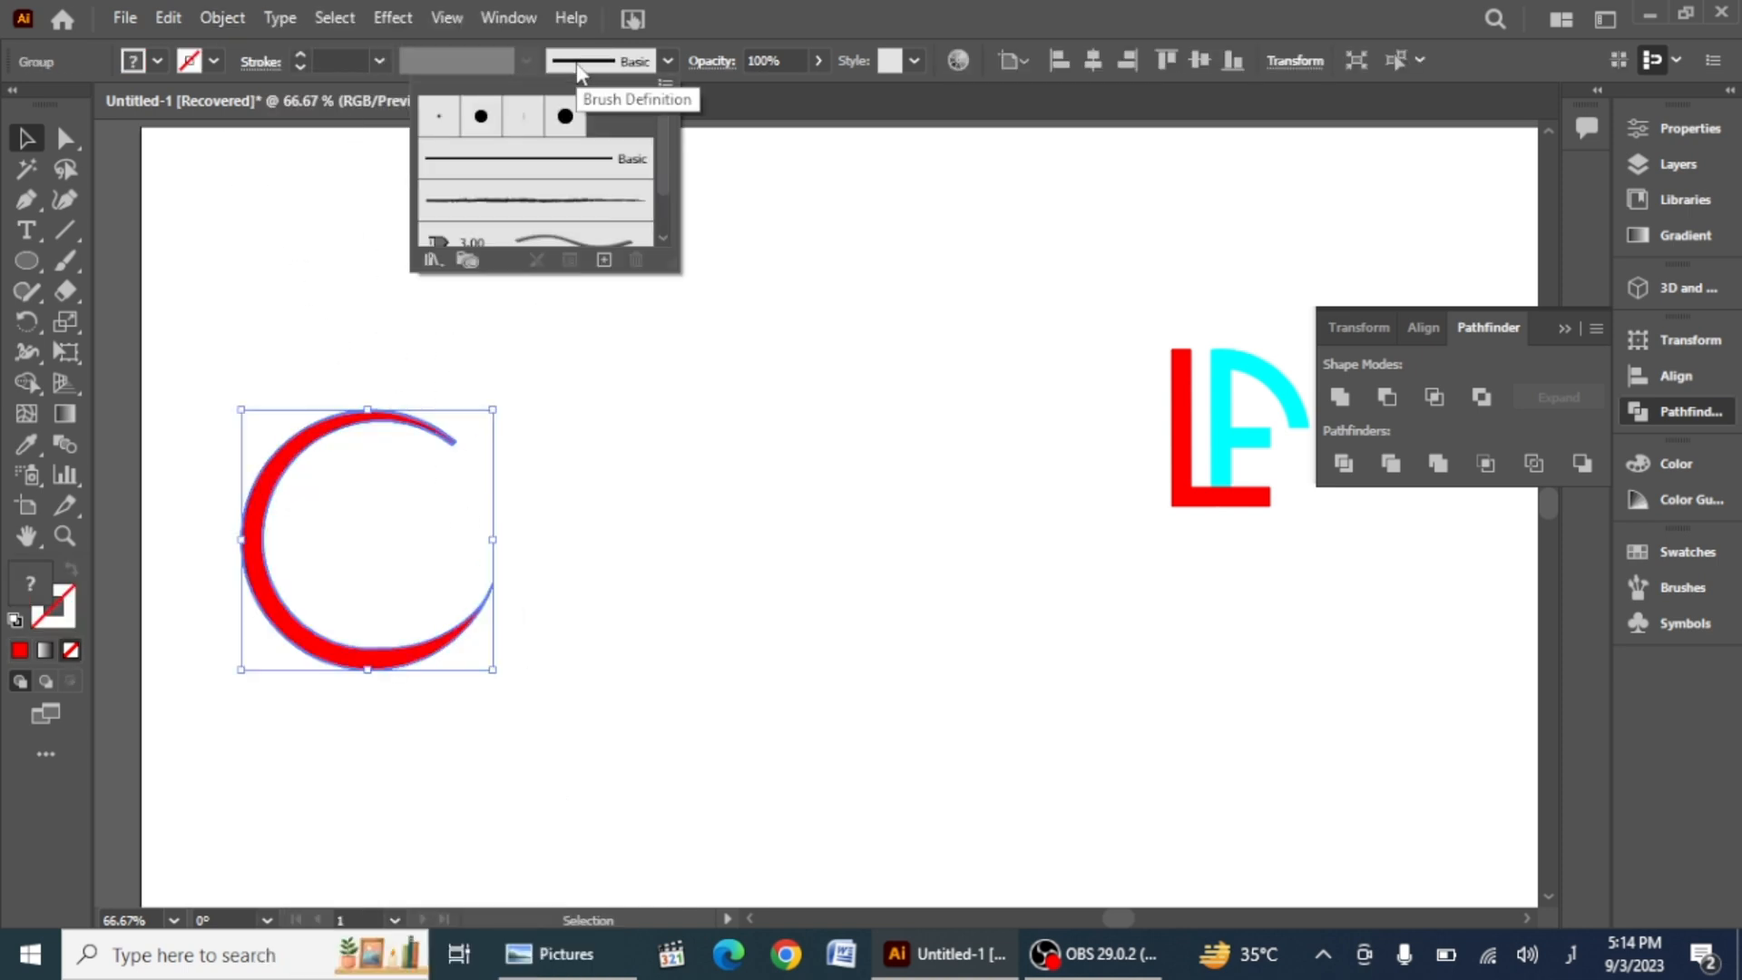
left_click(622, 547)
left_click(531, 613)
left_click_drag(383, 671, 488, 698)
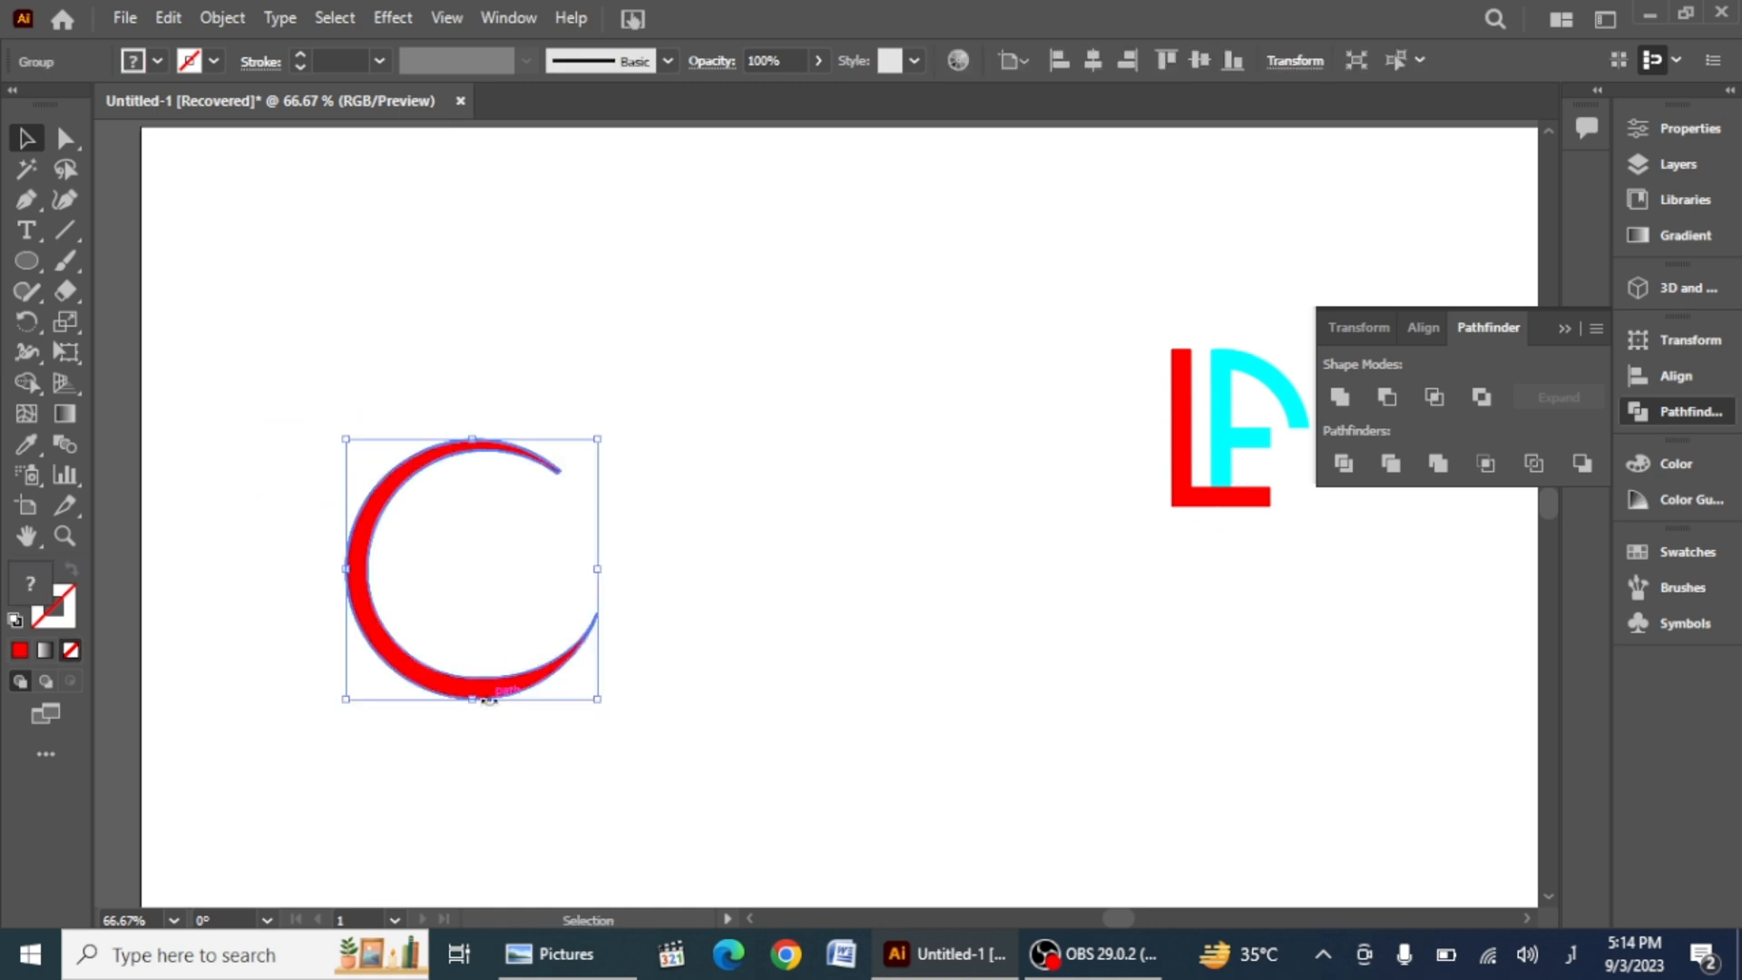
Step: Draw a circle inside the crescent and swap it to a red stroke with no fill
key("l")
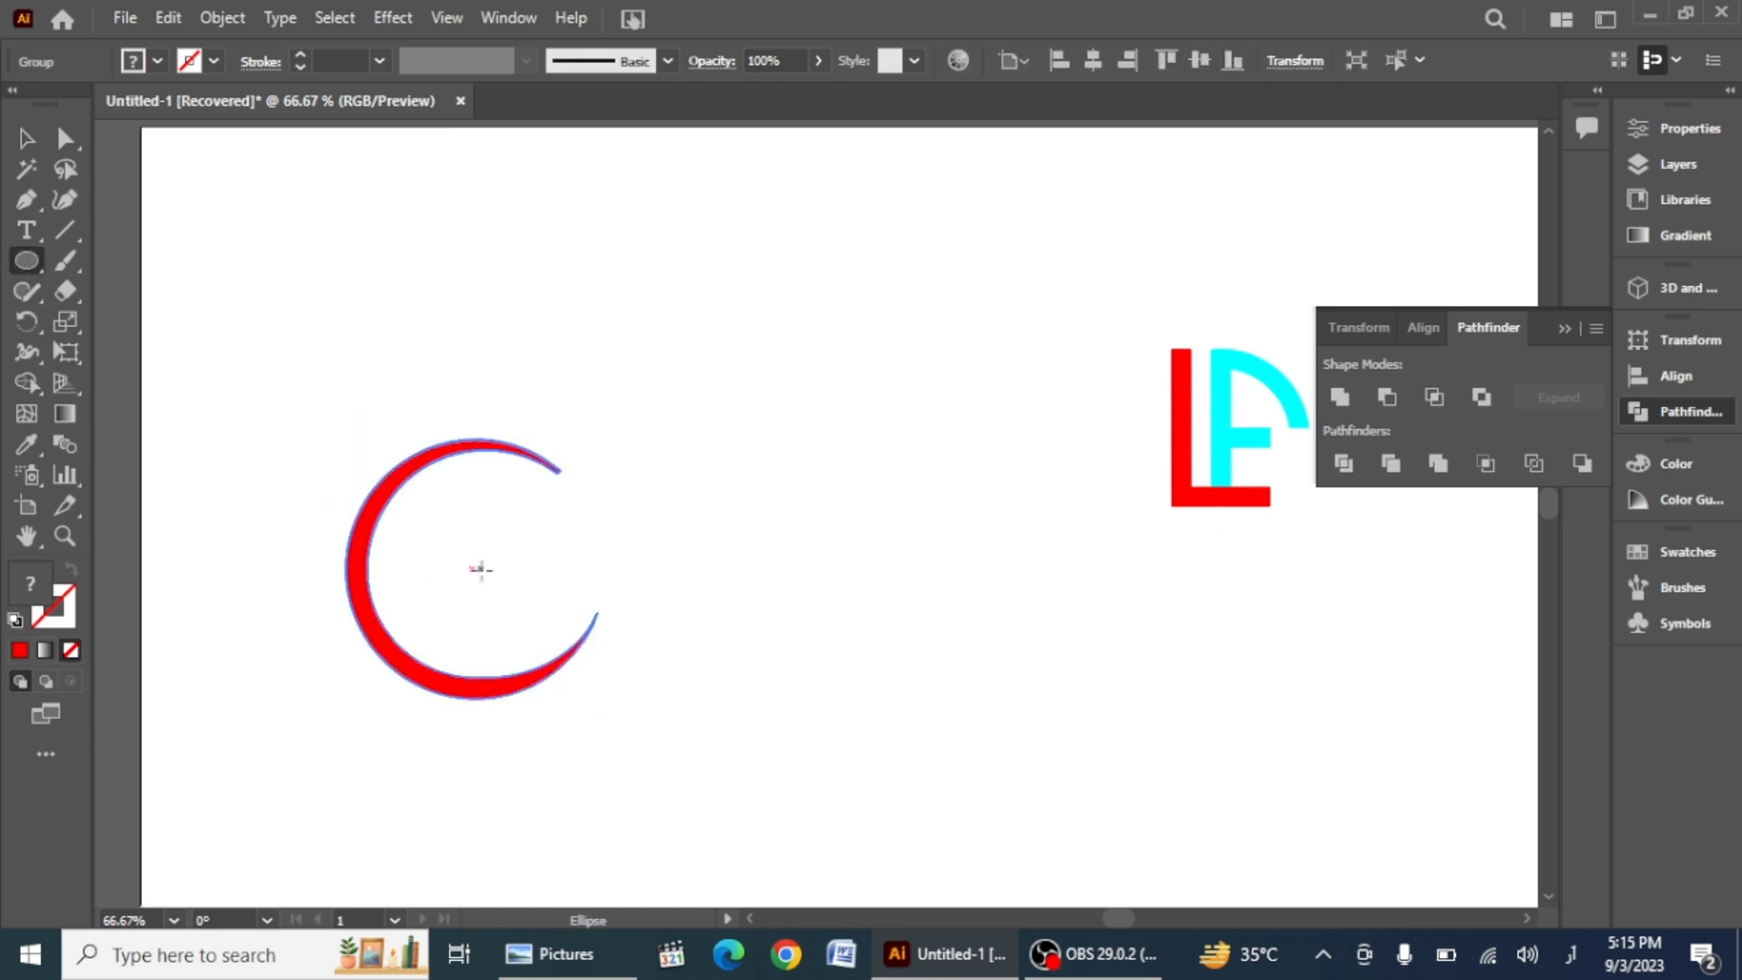
mouse_move(481, 570)
left_mouse_down()
mouse_move(604, 682)
mouse_move(582, 669)
left_mouse_up()
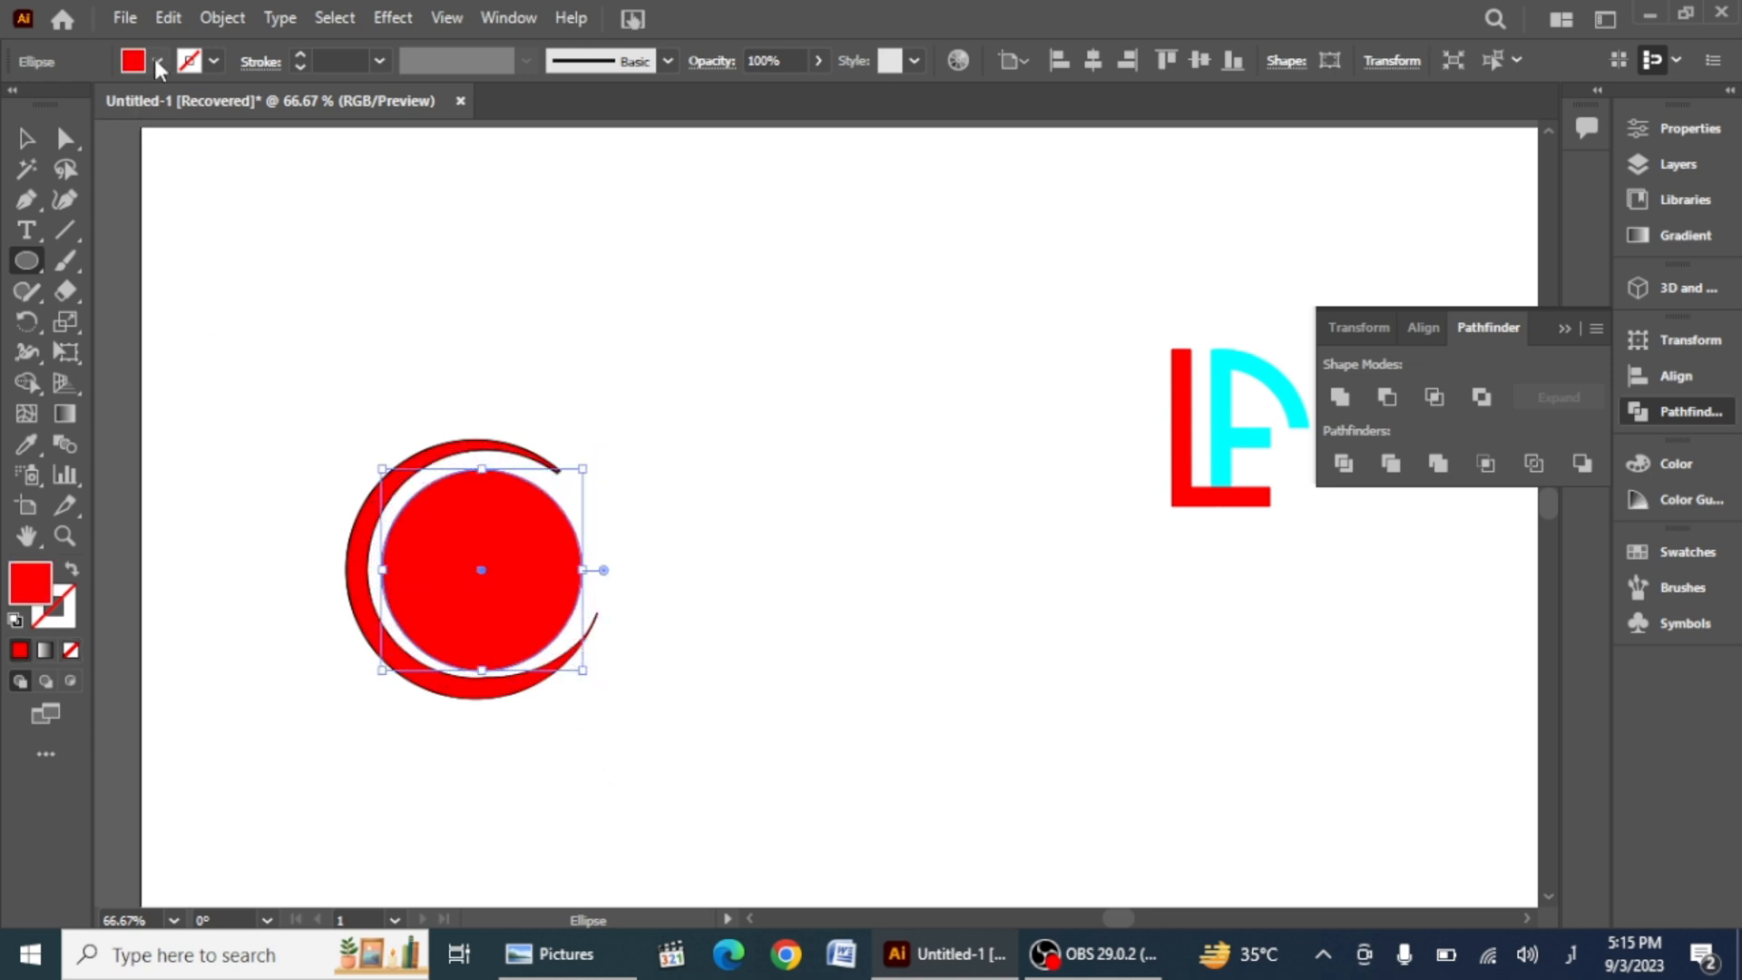
left_click(72, 569)
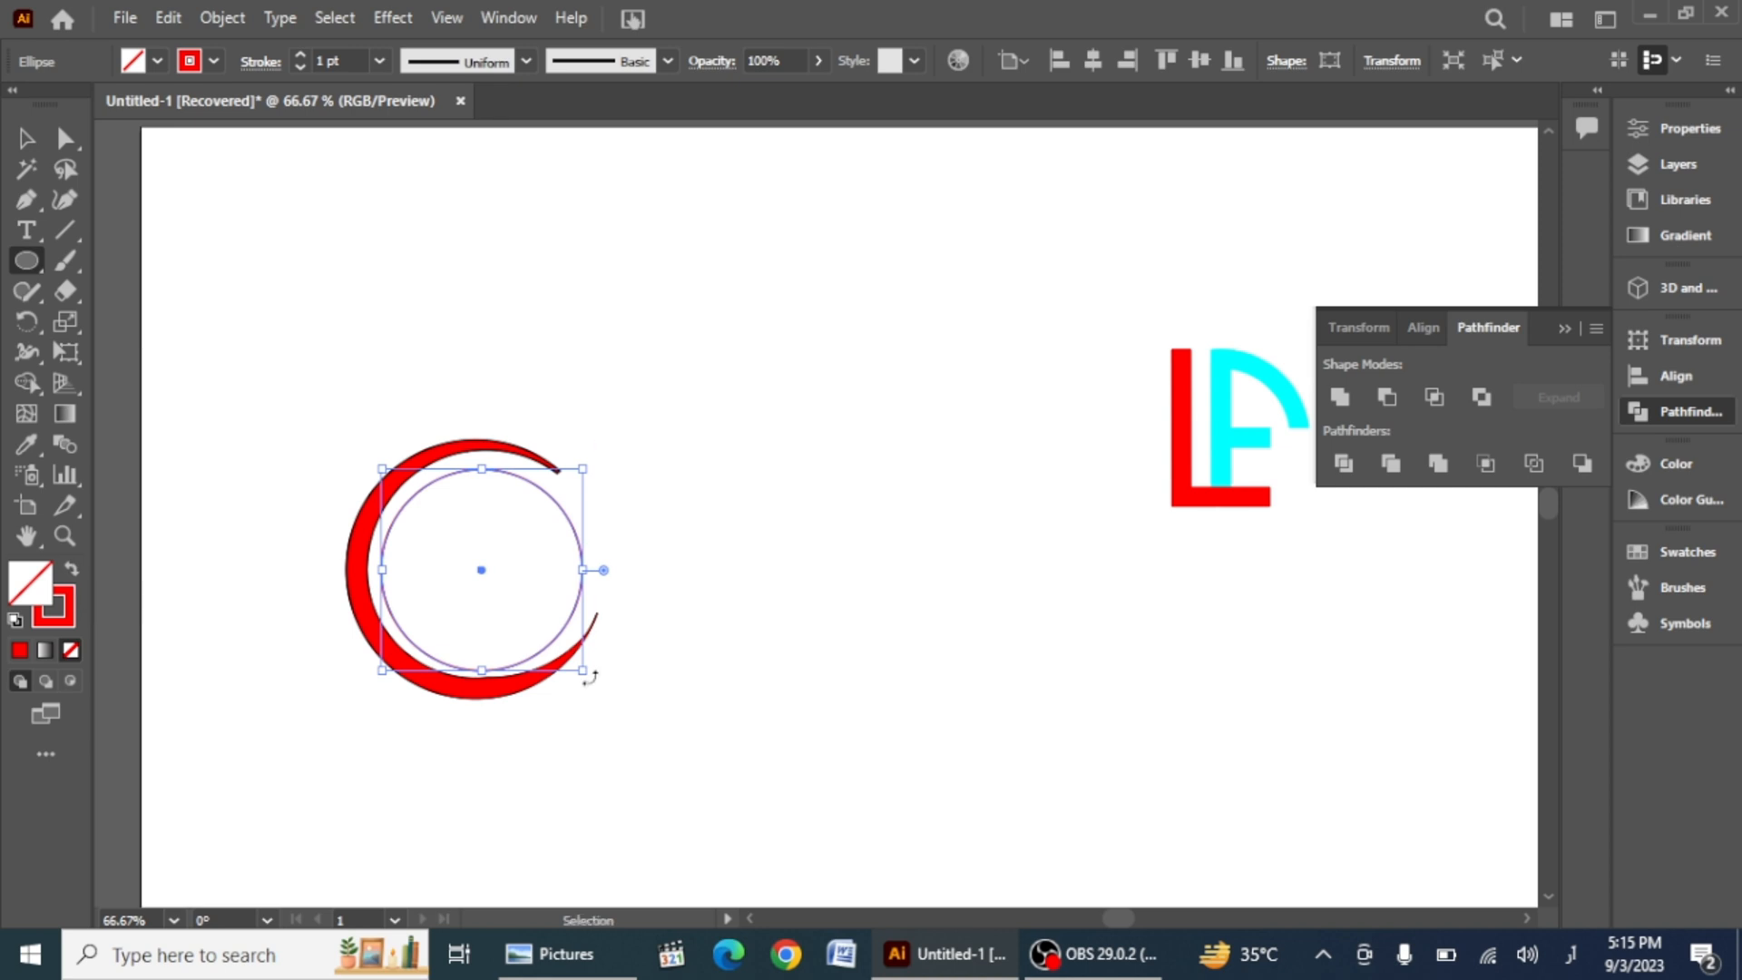
Step: Paste copies of the circle in front and scale and rotate them so they sit offset inside each other
left_click(168, 18)
left_click(149, 27)
left_click(166, 18)
left_click(233, 191)
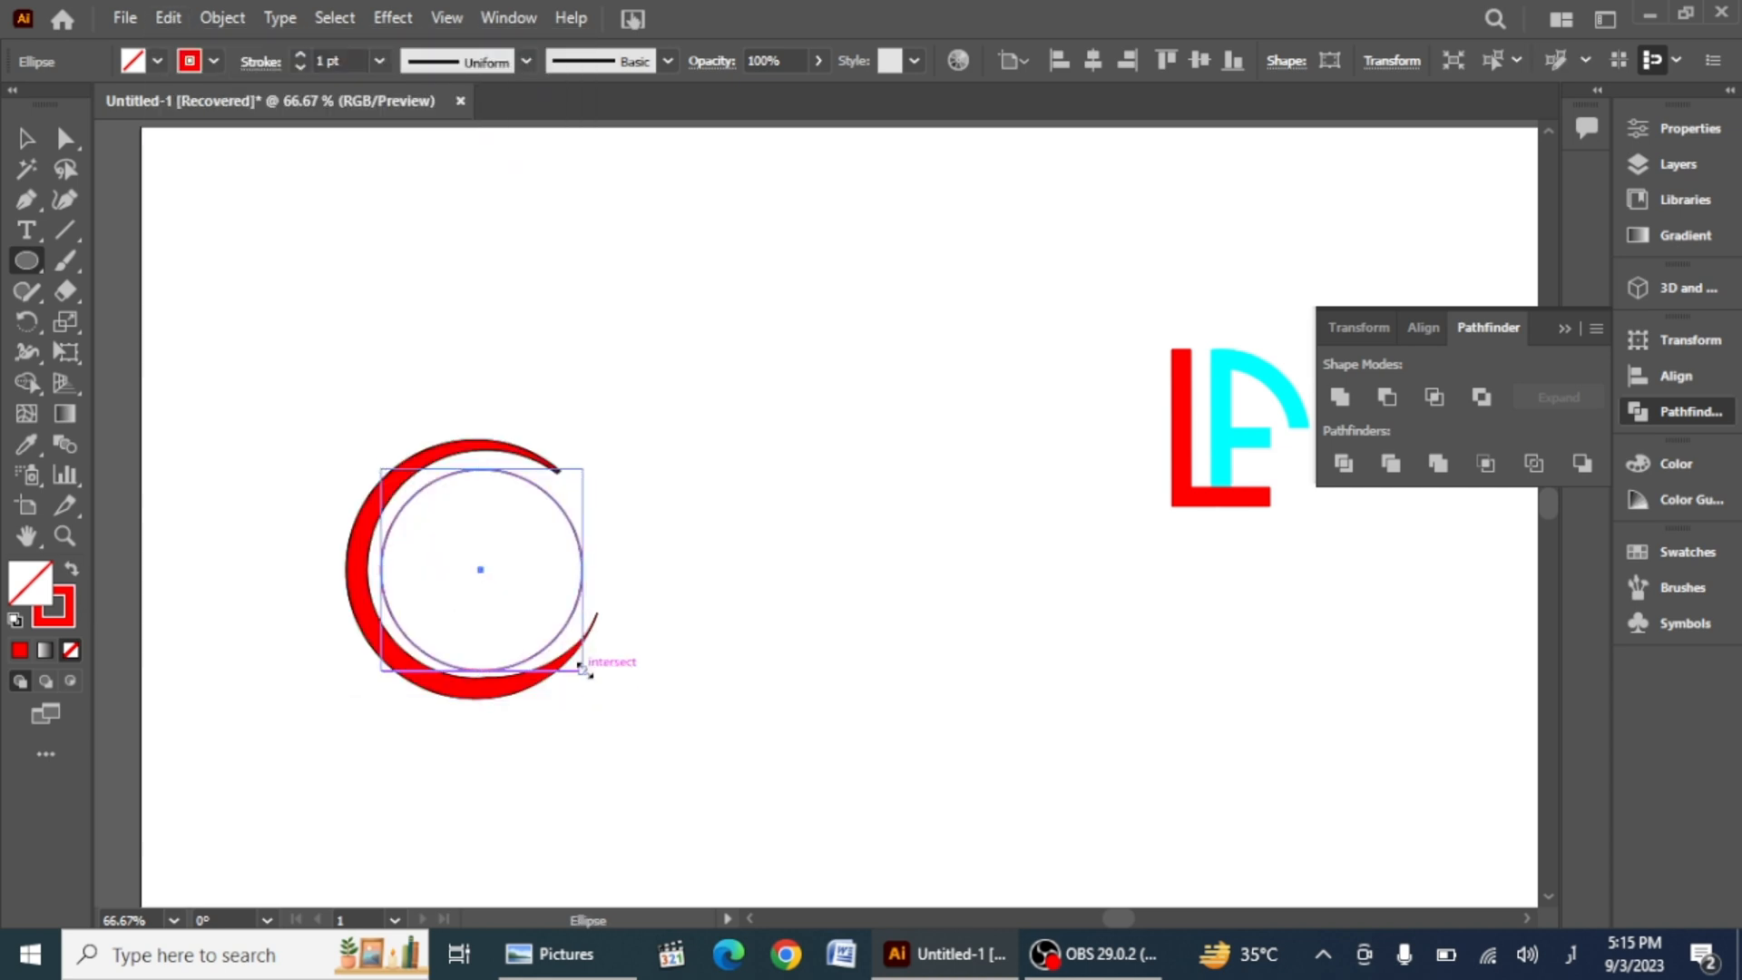
left_click_drag(582, 667, 570, 657)
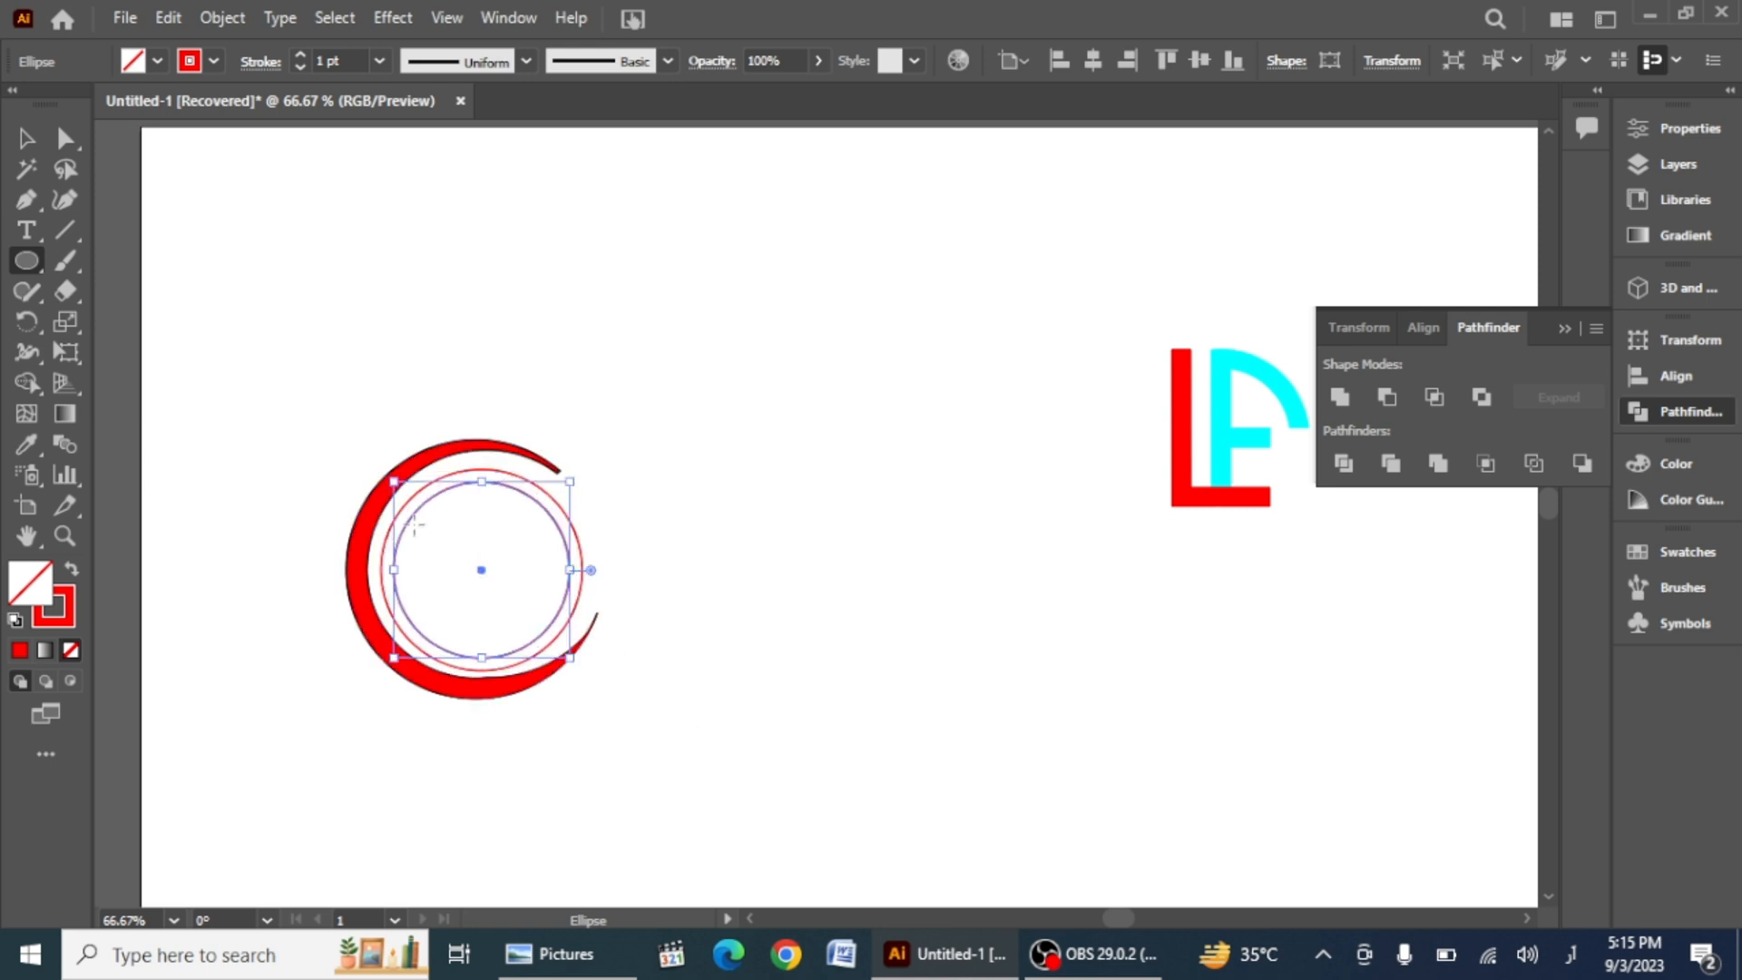
left_click(168, 18)
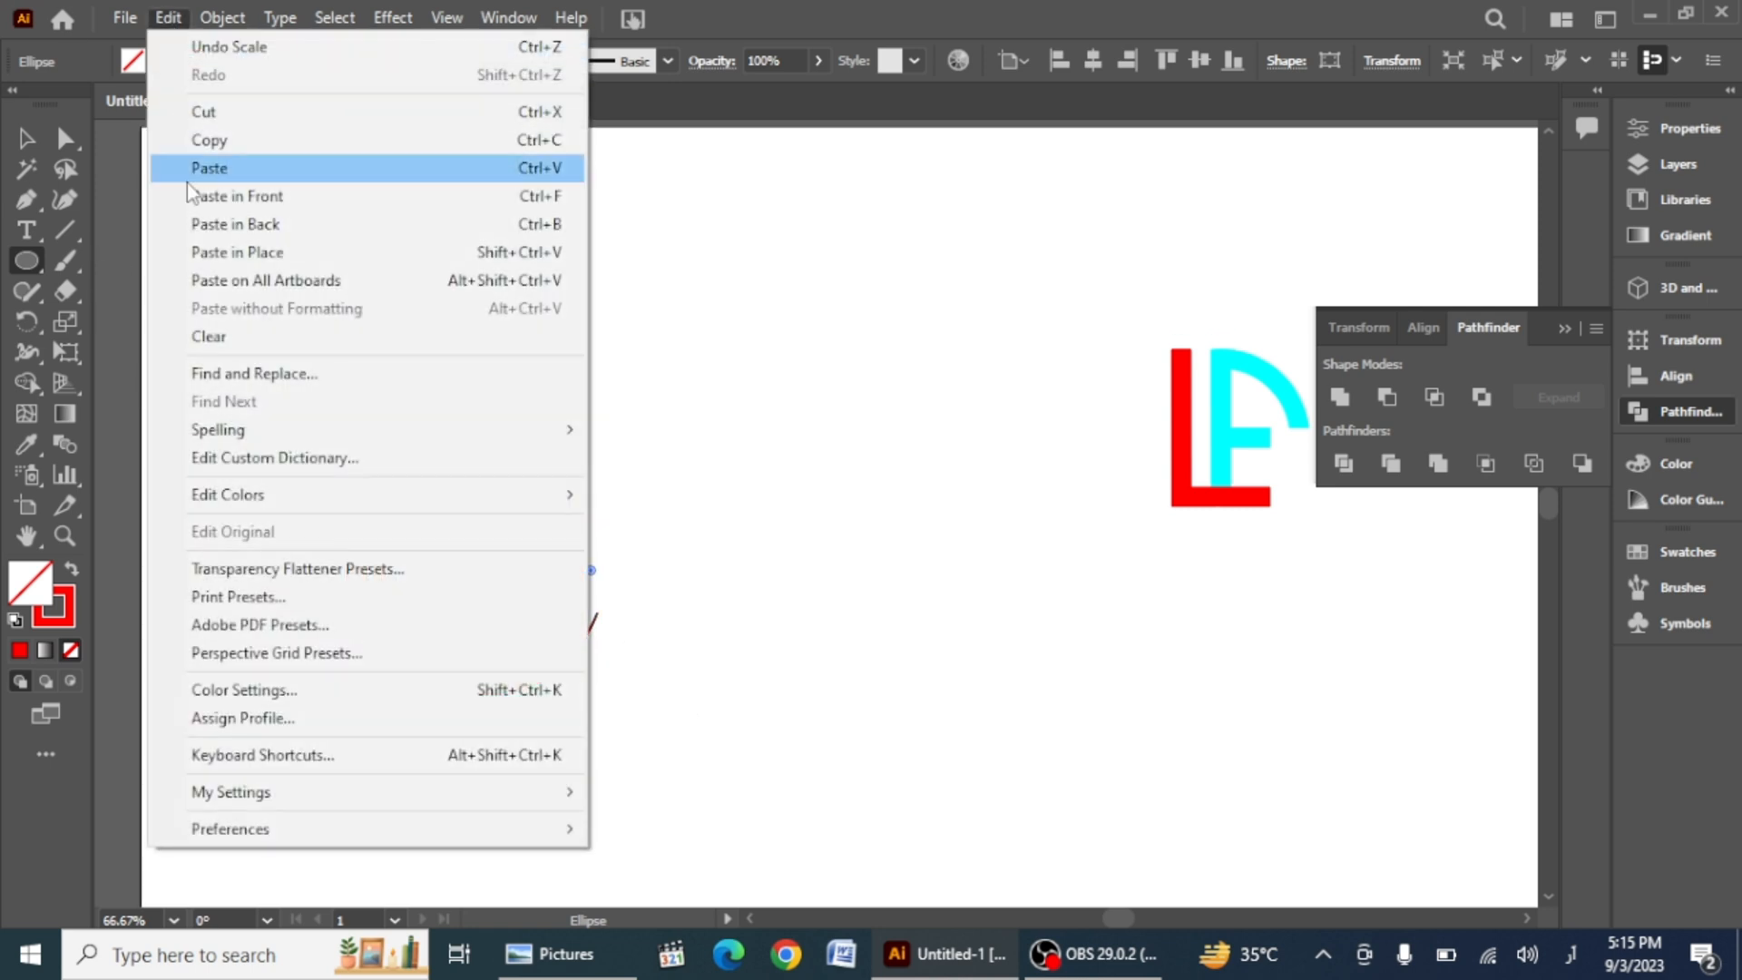
left_click(214, 140)
left_click(168, 18)
left_click(190, 169)
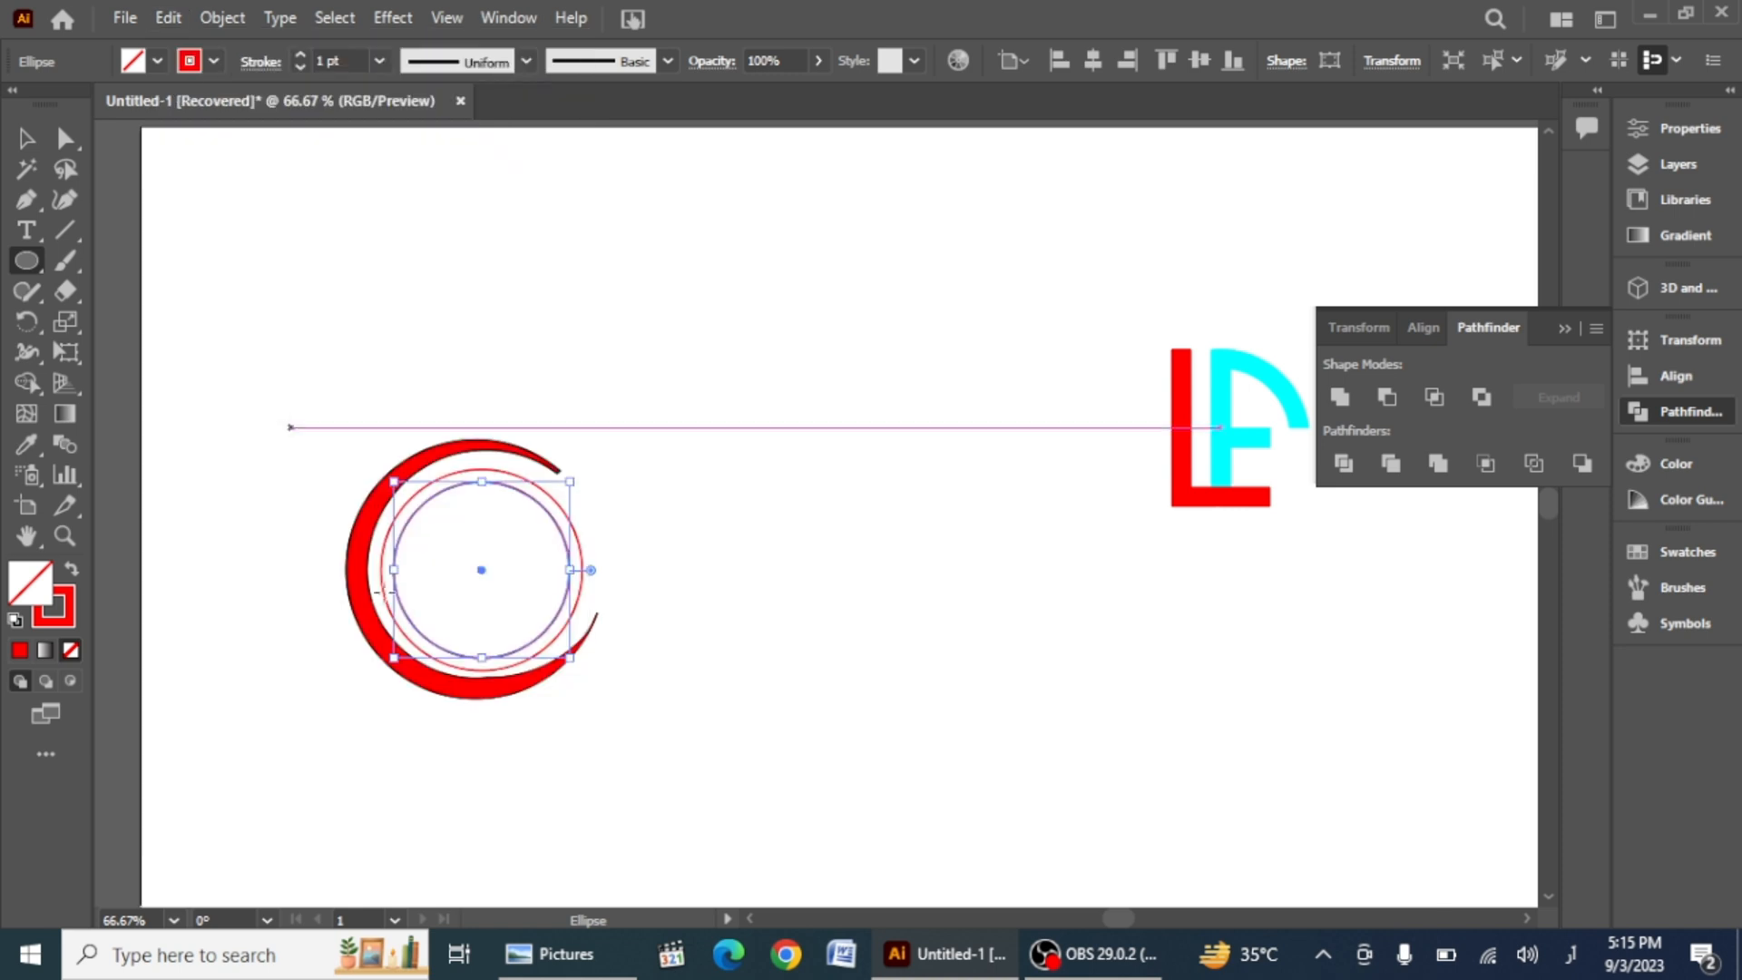
left_click_drag(583, 569, 582, 571)
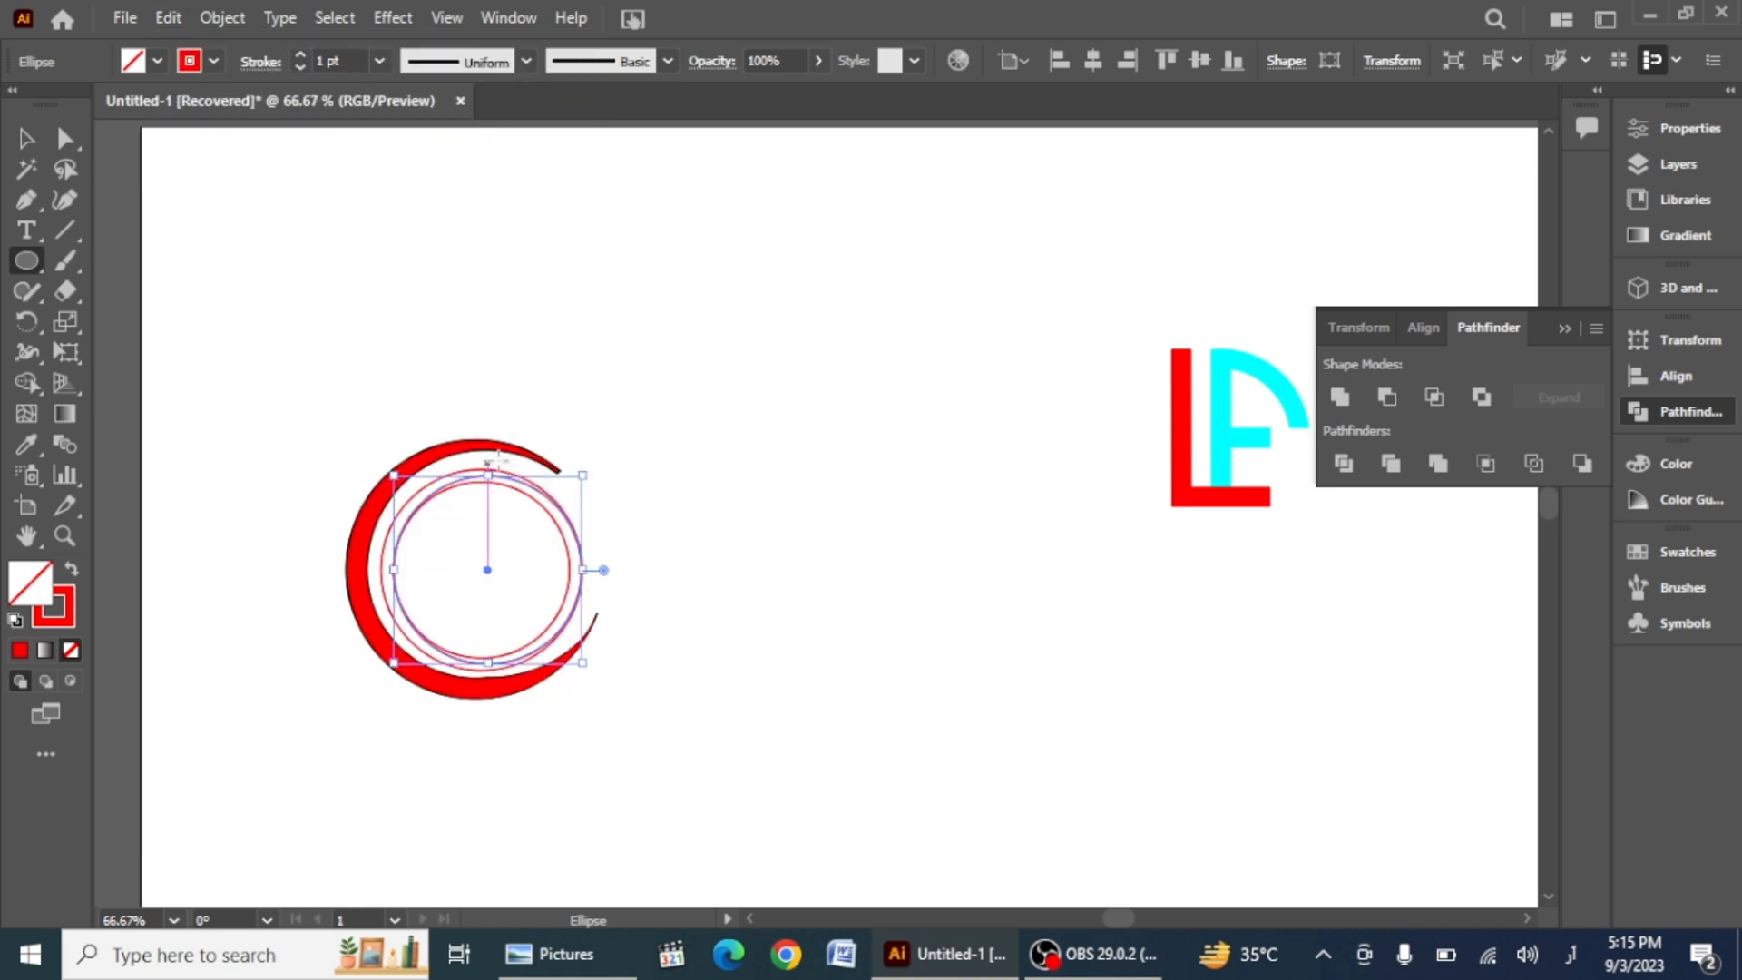
left_click_drag(487, 475, 487, 468)
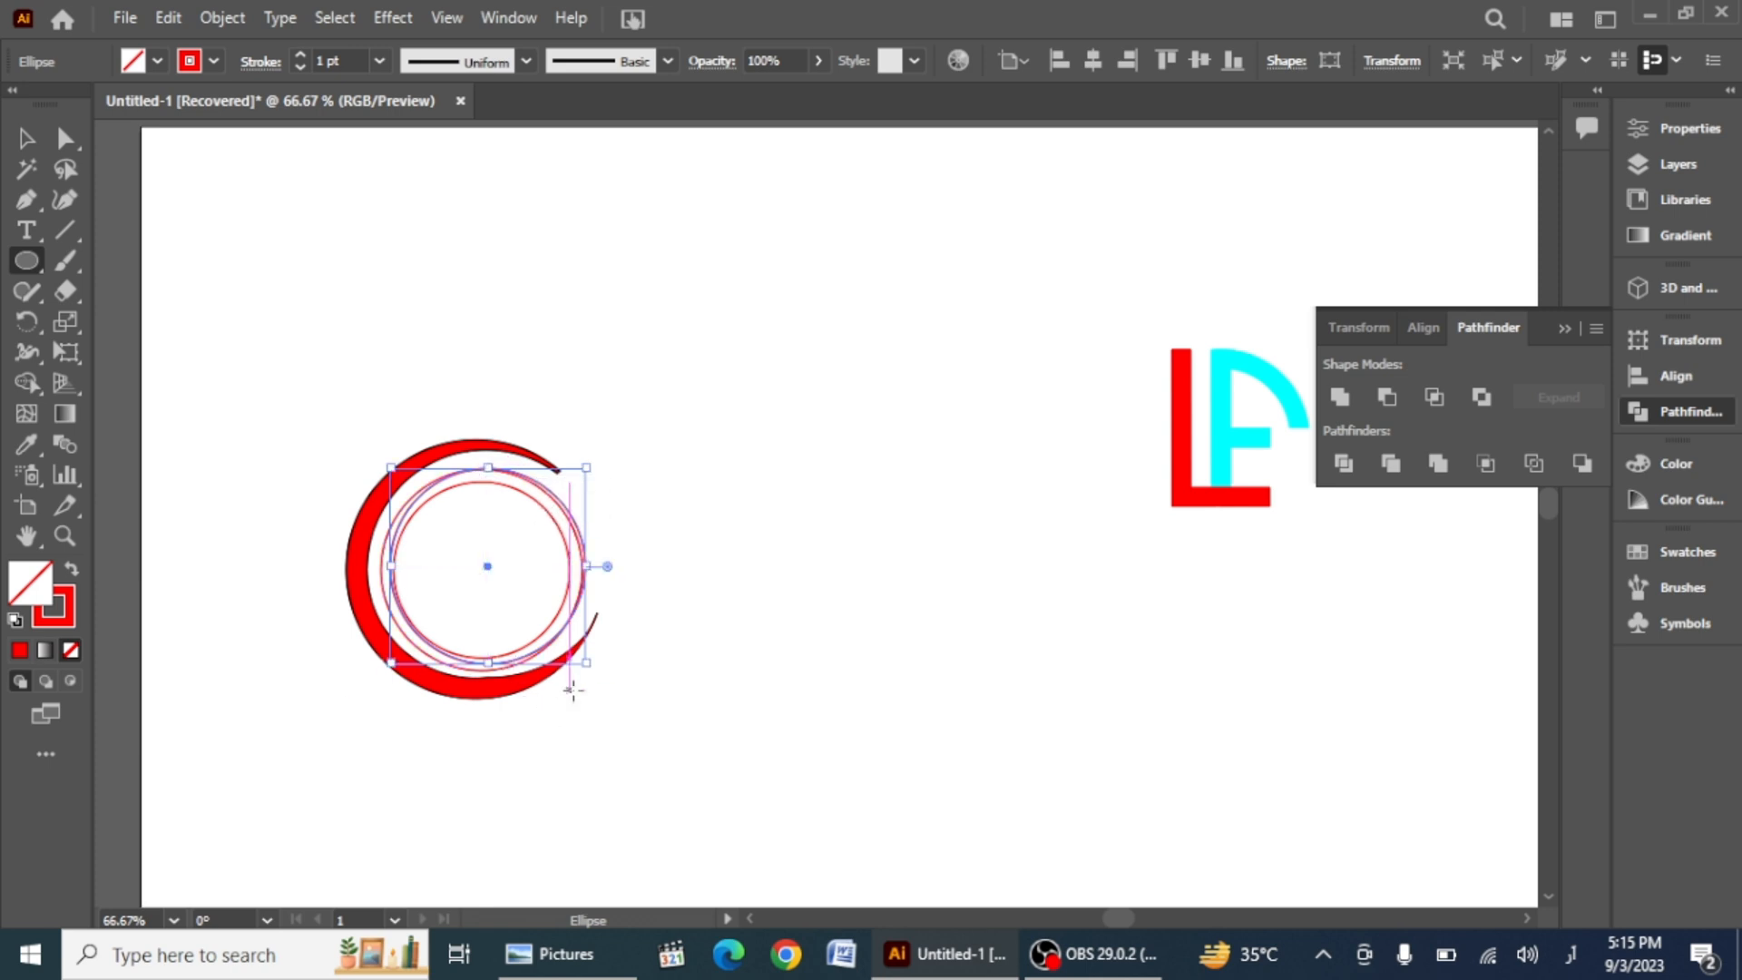
mouse_move(580, 667)
left_mouse_down()
mouse_move(583, 646)
mouse_move(628, 638)
mouse_move(597, 642)
left_mouse_up()
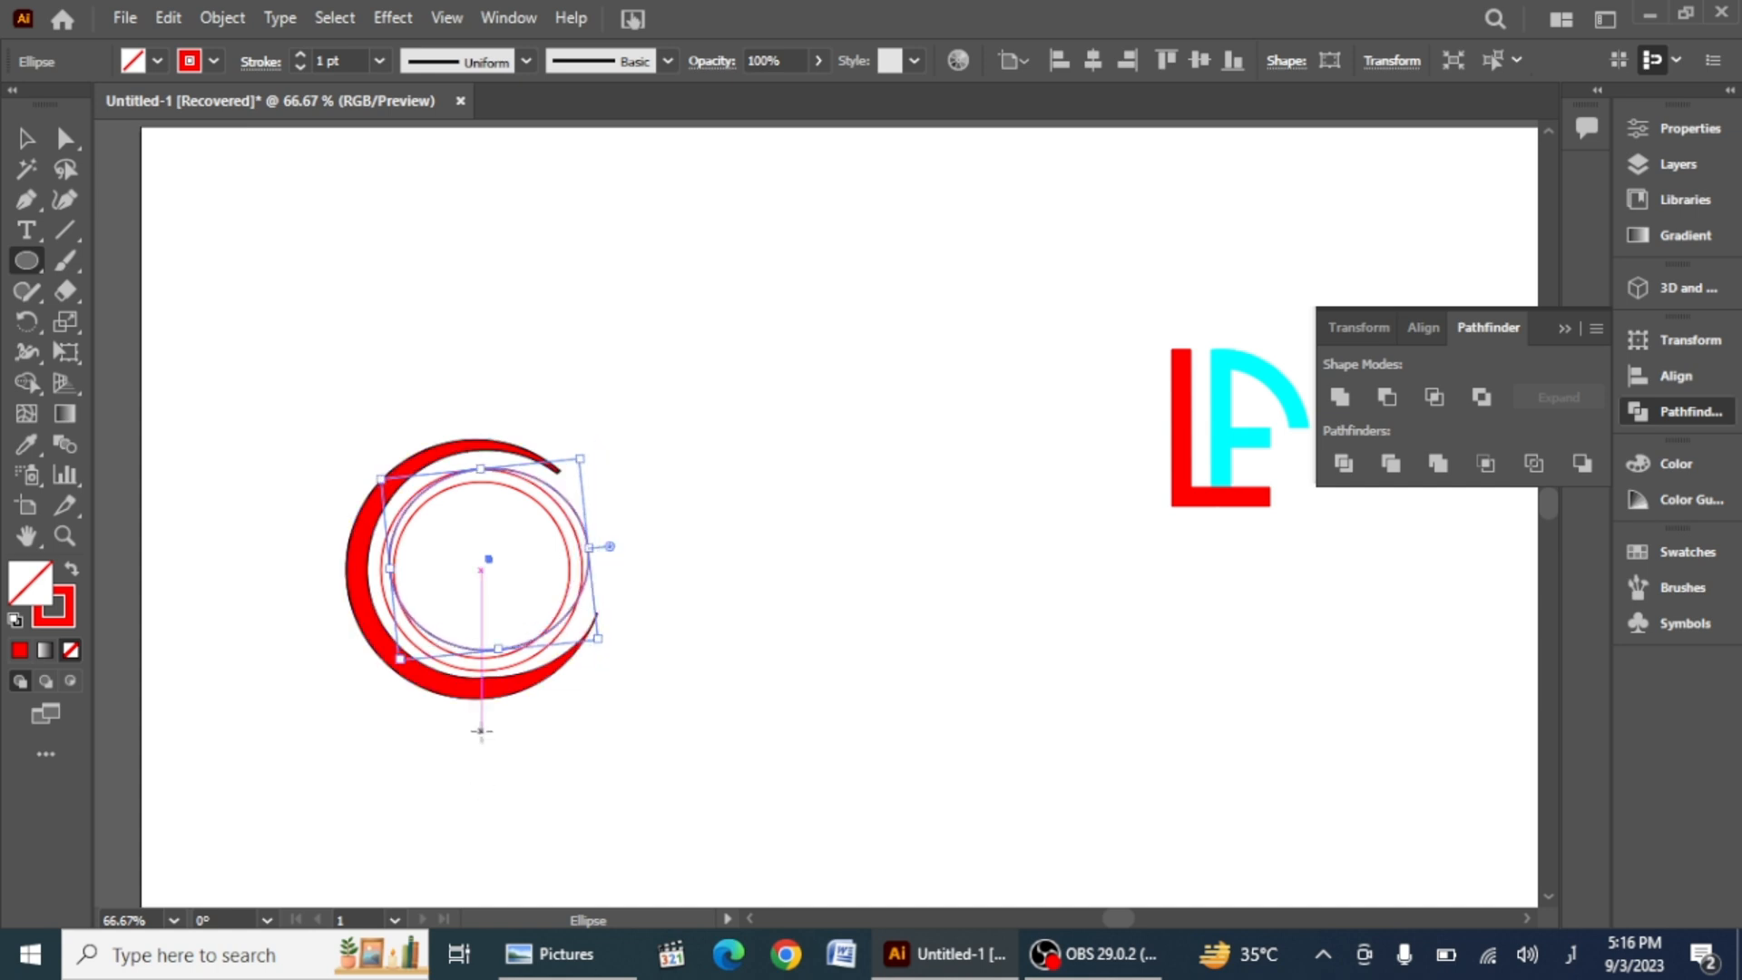
Step: Select the overlapping circles and use Shape Builder to cut them into a thin inner crescent
key("v")
left_click_drag(817, 474, 511, 621)
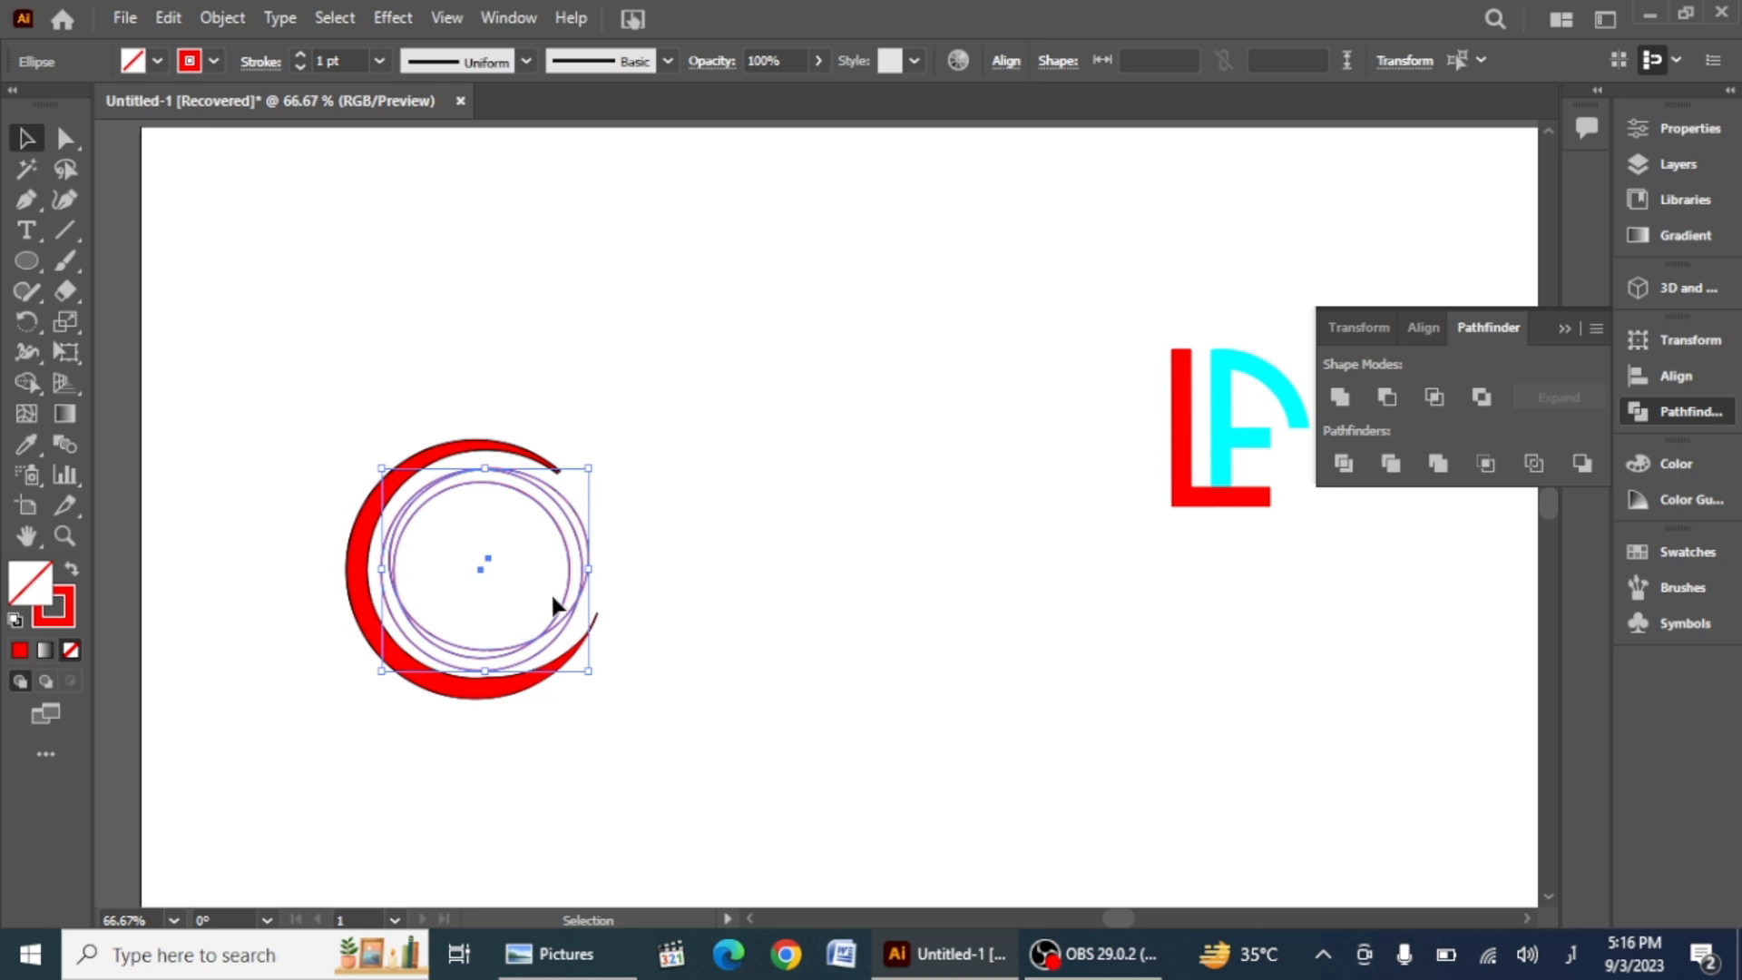
left_click(26, 382)
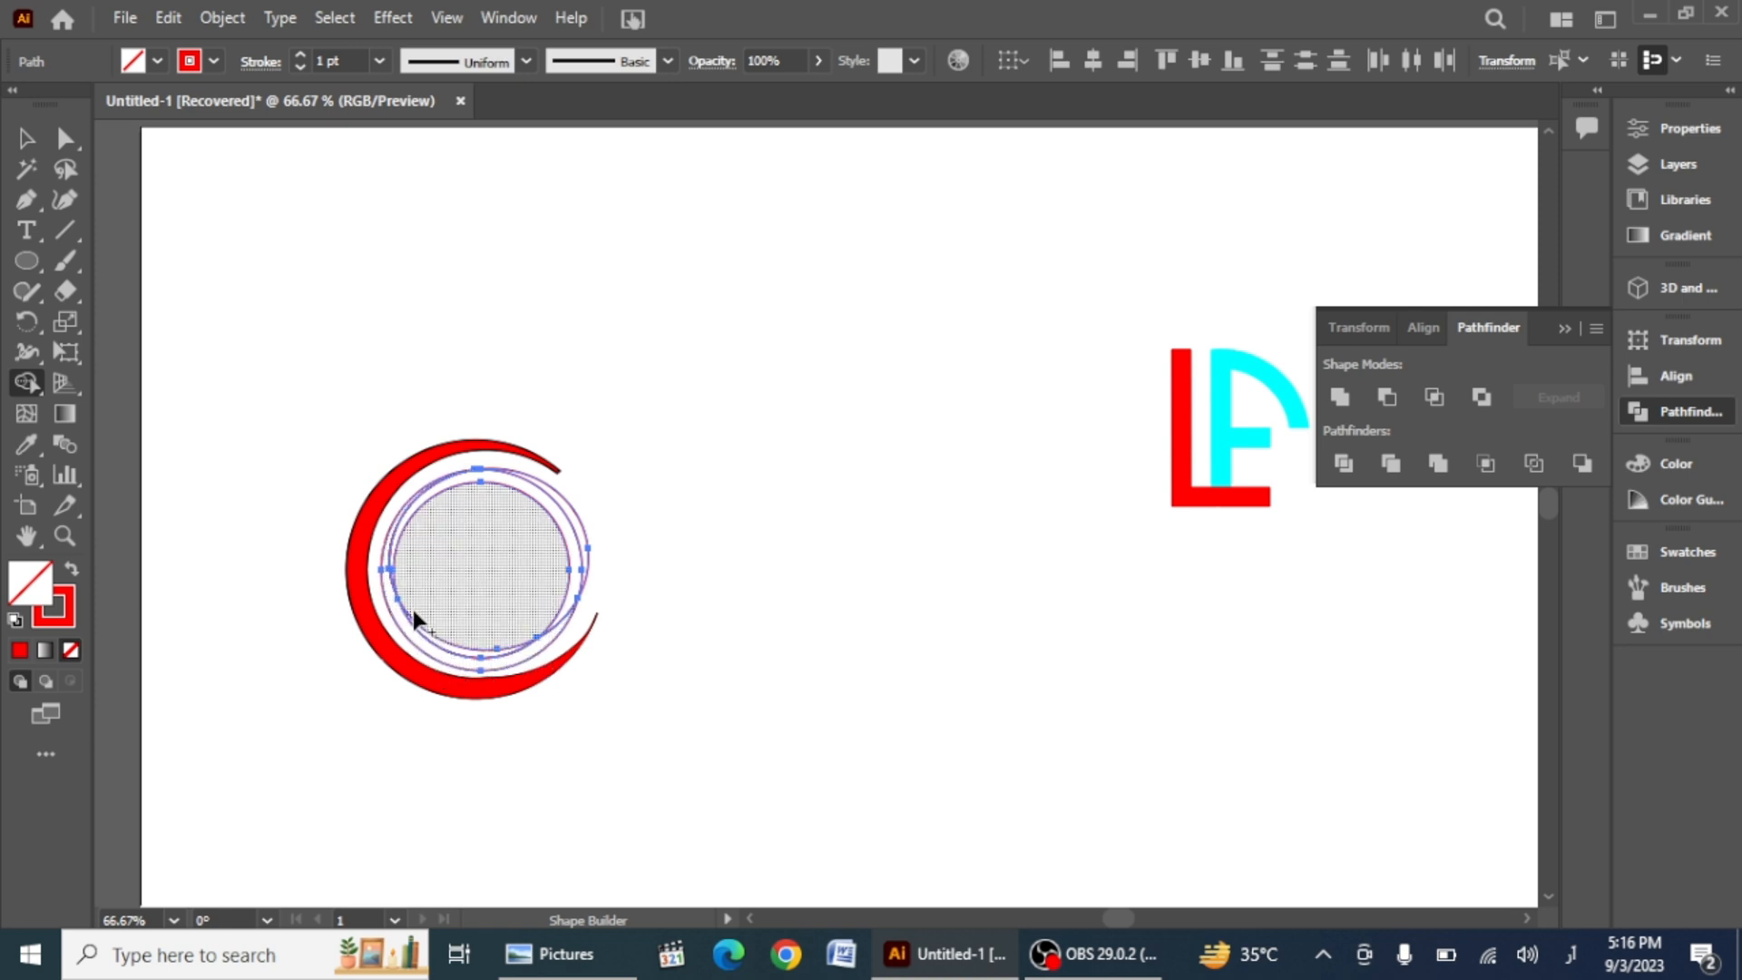
key("v")
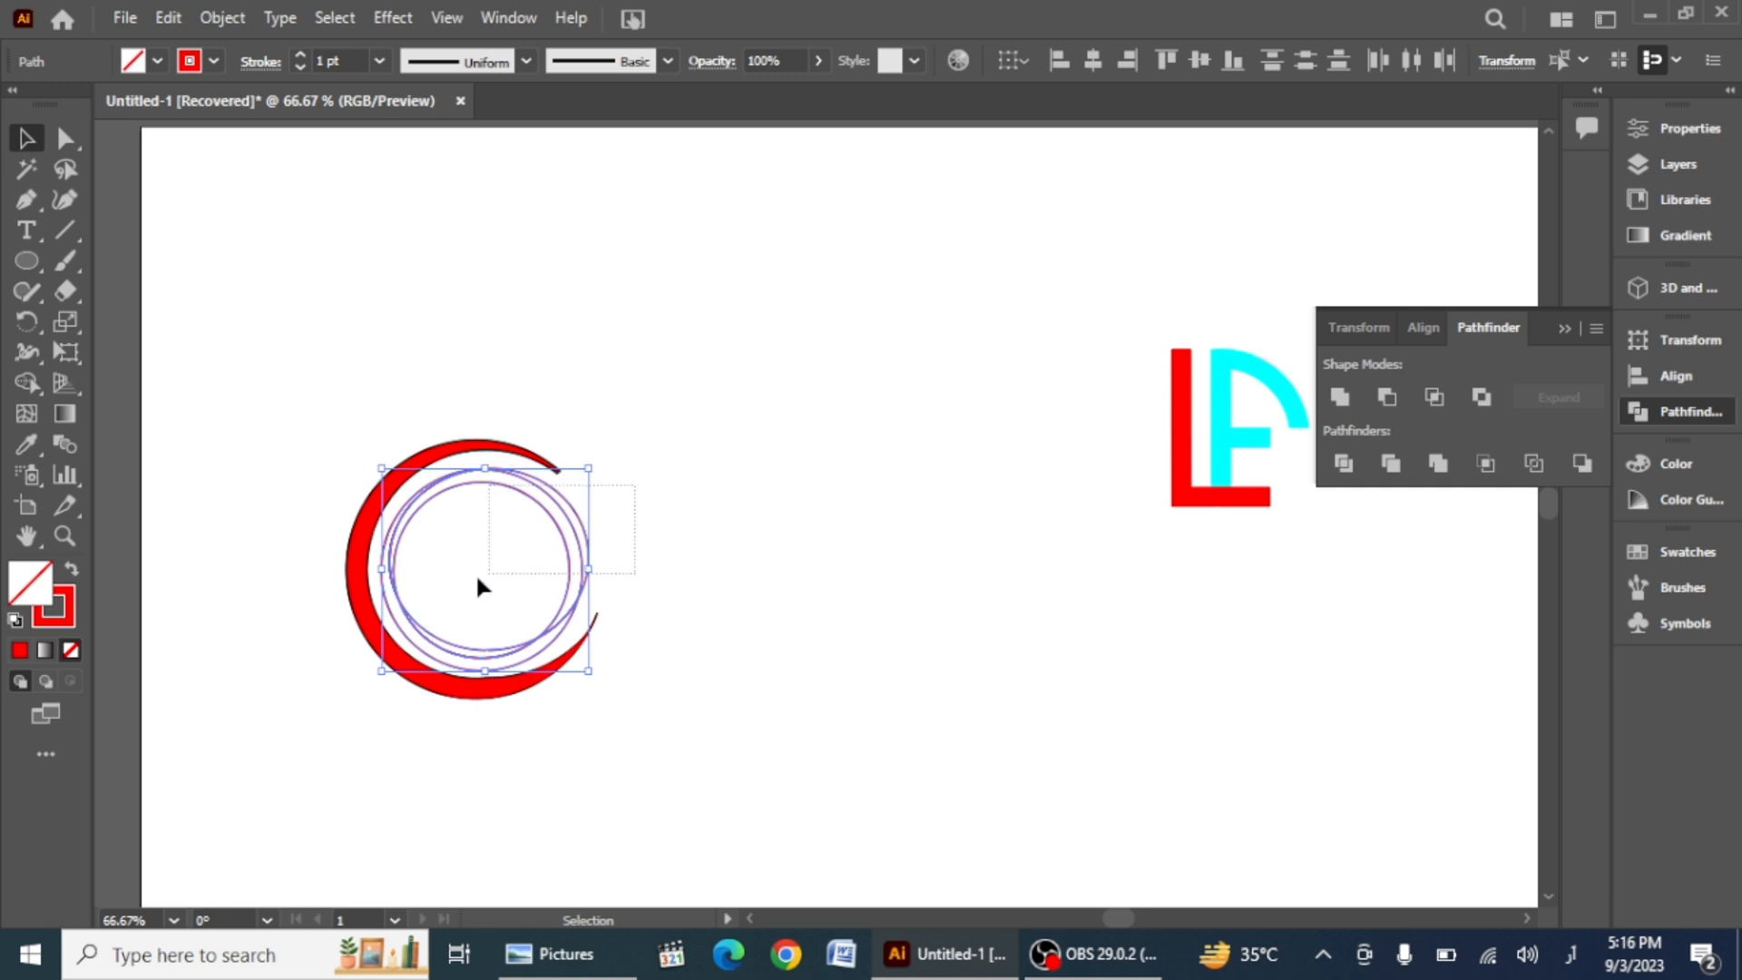
left_click(441, 579)
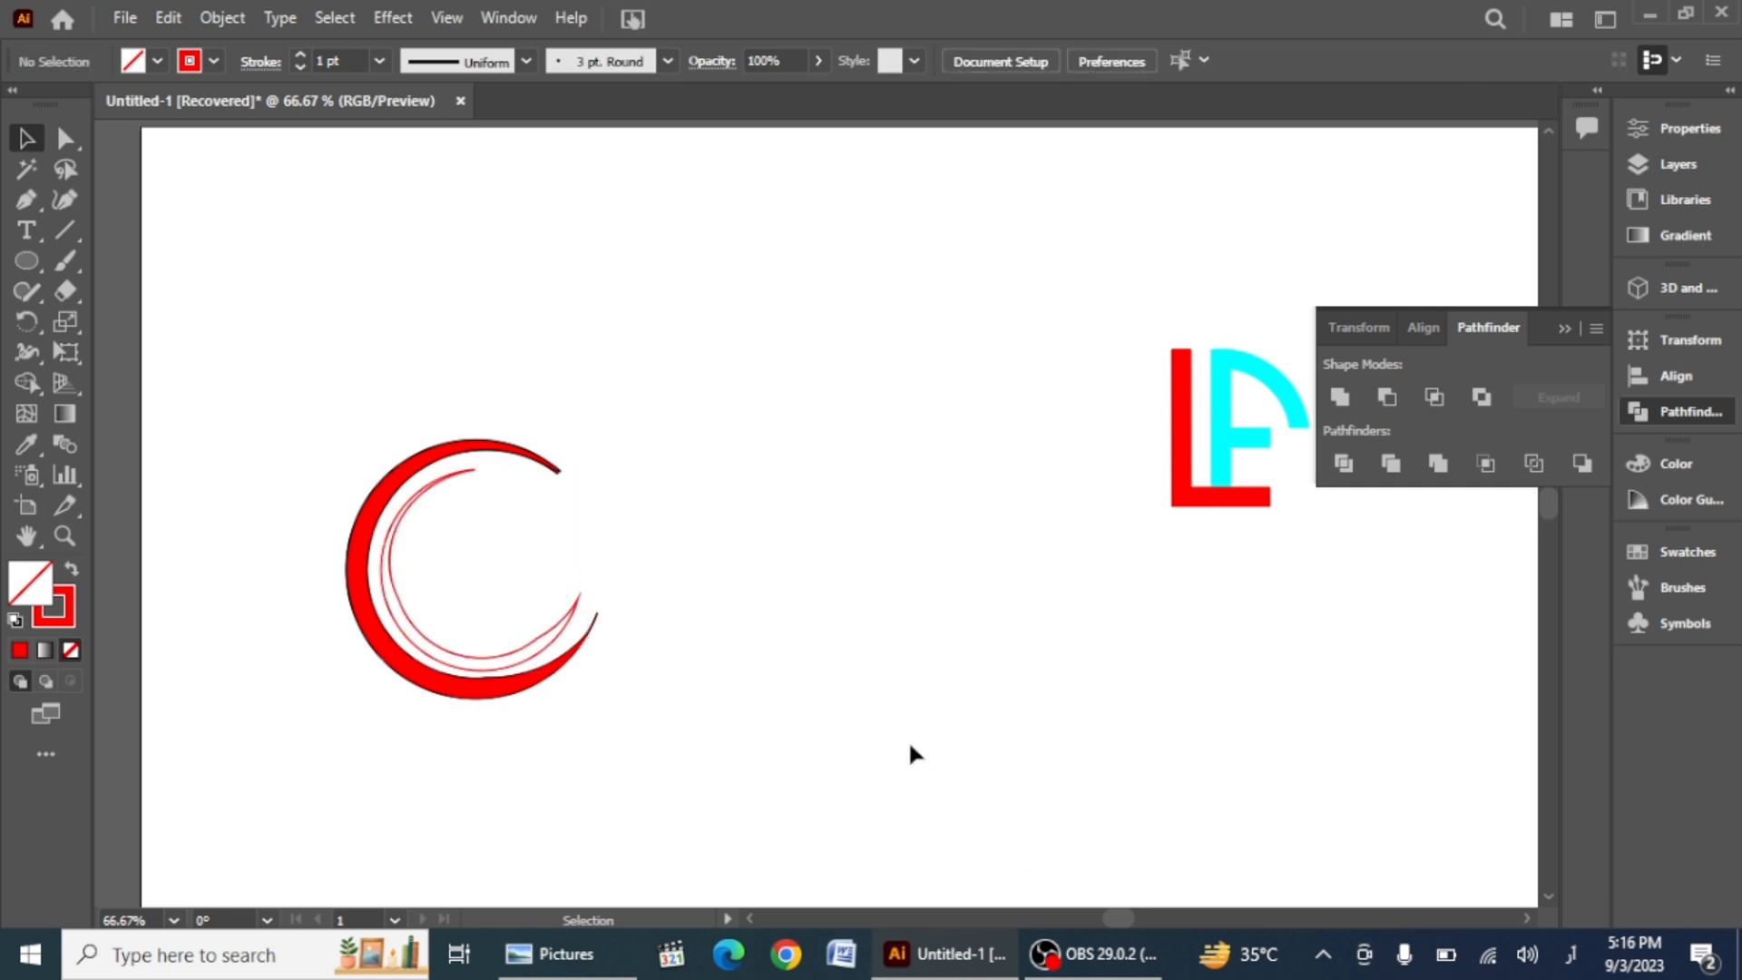
Step: Give the inner crescent a red fill with no stroke
left_click(388, 565)
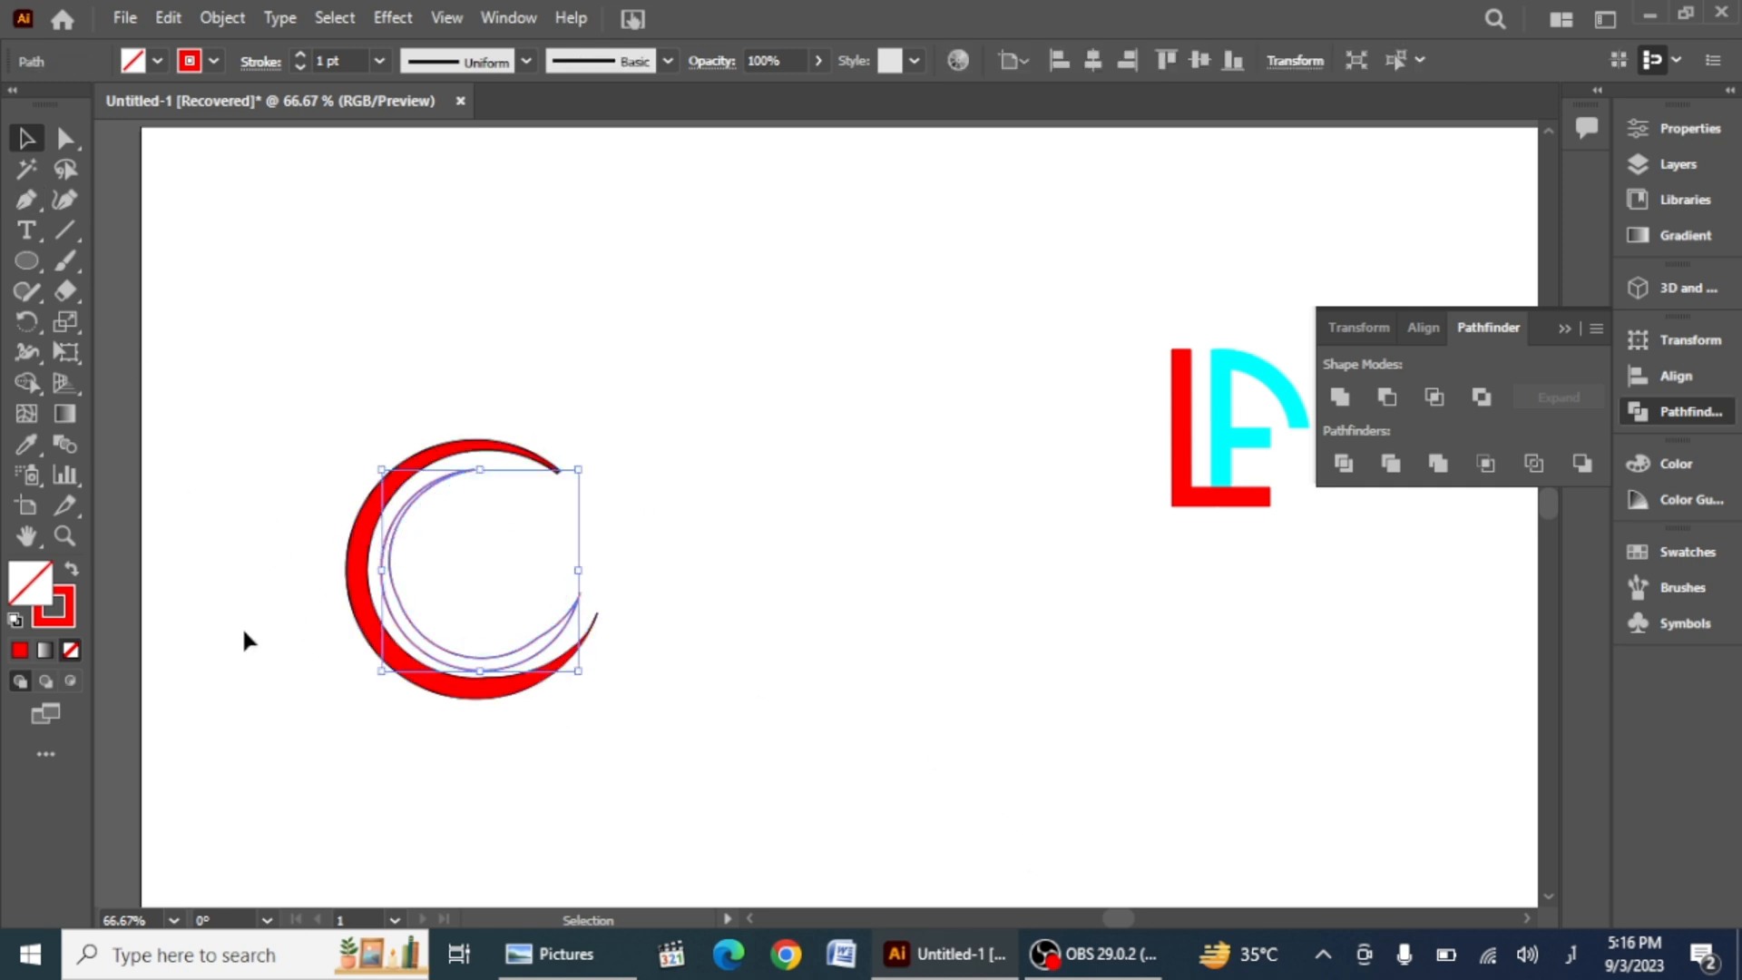
left_click(72, 571)
left_click(321, 747)
left_click(418, 635)
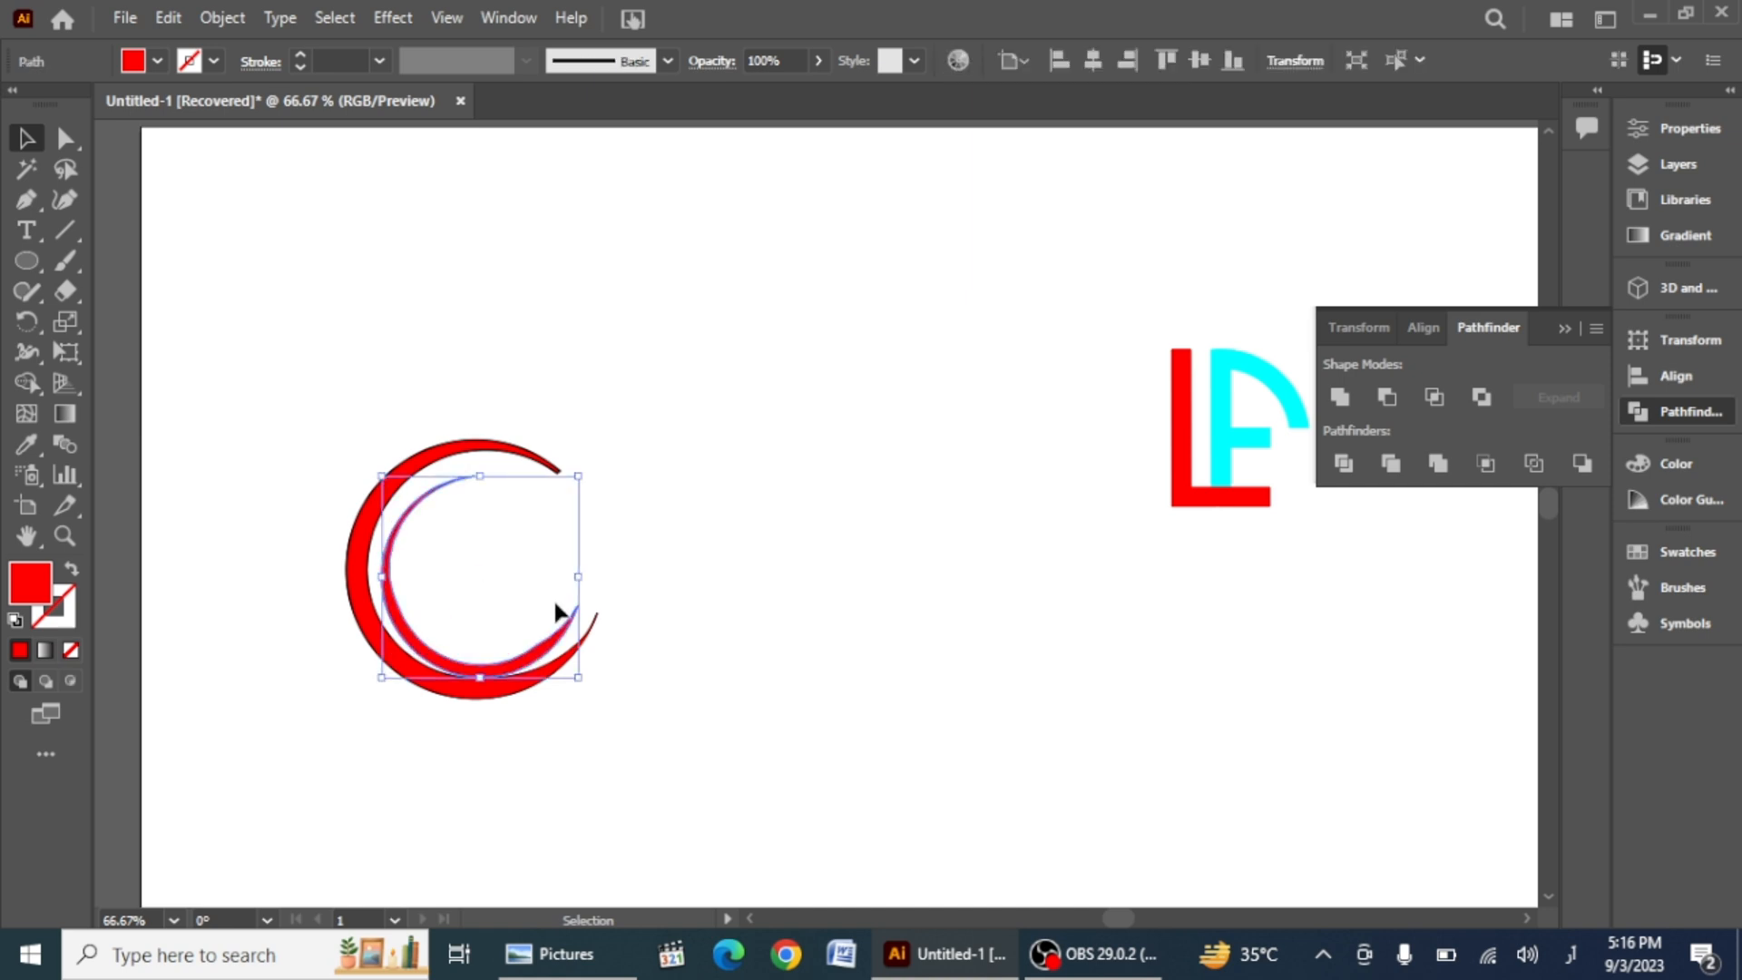
left_click_drag(555, 632, 550, 630)
left_click(481, 756)
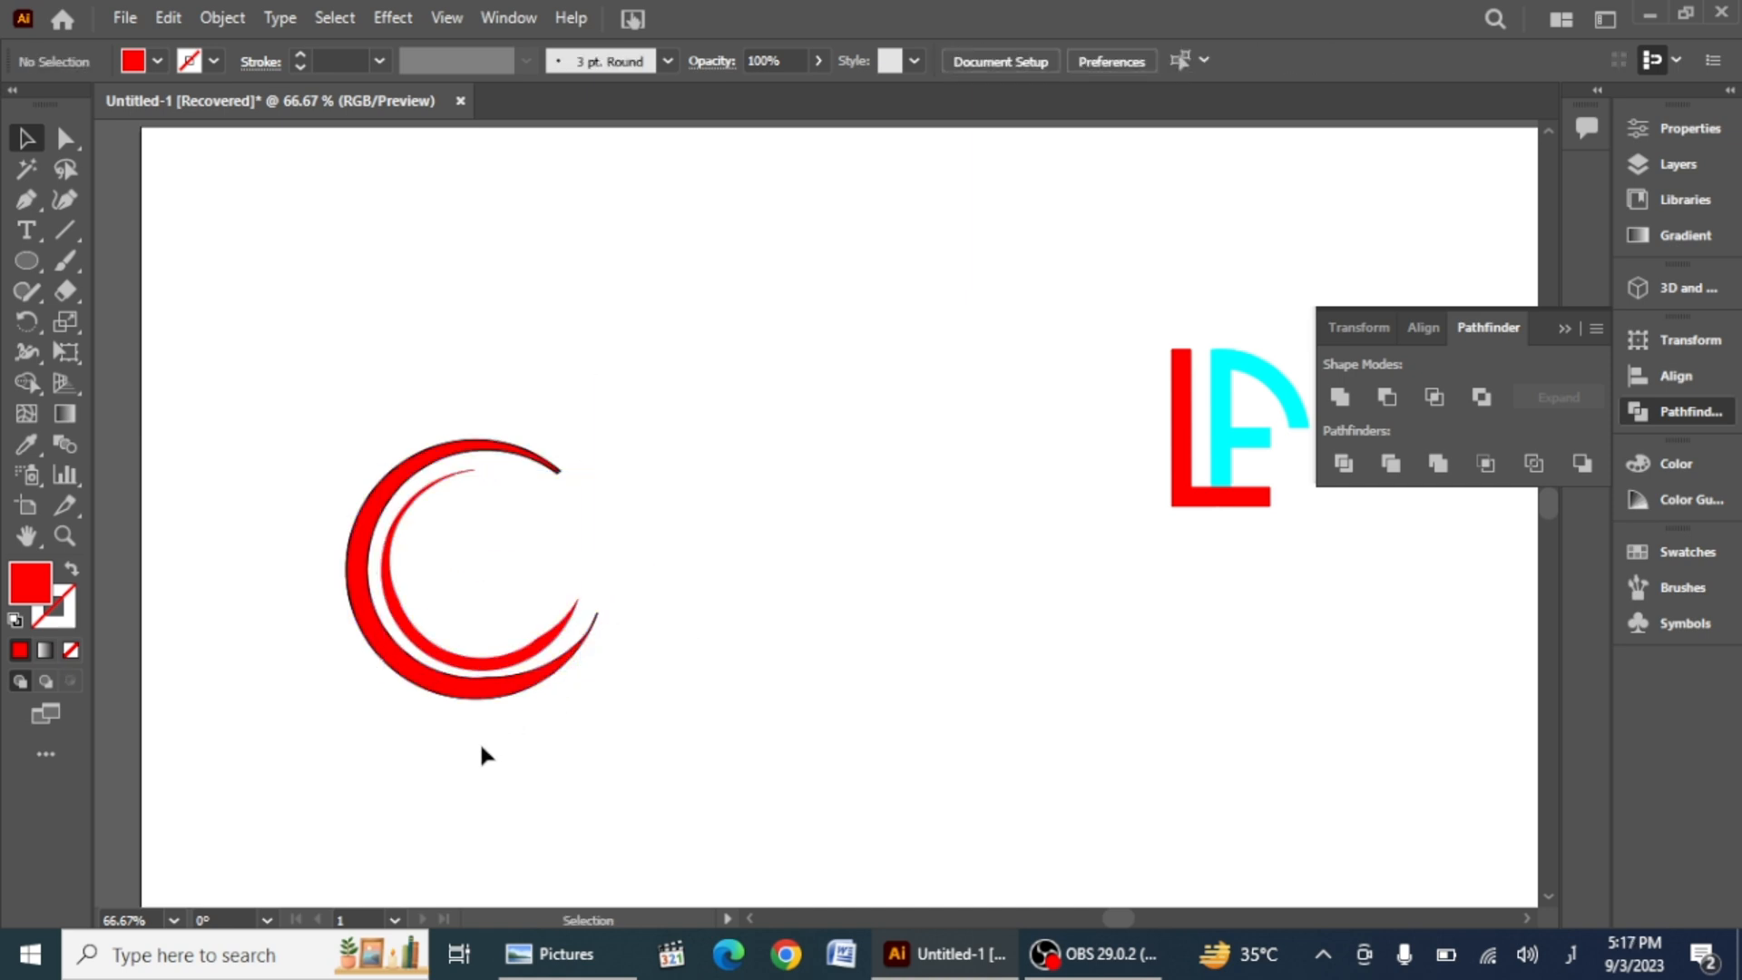
Step: Smooth the outer crescent's edge with the Smooth tool
left_click(479, 695)
left_click_drag(24, 298, 156, 352)
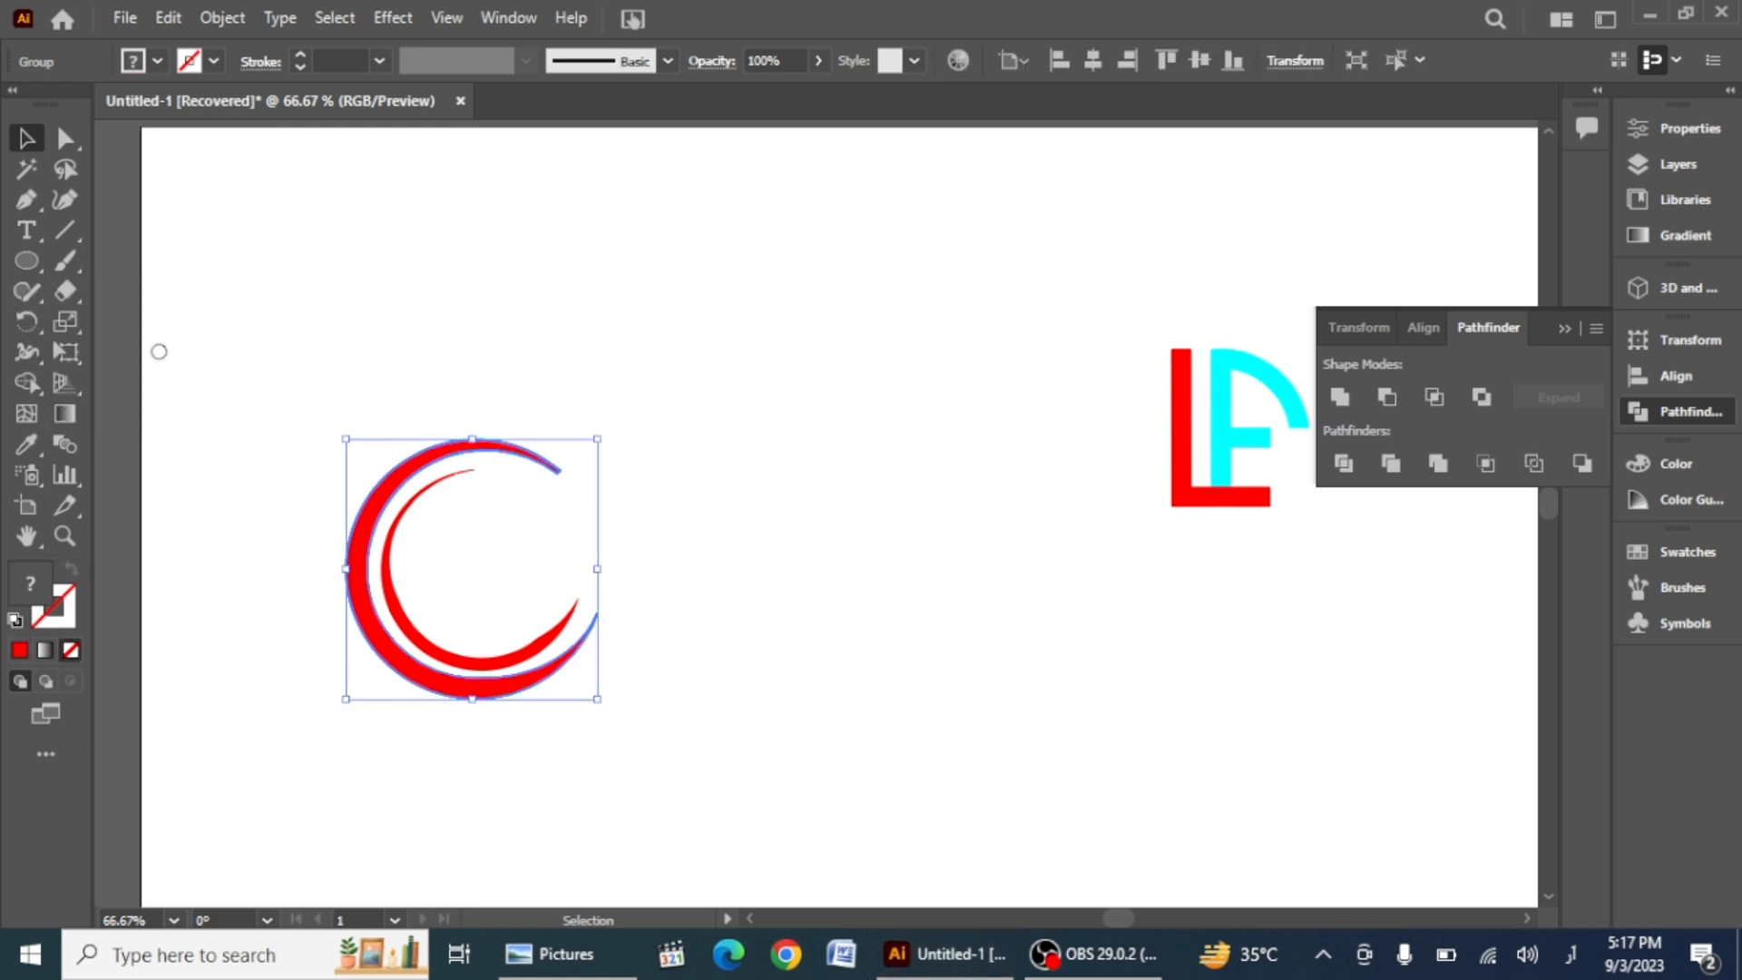
mouse_move(449, 670)
left_mouse_down()
mouse_move(498, 695)
mouse_move(372, 662)
mouse_move(373, 515)
mouse_move(558, 472)
left_mouse_up()
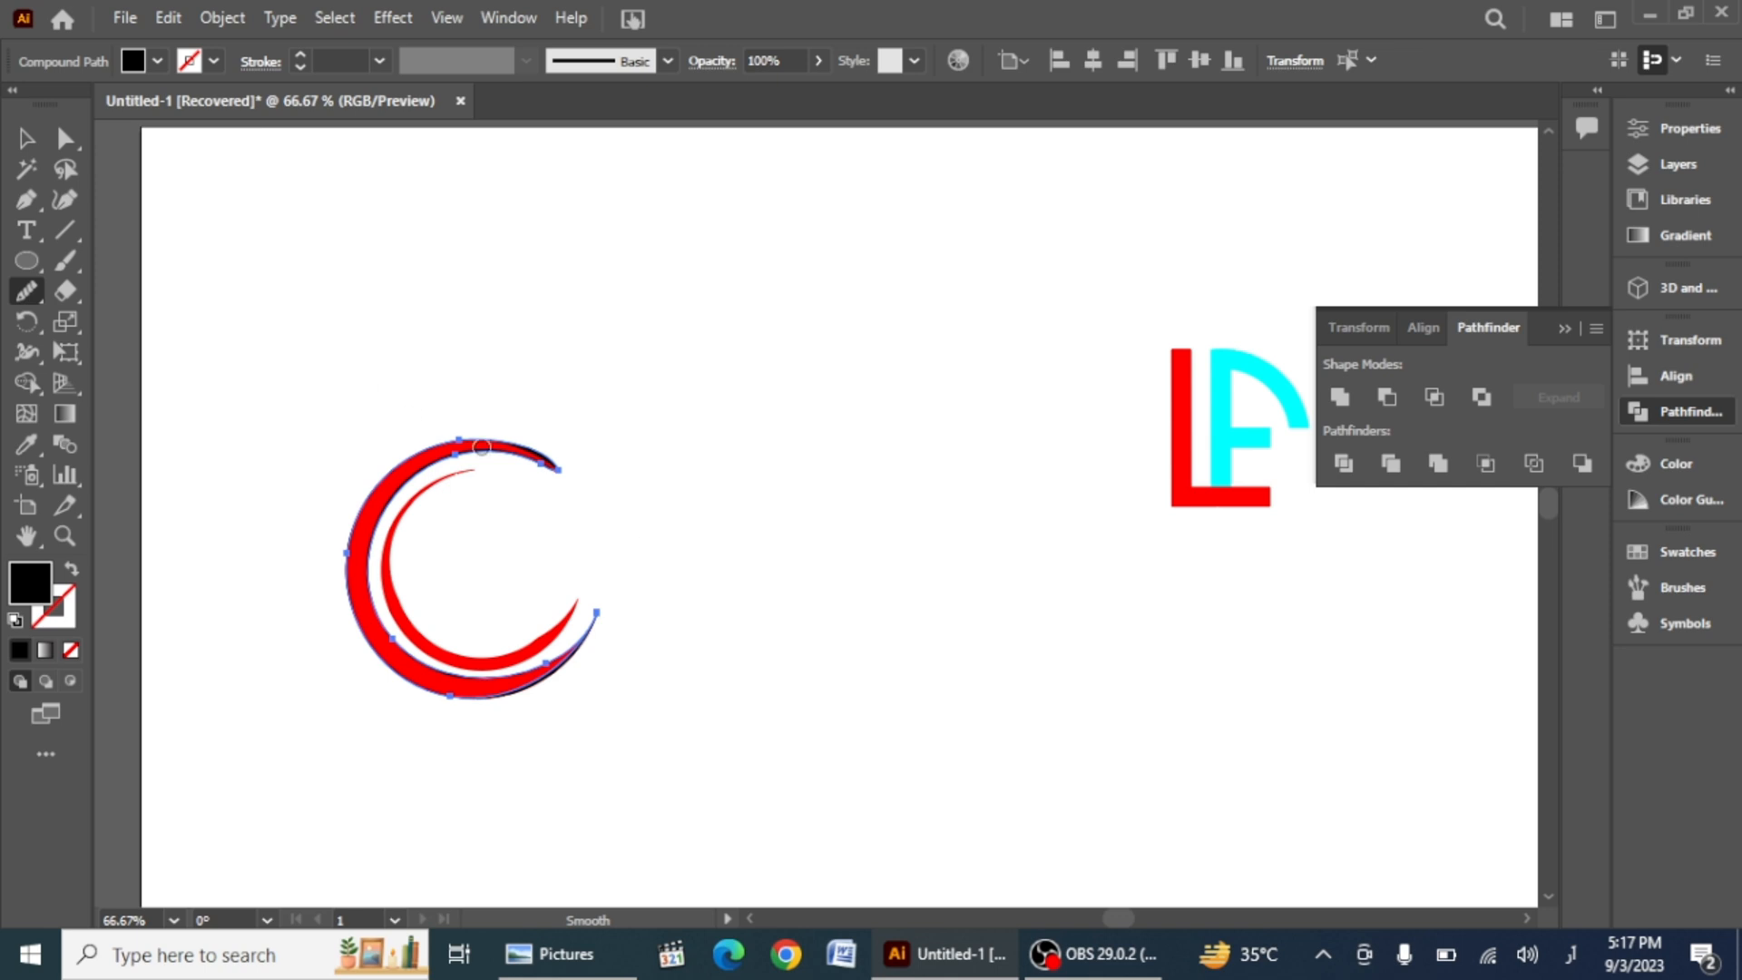
left_click(25, 138)
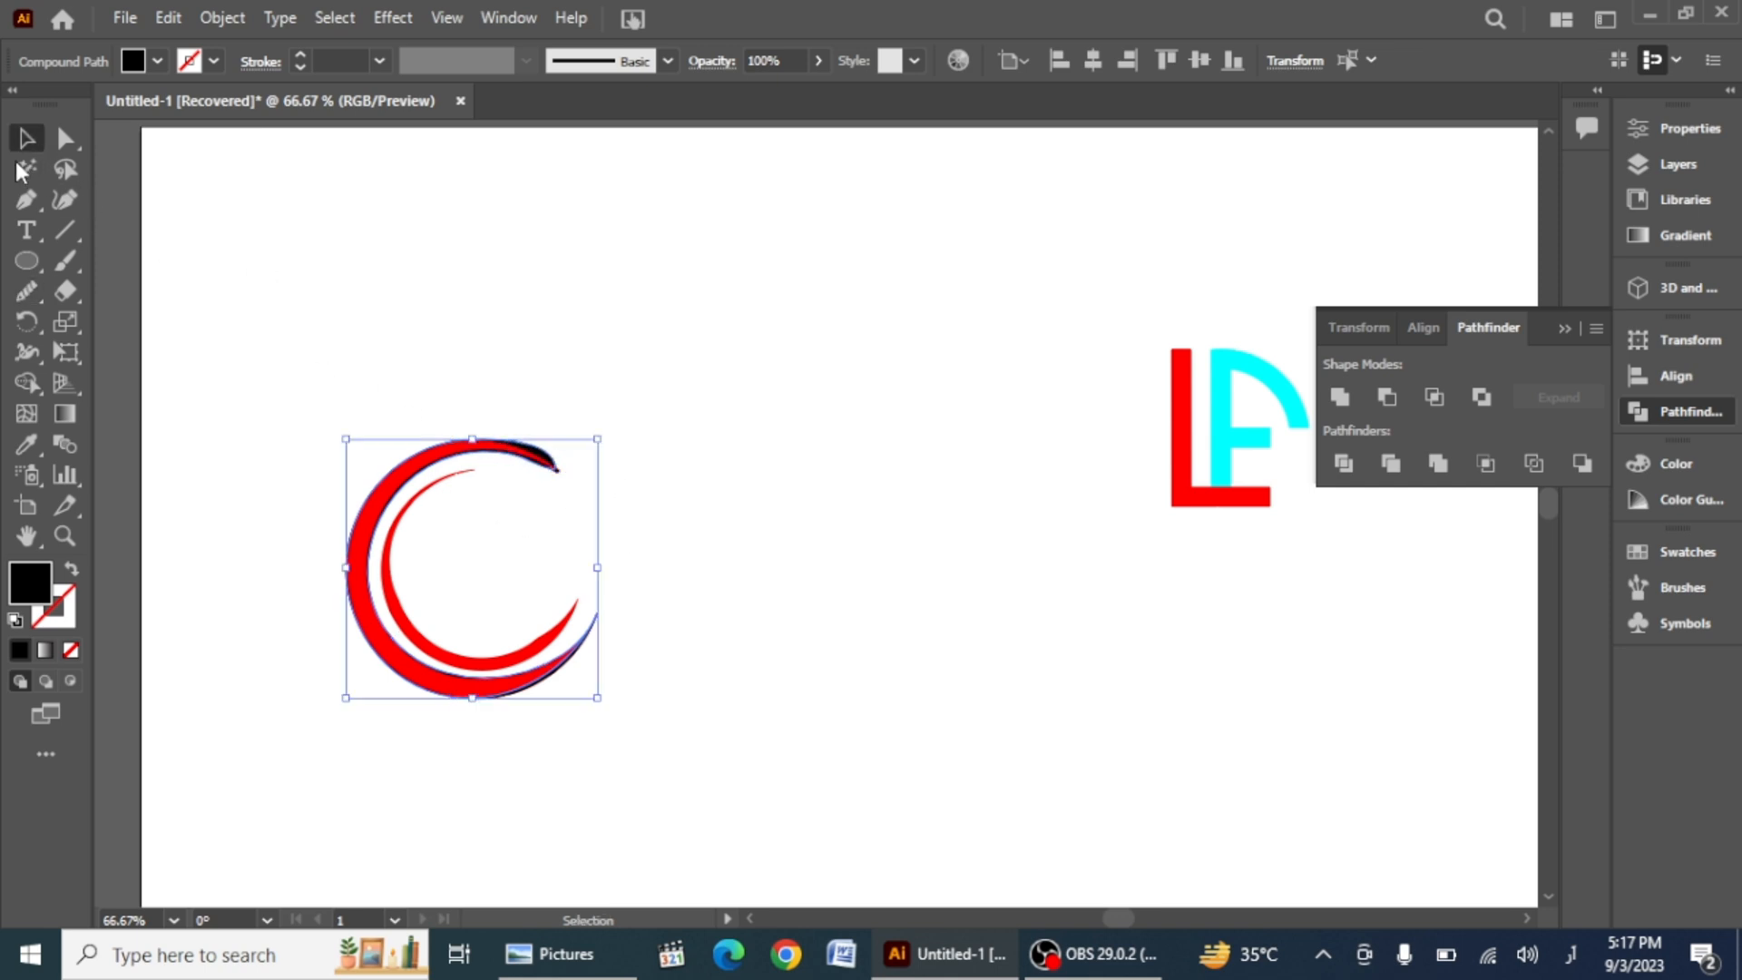
left_click(228, 484)
left_click_drag(507, 445, 506, 452)
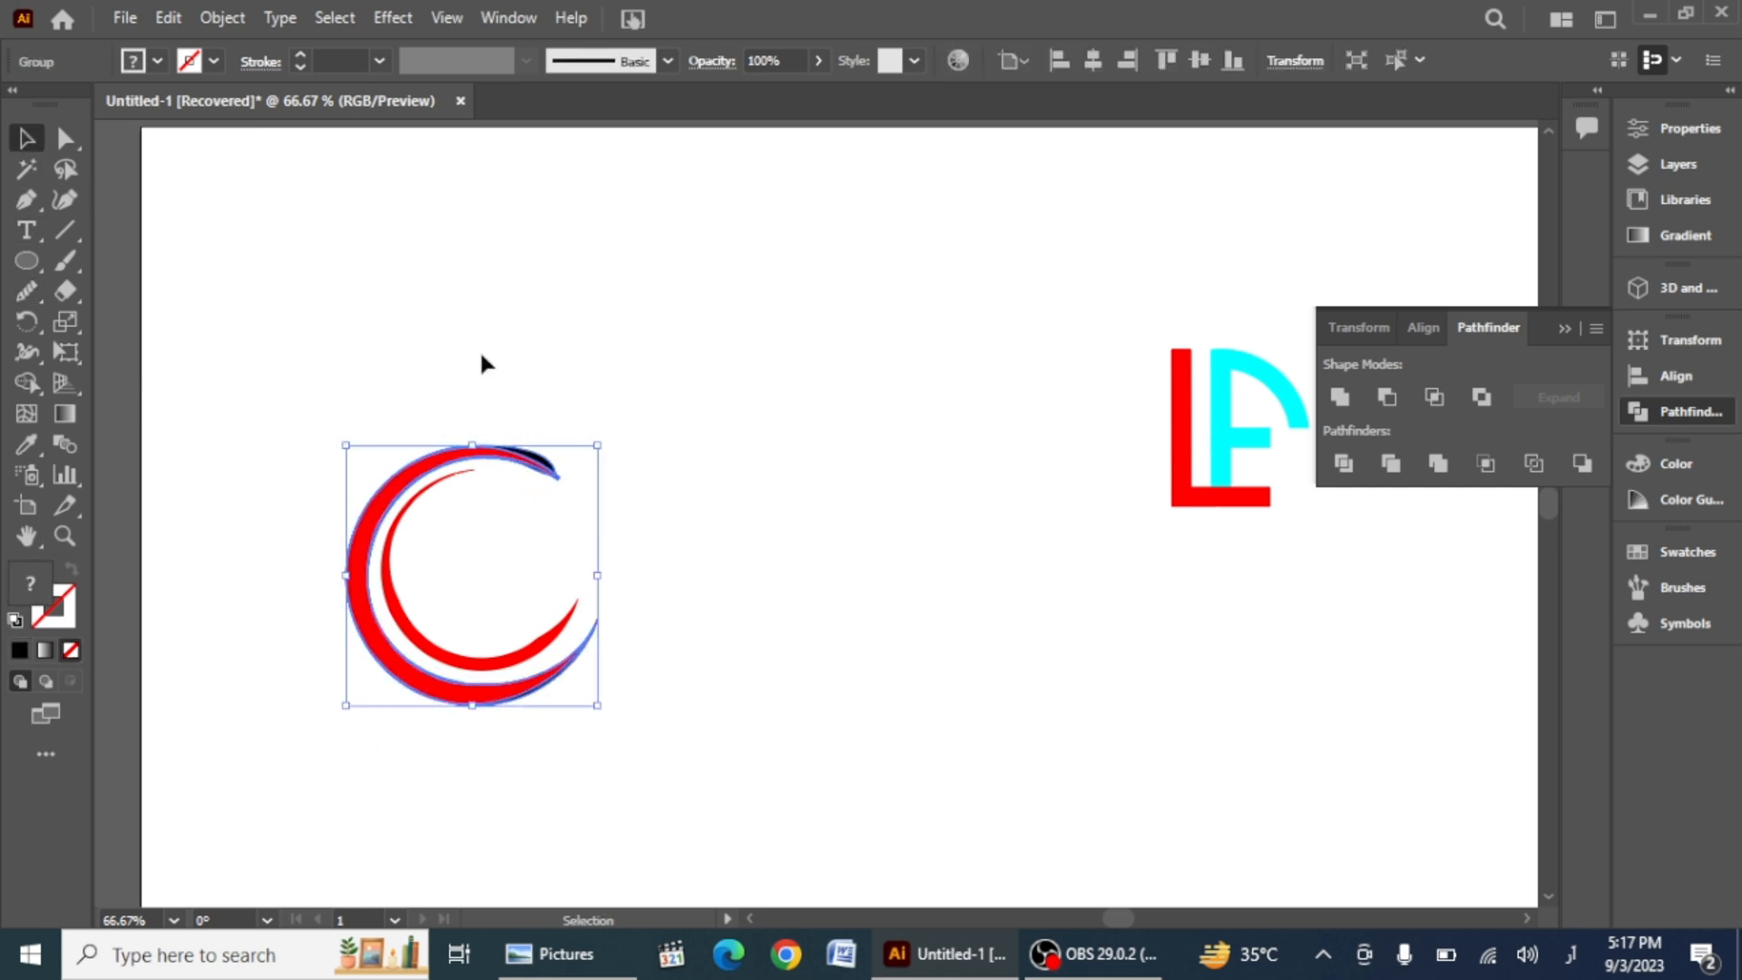
Step: Separate the crescents, moving the outer crescent to the upper left and the inner one below
left_click(156, 61)
left_click(358, 628)
left_click_drag(362, 622, 260, 356)
right_click(689, 549)
left_click(738, 311)
left_click(672, 552)
left_click_drag(397, 583, 454, 655)
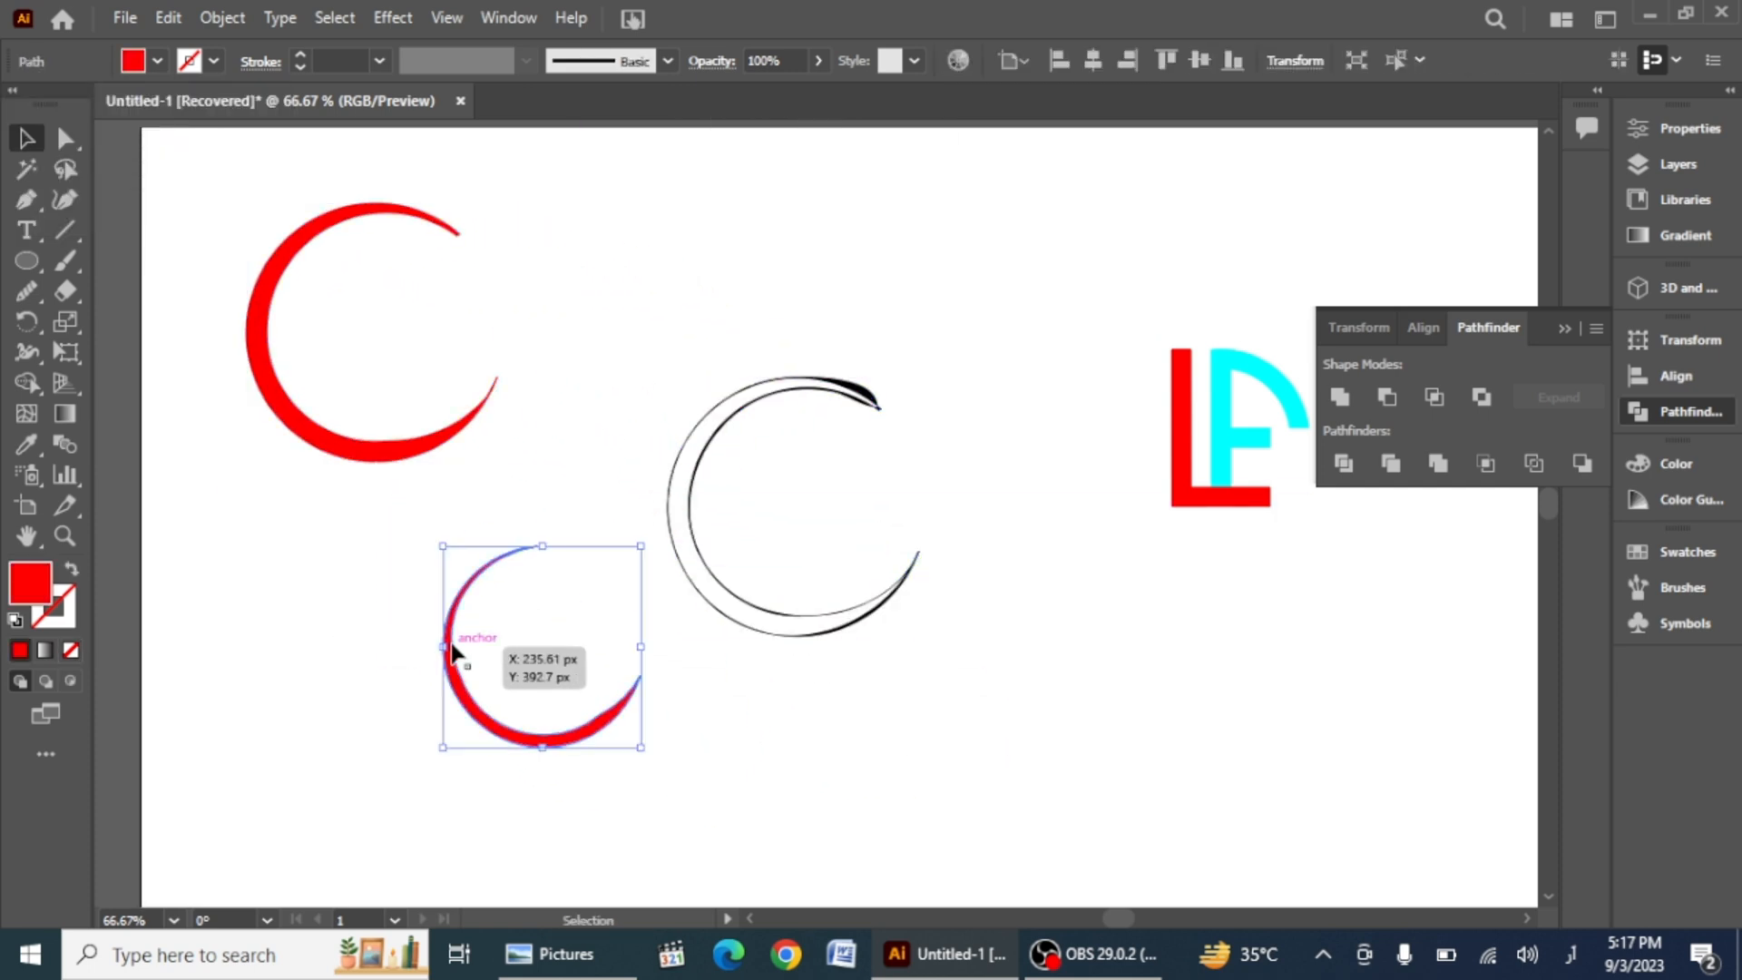
Step: Smooth the inner crescent's curve with the Smooth tool
right_click(453, 651)
left_click(568, 298)
left_click(462, 775)
left_click(516, 746)
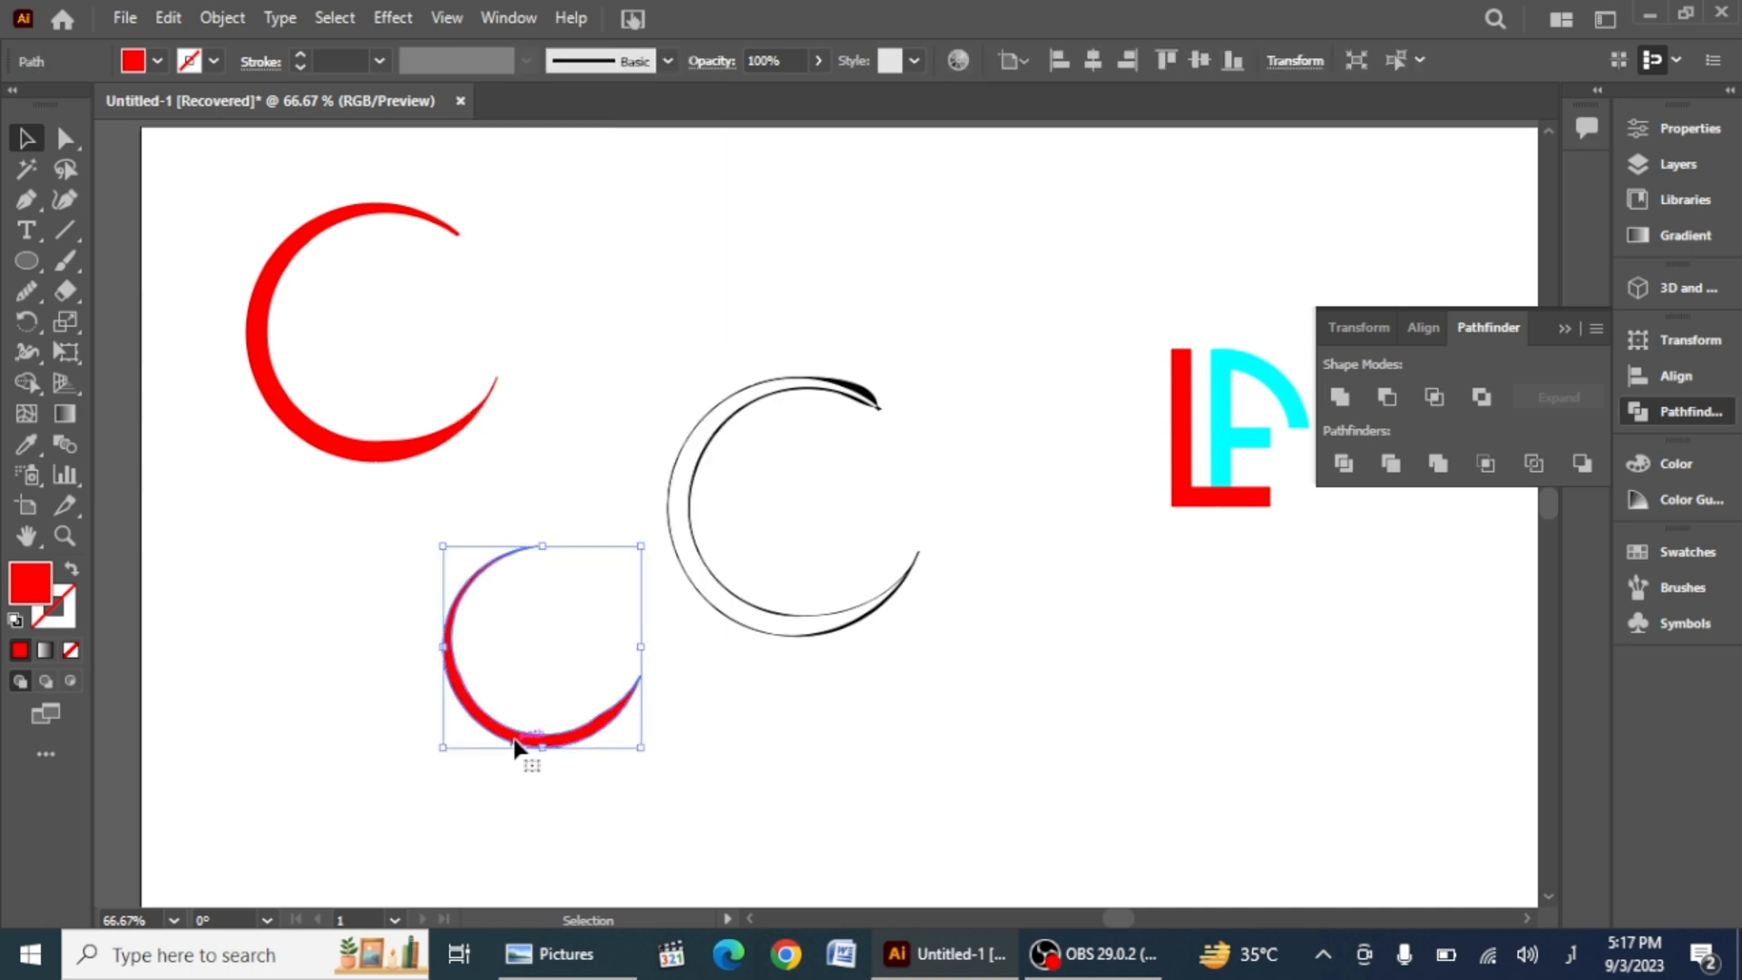
left_click(29, 294)
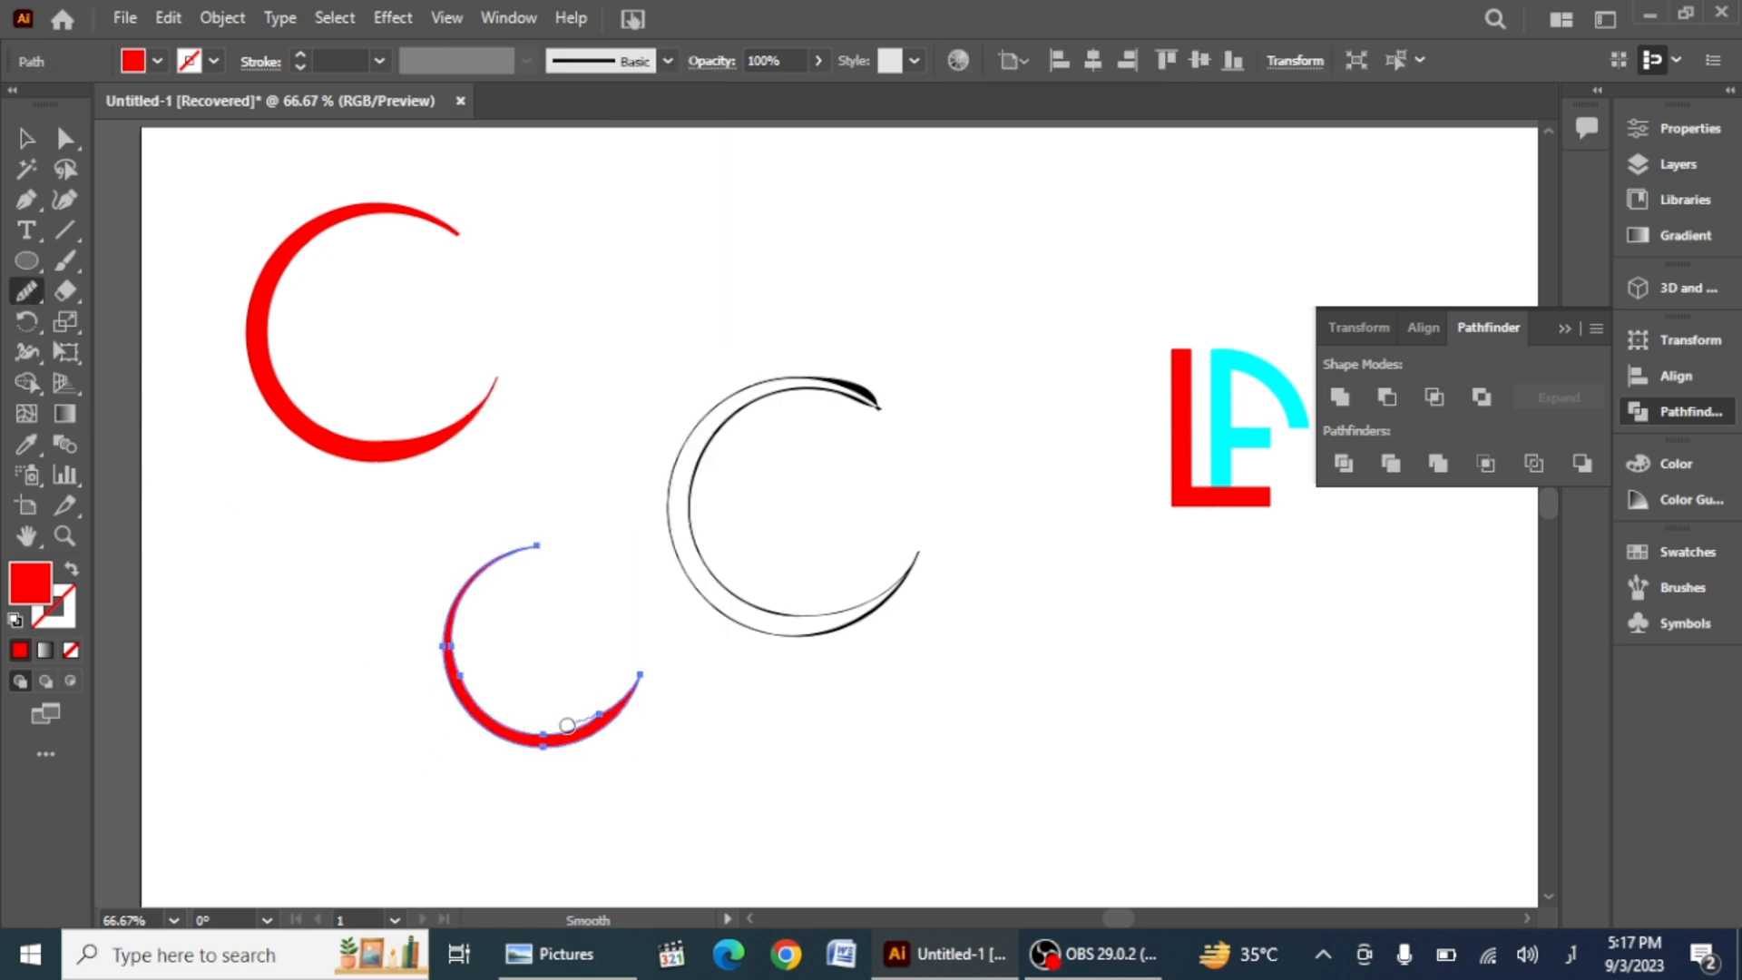
mouse_move(567, 725)
left_mouse_down()
mouse_move(493, 726)
mouse_move(439, 638)
mouse_move(454, 667)
mouse_move(461, 566)
mouse_move(496, 560)
mouse_move(466, 590)
mouse_move(498, 532)
mouse_move(458, 692)
mouse_move(454, 611)
mouse_move(513, 582)
left_mouse_up()
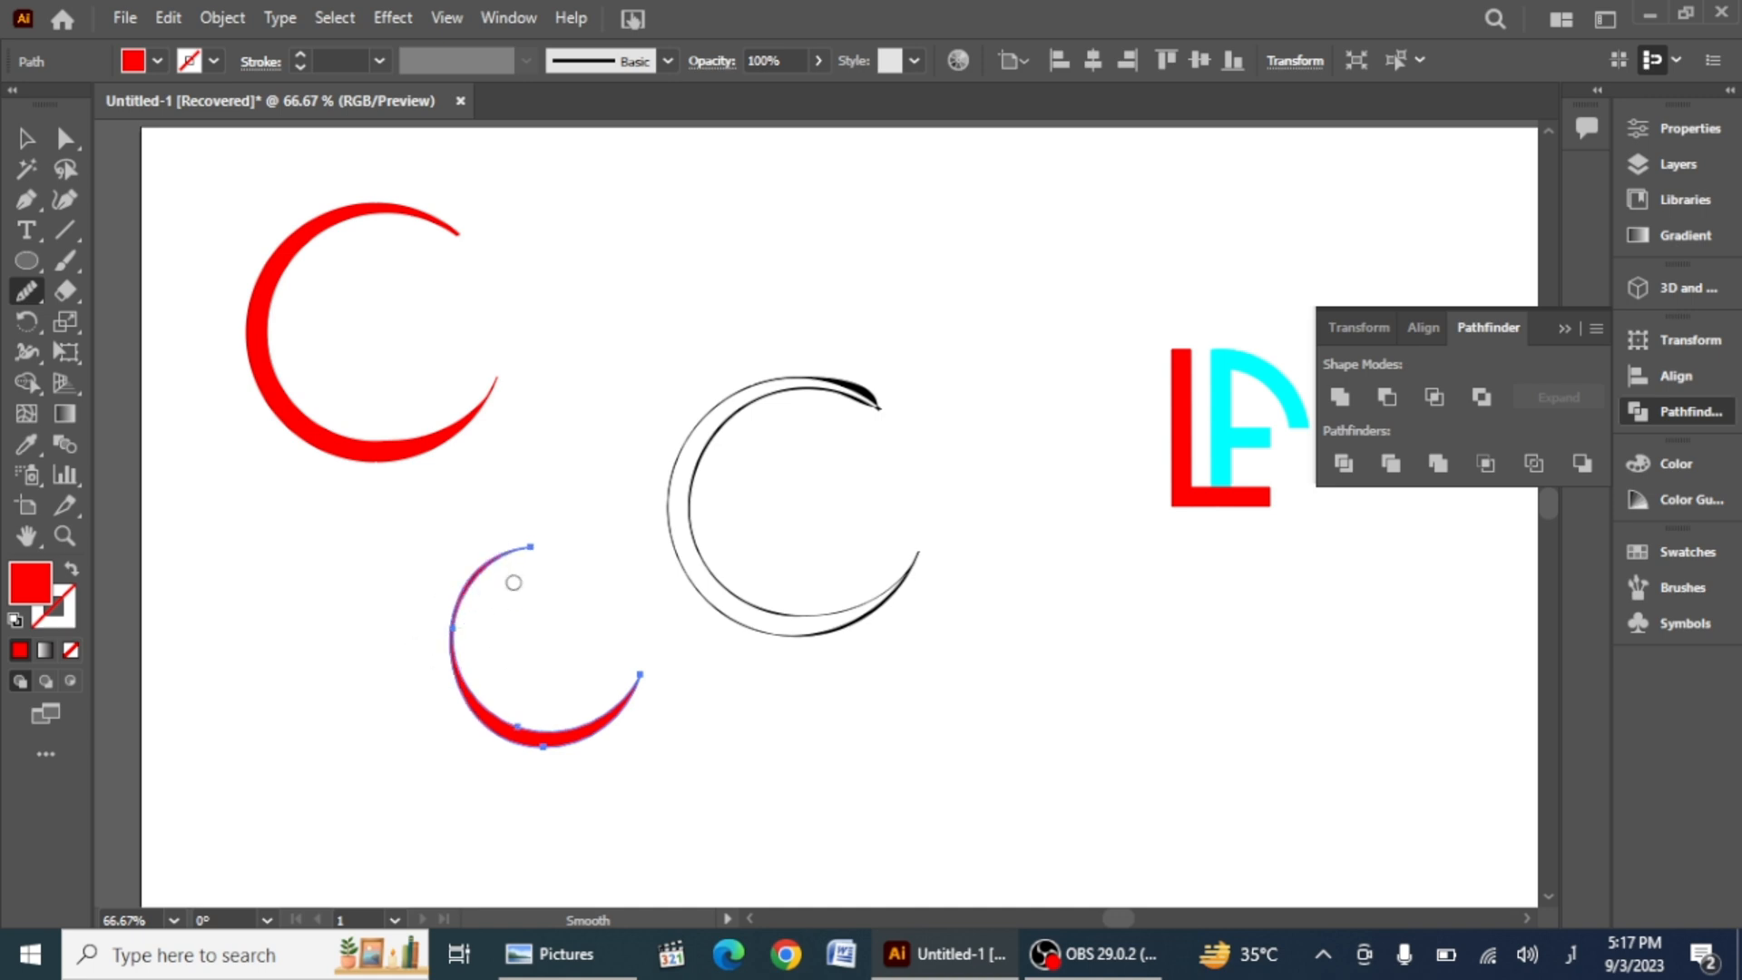
left_click_drag(451, 637, 442, 677)
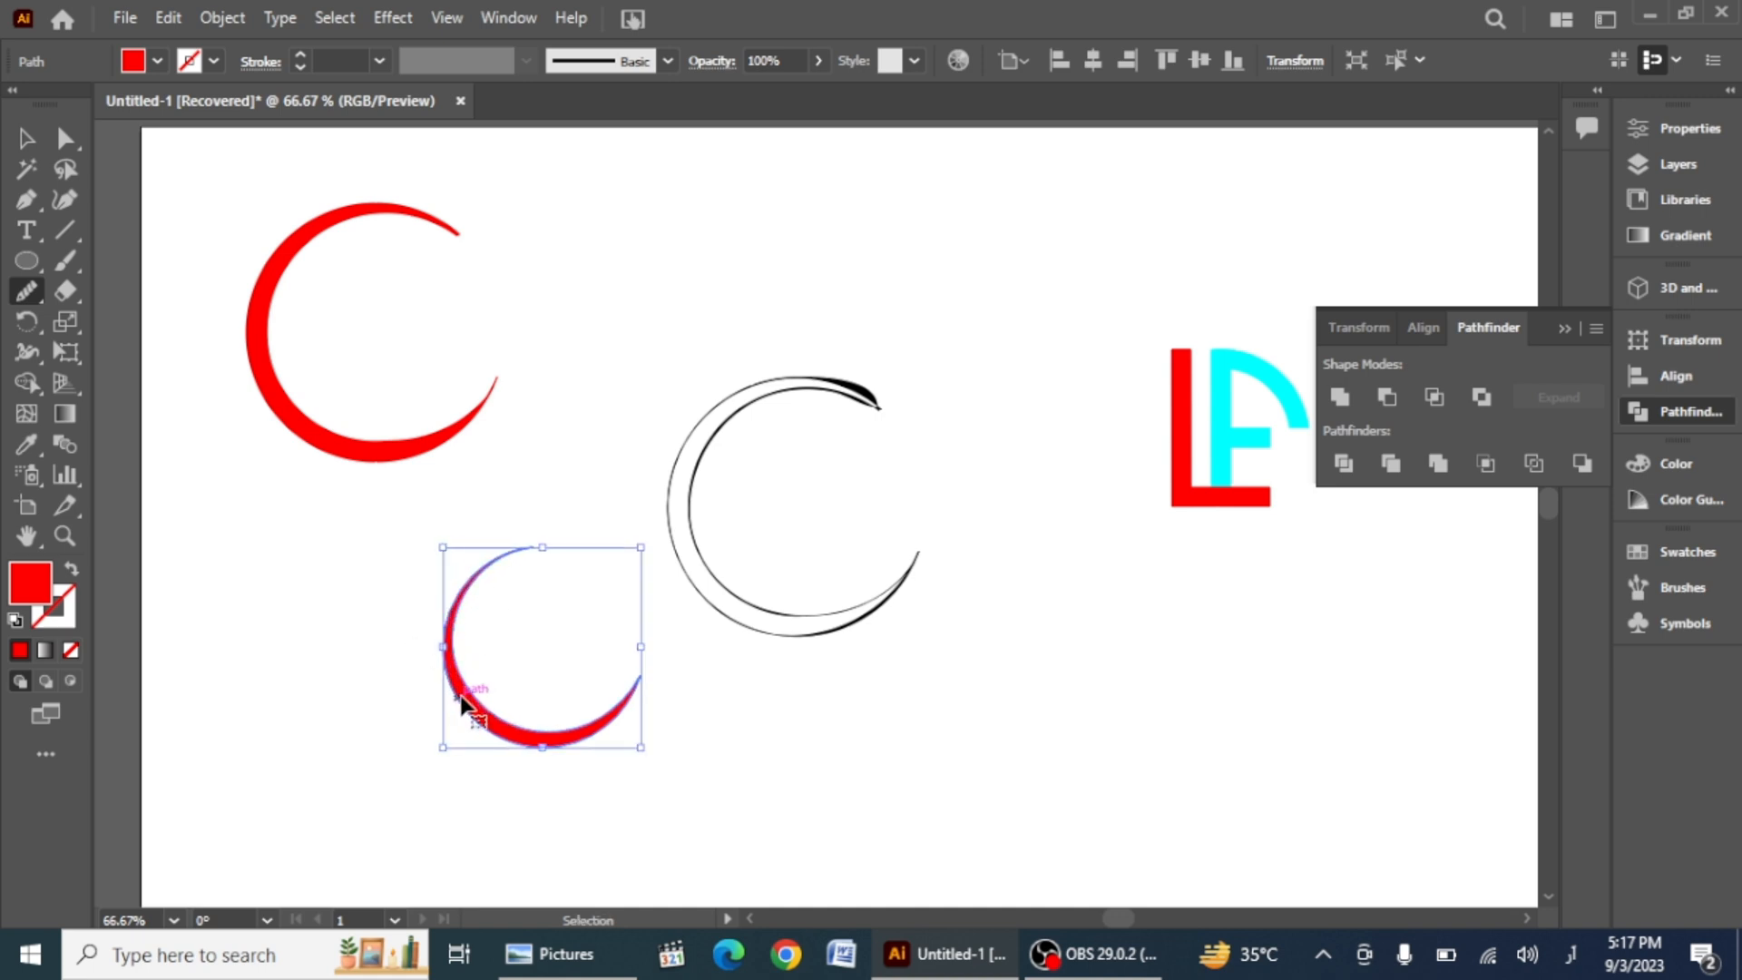
key("v")
Step: Move the inner crescent back inside the outer crescent and rotate it to follow its curve
left_click(374, 696)
left_click_drag(445, 675, 291, 362)
mouse_move(494, 225)
left_mouse_down()
mouse_move(504, 195)
mouse_move(490, 213)
left_mouse_up()
left_click_drag(307, 379, 302, 374)
left_click_drag(475, 334, 502, 352)
left_click_drag(339, 404, 334, 404)
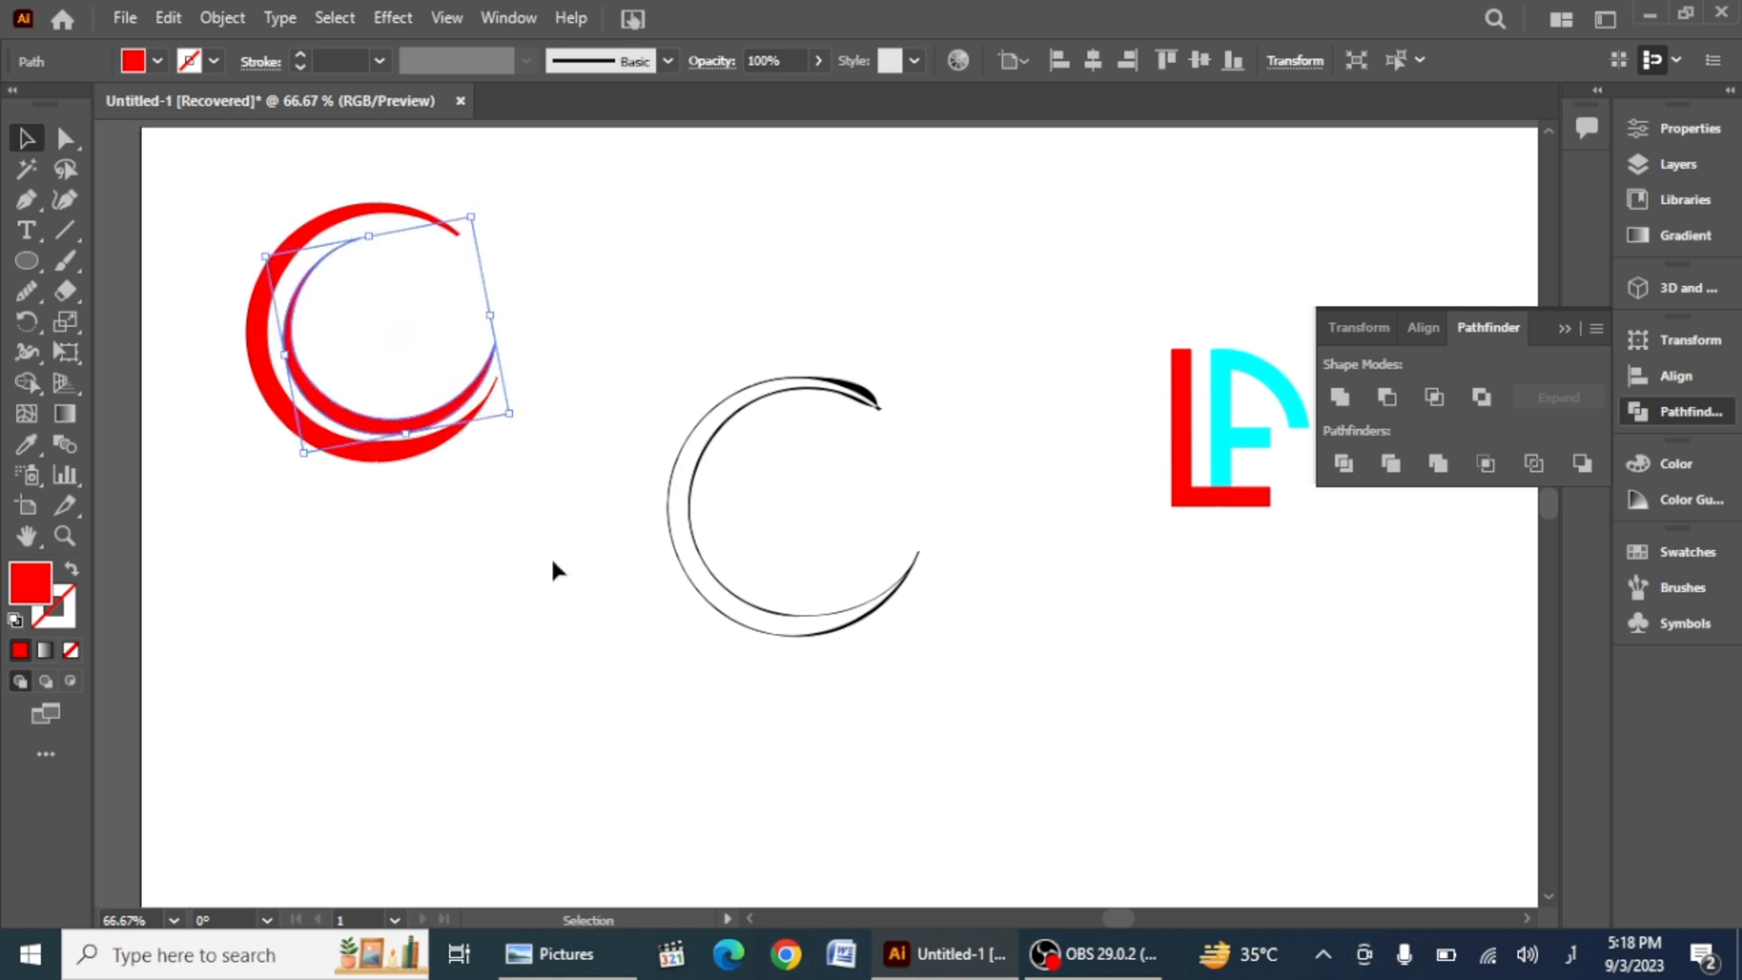
Step: Nudge the inner crescent into alignment within the outer crescent
key("Down")
key("Down")
key("Down")
key("Right")
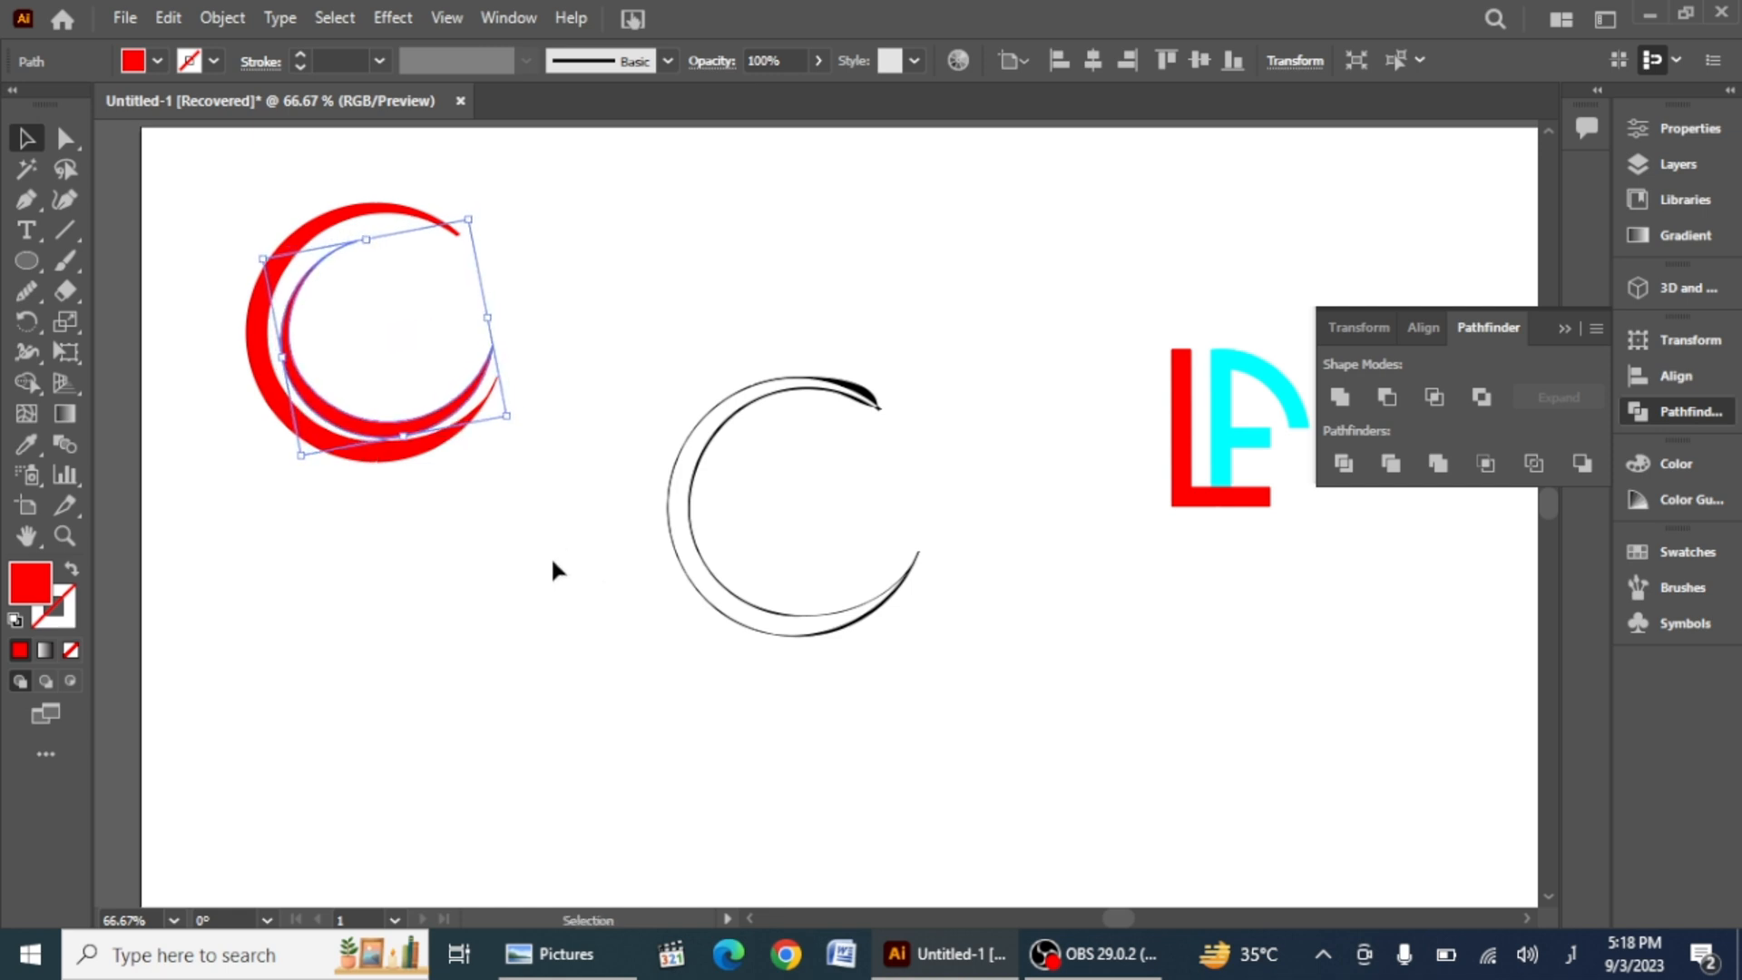
key("Up")
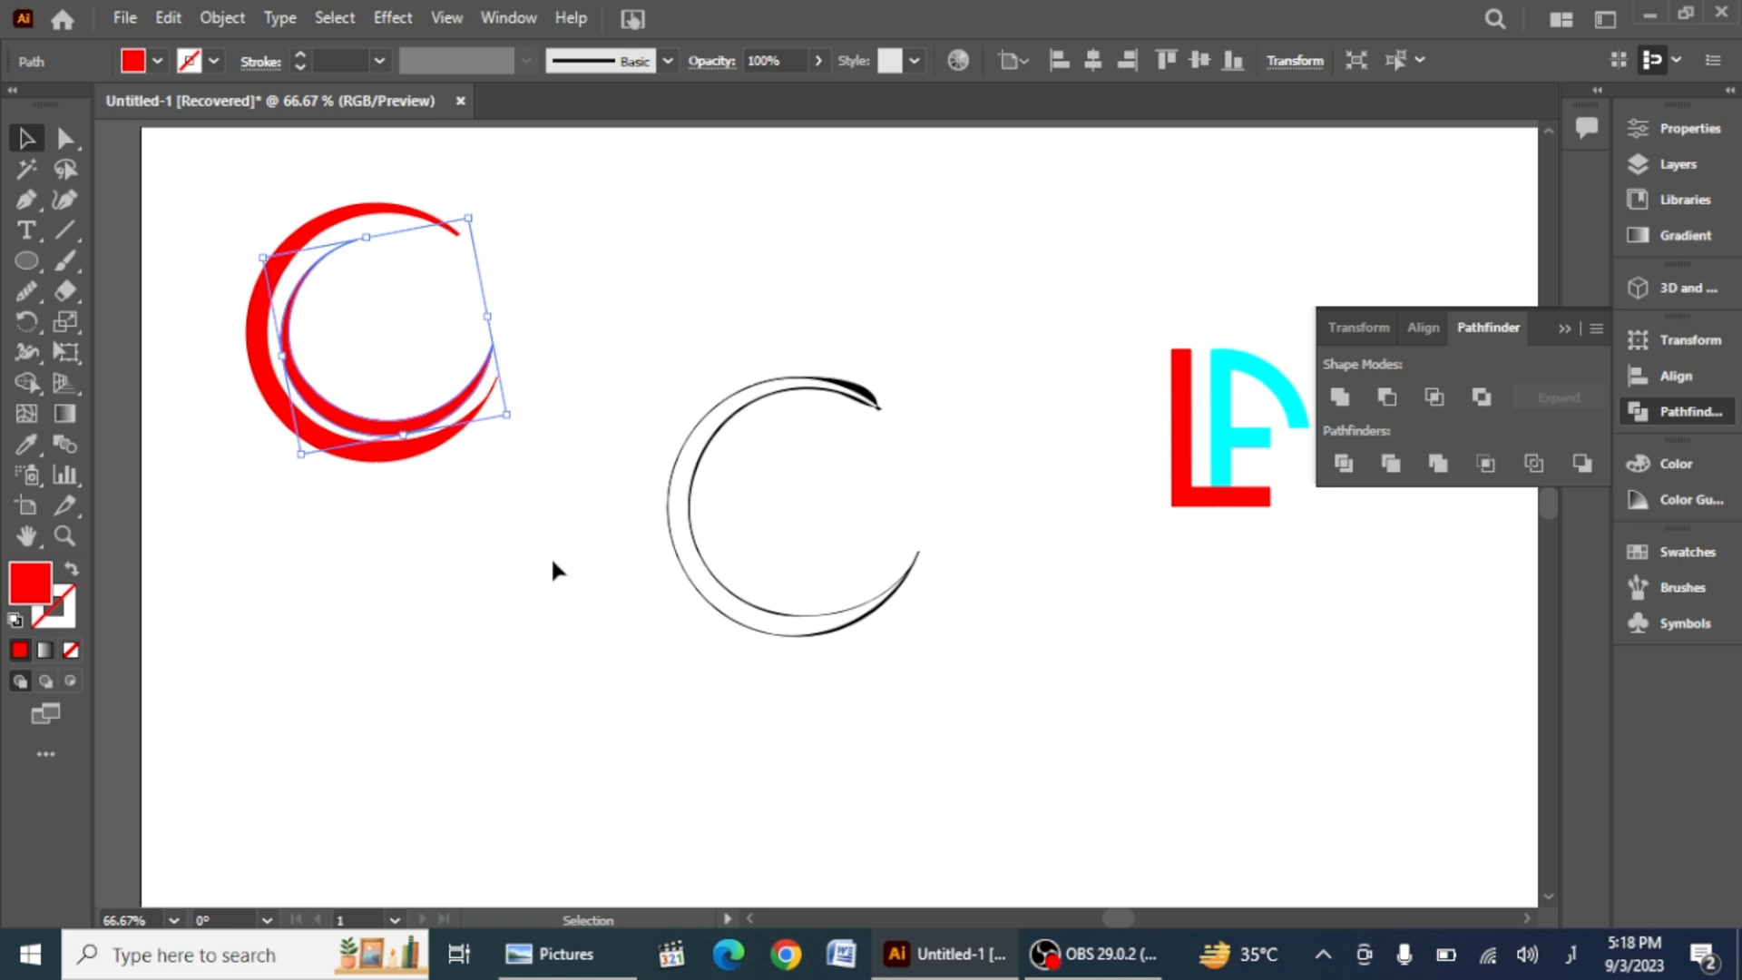
left_click(434, 610)
left_click_drag(447, 454, 447, 459)
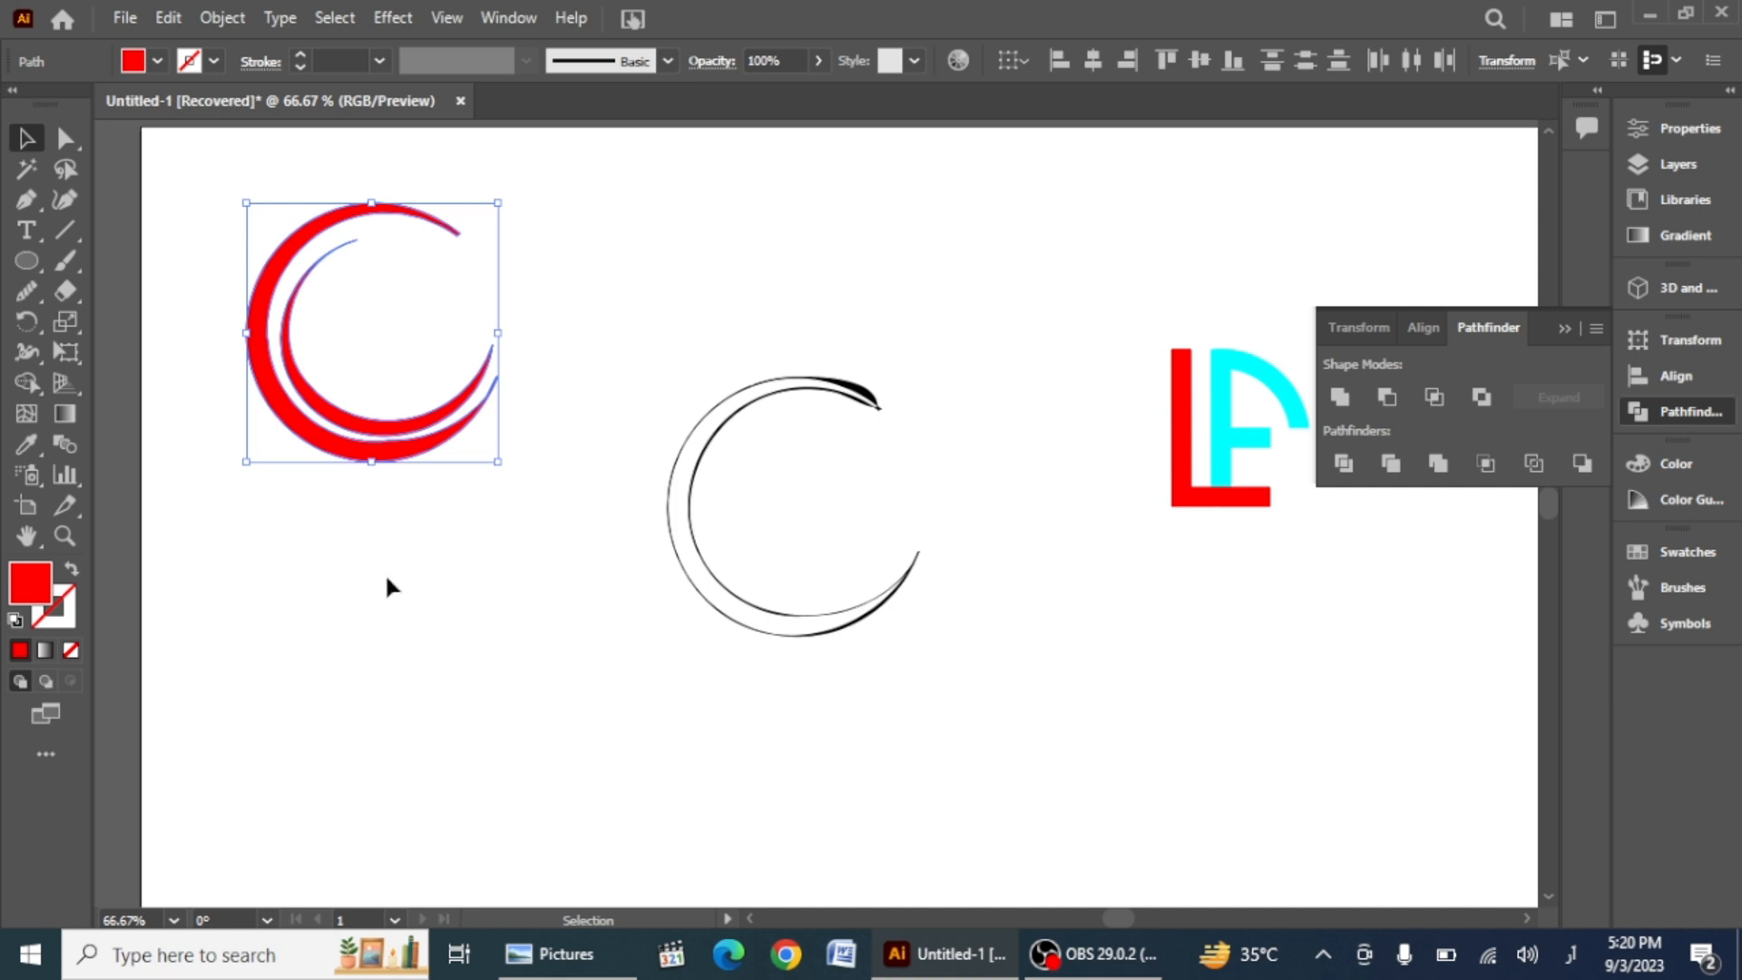
Step: Delete the outlined reference circle from the middle of the artboard
left_click(241, 684)
left_click(825, 633)
key("Delete")
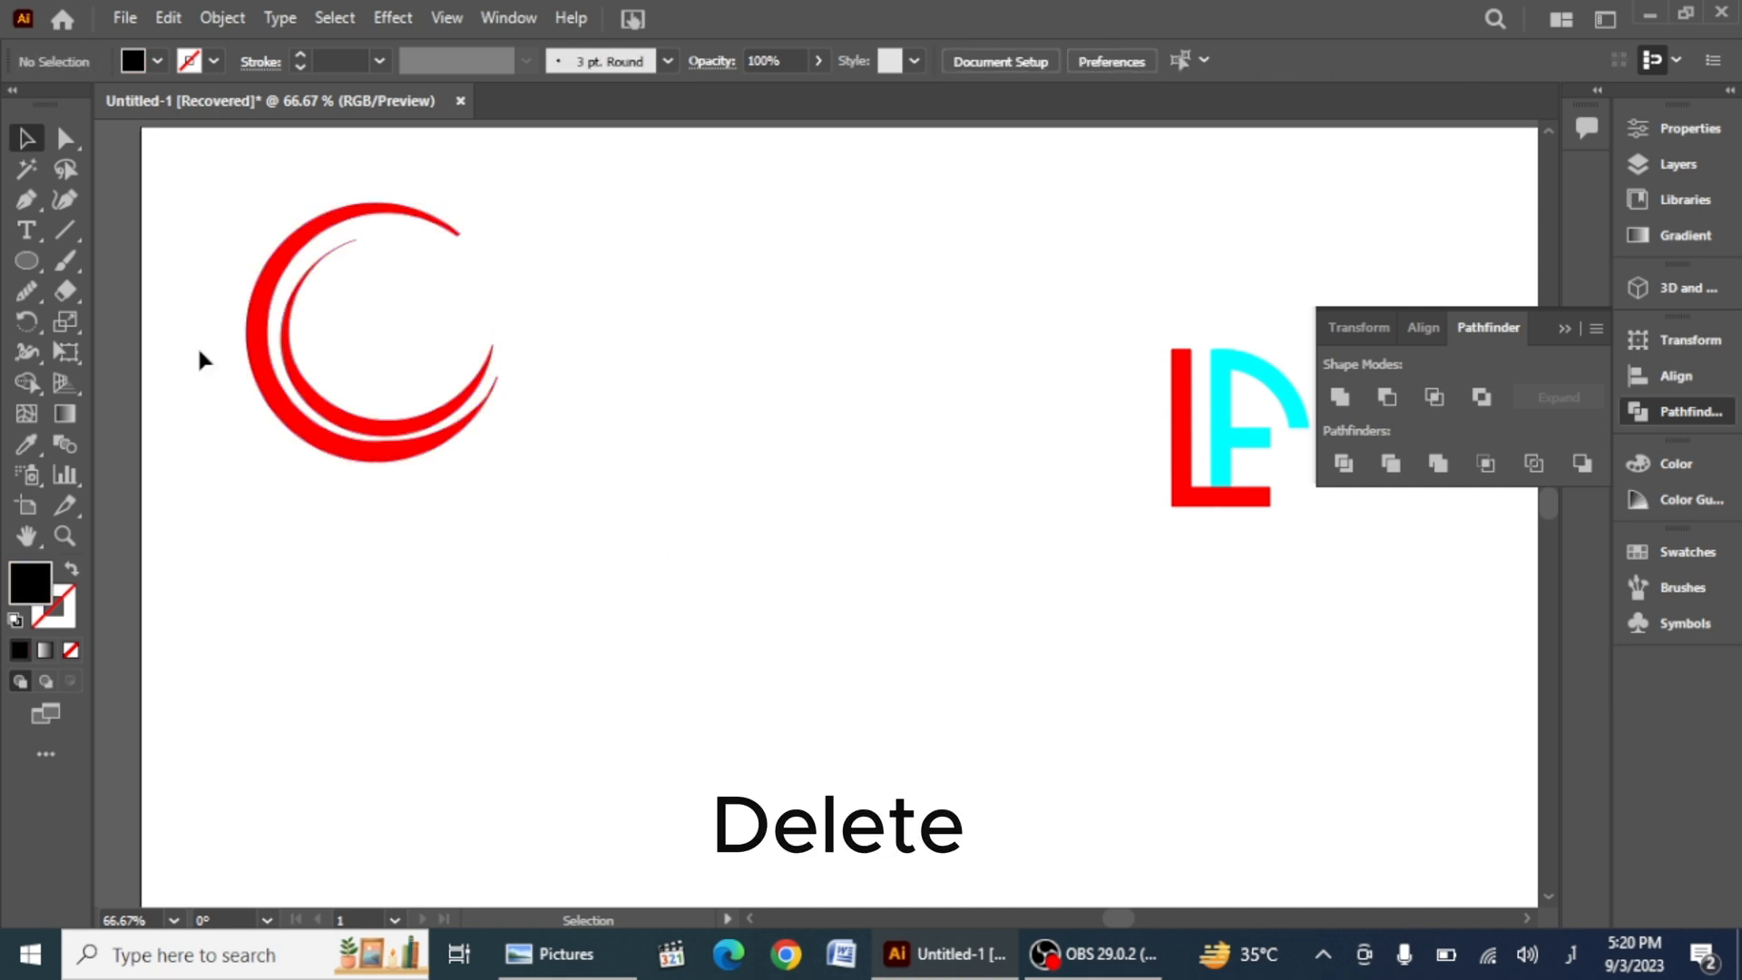
Step: Open the 3D and Materials panel and apply Inflate to both crescents
left_click_drag(505, 465, 504, 478)
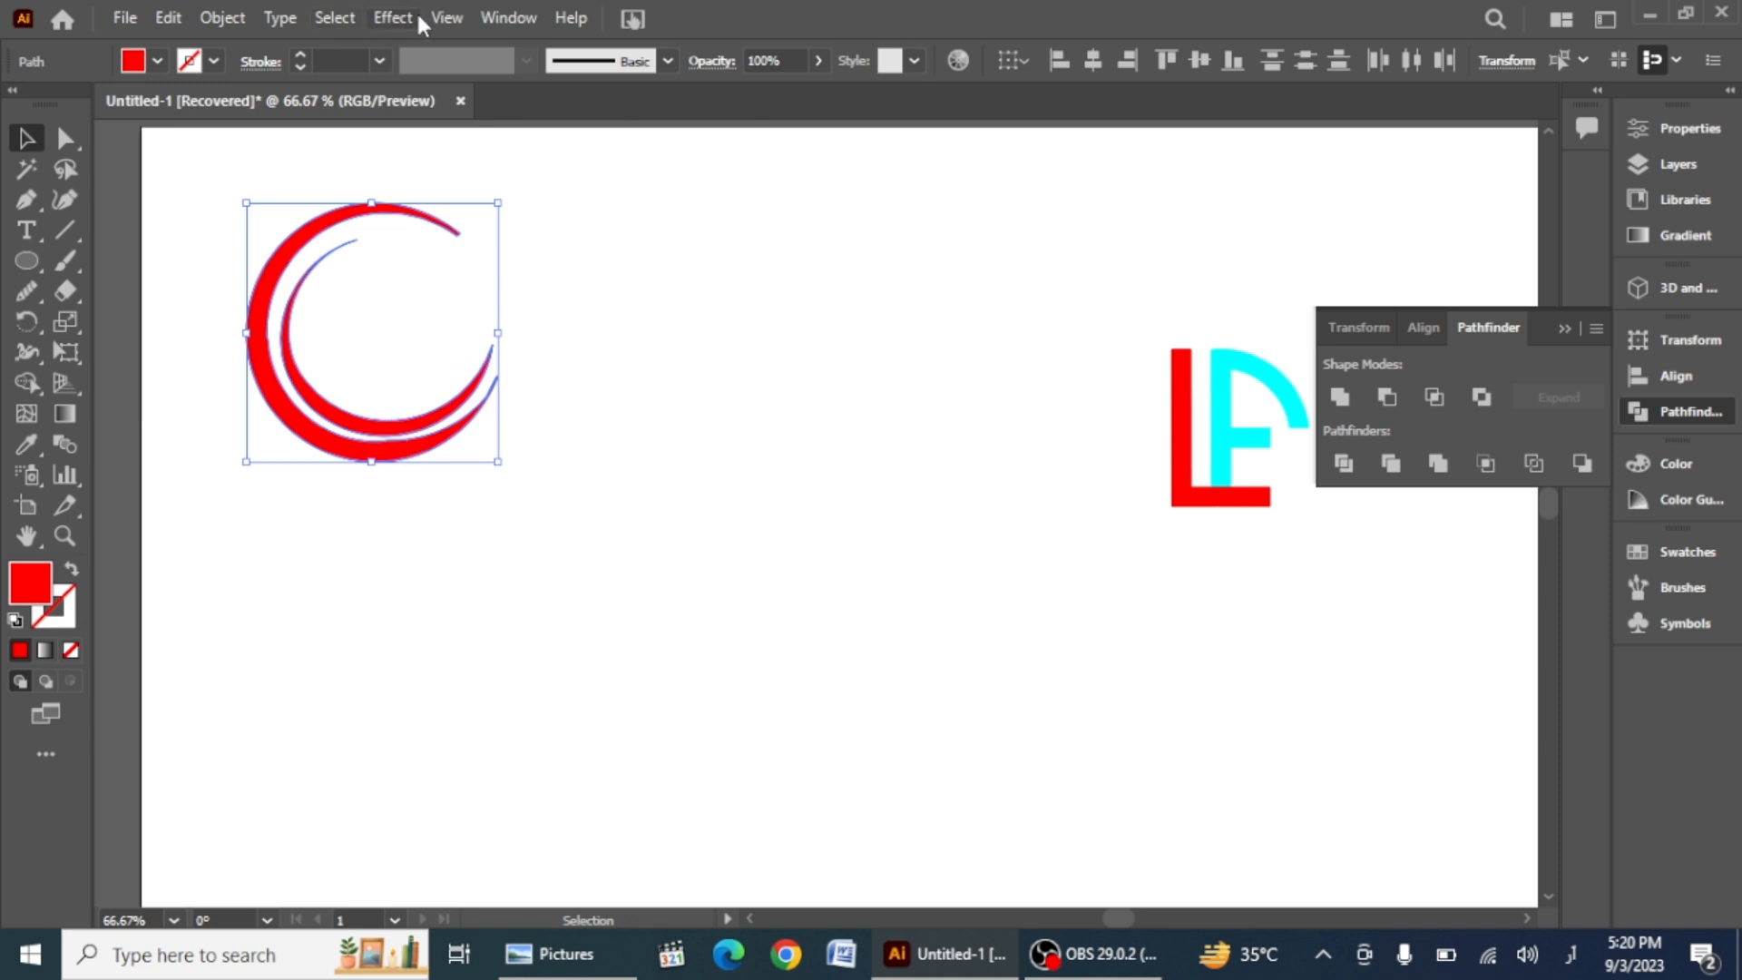
left_click(508, 17)
left_click(625, 280)
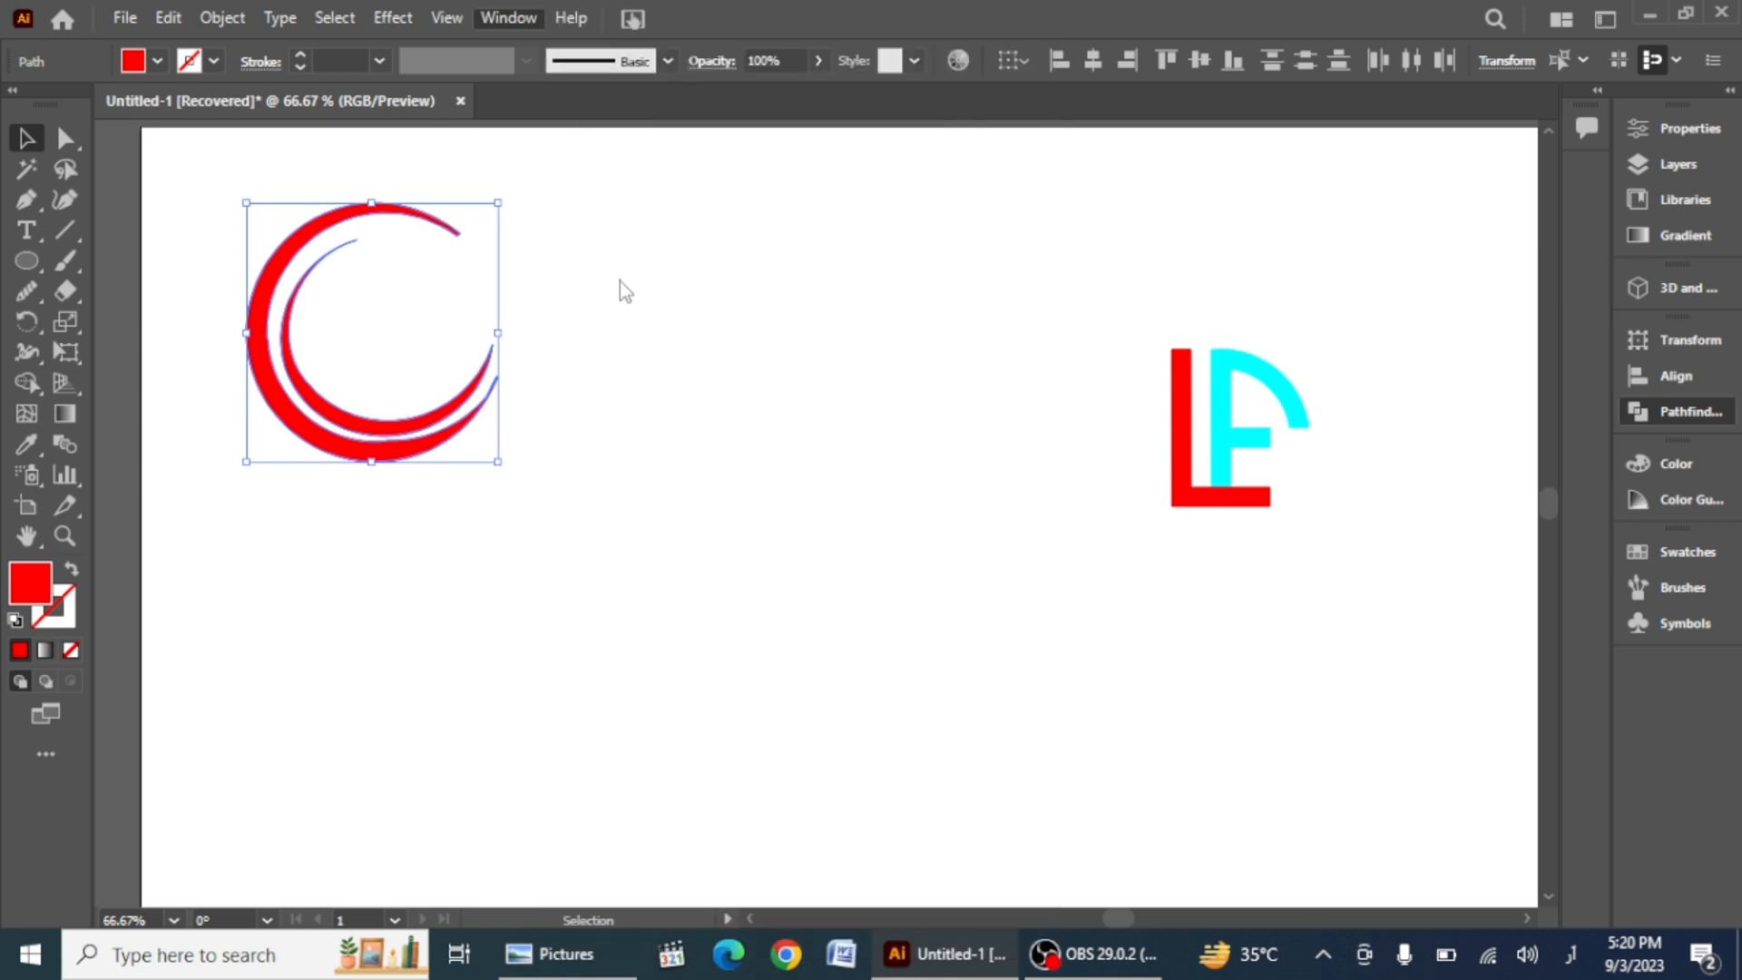
left_click(1550, 428)
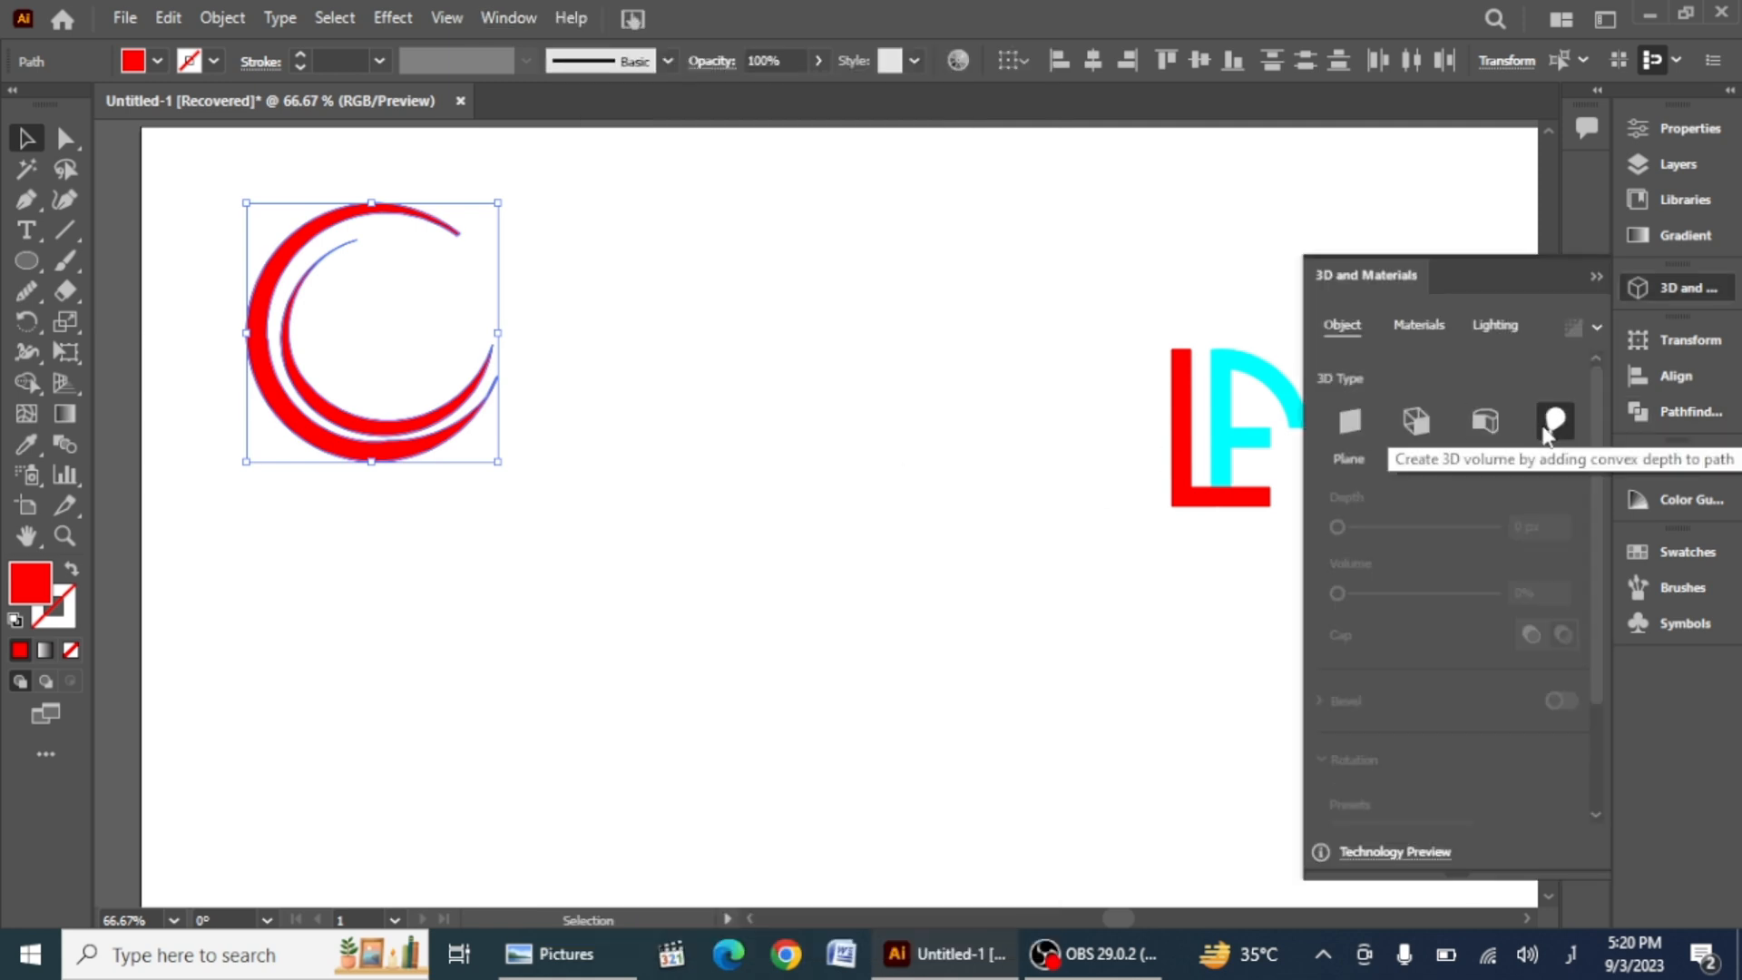
left_click(383, 534)
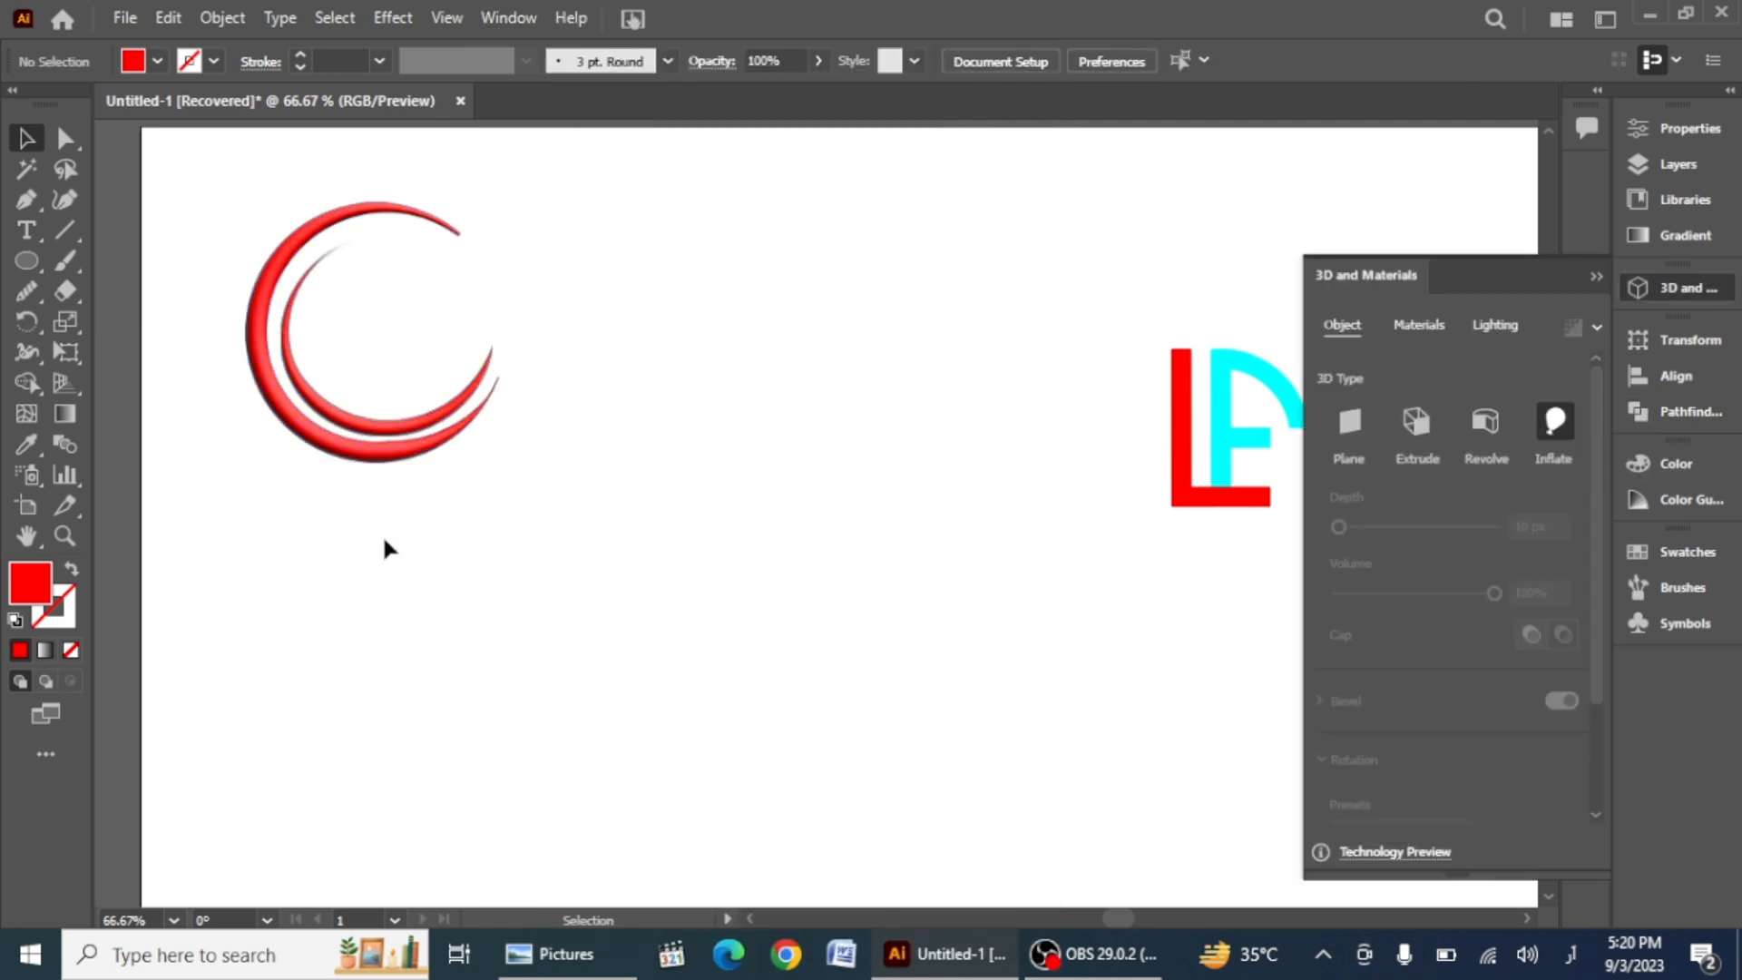
Step: Fill the inner crescent with cyan
left_click(357, 422)
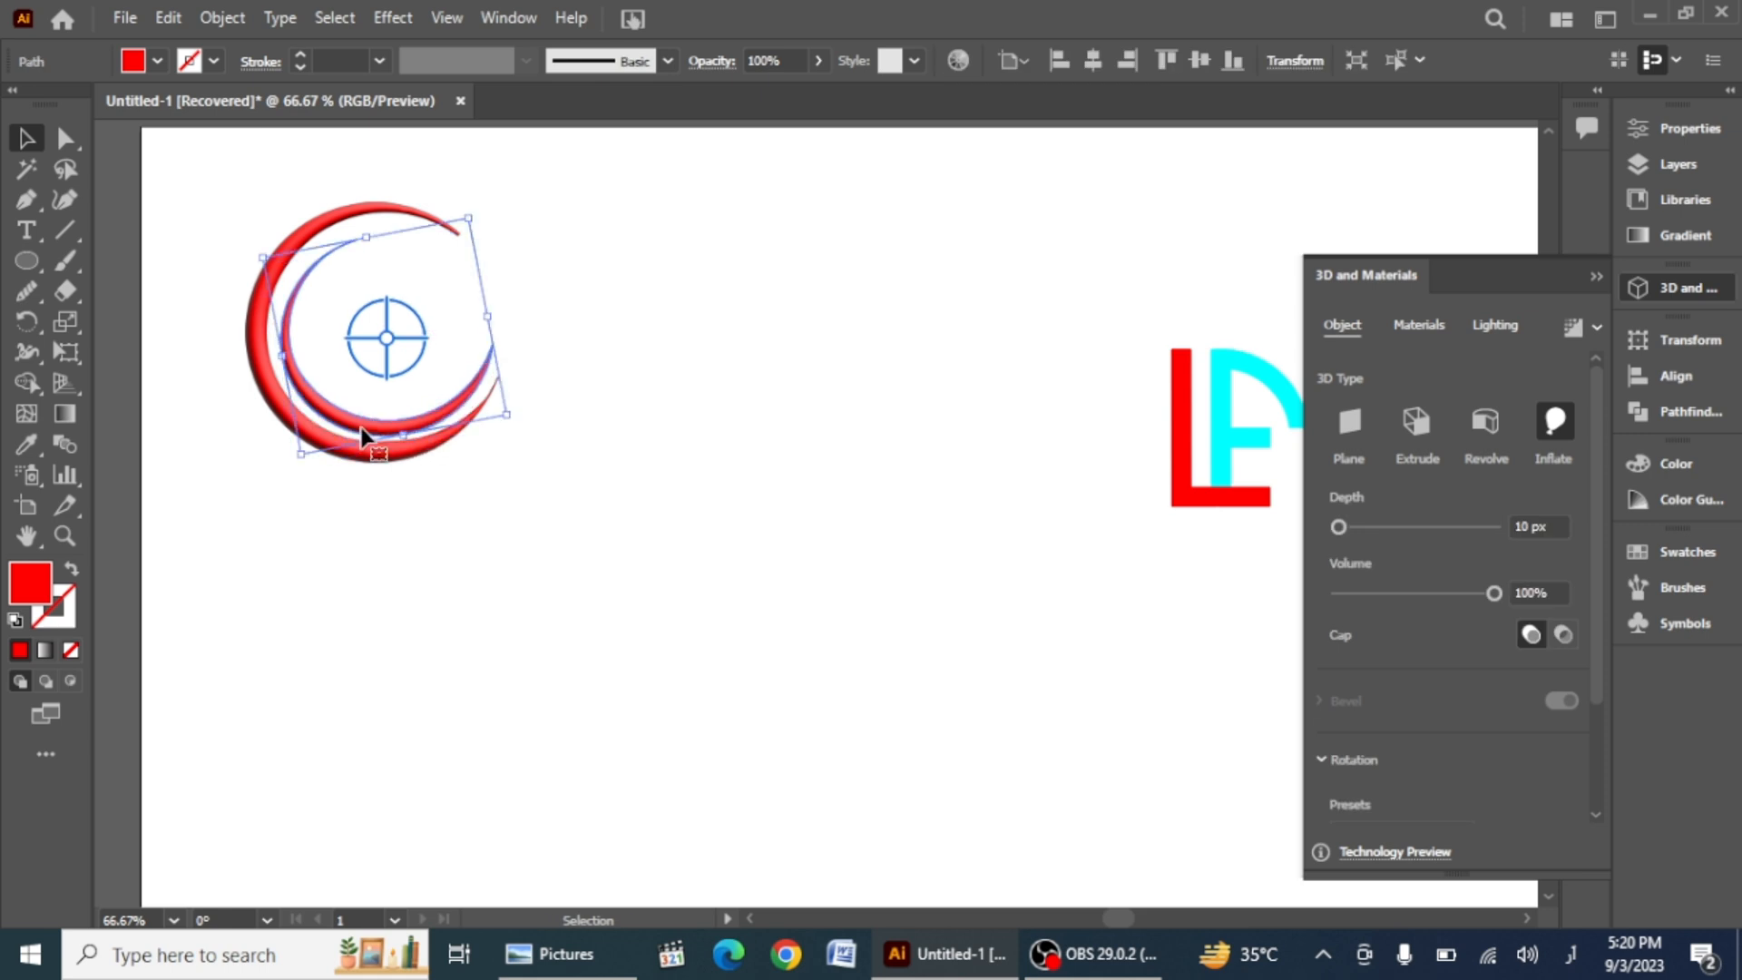
left_click(158, 63)
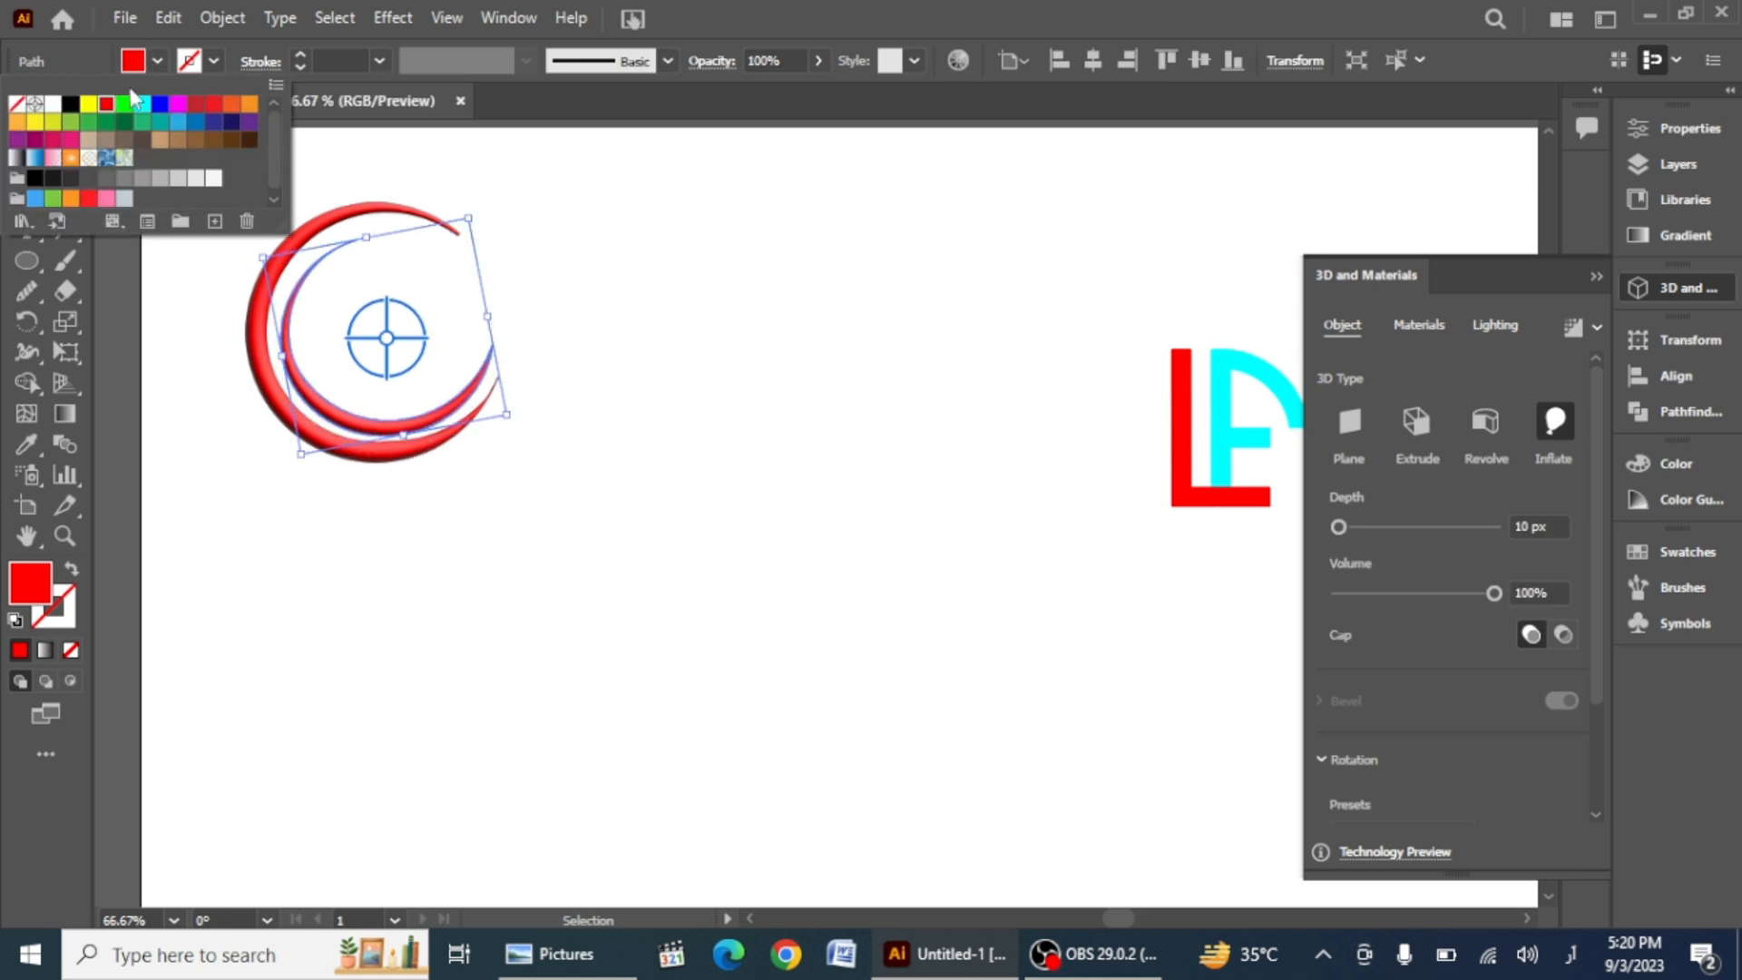
left_click(143, 105)
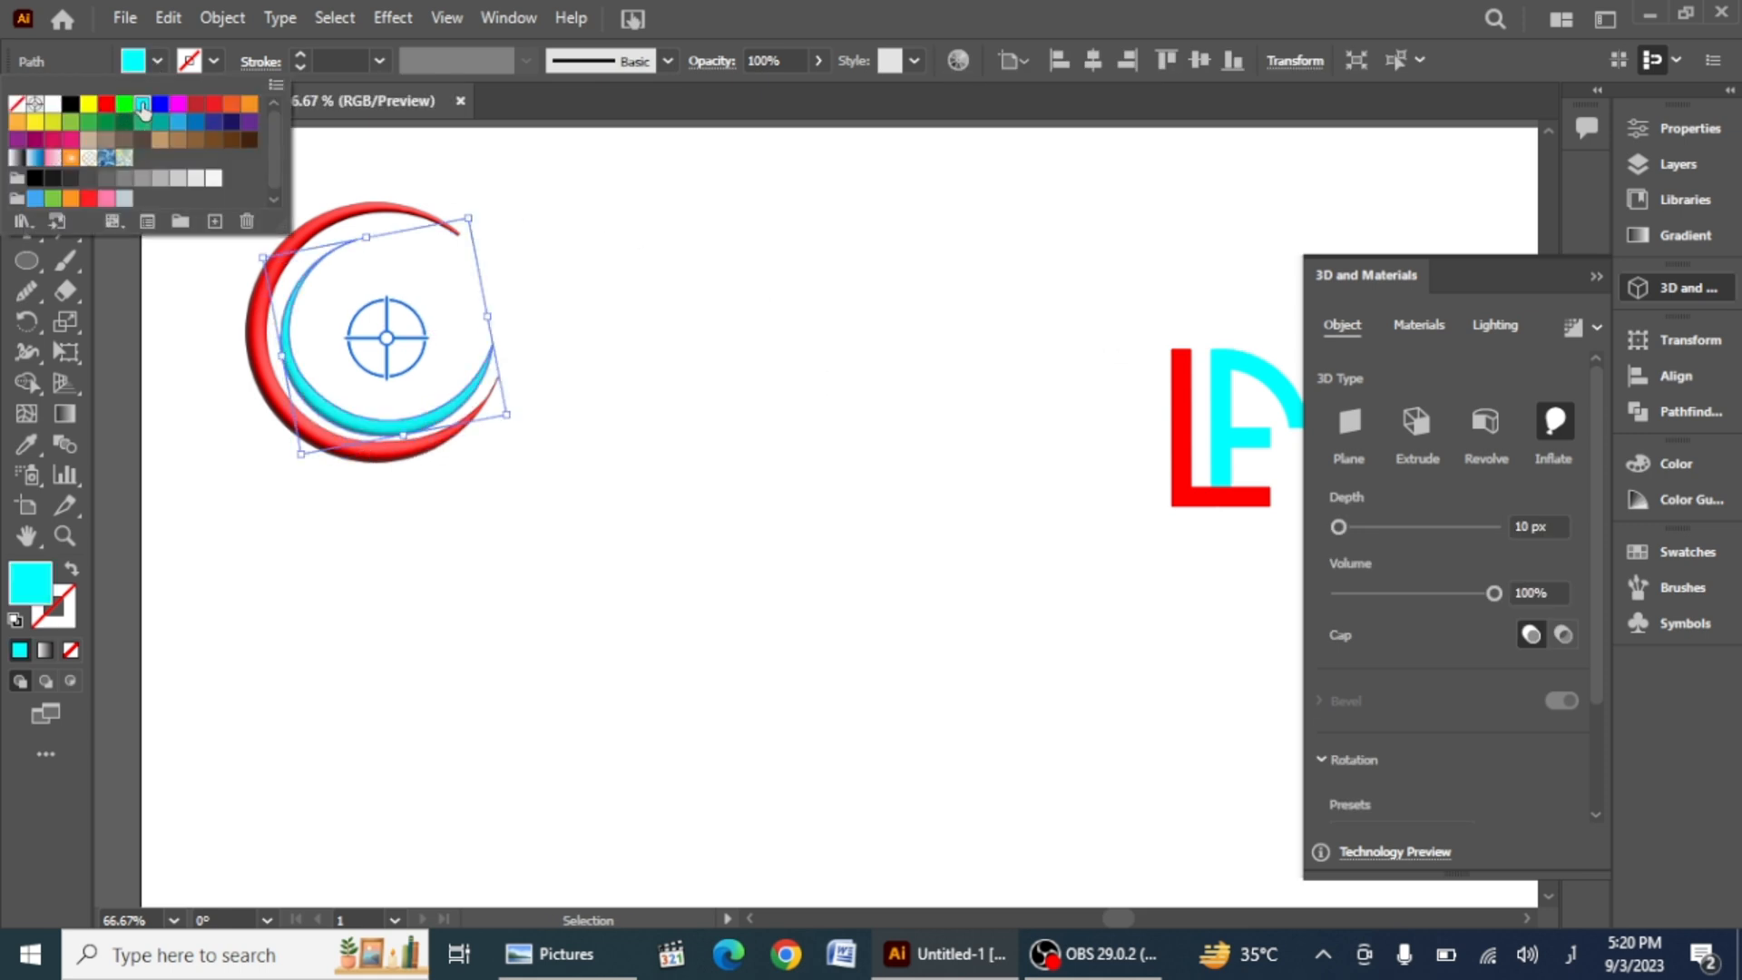
left_click(276, 517)
Step: Fill the outer crescent with RGB Blue
left_click(257, 342)
left_click(158, 62)
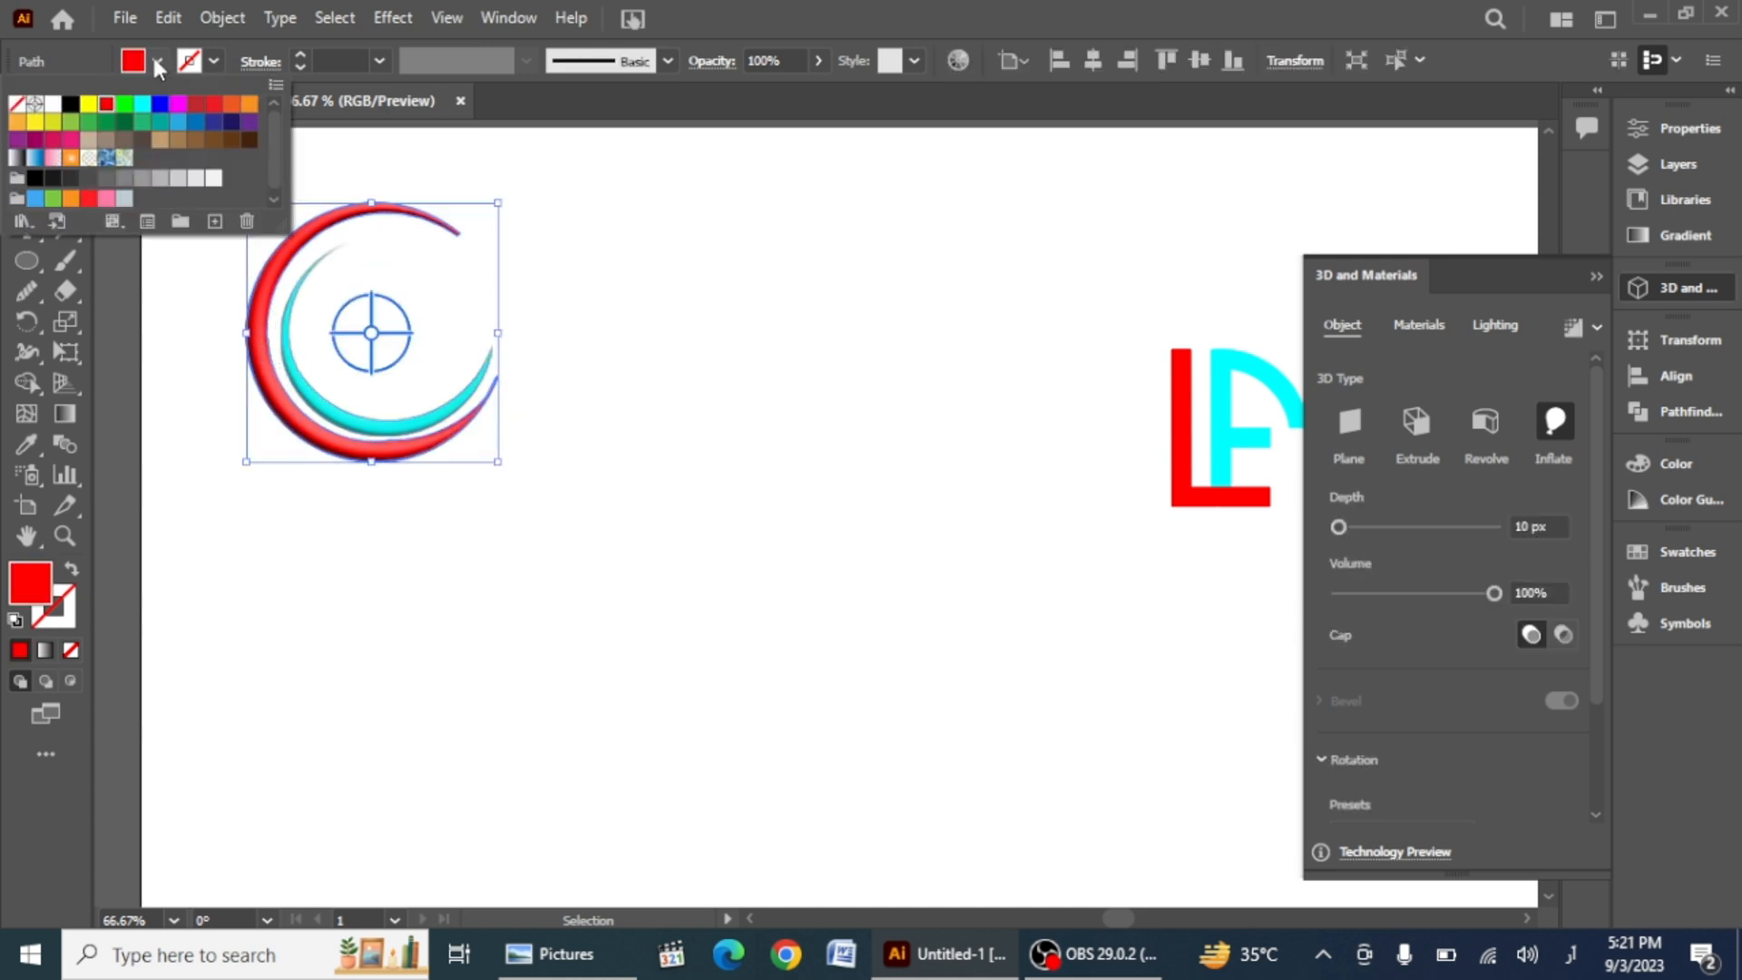
left_click(160, 105)
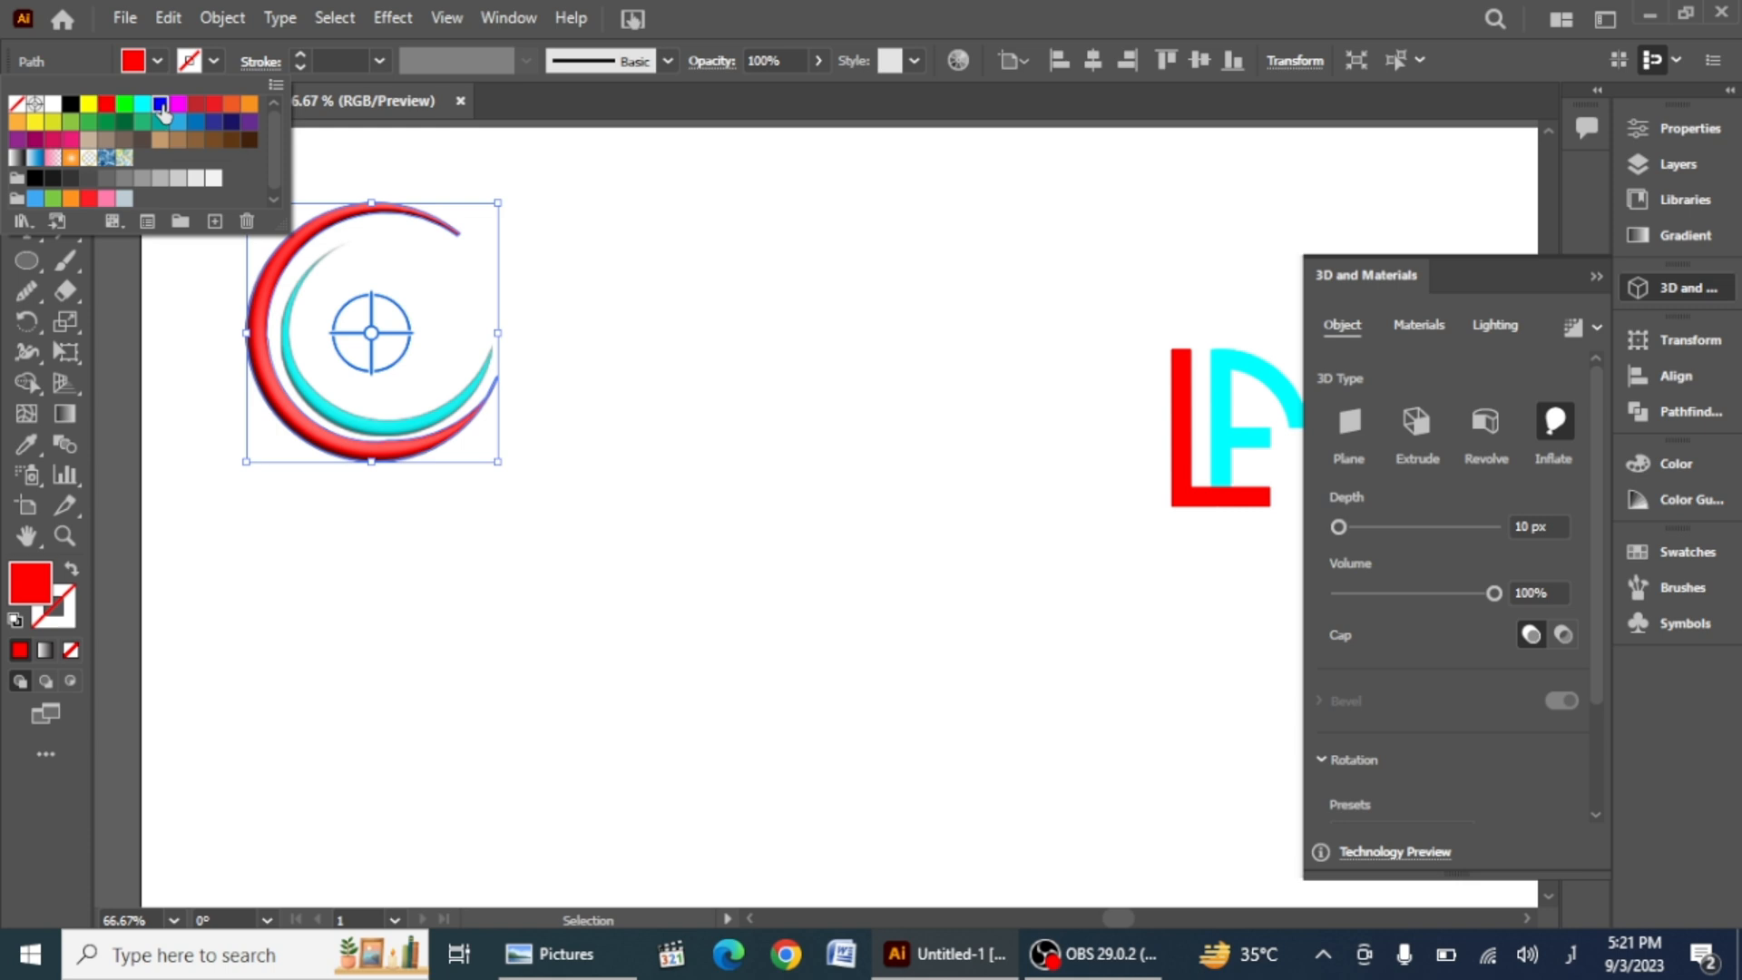
left_click(276, 629)
left_click(276, 629)
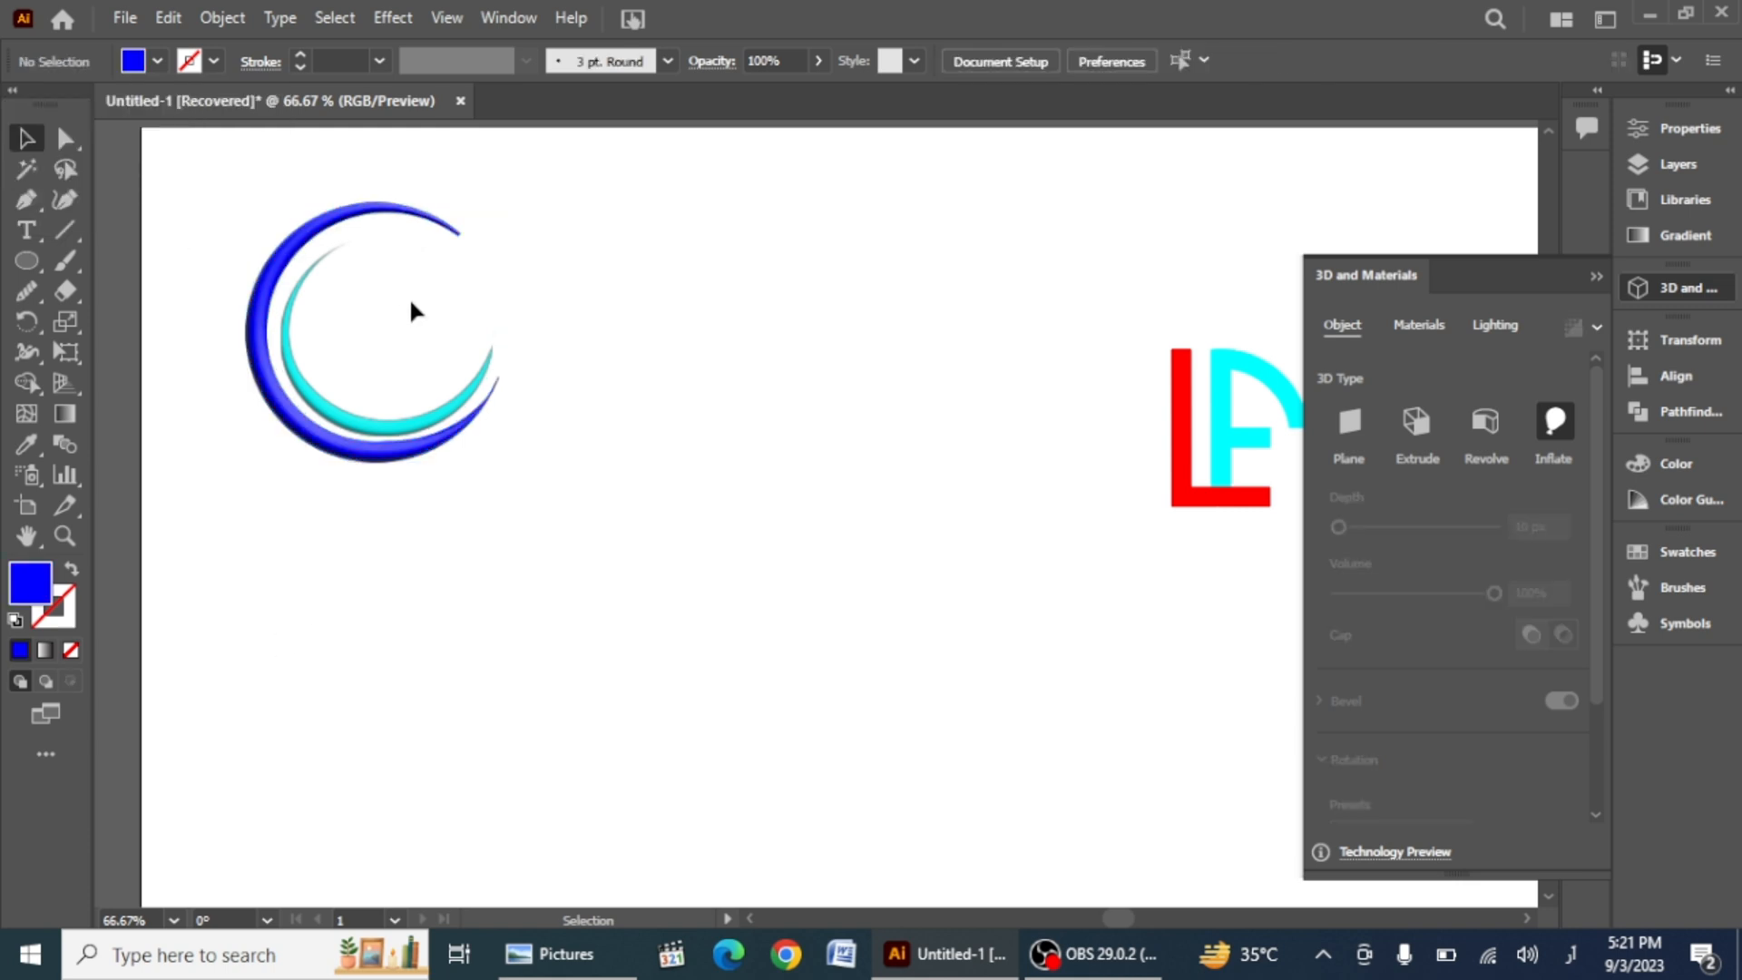
Step: Draw a blue rounded rectangle, tall and narrow, to the right of the crescents
scroll(410, 311, "up", 2)
left_click_drag(27, 261, 127, 261)
left_click_drag(702, 301, 737, 359)
left_click(20, 263)
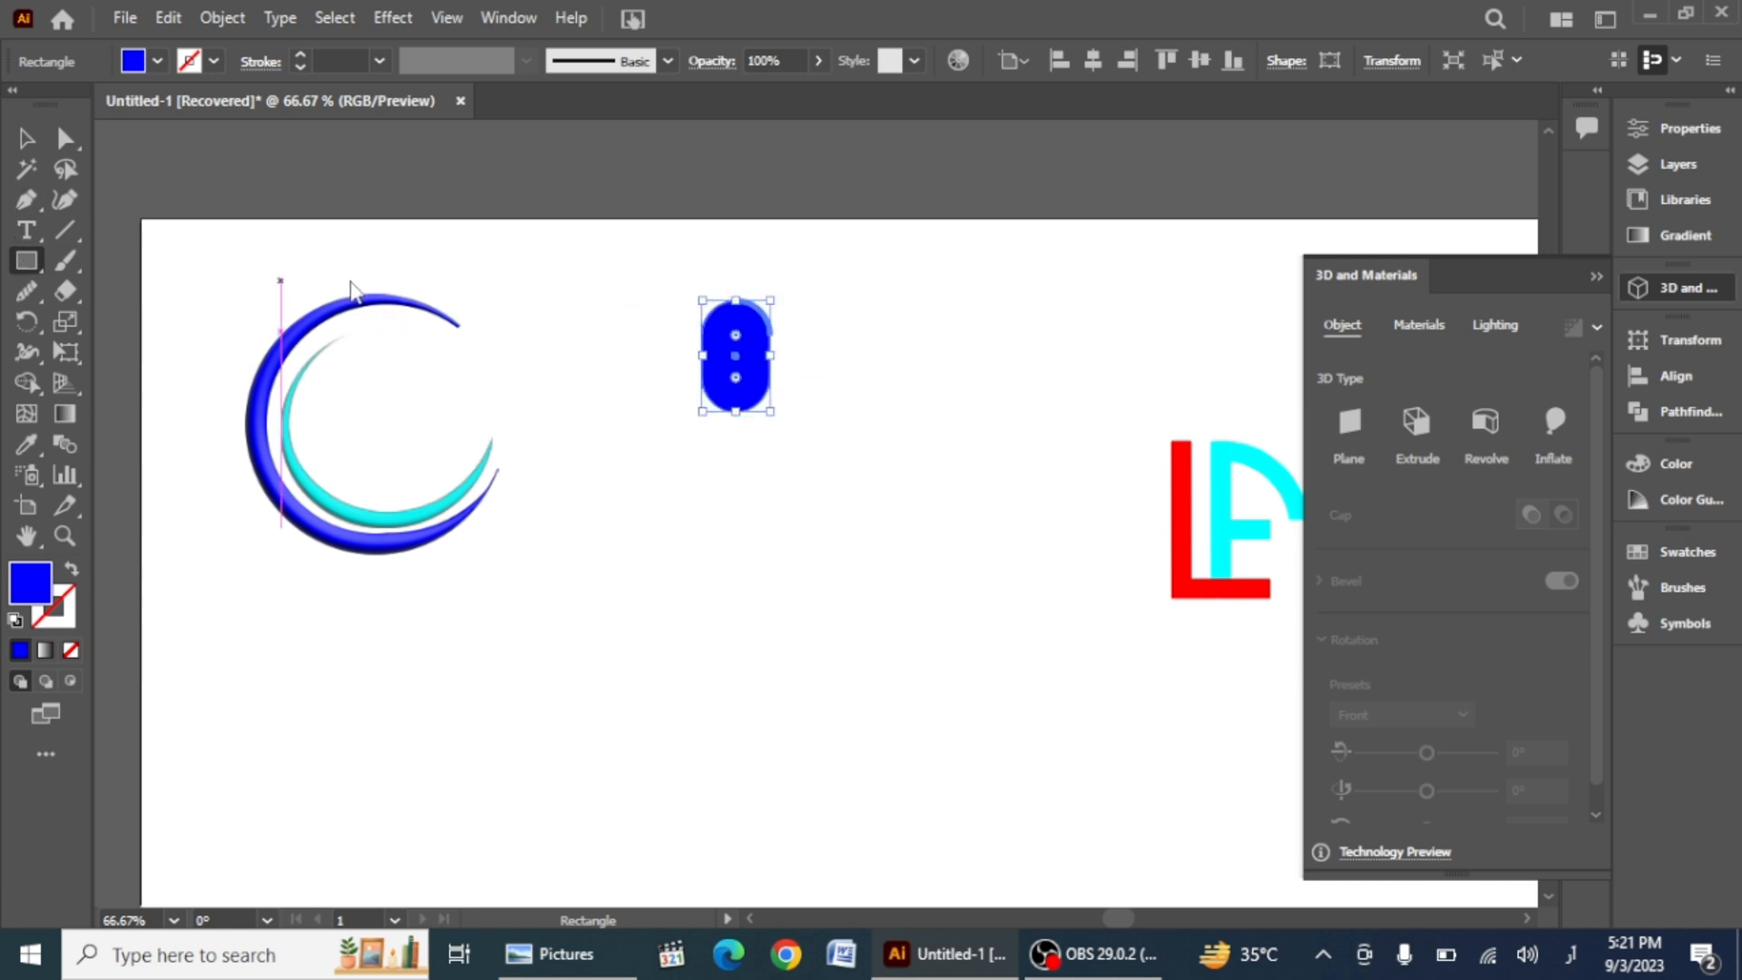
left_click_drag(542, 269, 610, 337)
key("Delete")
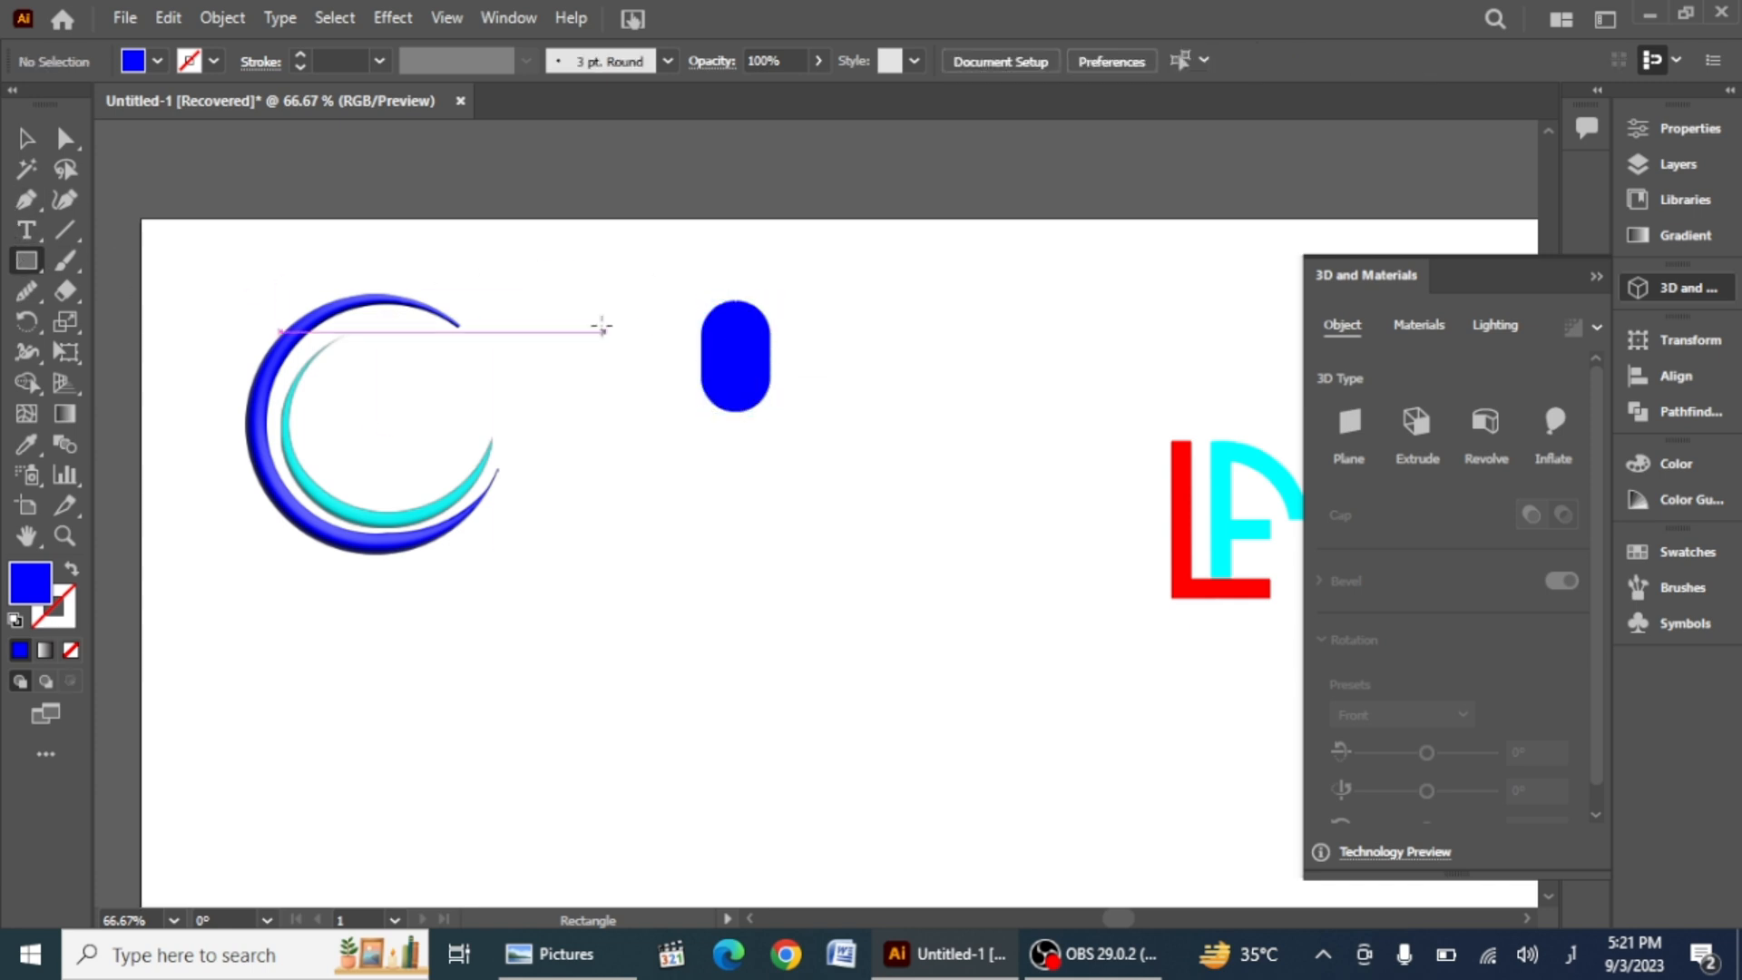
Step: Draw a blue circle below the rounded rectangle with the Ellipse tool
left_click(33, 270)
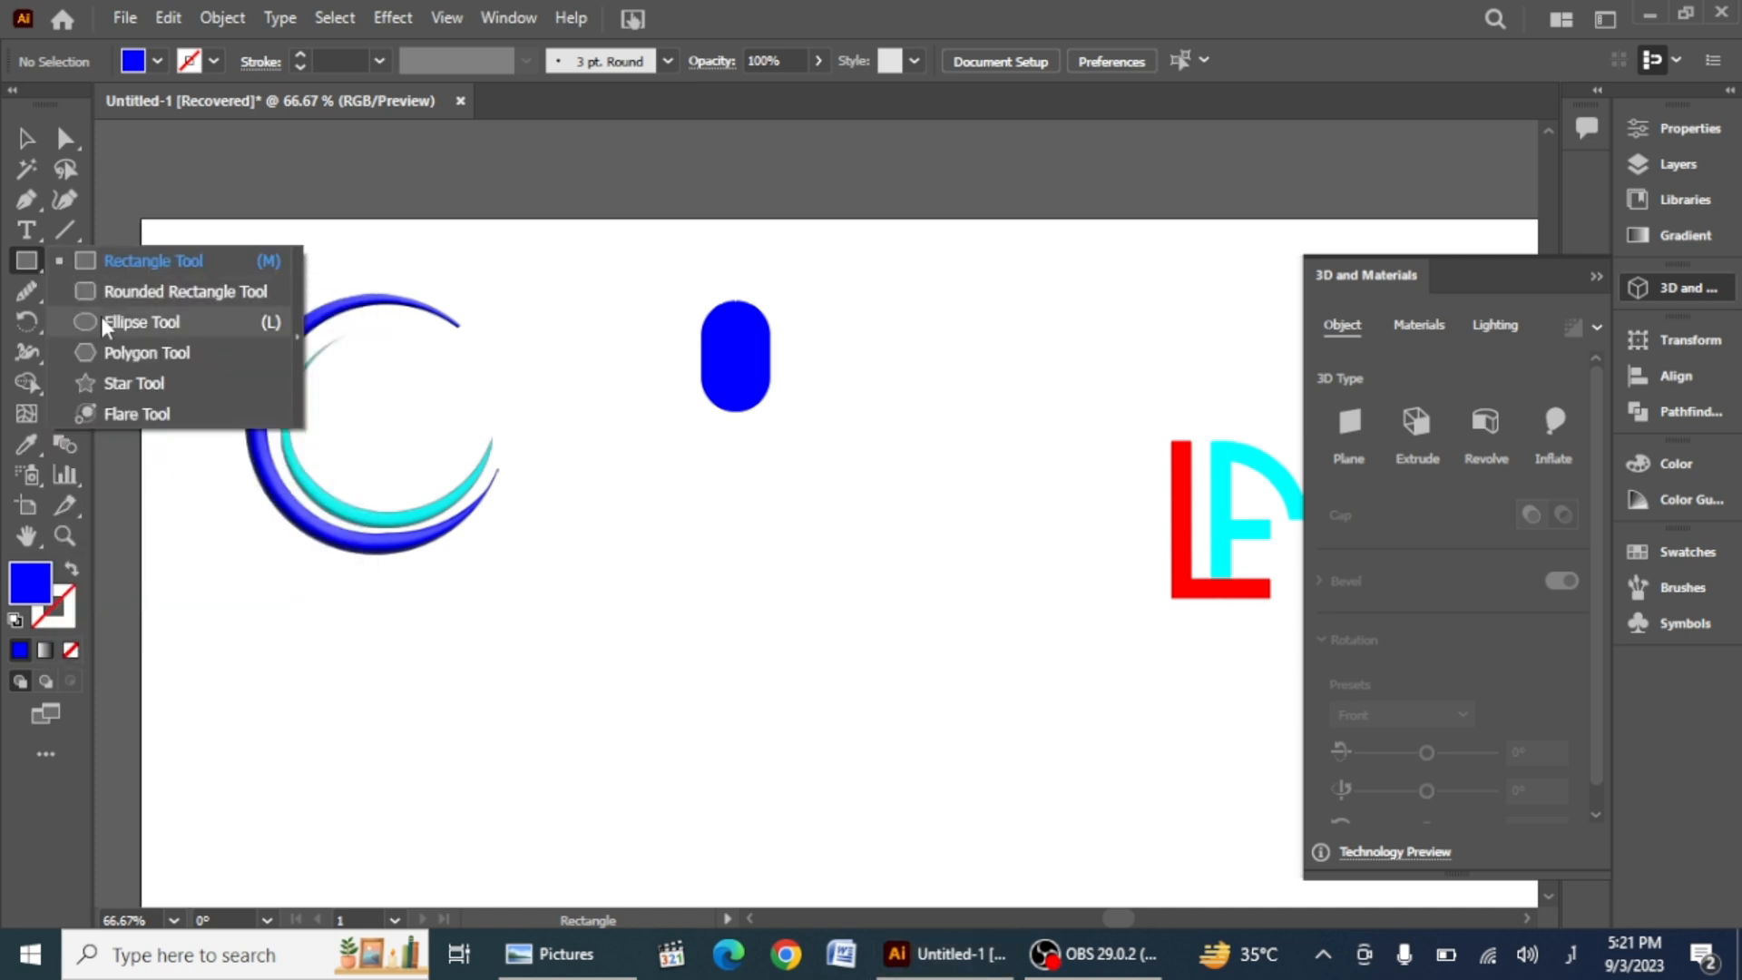
left_click(118, 322)
left_click_drag(809, 506, 888, 583)
left_click(26, 138)
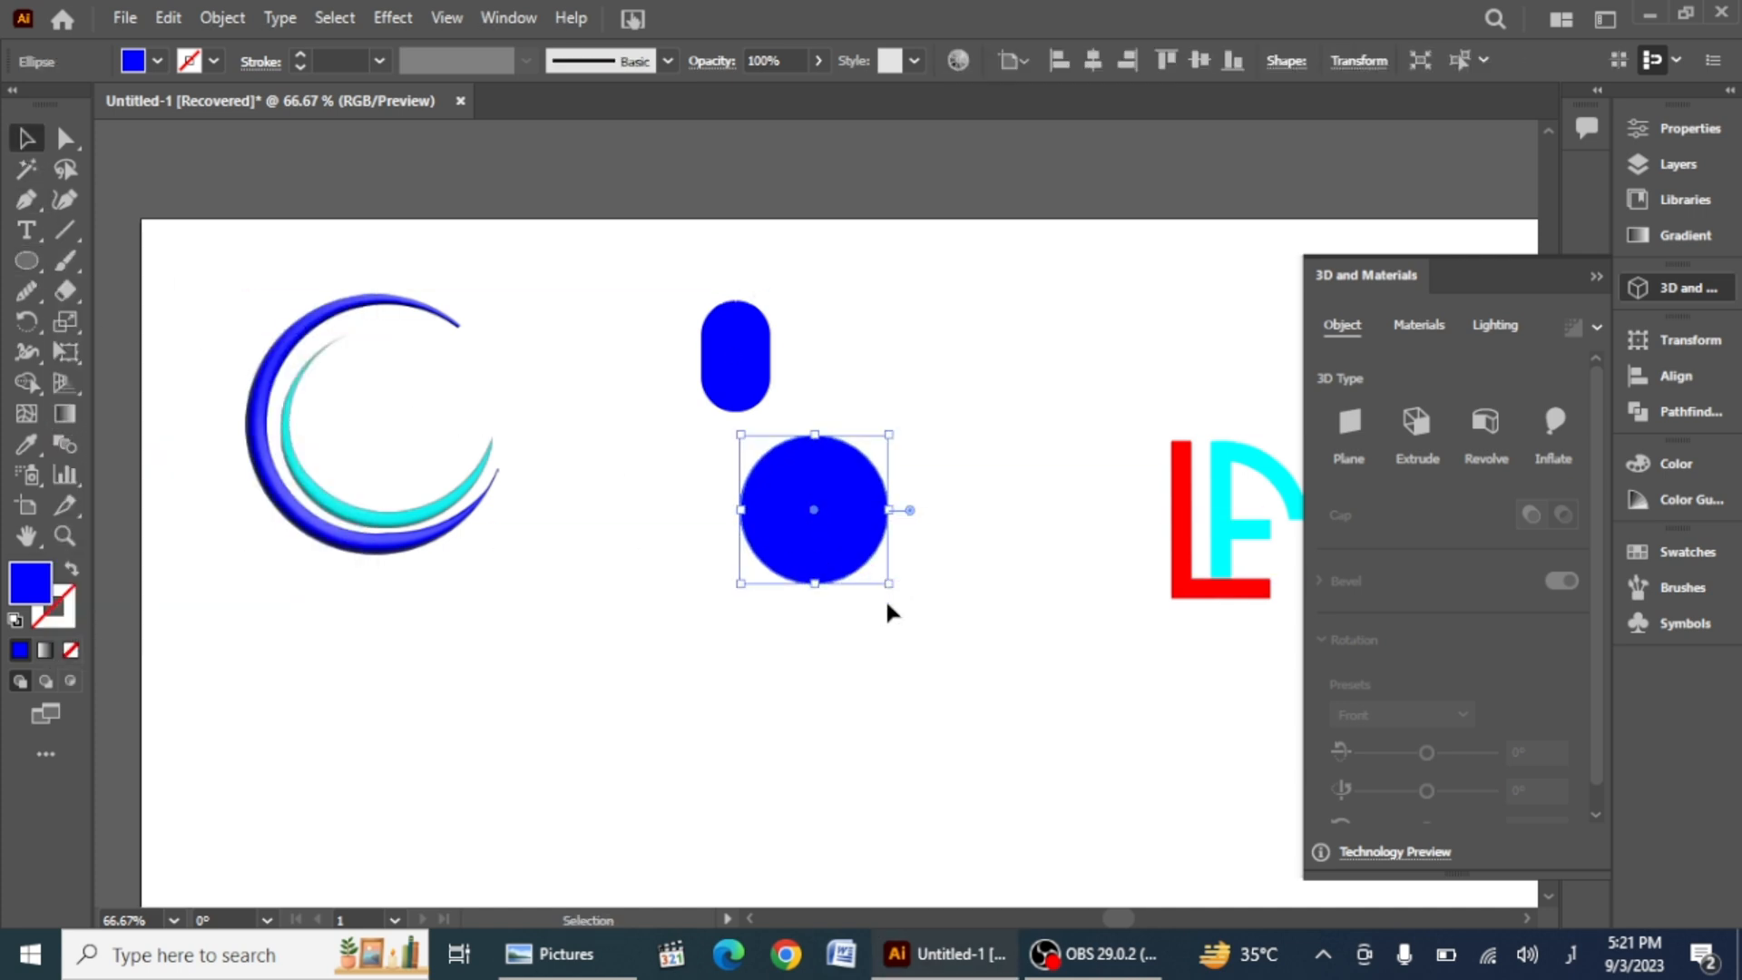
Step: Copy and paste the circle, moving the copy upward so it overlaps the original's top half
left_click(167, 18)
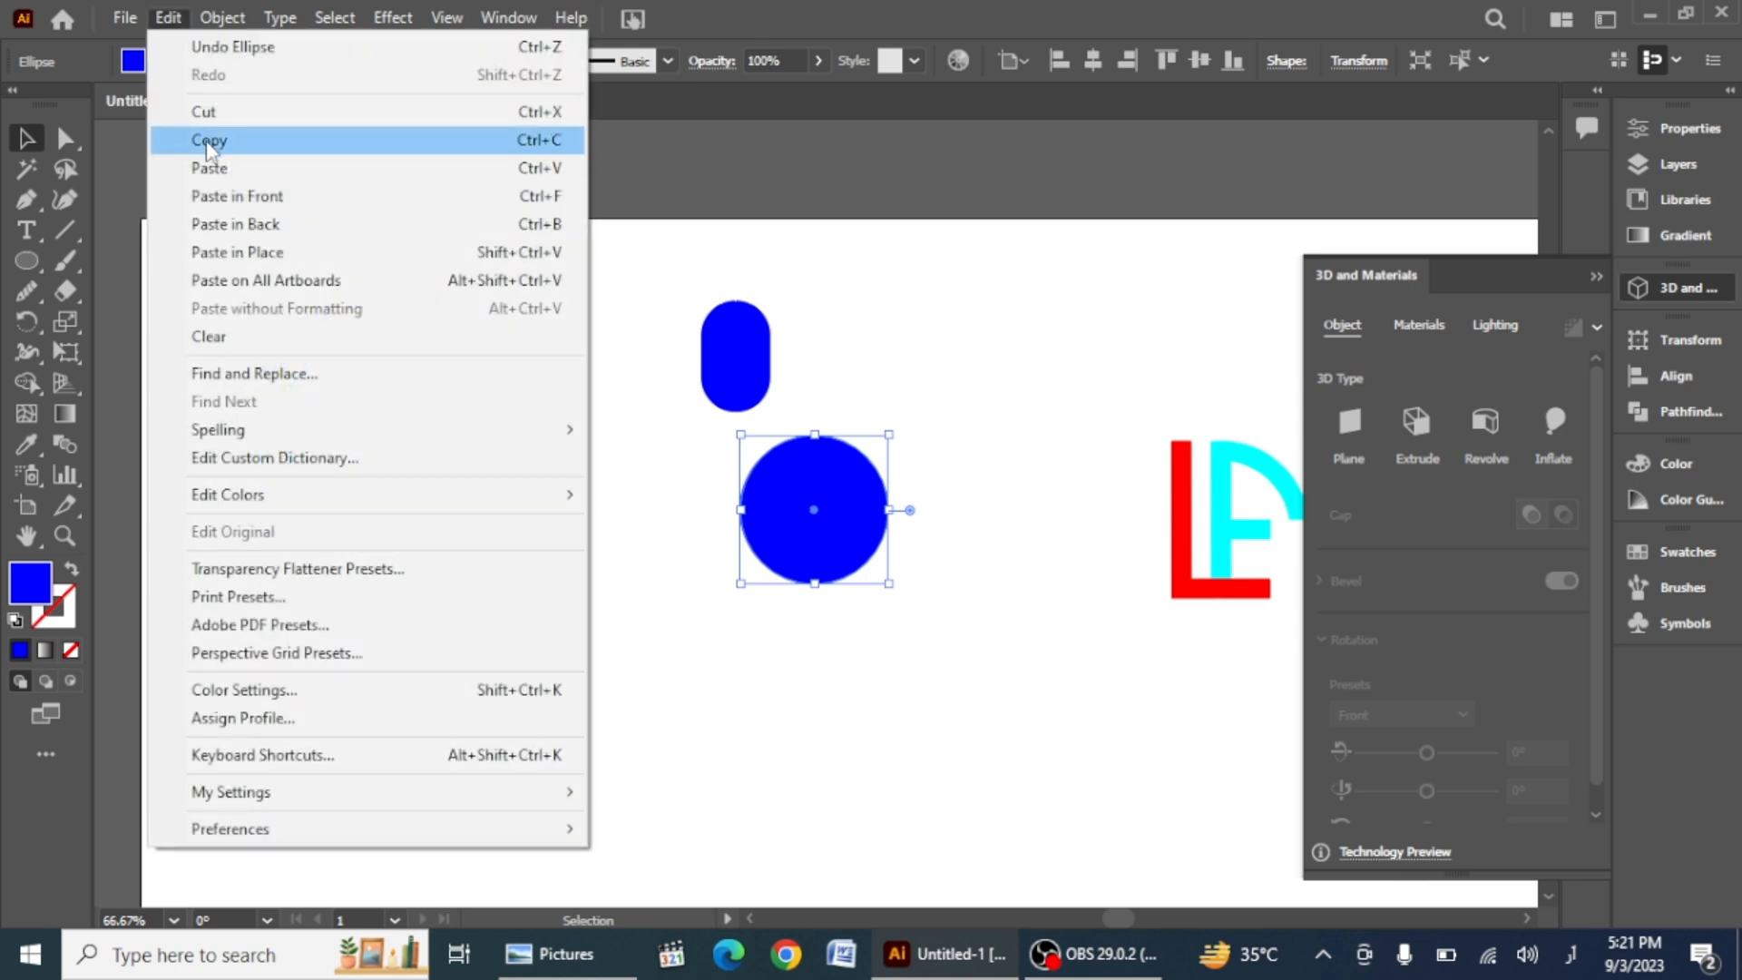
left_click(186, 146)
left_click(168, 18)
left_click(186, 167)
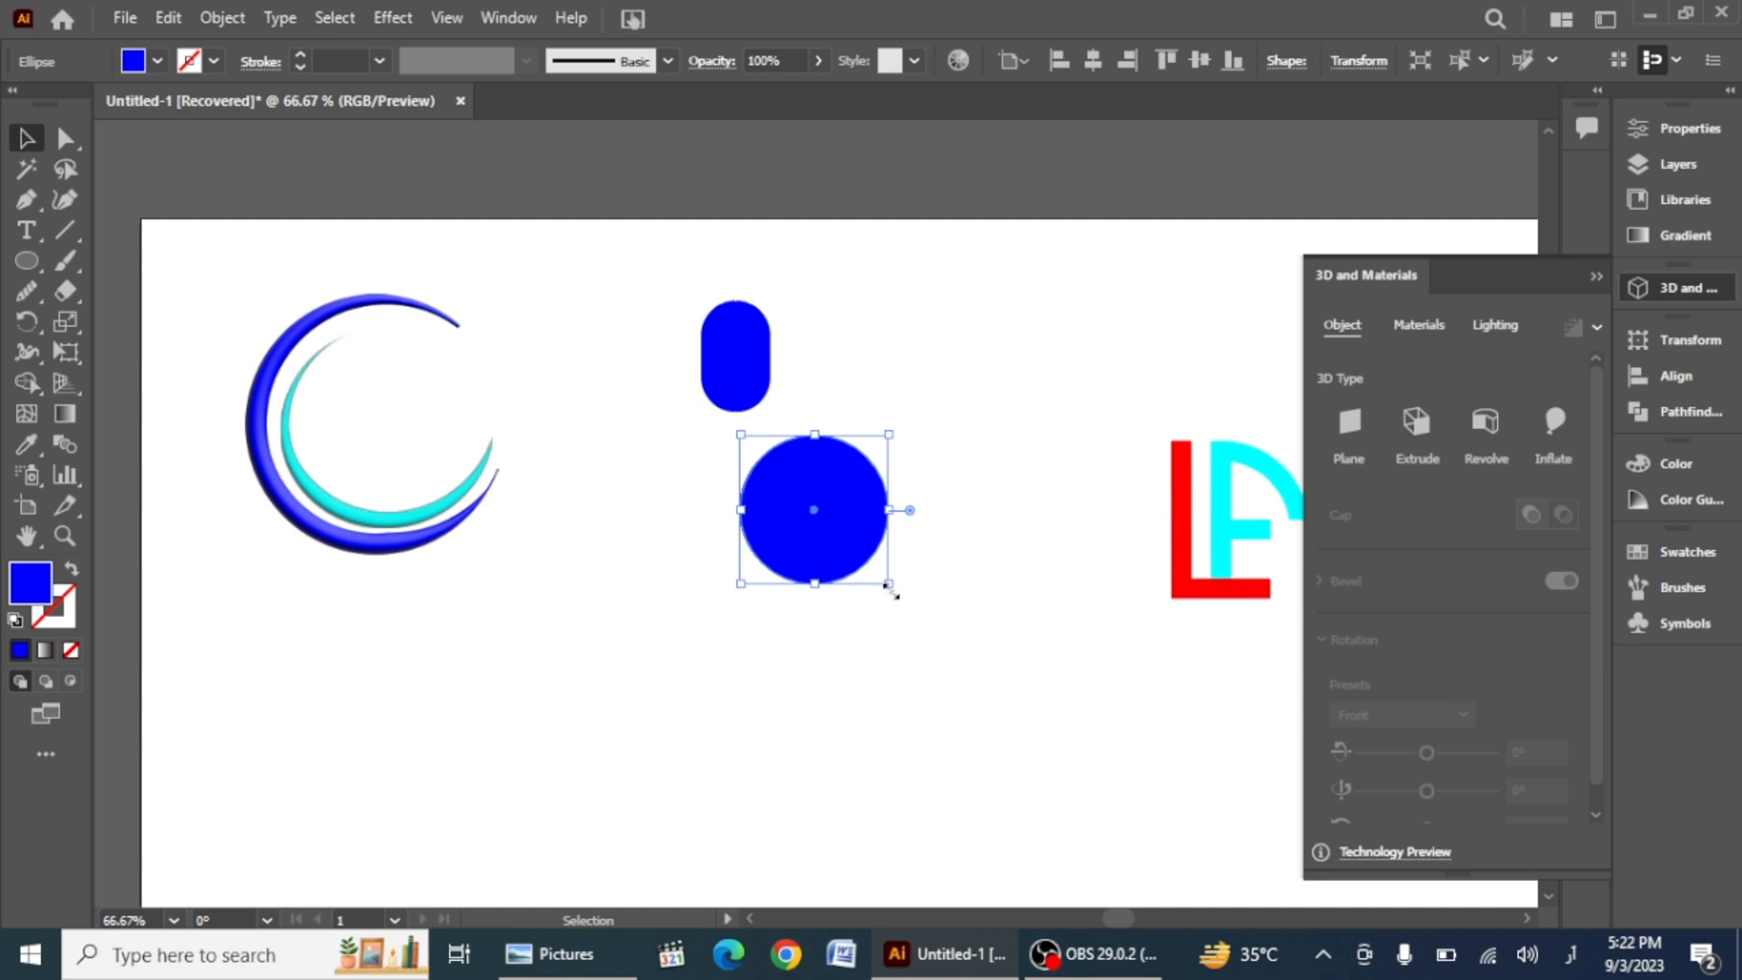
left_click_drag(813, 575, 804, 498)
Step: Subtract the upper circle from the lower one with Minus Front to form a crescent bowl
left_click_drag(671, 475, 910, 633)
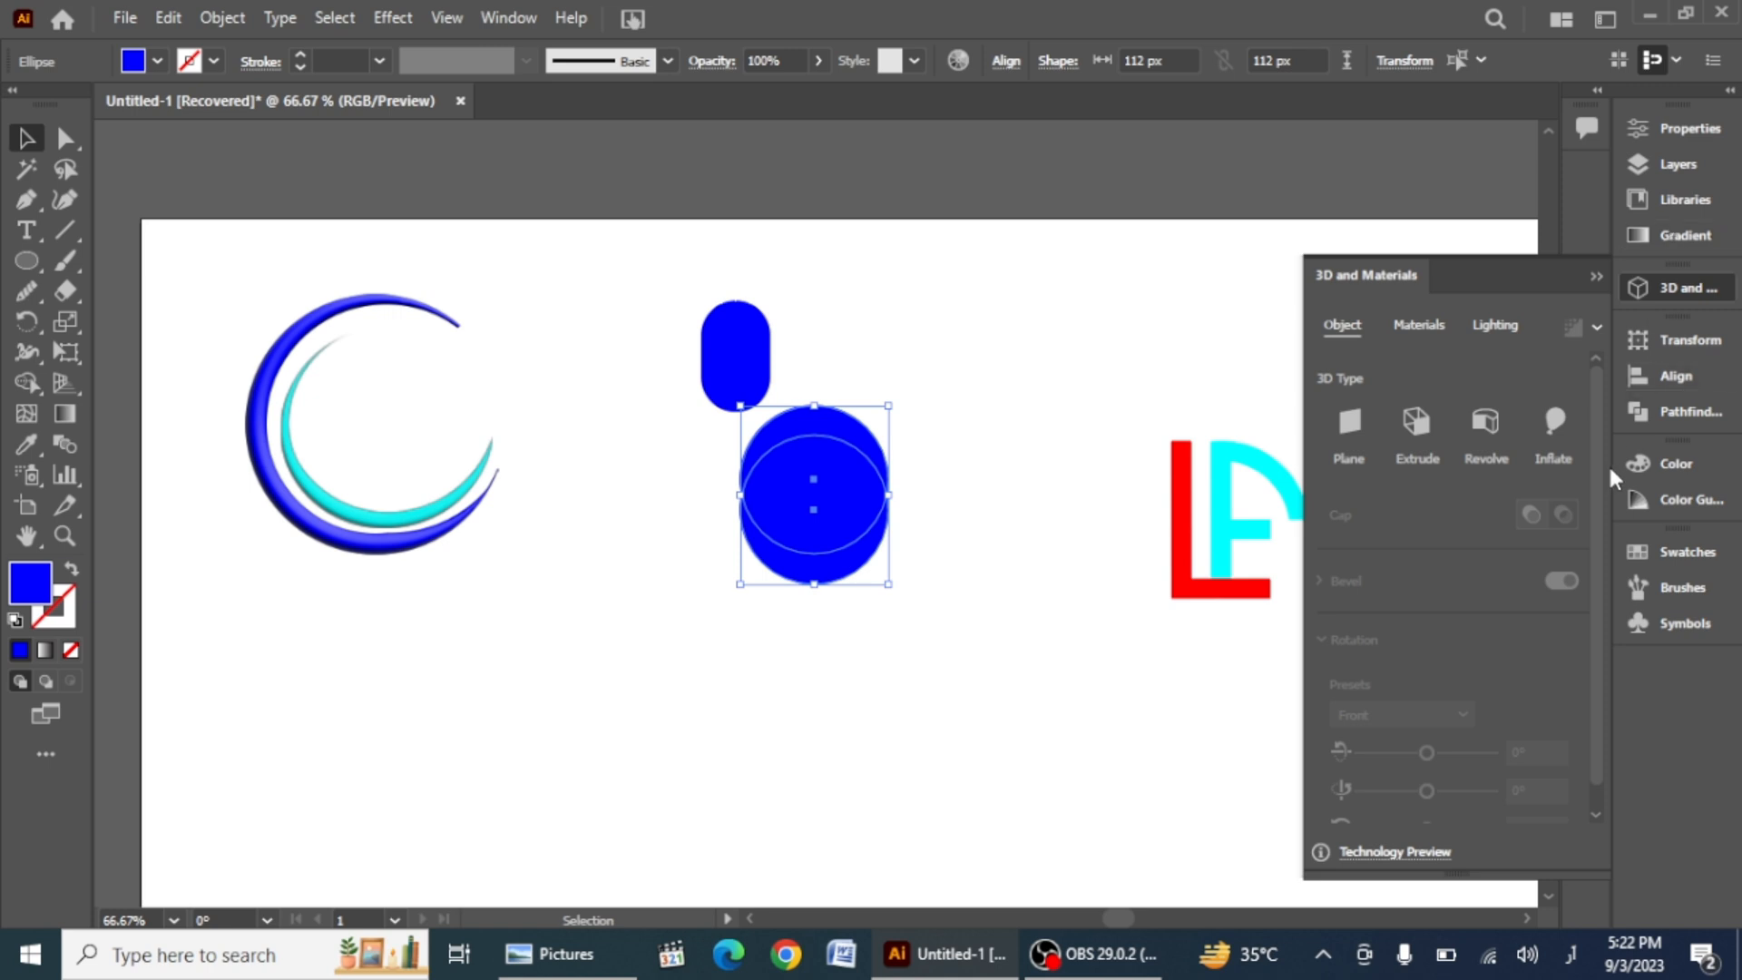
left_click(1651, 409)
left_click(1385, 404)
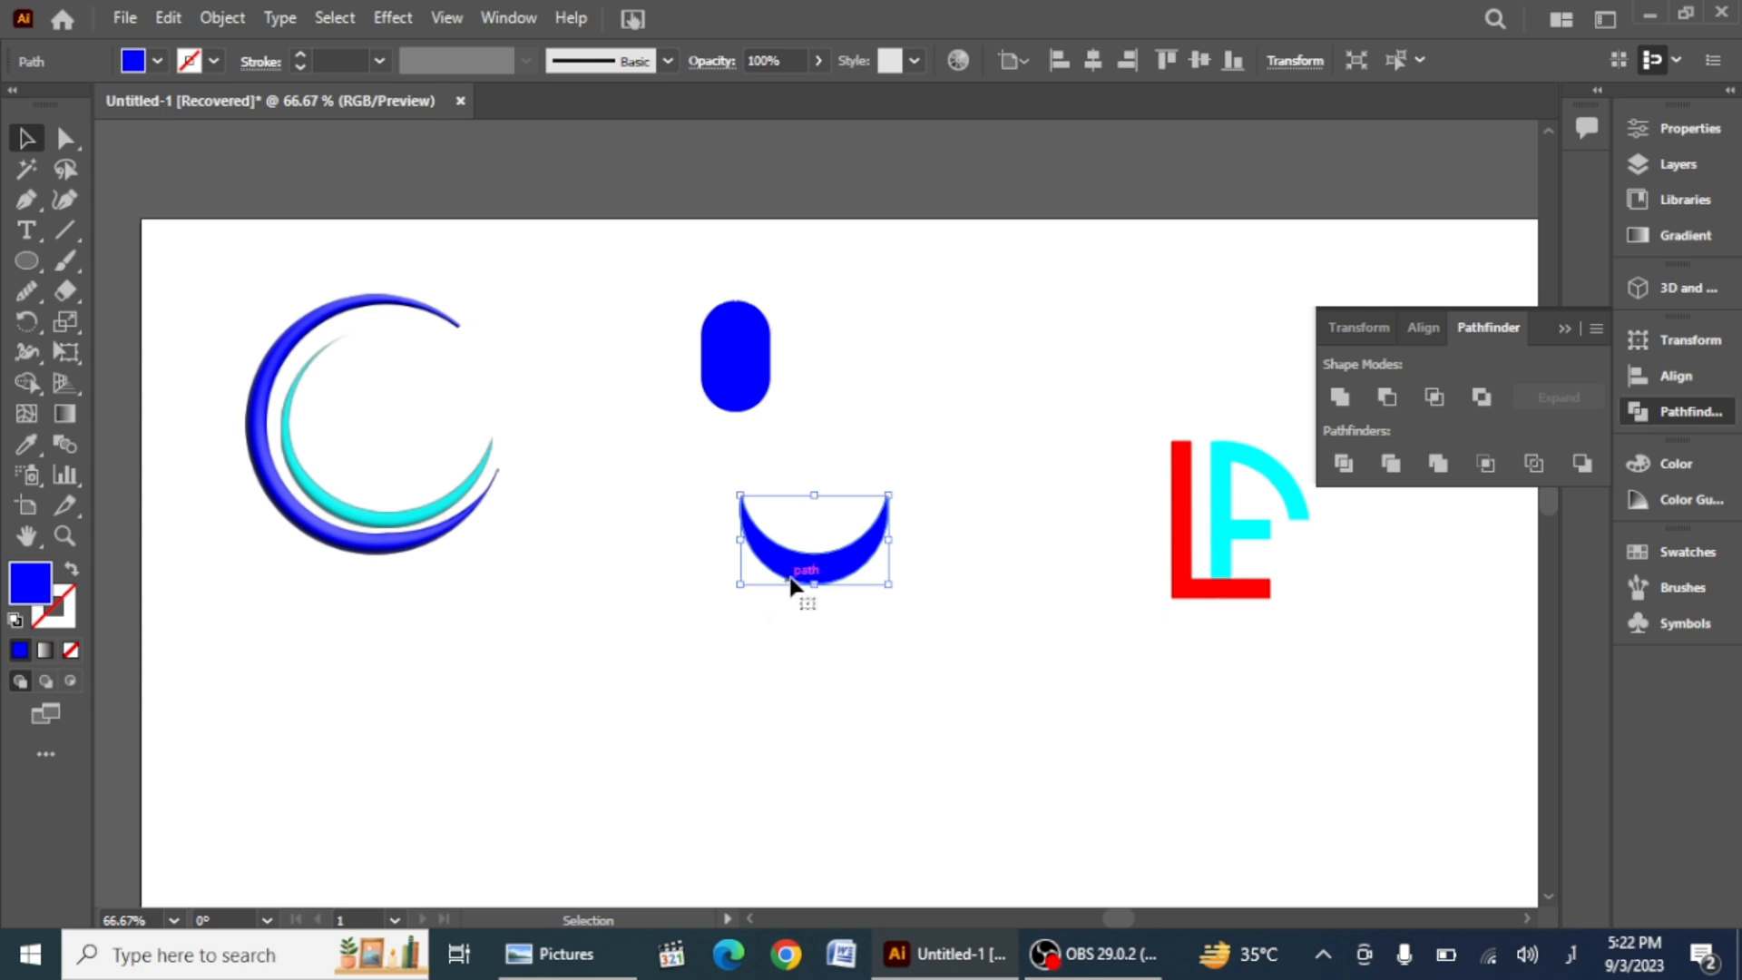
Step: Move the crescent bowl onto the top of the rounded rectangle
left_click_drag(801, 583, 713, 331)
scroll(851, 546, "up", 5)
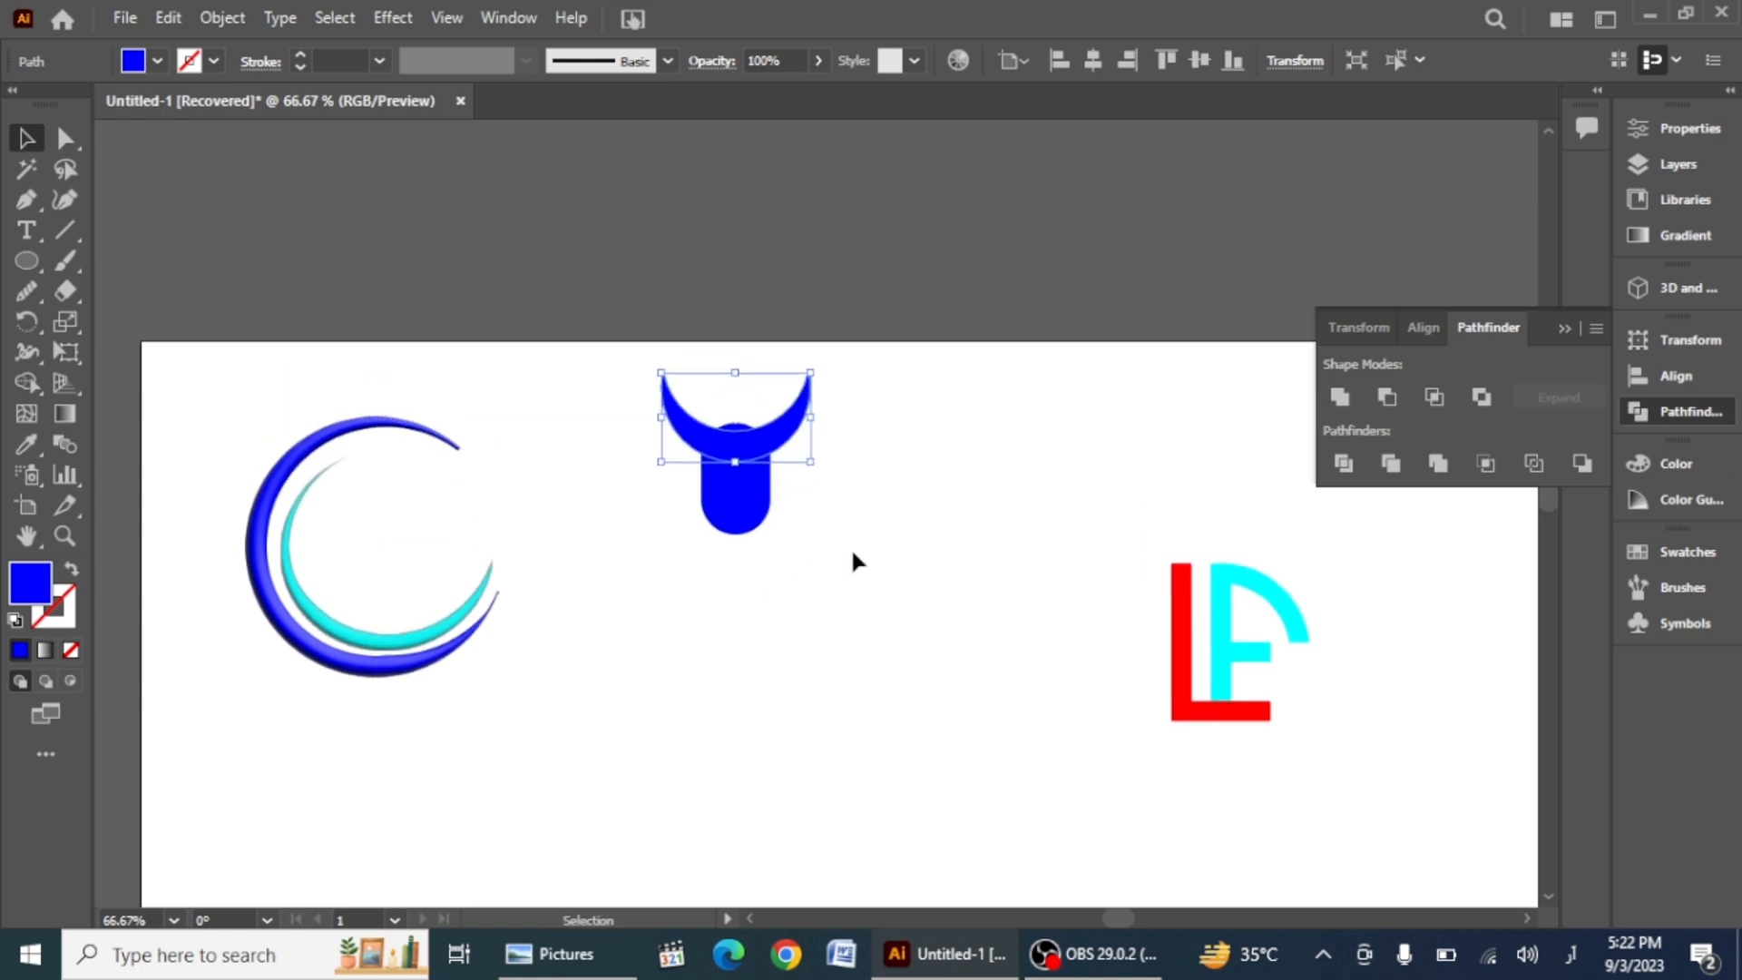
Step: Square off the rectangle's corners, then round only its two bottom corners
left_click(740, 555)
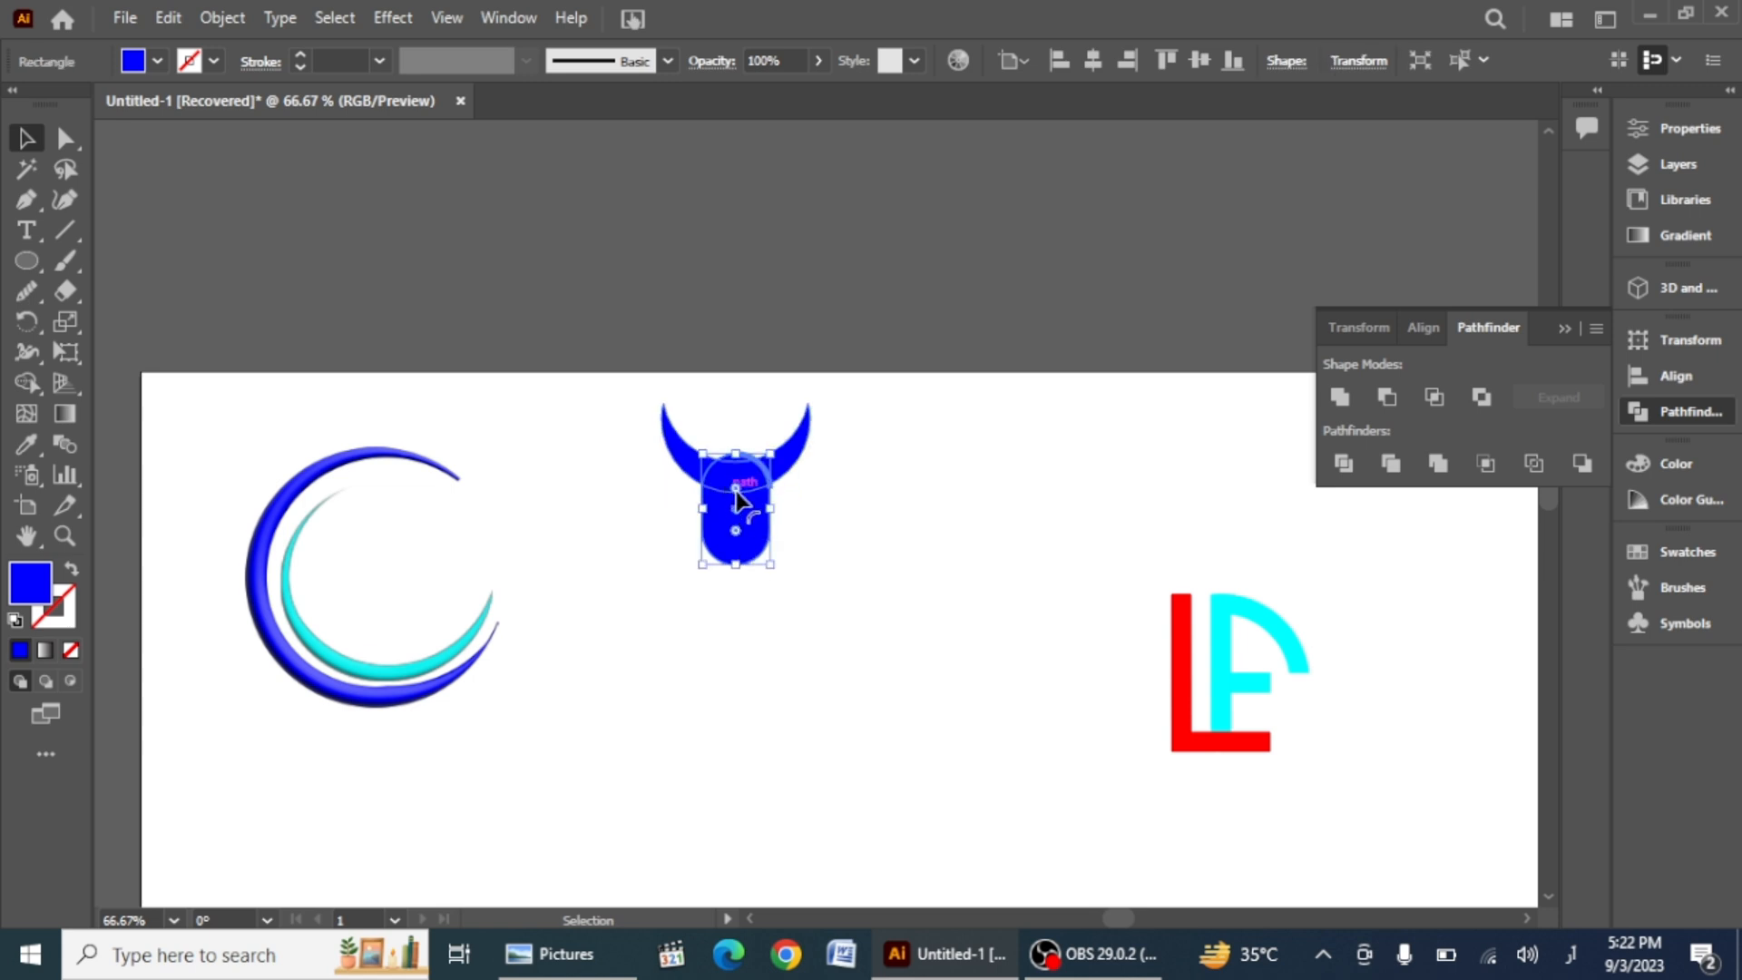
left_click_drag(737, 488, 740, 467)
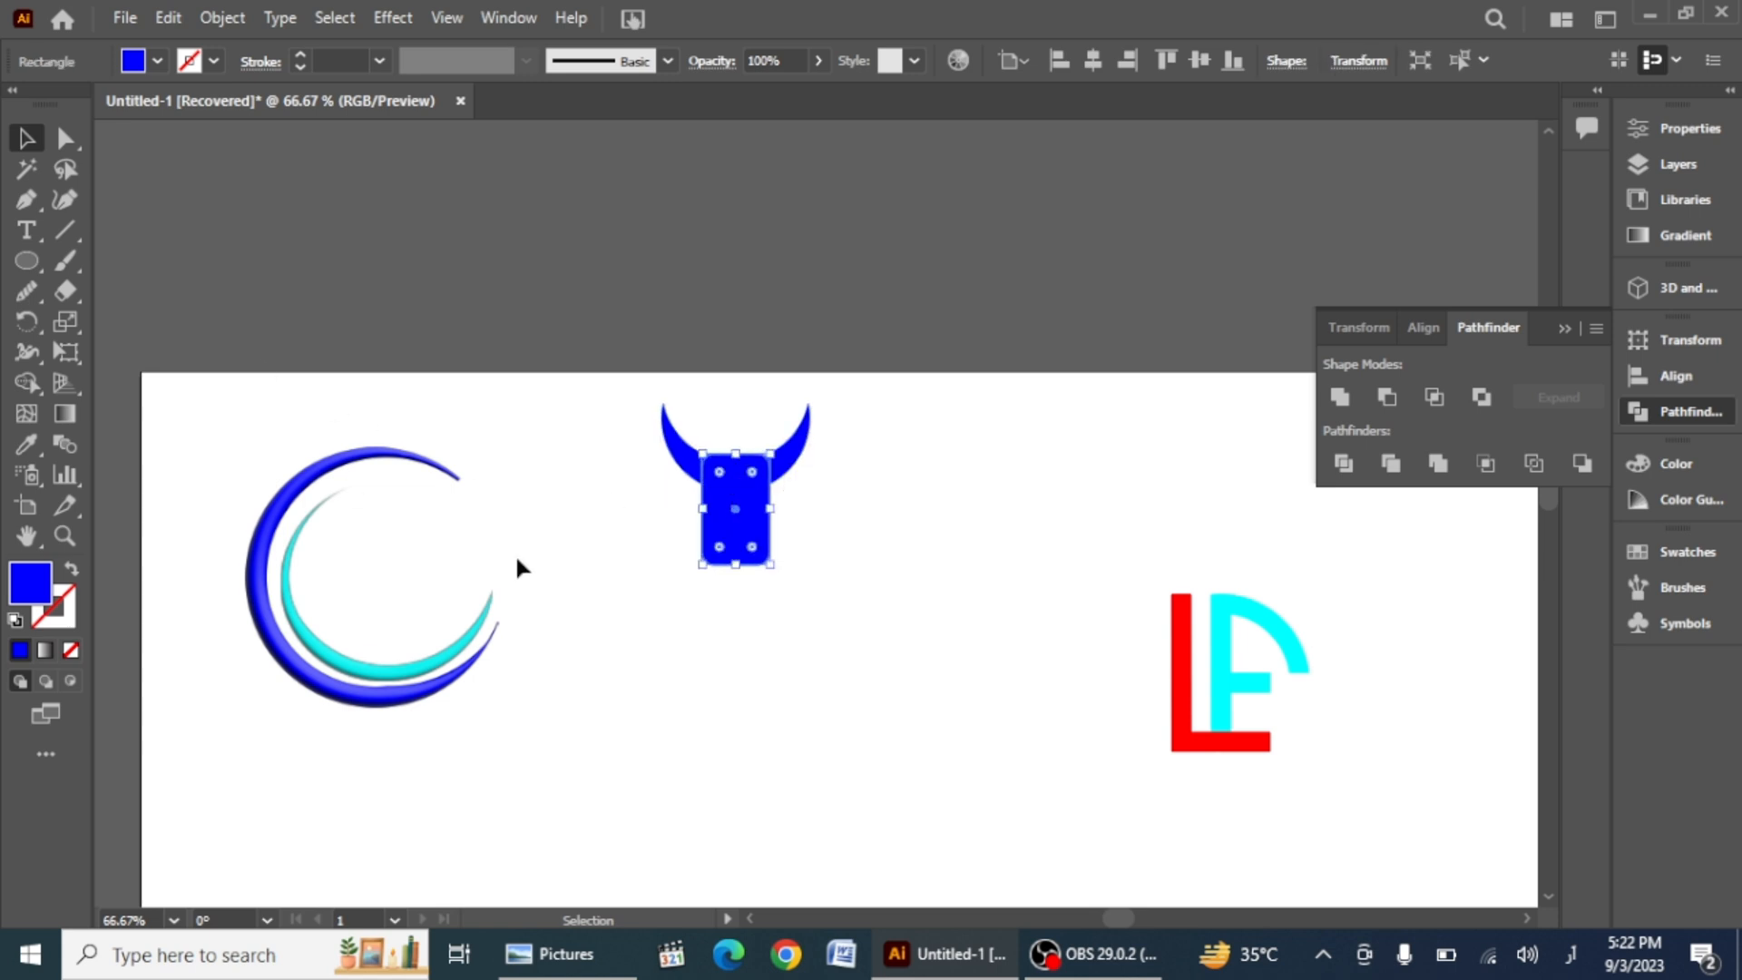
left_click_drag(640, 538, 959, 716)
left_click(64, 141)
left_click(708, 548)
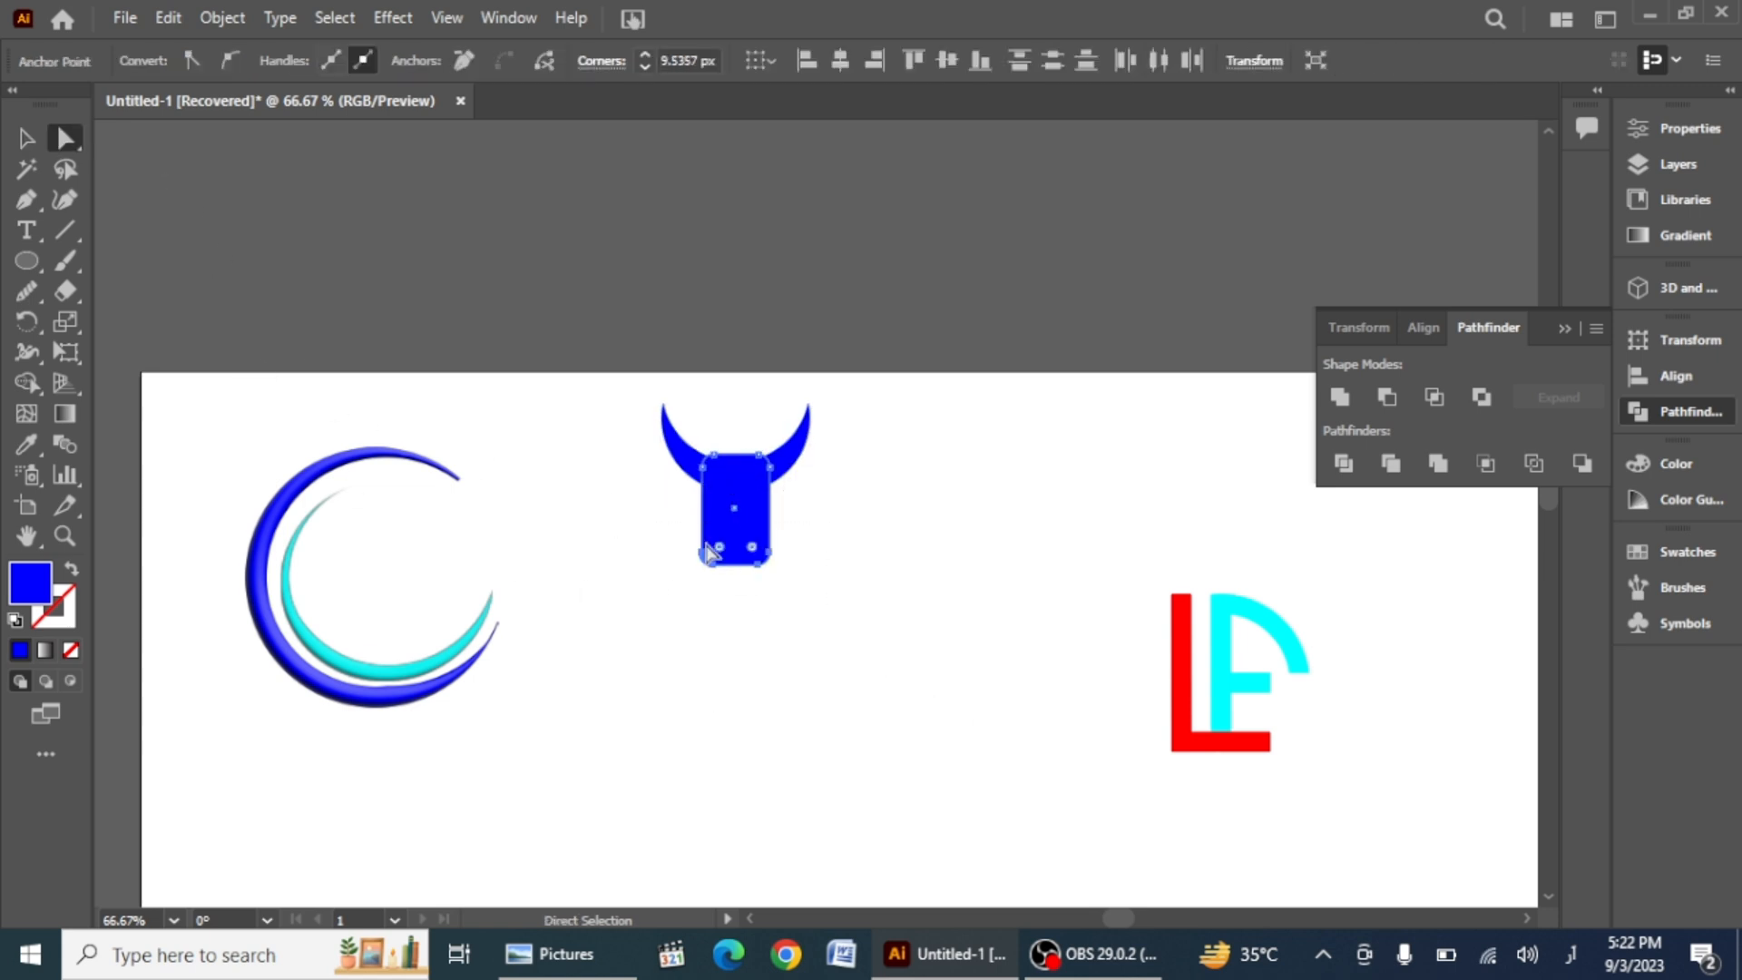
mouse_move(755, 547)
left_mouse_down()
mouse_move(761, 478)
mouse_move(739, 521)
left_mouse_up()
Step: Merge the crescent bowl and the stem into one shape with the Shape Builder tool
left_click(25, 140)
left_click(661, 626)
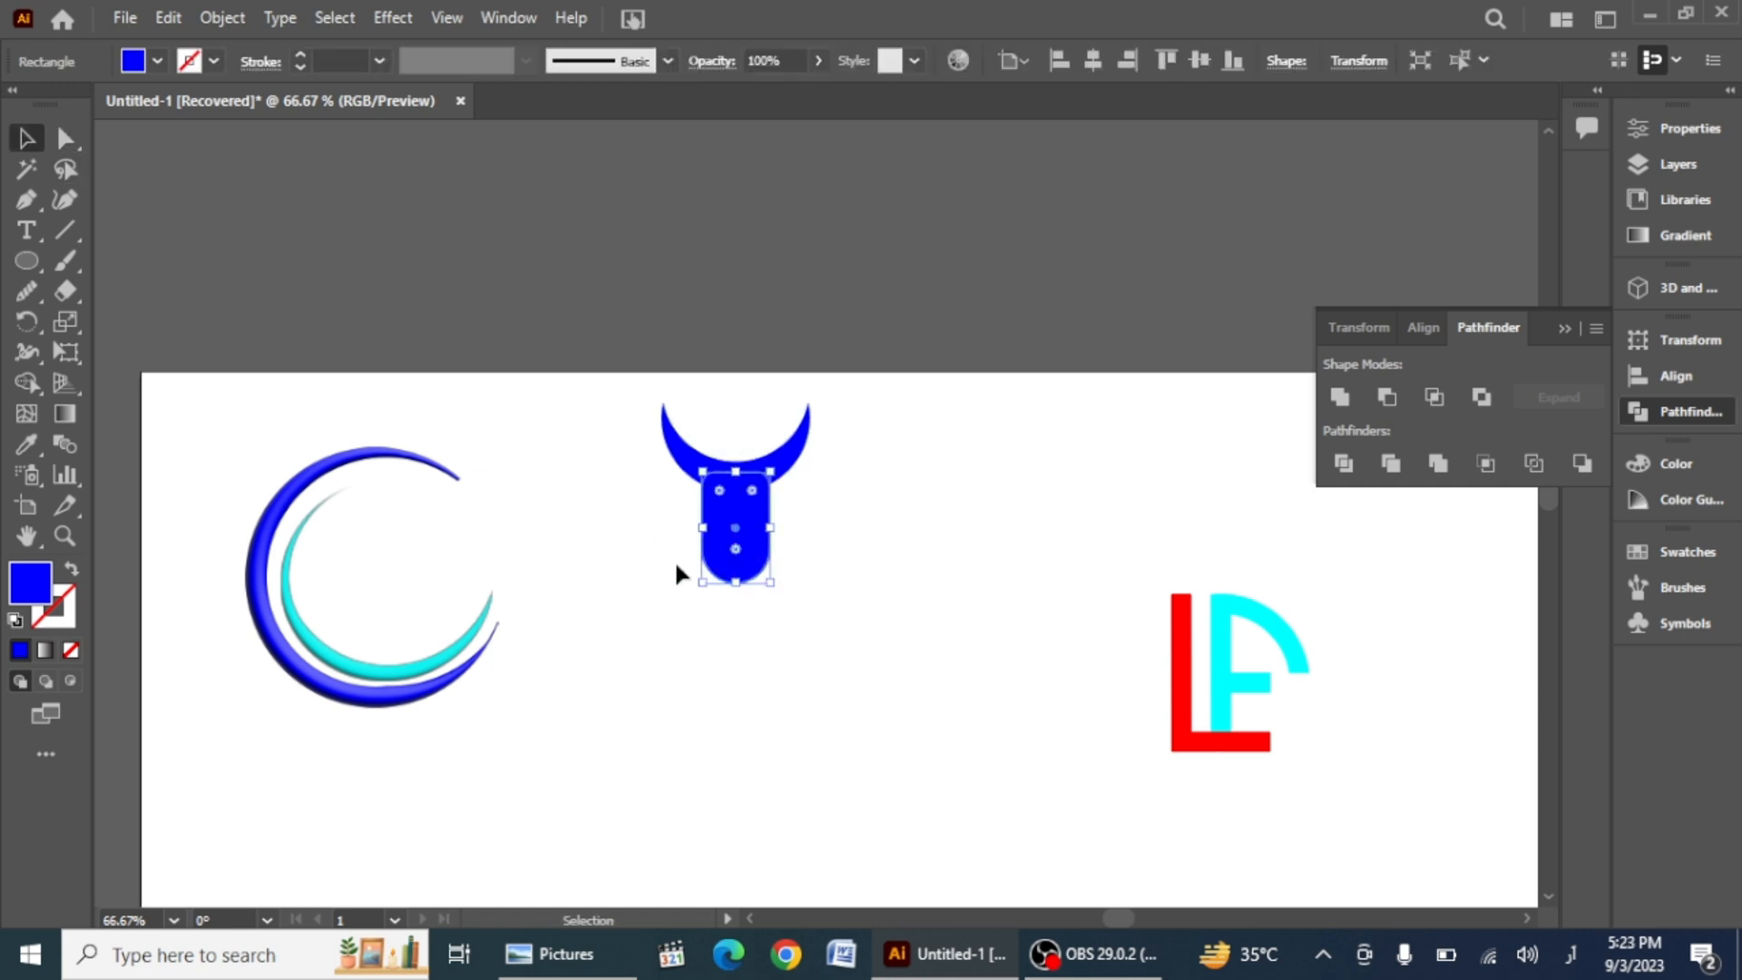
left_click_drag(1008, 662, 1009, 662)
scroll(735, 742, "up", 2)
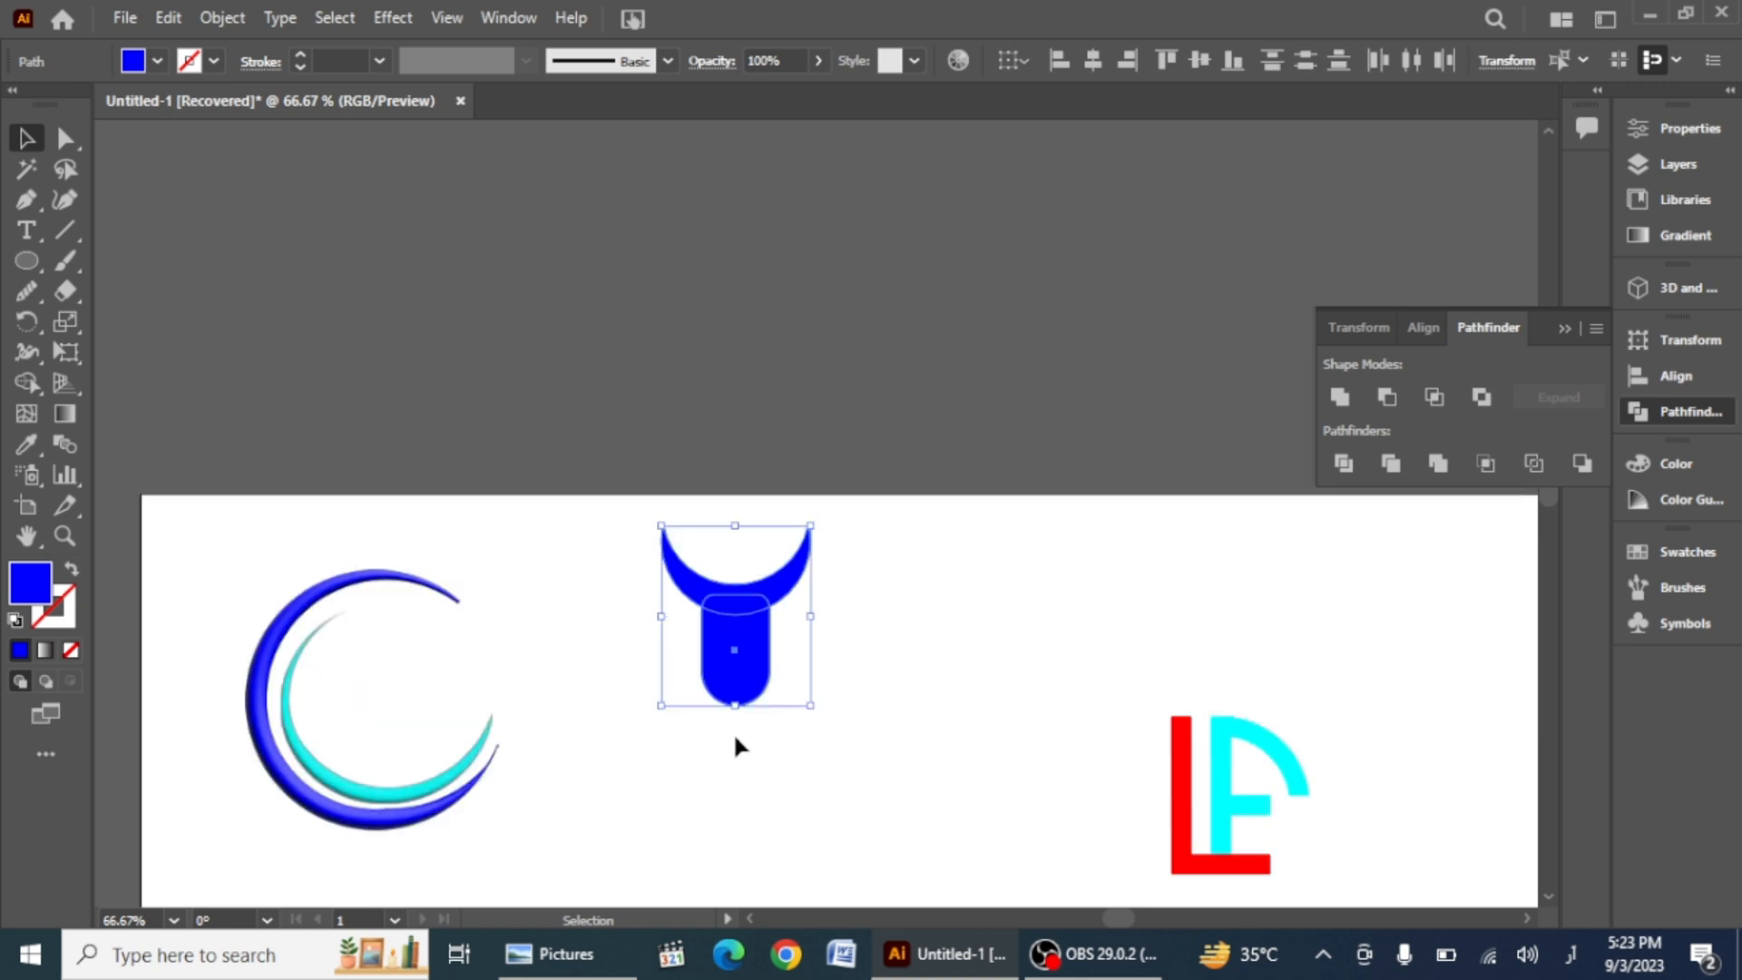
left_click(22, 384)
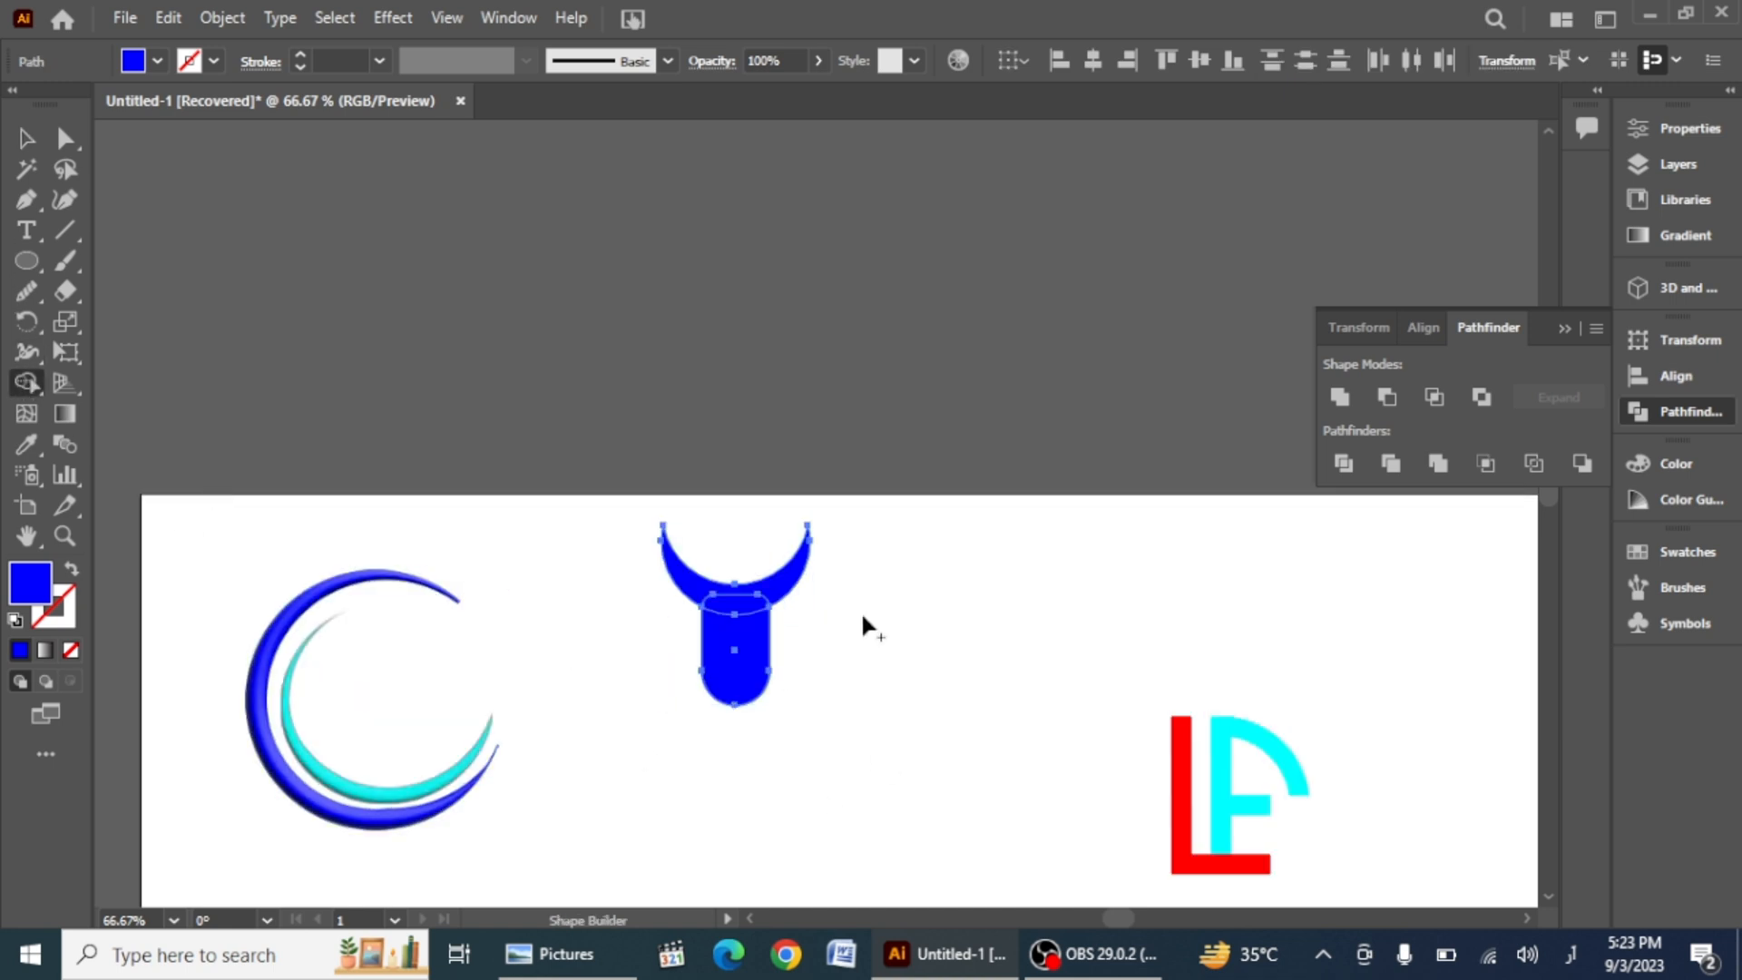
left_click_drag(732, 594, 738, 708)
scroll(722, 780, "up", 3)
scroll(720, 780, "down", 3)
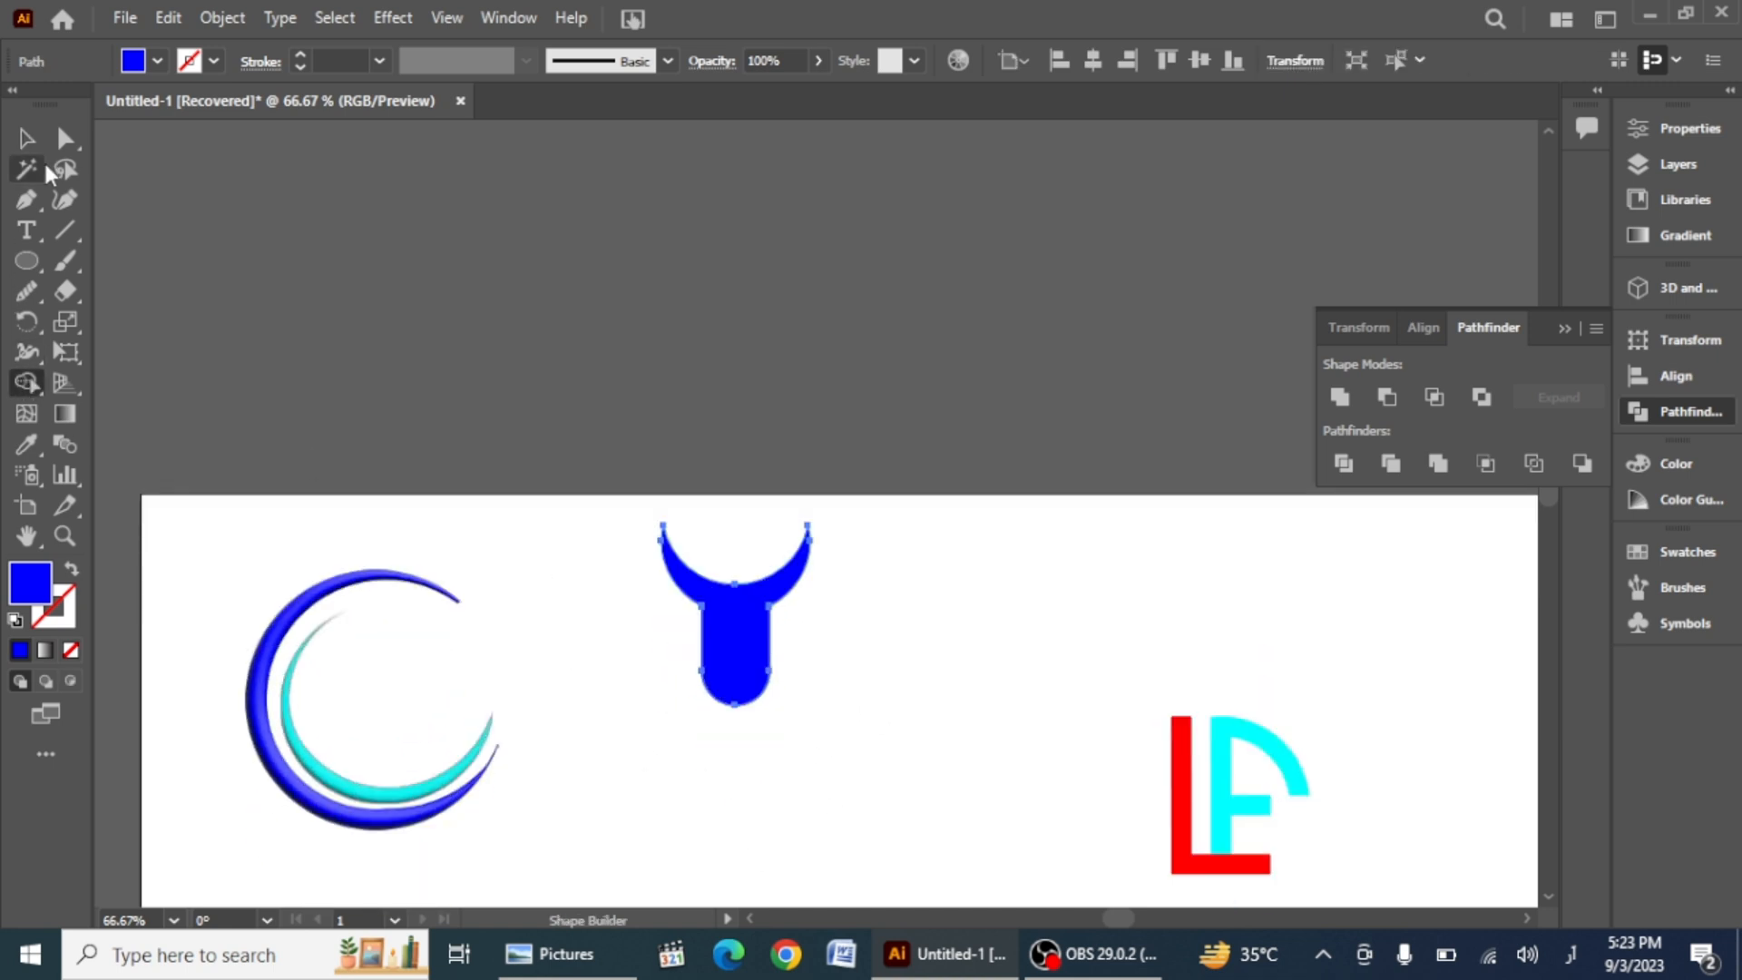
Step: Scale the merged figure down to about half its size
key("v")
left_click(596, 646)
left_click_drag(894, 512, 690, 779)
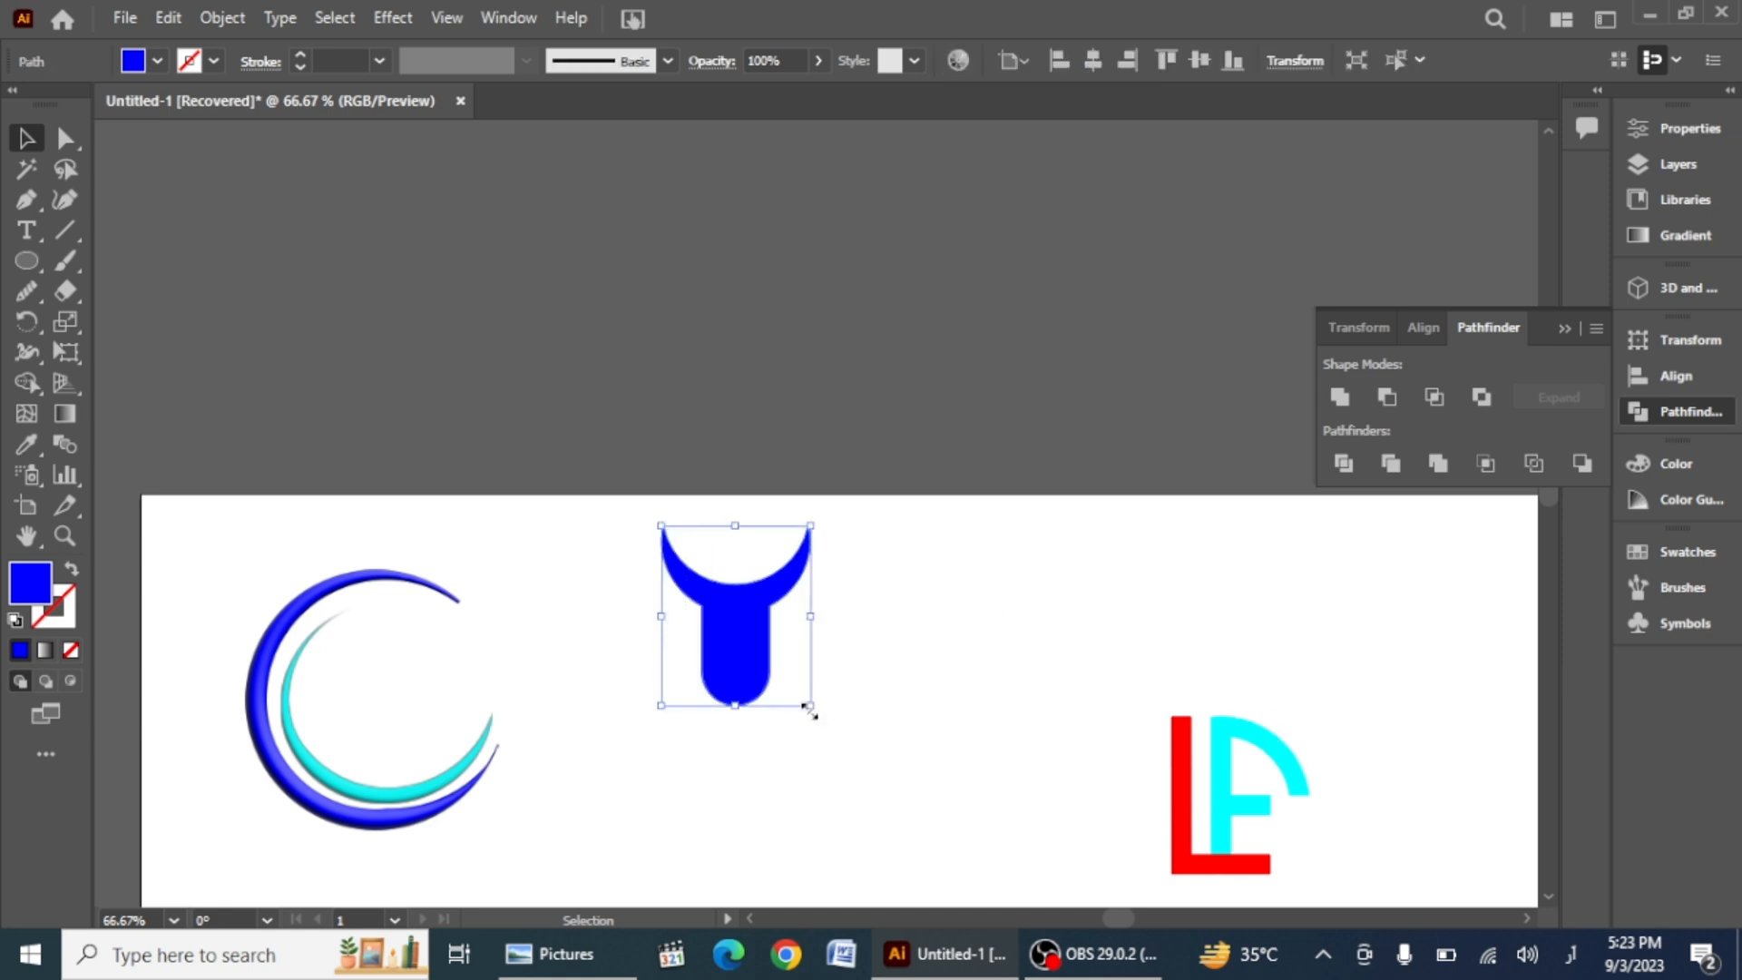
left_click_drag(810, 712, 744, 627)
left_click(684, 731)
scroll(698, 574, "up", 1)
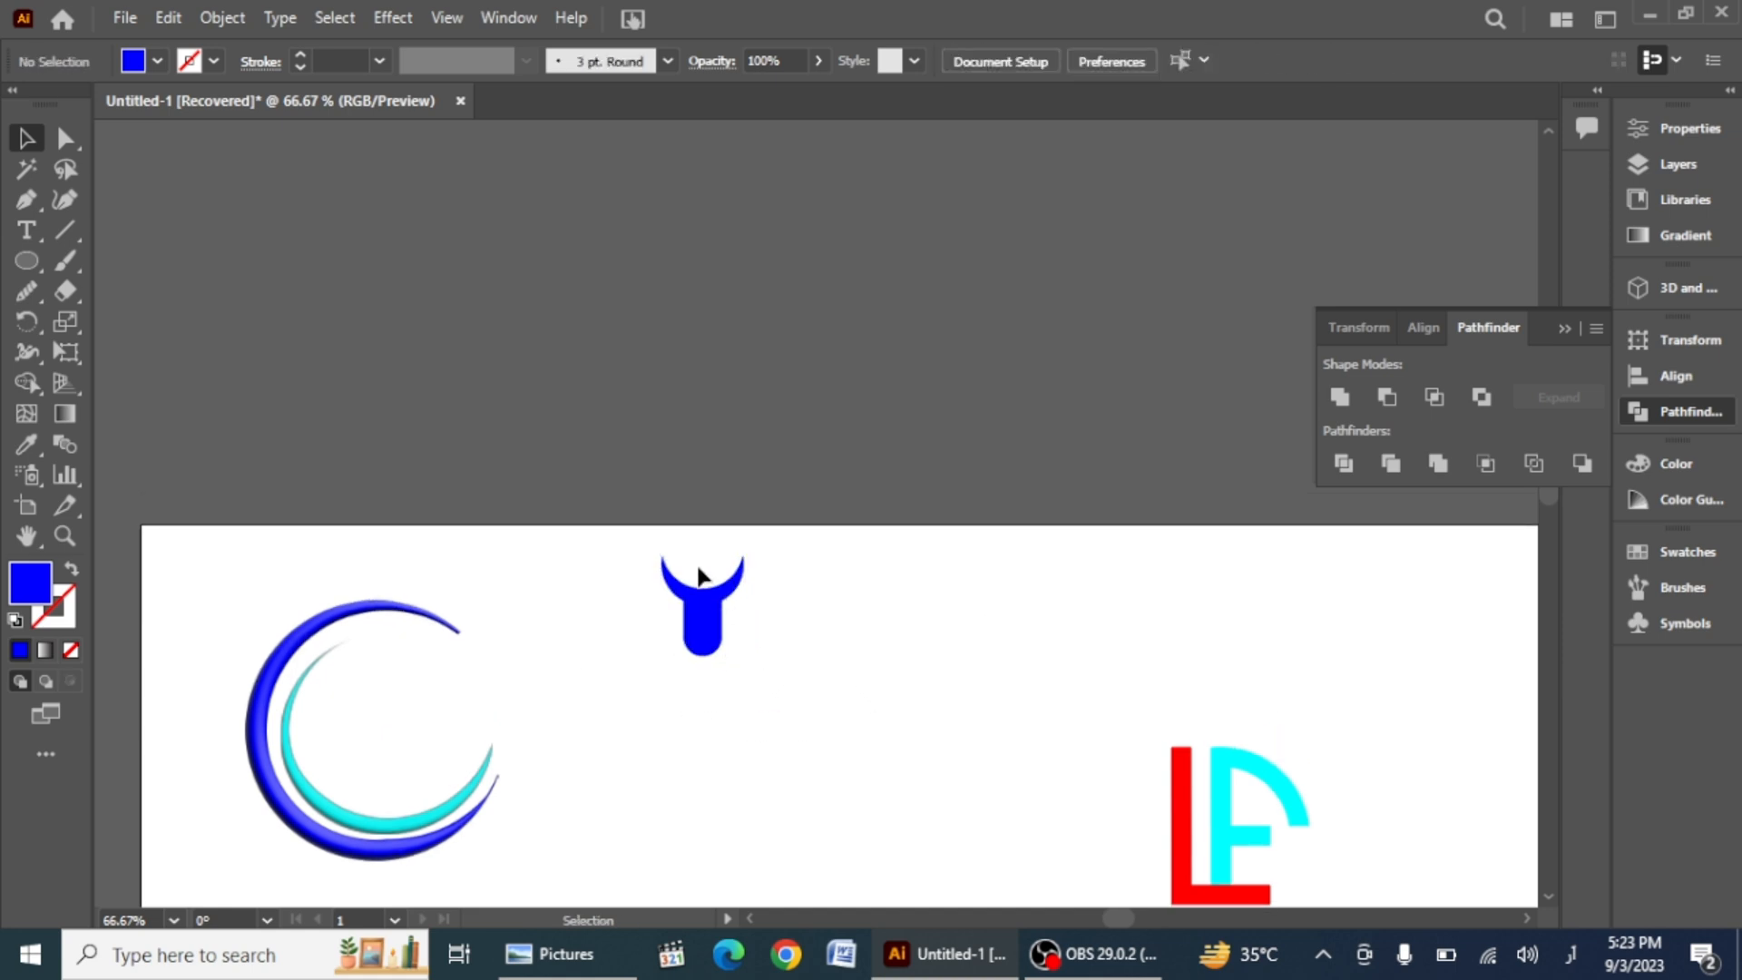
Step: Draw a small circle about 22 px wide centered above the bowl as the figure's head
scroll(698, 574, "up", 3)
scroll(687, 570, "down", 1)
key("l")
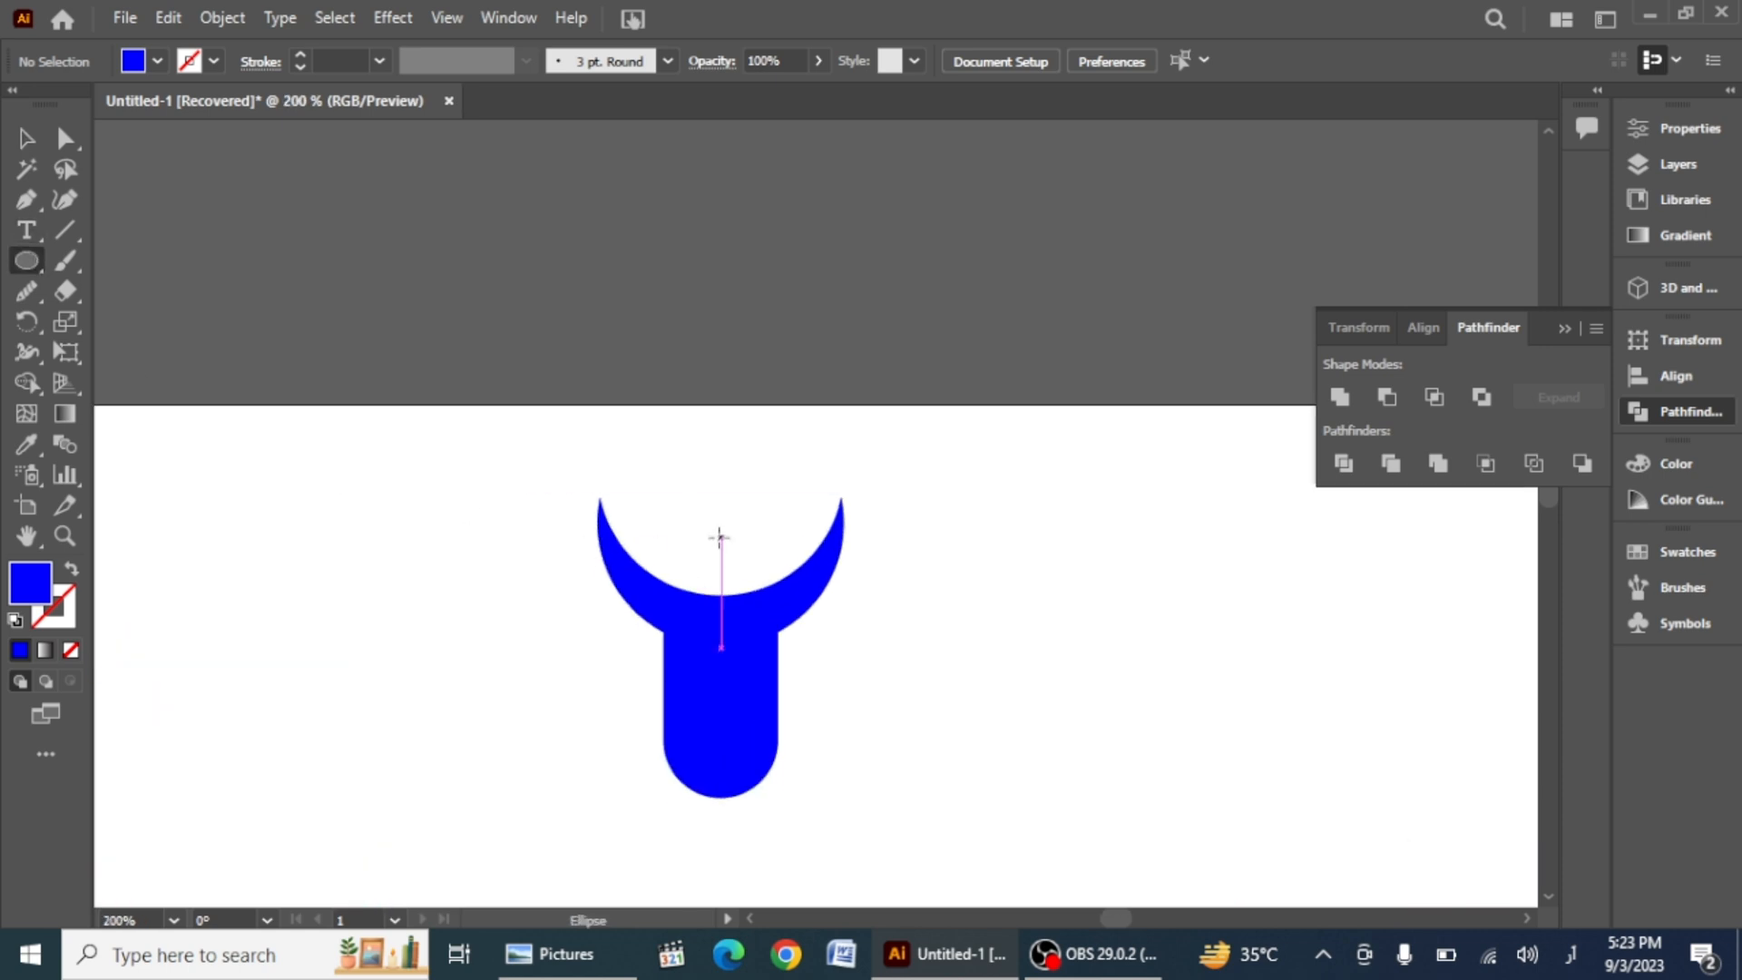
mouse_move(719, 537)
left_mouse_down()
mouse_move(758, 580)
mouse_move(723, 522)
left_mouse_up()
left_click(441, 608)
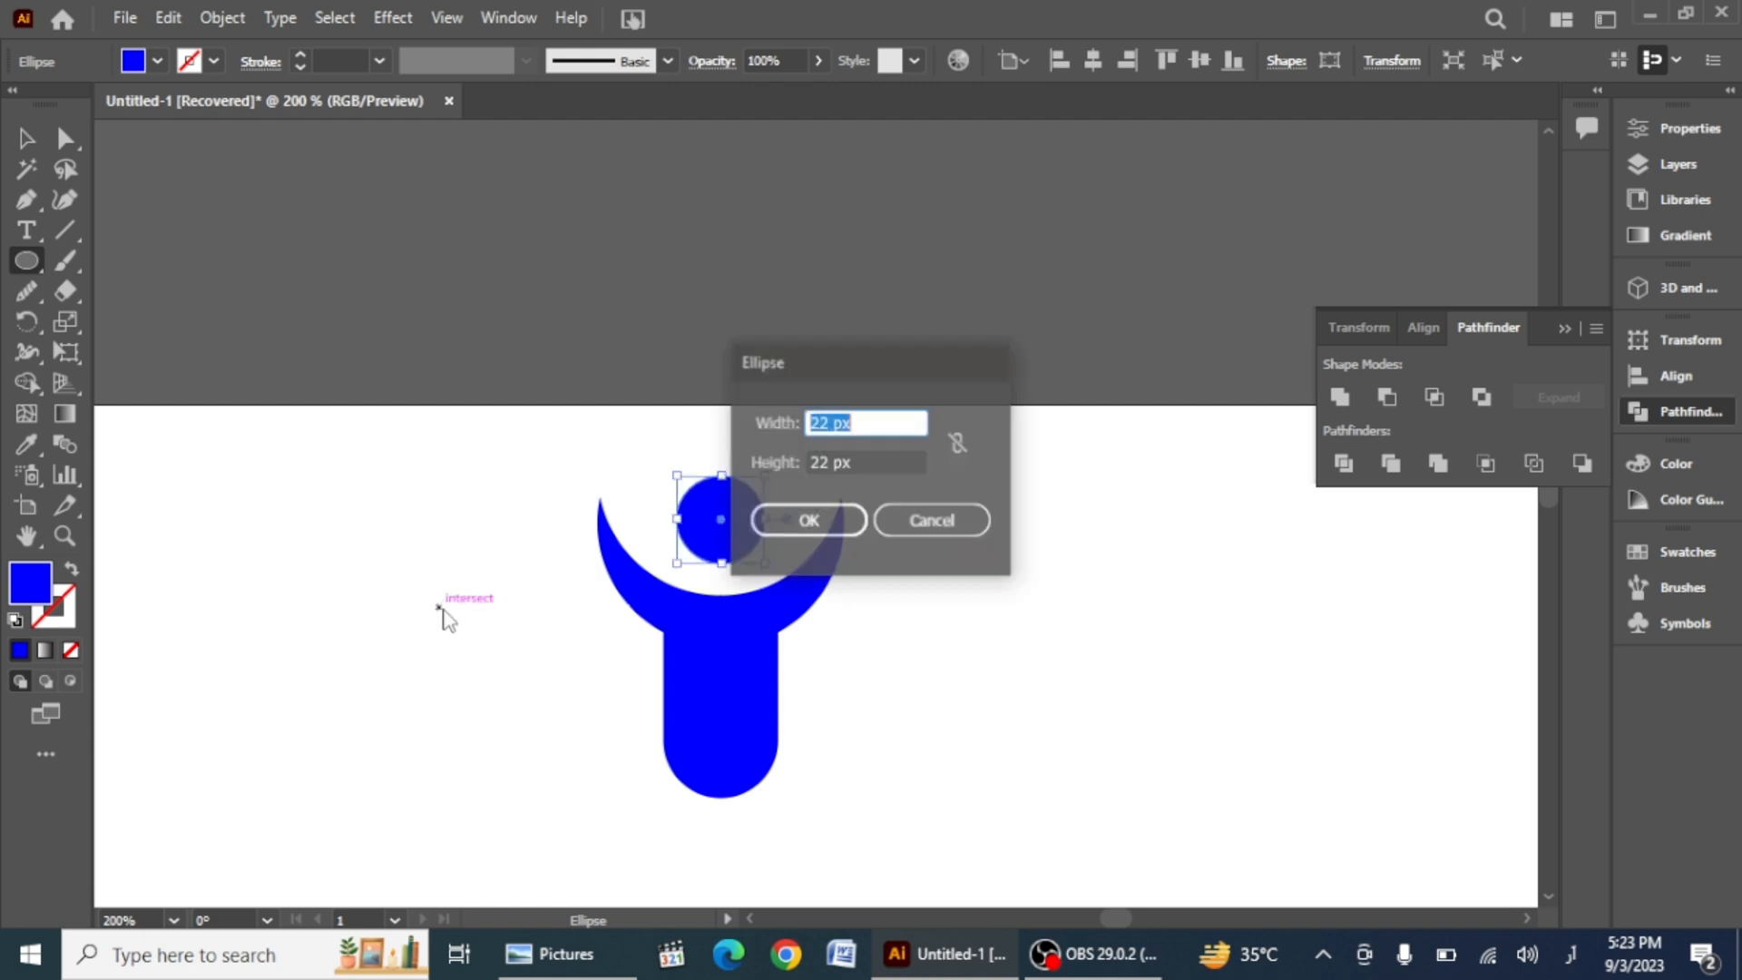
left_click(912, 525)
key("v")
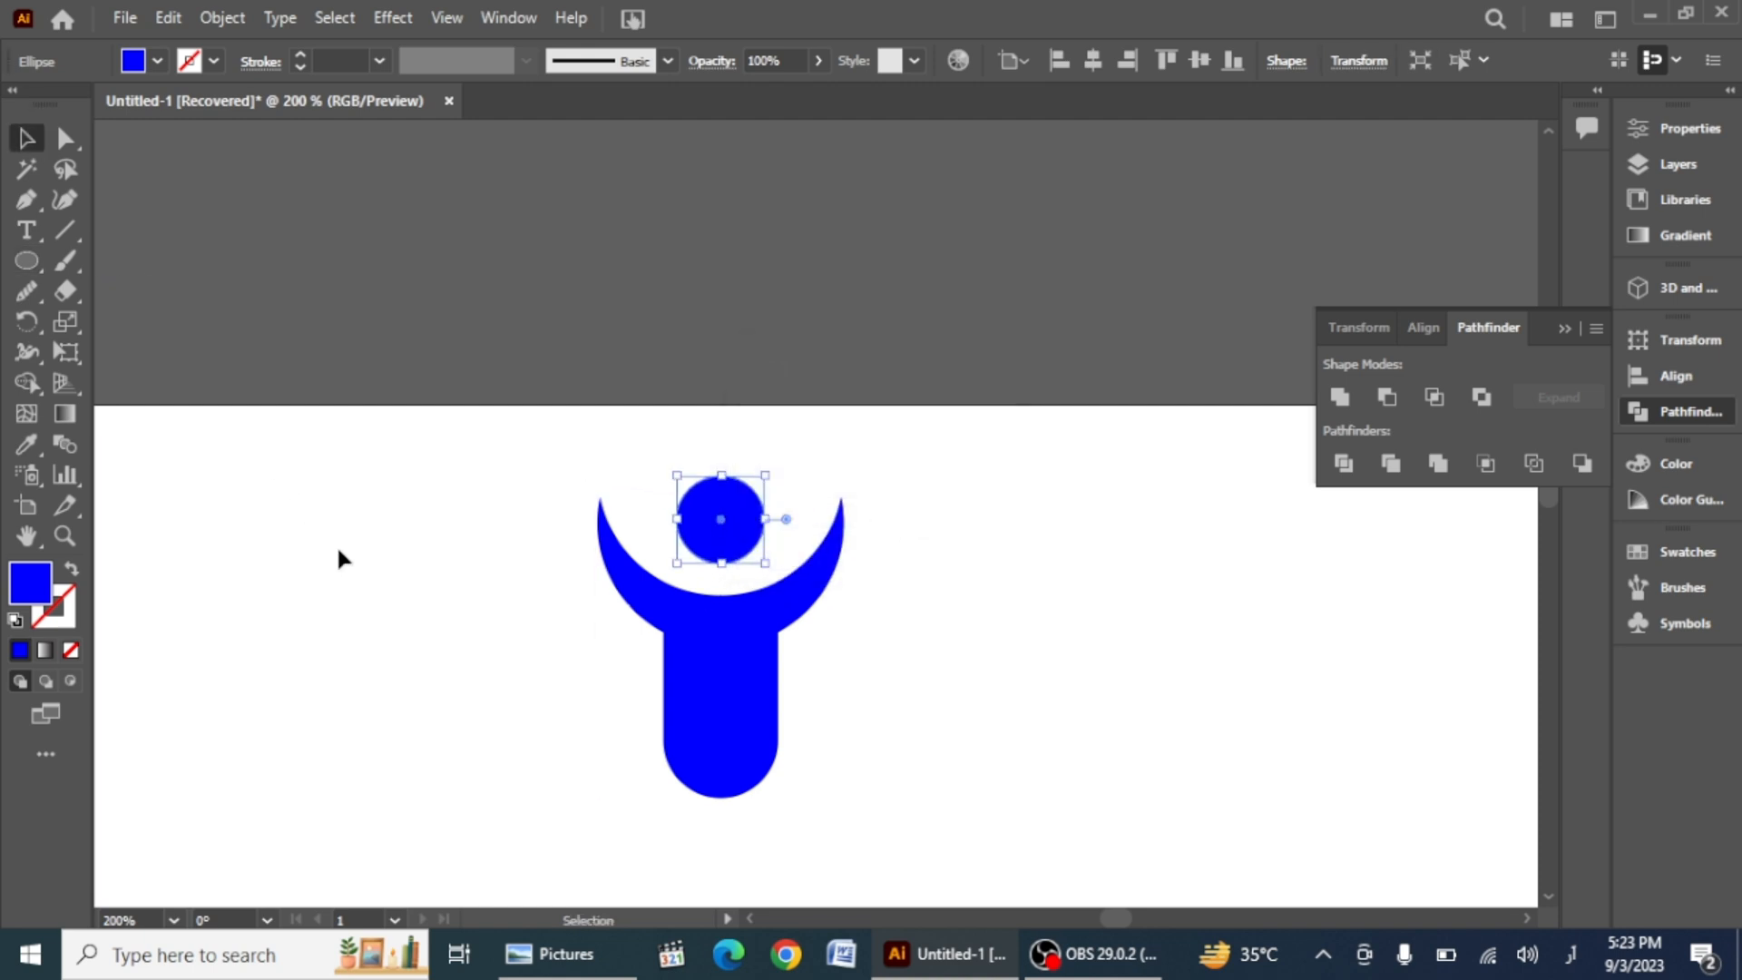
Step: Group the head and body and move the figure slightly to the right
left_click_drag(439, 440, 944, 887)
key("a")
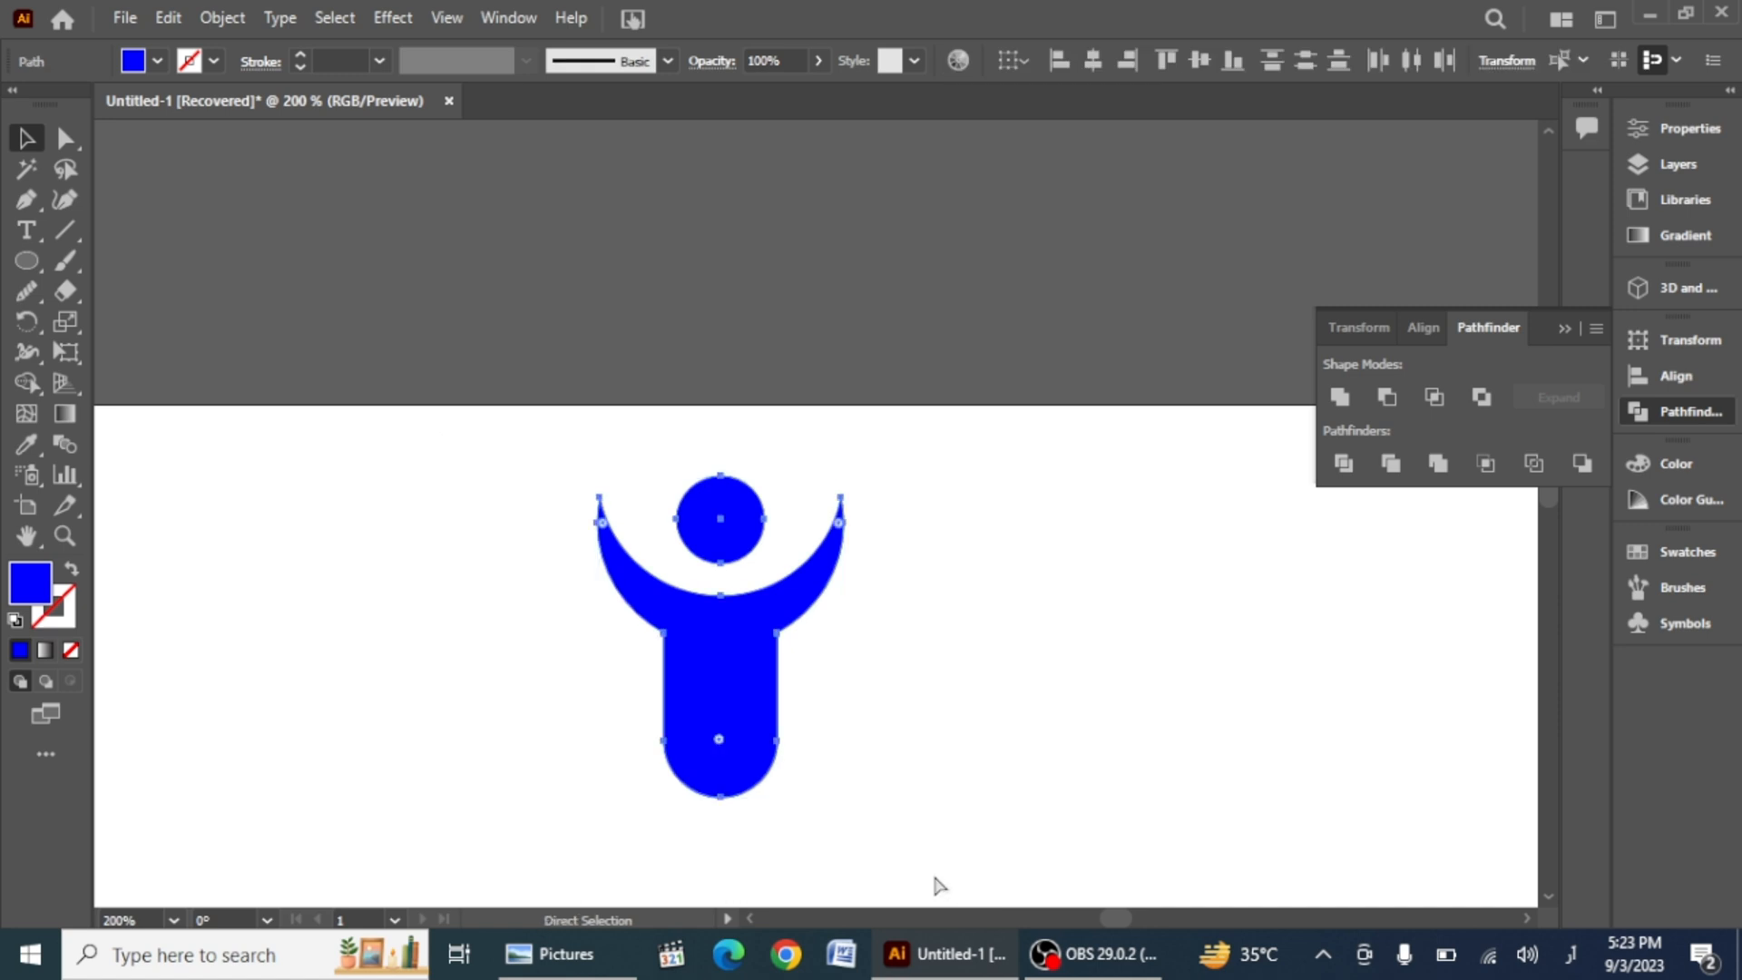
key("ctrl+g")
key("v")
left_click_drag(732, 684, 810, 658)
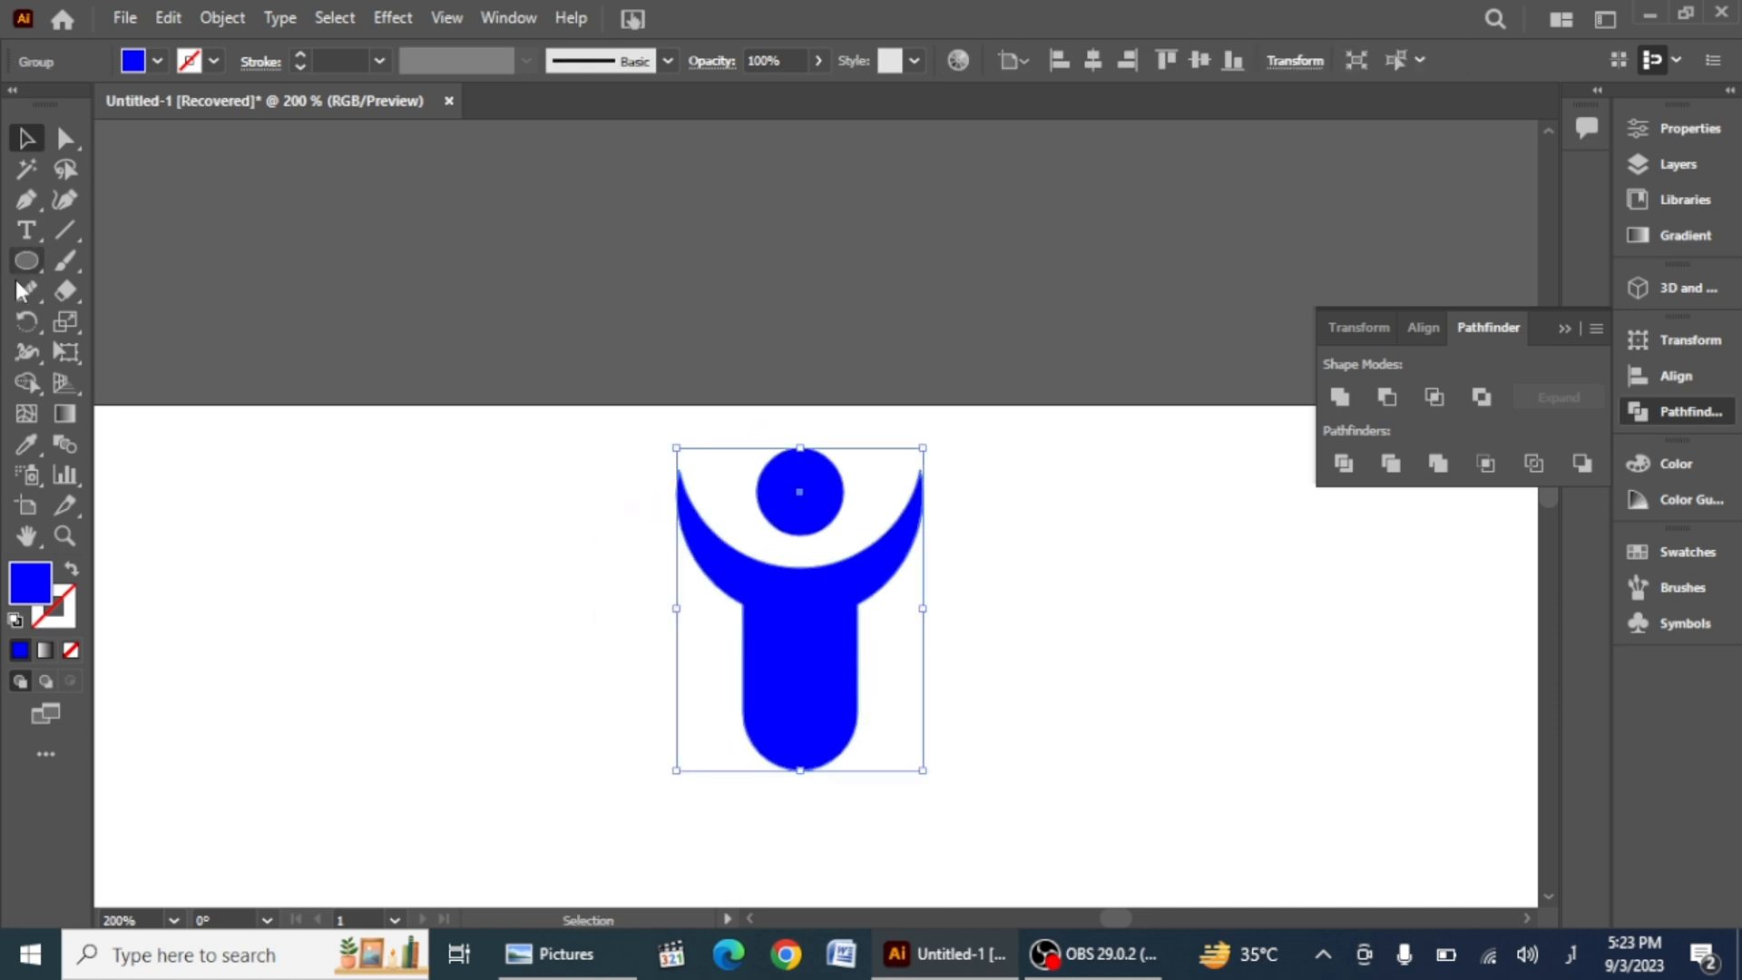
Step: Rotate two copies of the figure around its base, one to each side, forming a fan of three figures
left_click(26, 321)
left_click(799, 762)
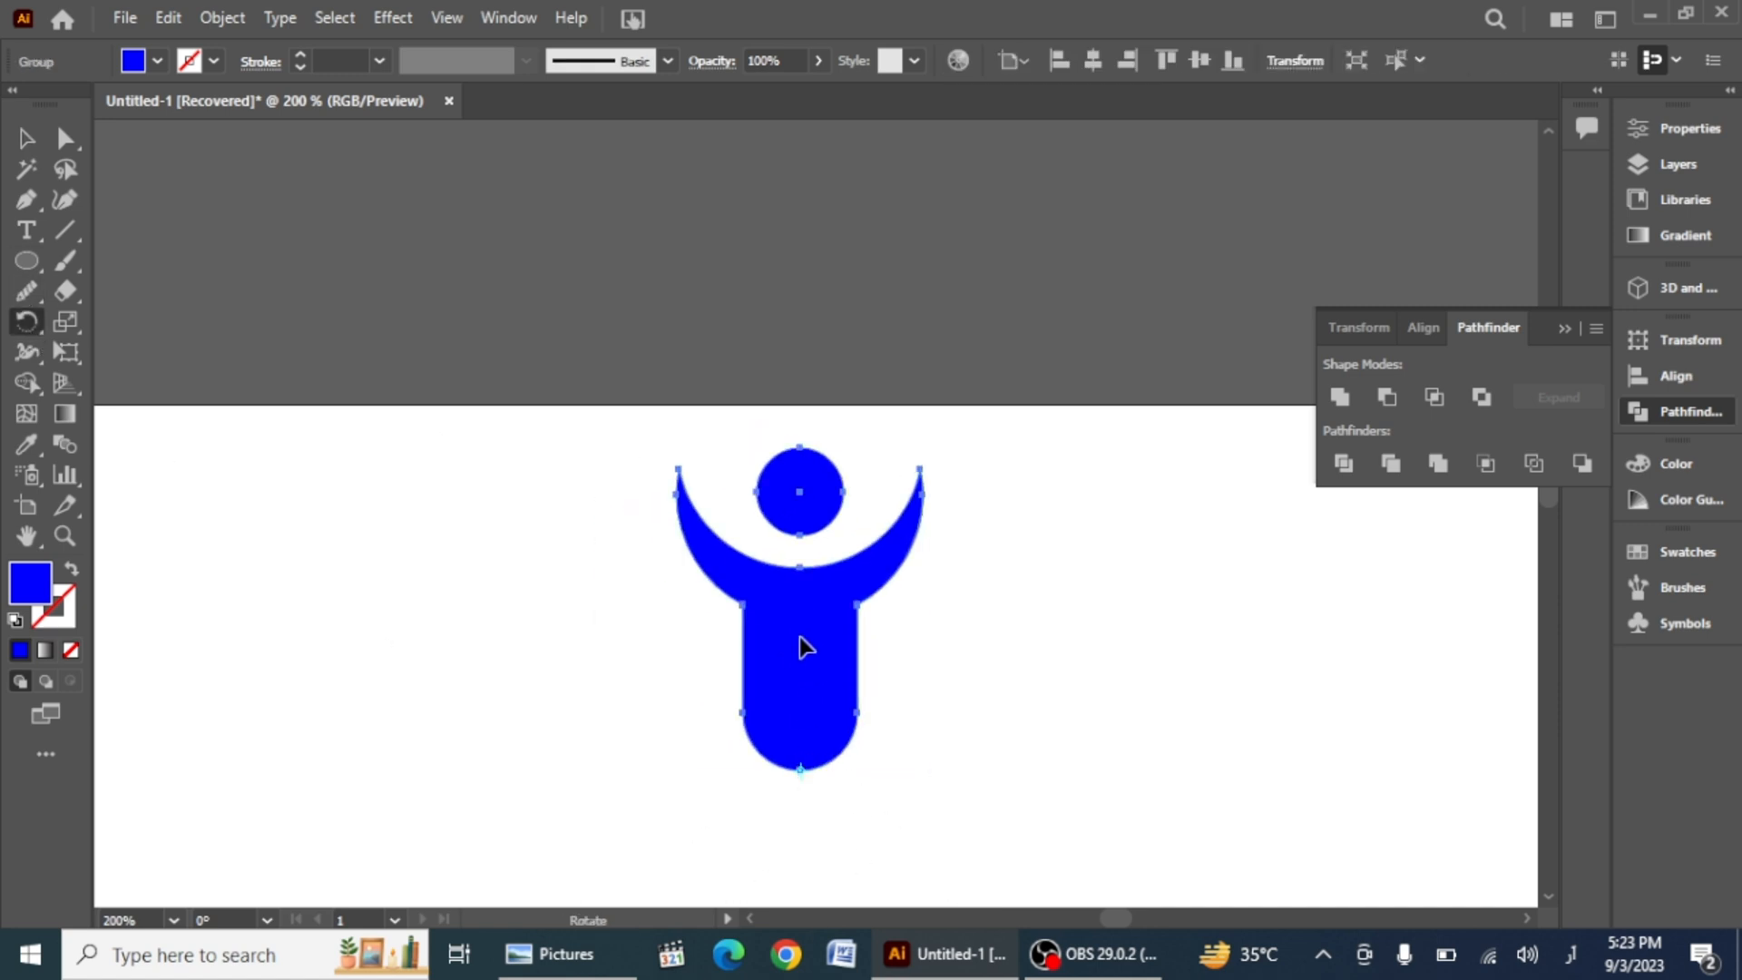
left_click_drag(801, 638, 660, 657)
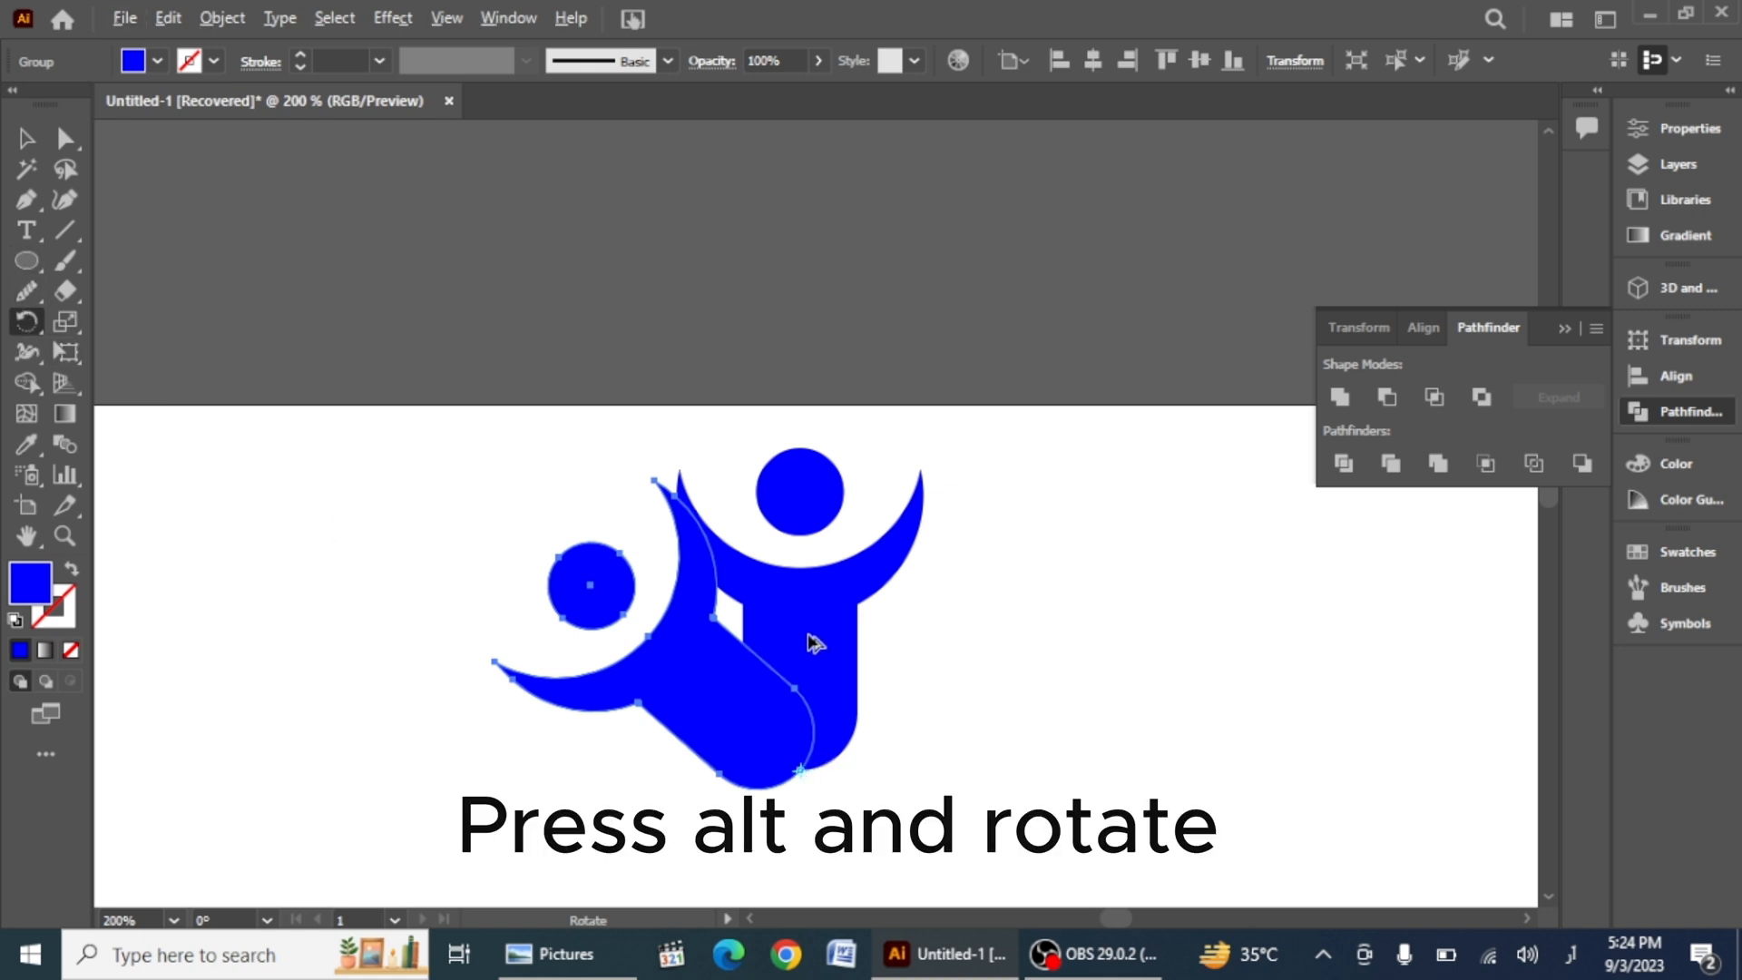
left_click_drag(808, 641, 1102, 833)
Step: Select the three figures and merge their overlapping bodies into one shape with the Shape Builder tool
left_click(35, 140)
left_click(279, 458)
scroll(280, 457, "down", 3)
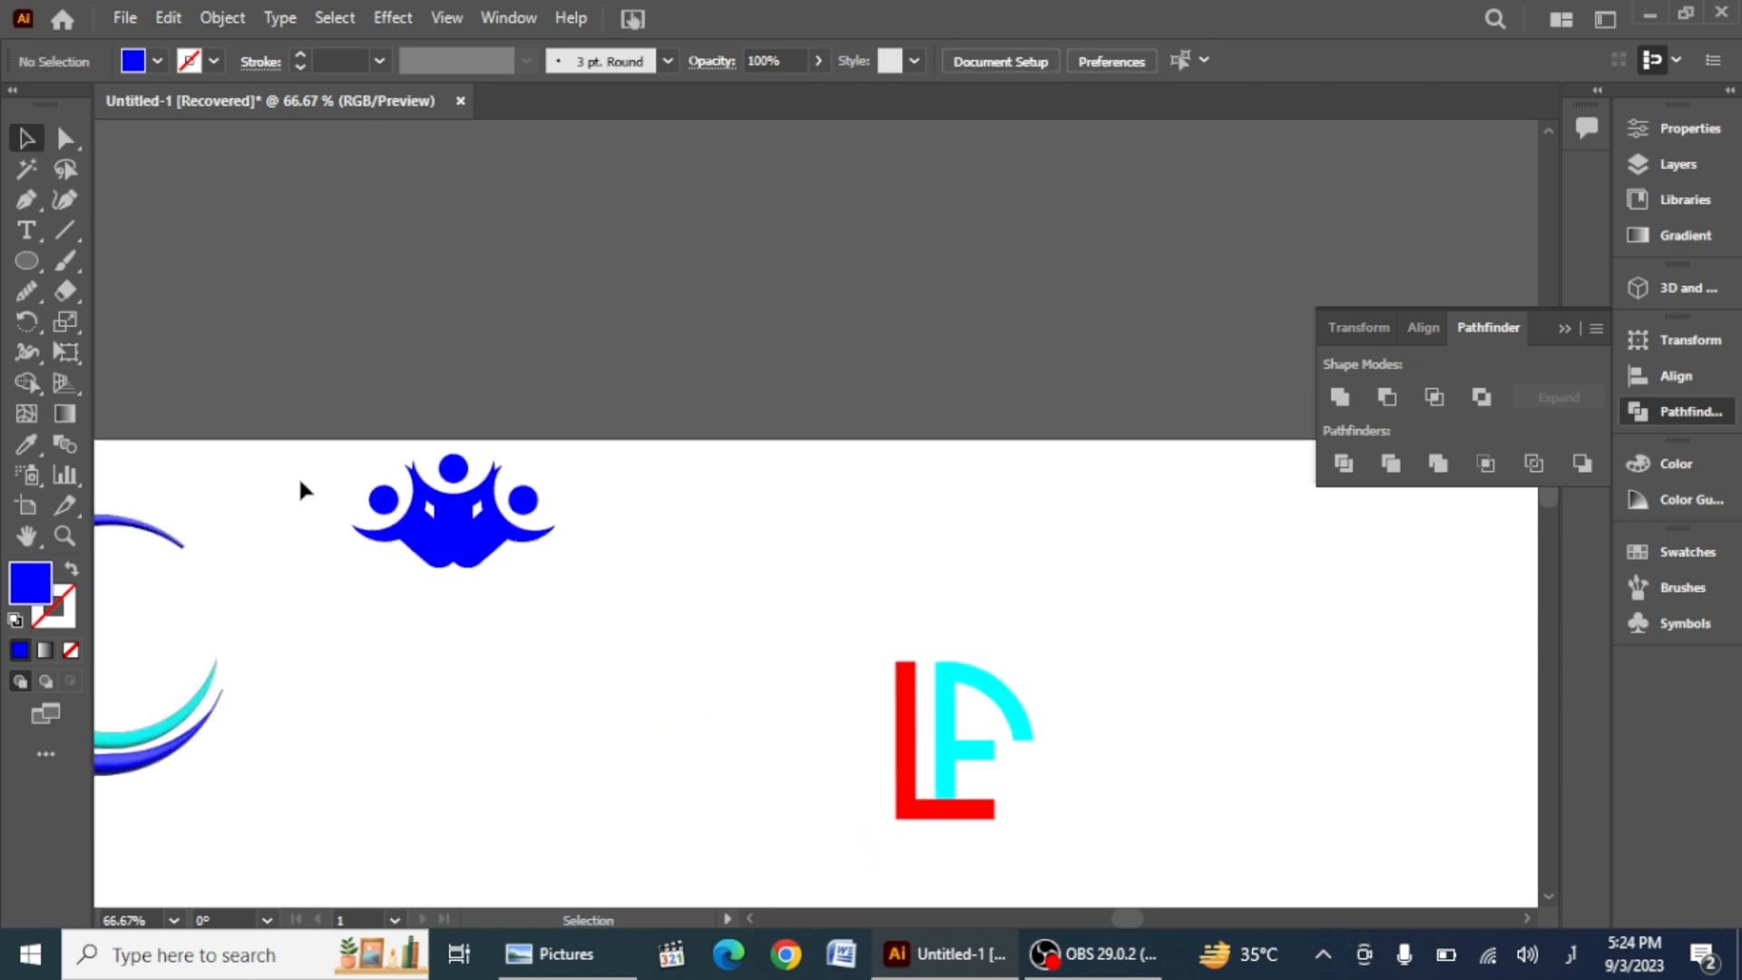
left_click_drag(309, 468, 609, 704)
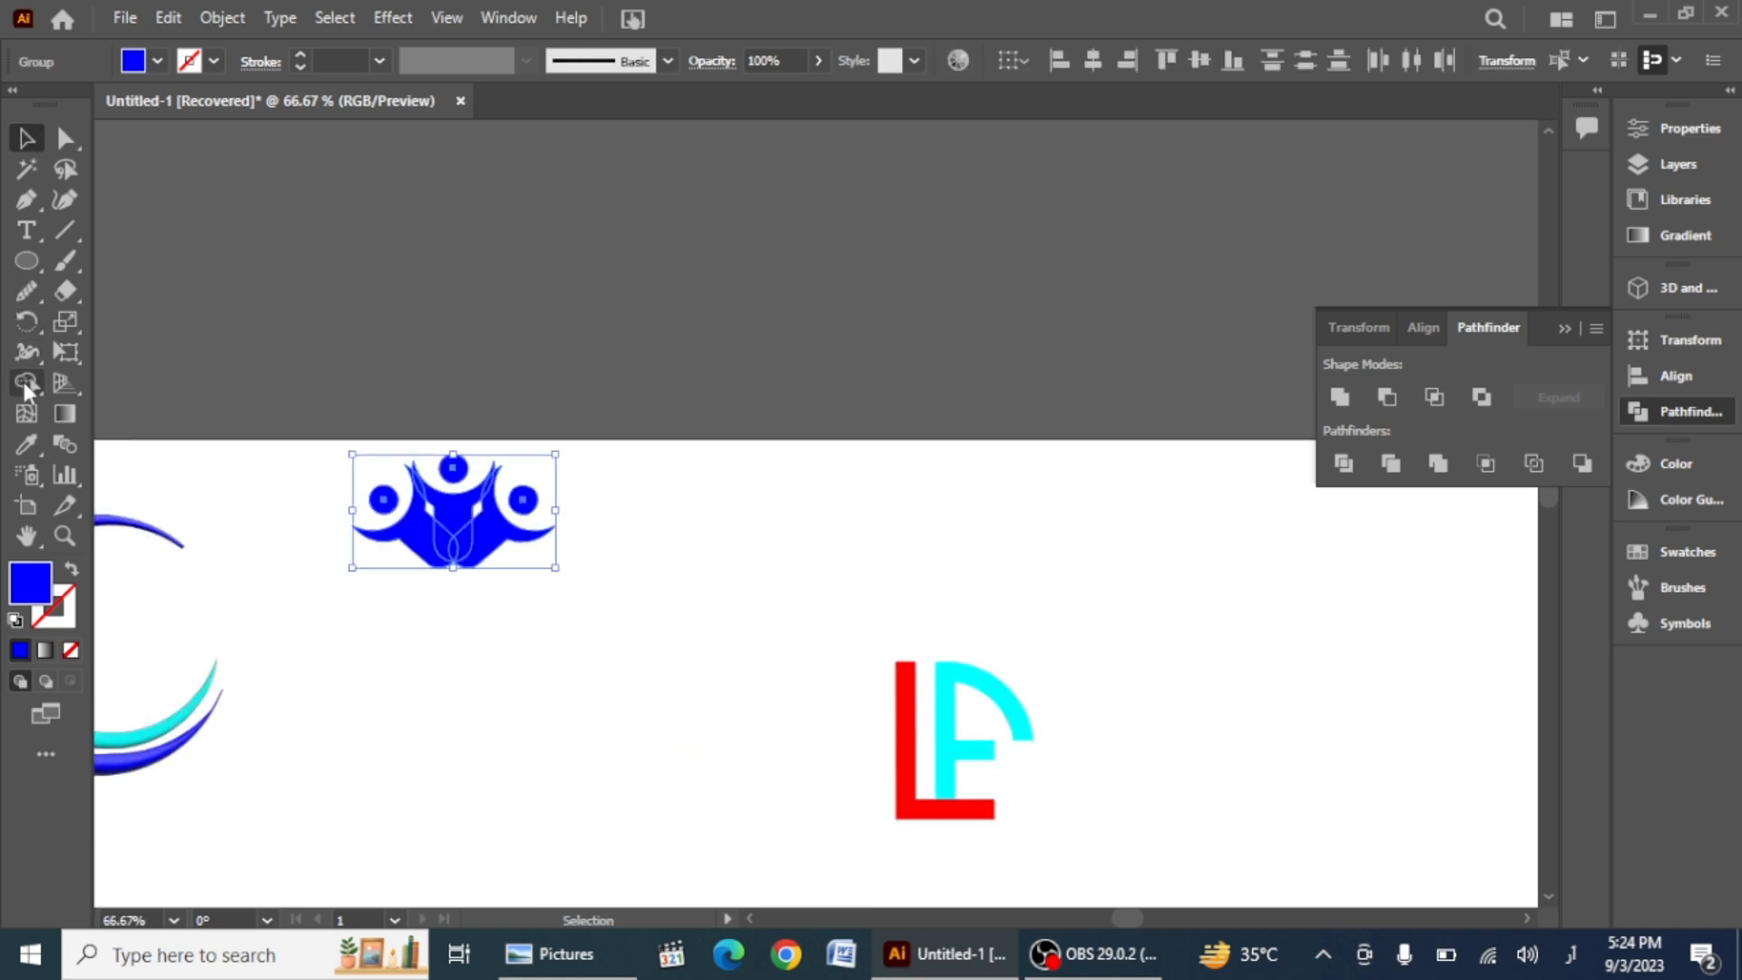
left_click(25, 382)
mouse_move(425, 547)
left_mouse_down()
mouse_move(477, 557)
mouse_move(472, 501)
left_mouse_up()
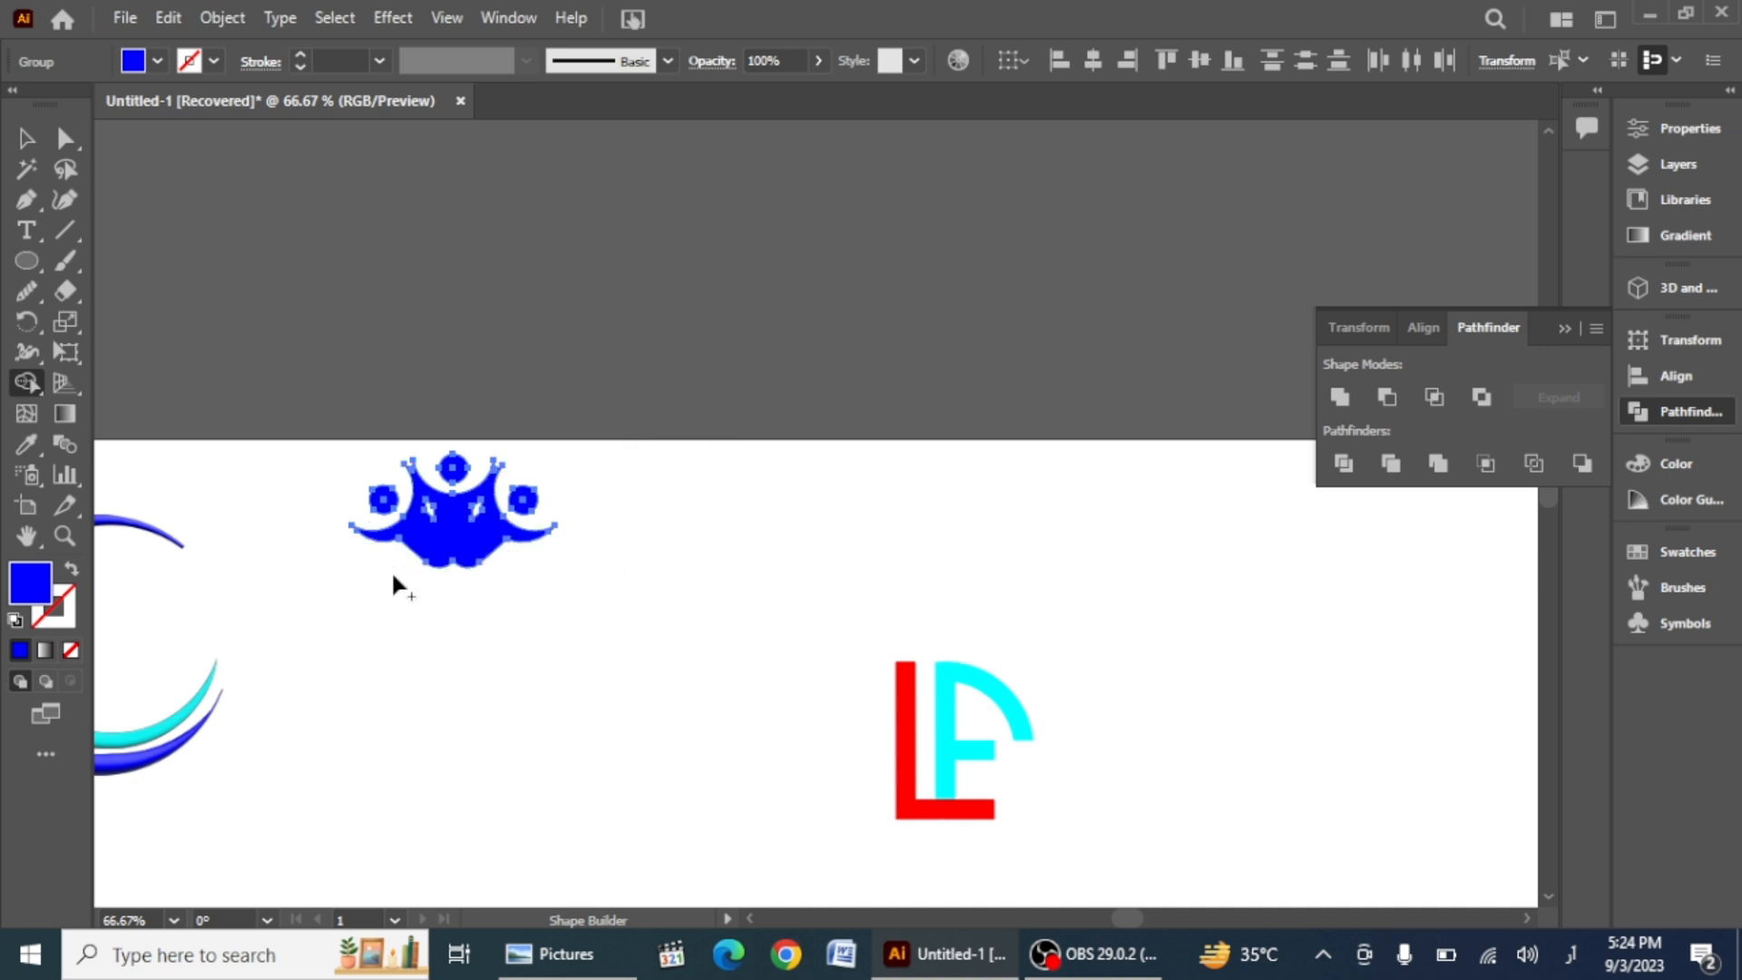
key("v")
left_click(387, 708)
Step: Move the figure group onto the top right of the outer crescent and rotate it to tilt along the curve
scroll(451, 746, "down", 2)
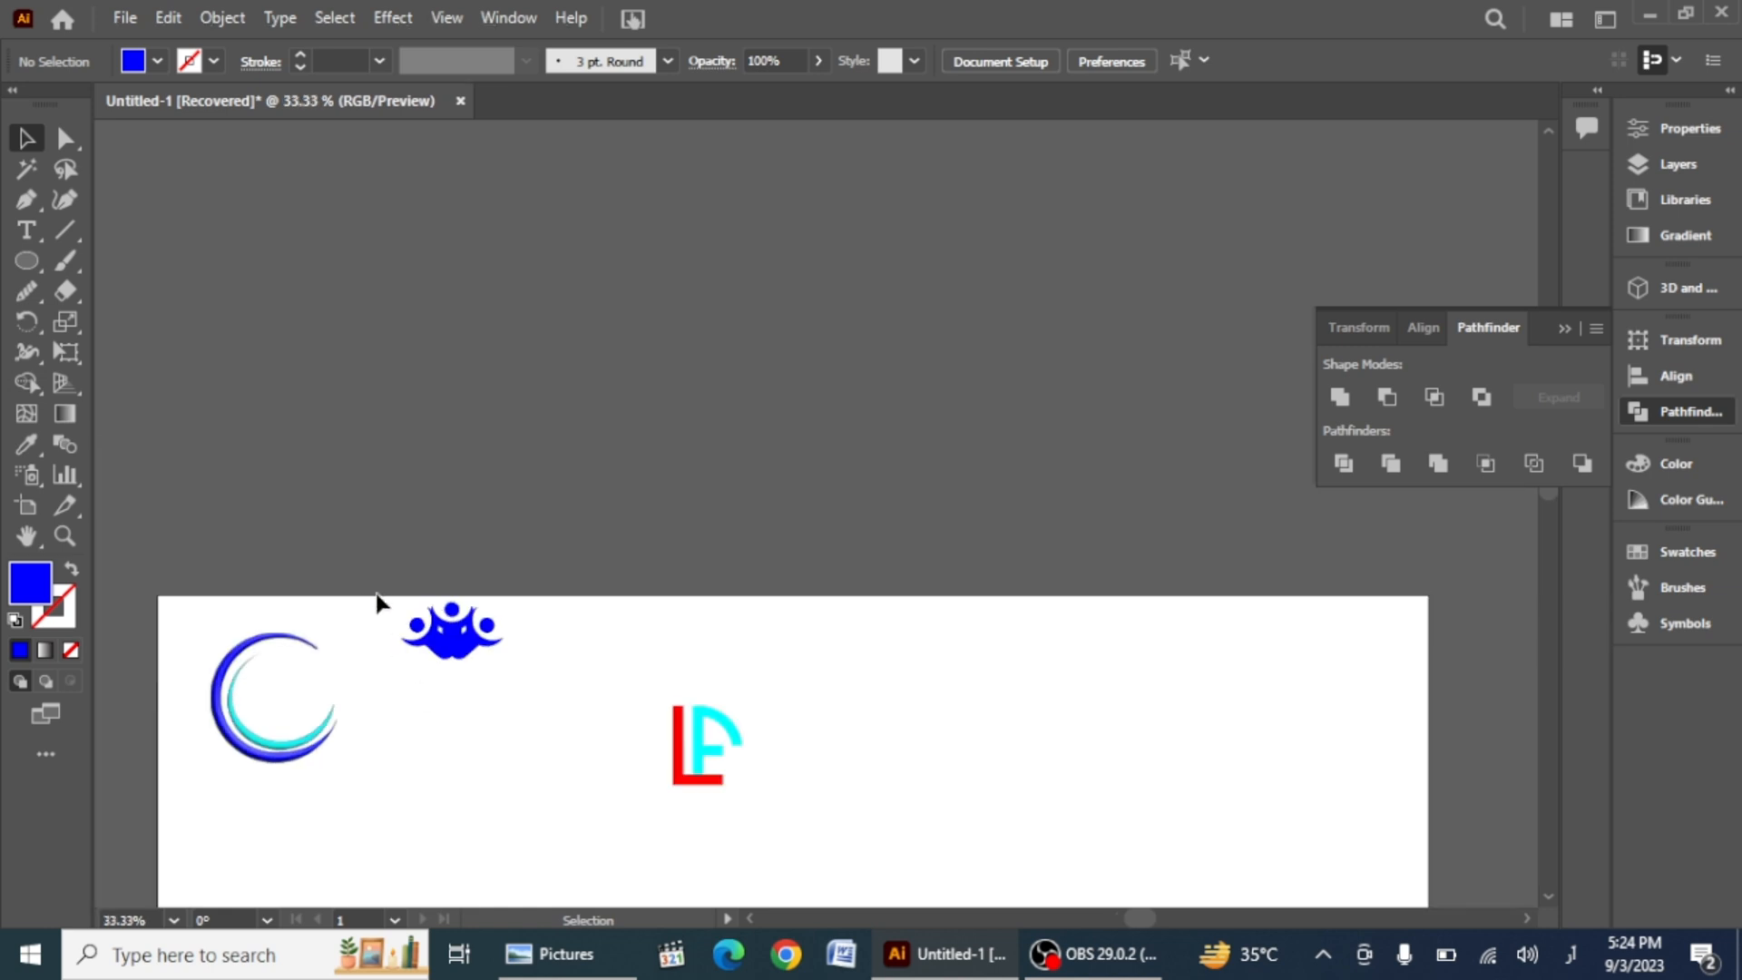
left_click(458, 646)
left_click(556, 570)
left_click_drag(446, 646, 313, 621)
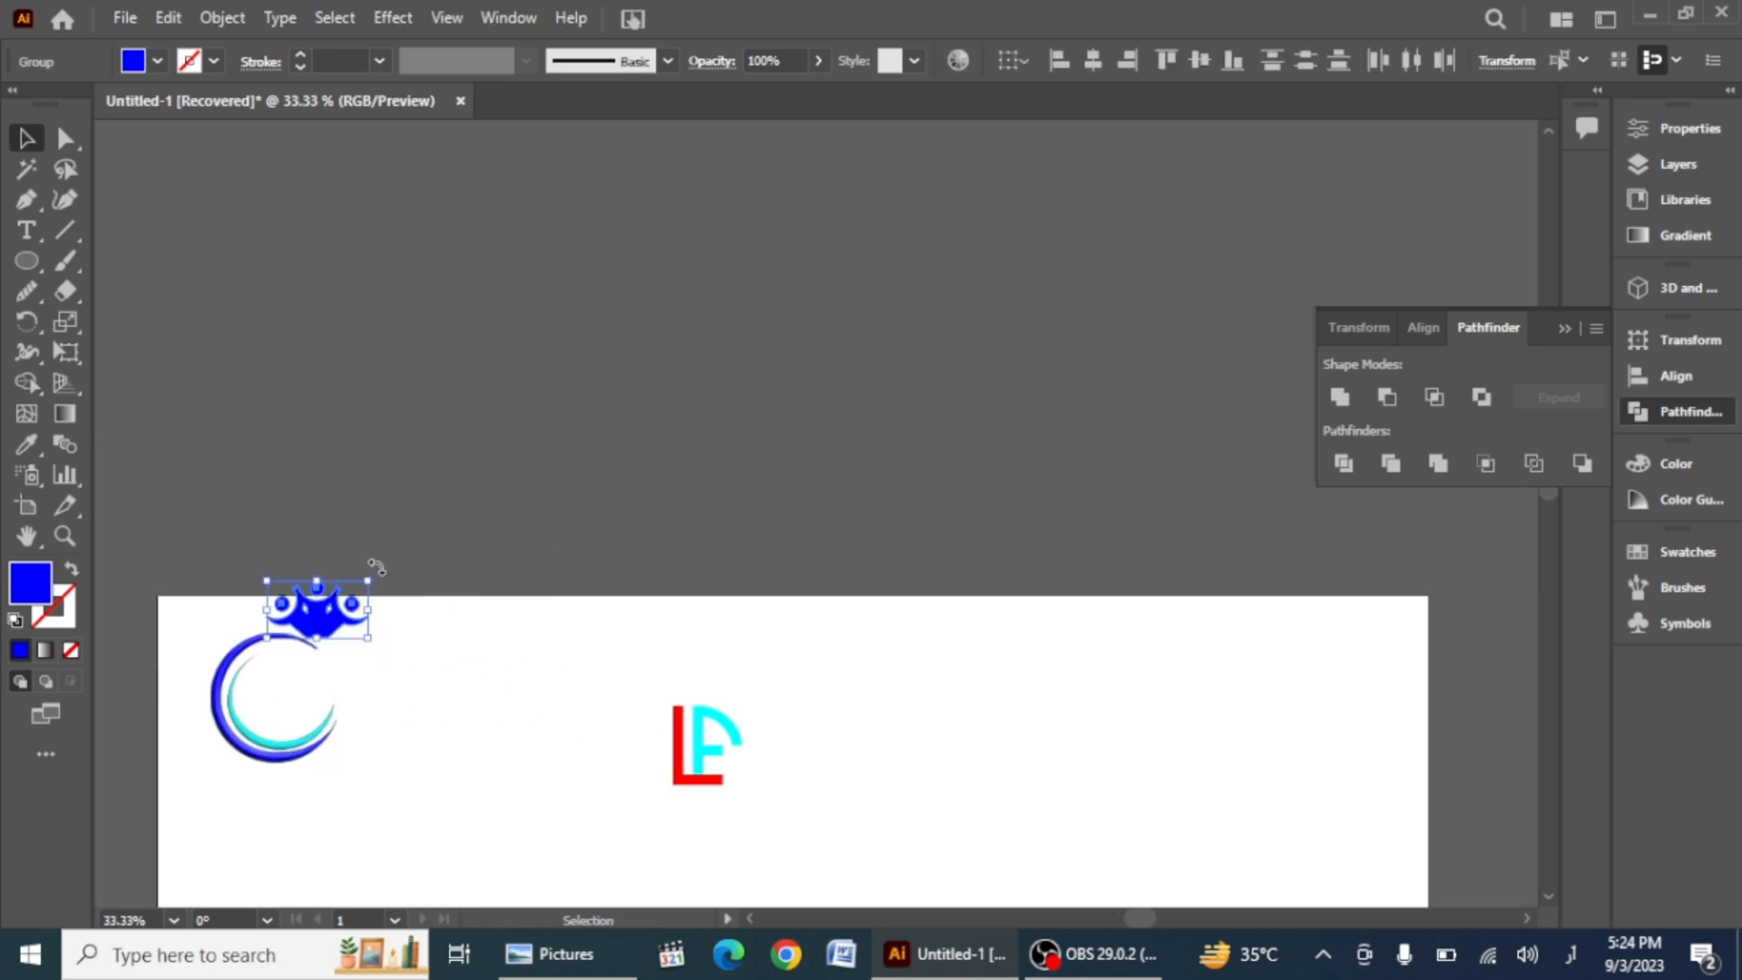
left_click_drag(379, 569, 405, 595)
left_click_drag(306, 620, 315, 630)
scroll(318, 635, "up", 6)
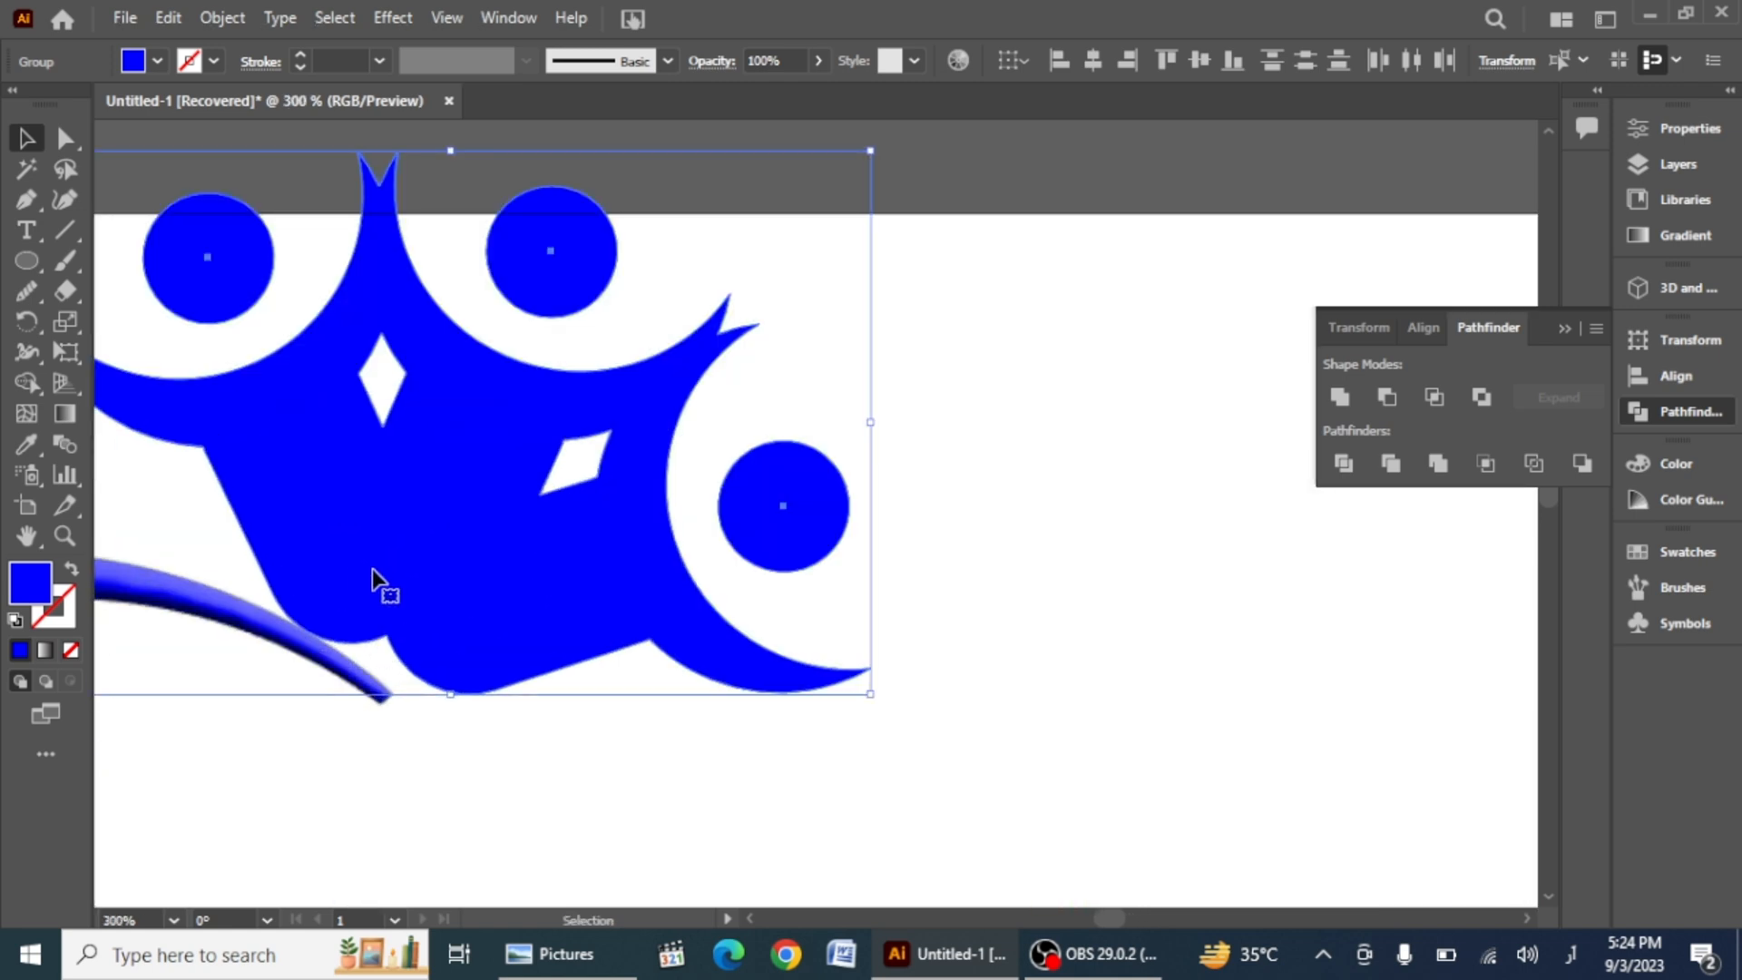
left_click_drag(445, 502, 417, 547)
left_click_drag(844, 187, 903, 256)
left_click_drag(276, 560, 275, 552)
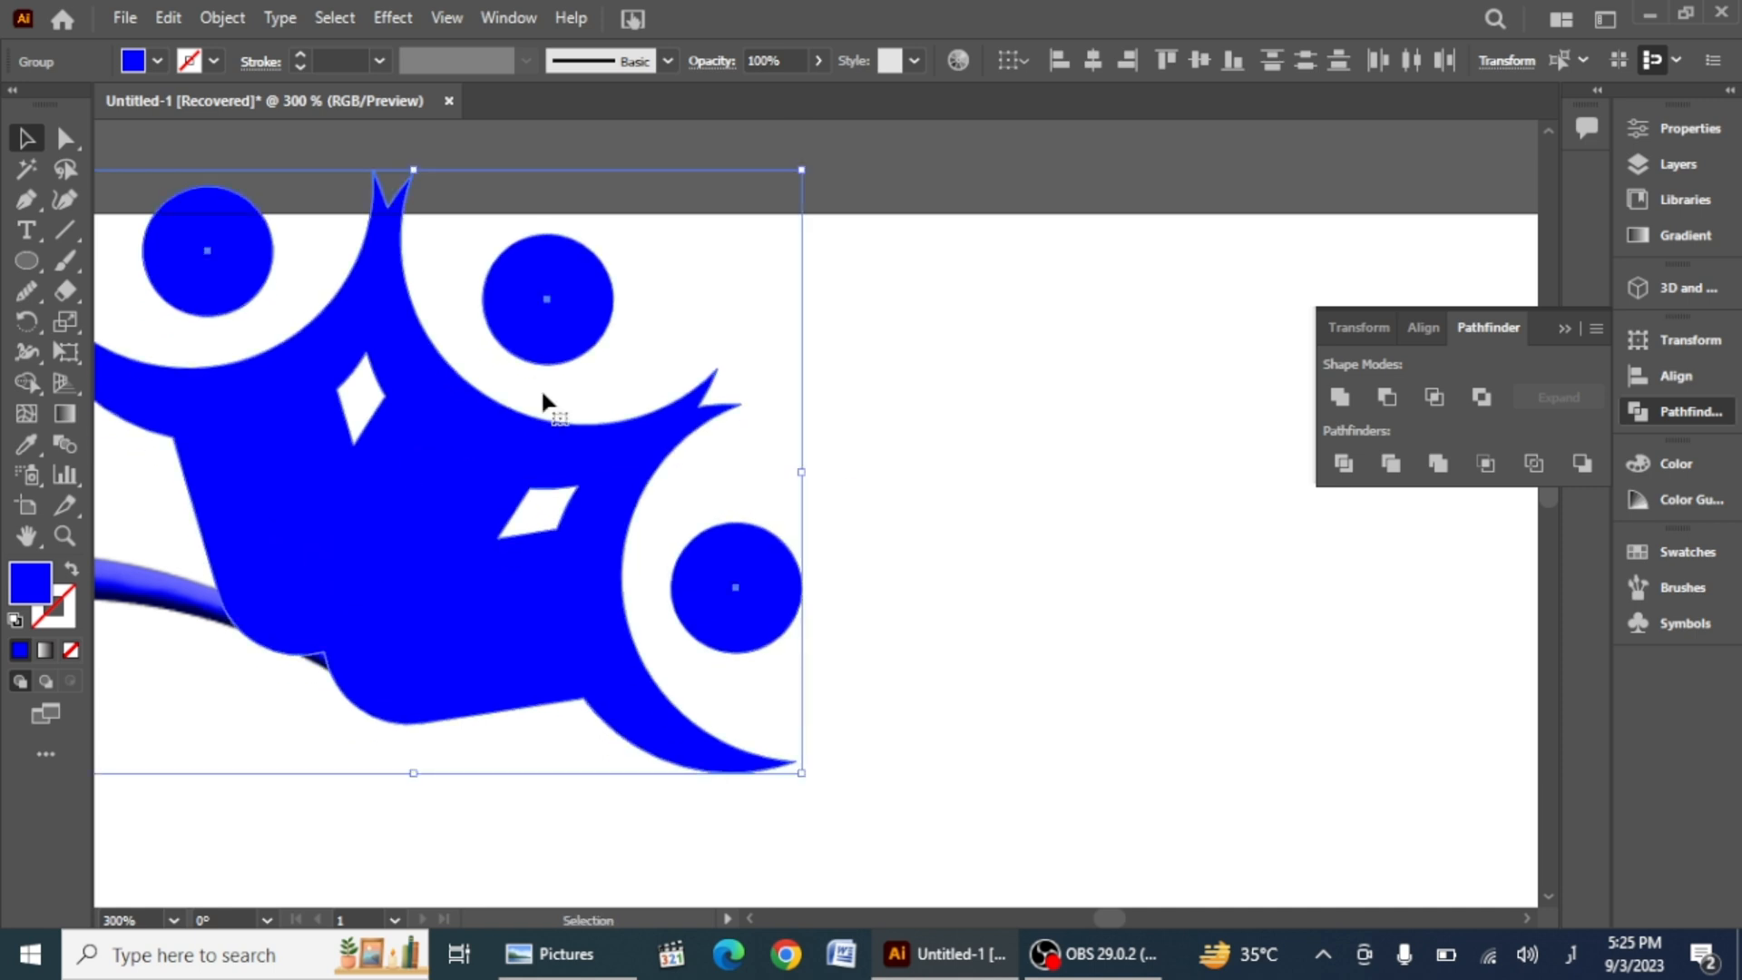
left_click_drag(813, 160, 845, 188)
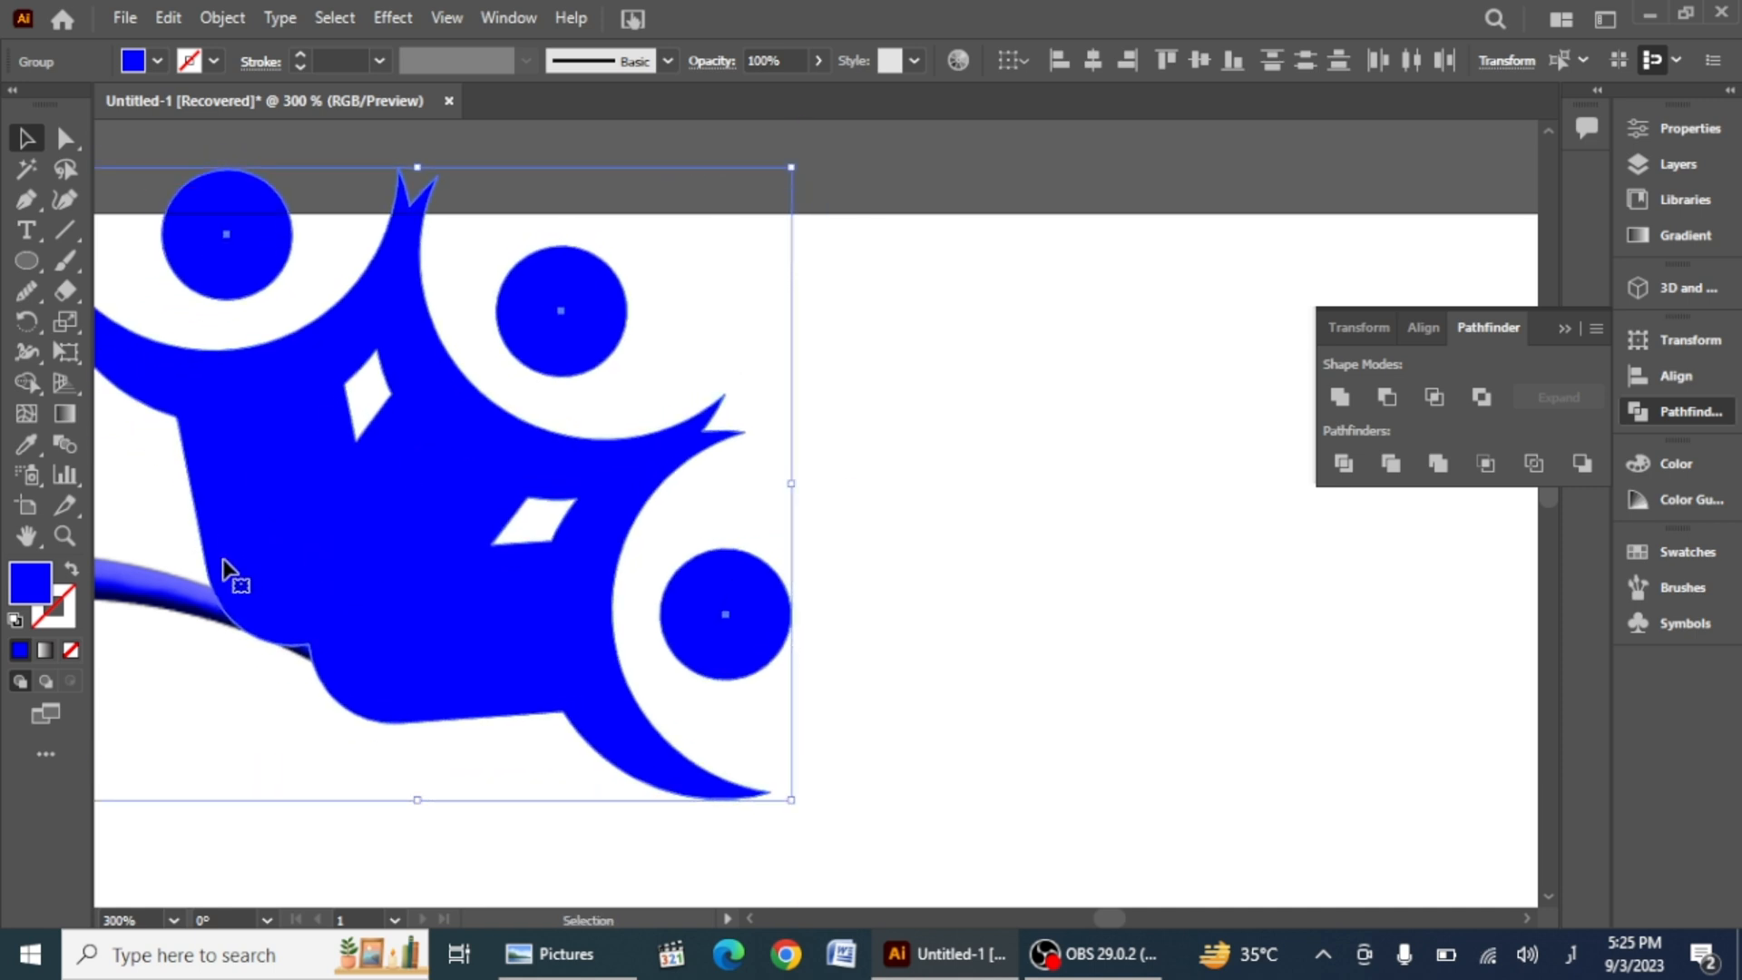
left_click_drag(224, 562, 233, 582)
Step: Merge the figures' body with the outer crescent using the Shape Builder tool
scroll(220, 701, "up", 3, "alt")
left_click_drag(211, 782, 650, 323)
key("shift+m")
mouse_move(122, 497)
left_mouse_down()
mouse_move(490, 650)
mouse_move(363, 658)
left_mouse_up()
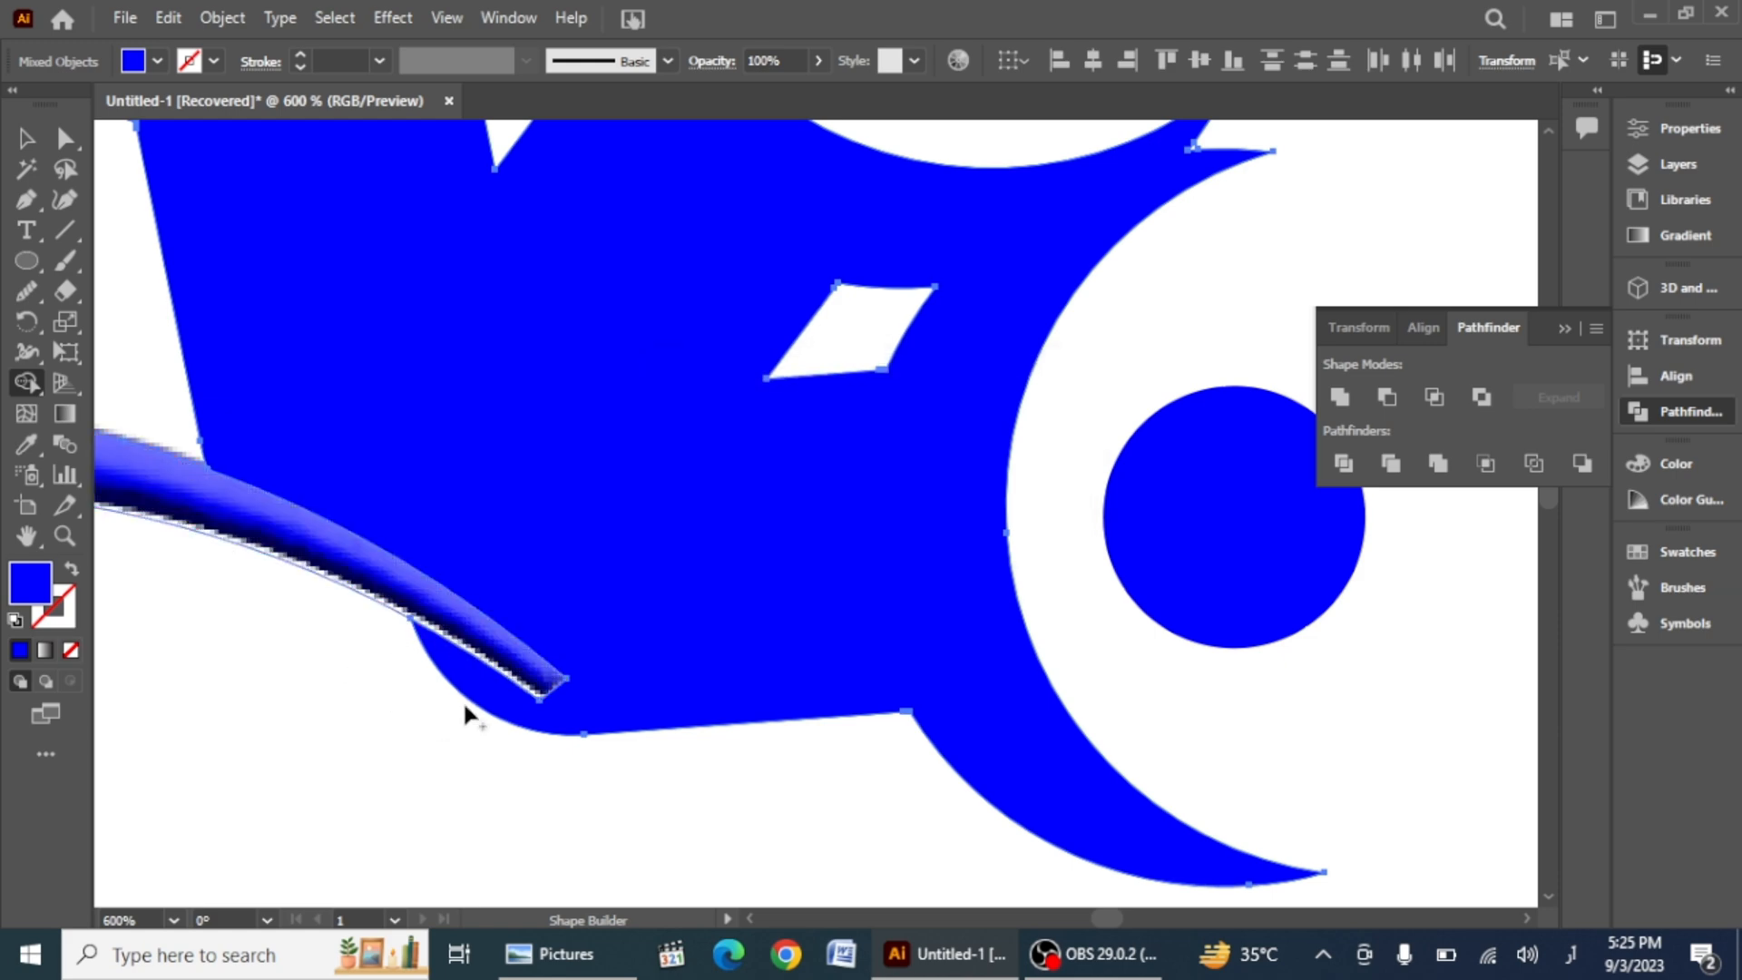
left_click_drag(464, 691, 465, 692)
key("ctrl+z")
mouse_move(345, 576)
left_mouse_down()
mouse_move(408, 591)
mouse_move(488, 689)
mouse_move(478, 650)
left_mouse_up()
scroll(478, 650, "down", 4)
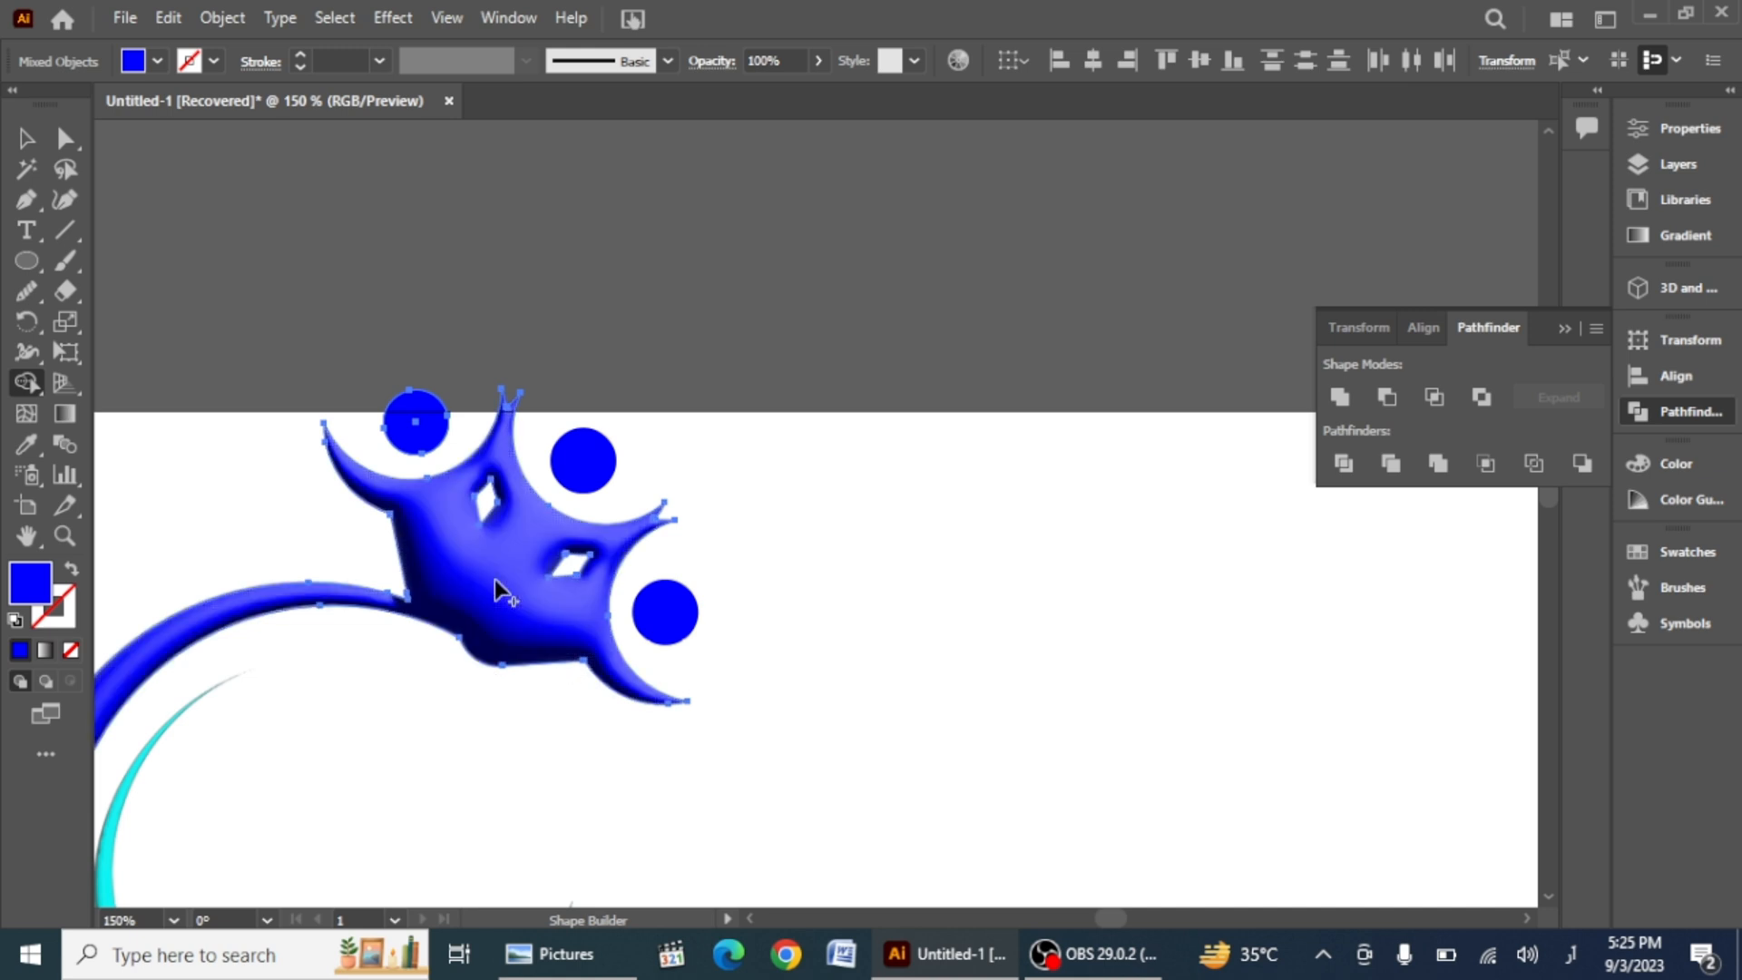
scroll(926, 758, "down", 2)
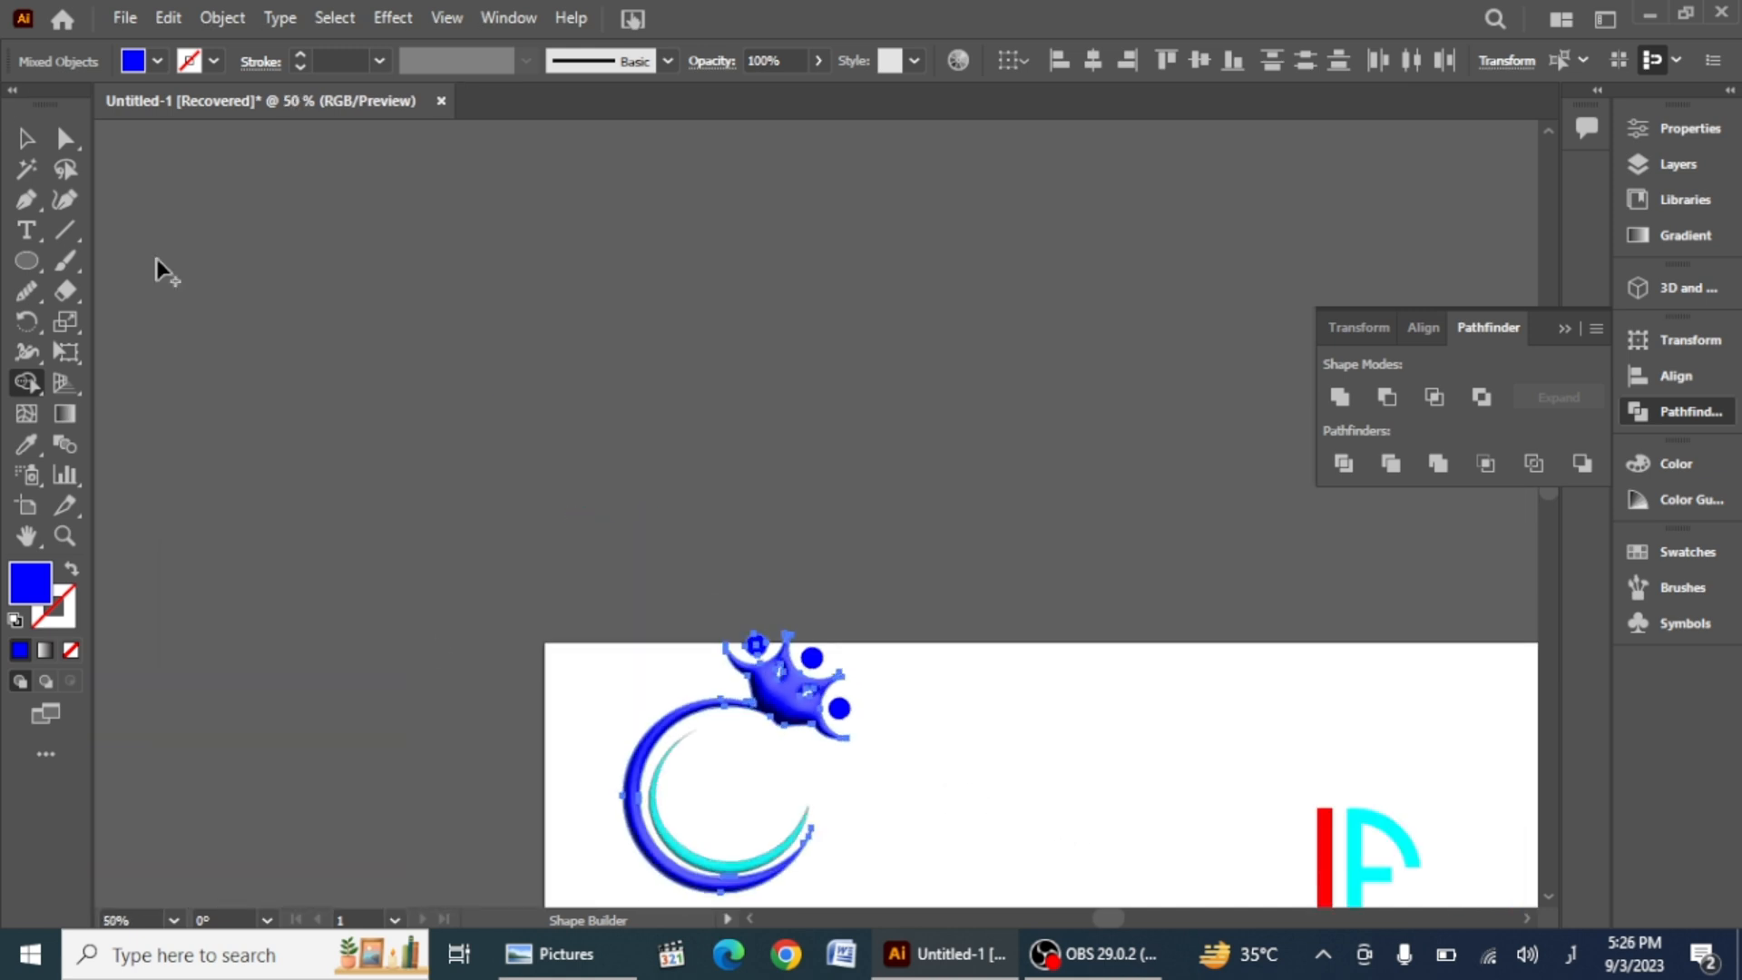
Step: Select the figure group and apply a 3D Inflate effect to it
left_click(27, 140)
left_click(444, 476)
scroll(887, 848, "down", 1)
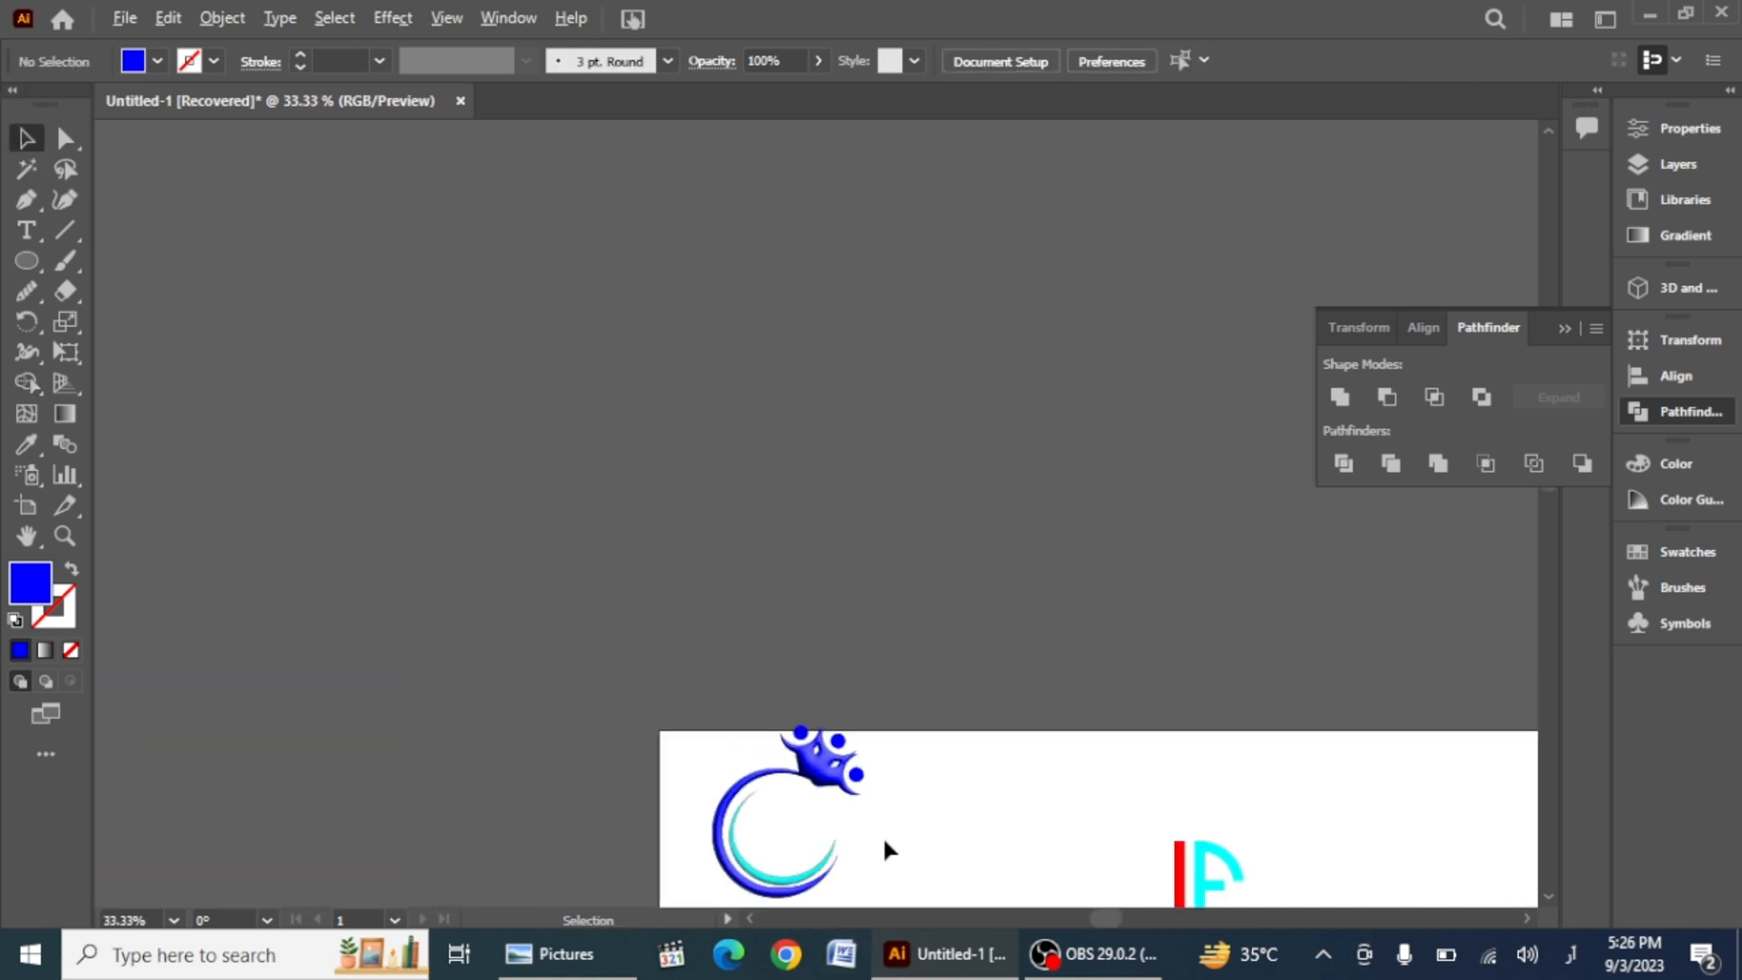
scroll(750, 704, "down", 1)
left_click(796, 676)
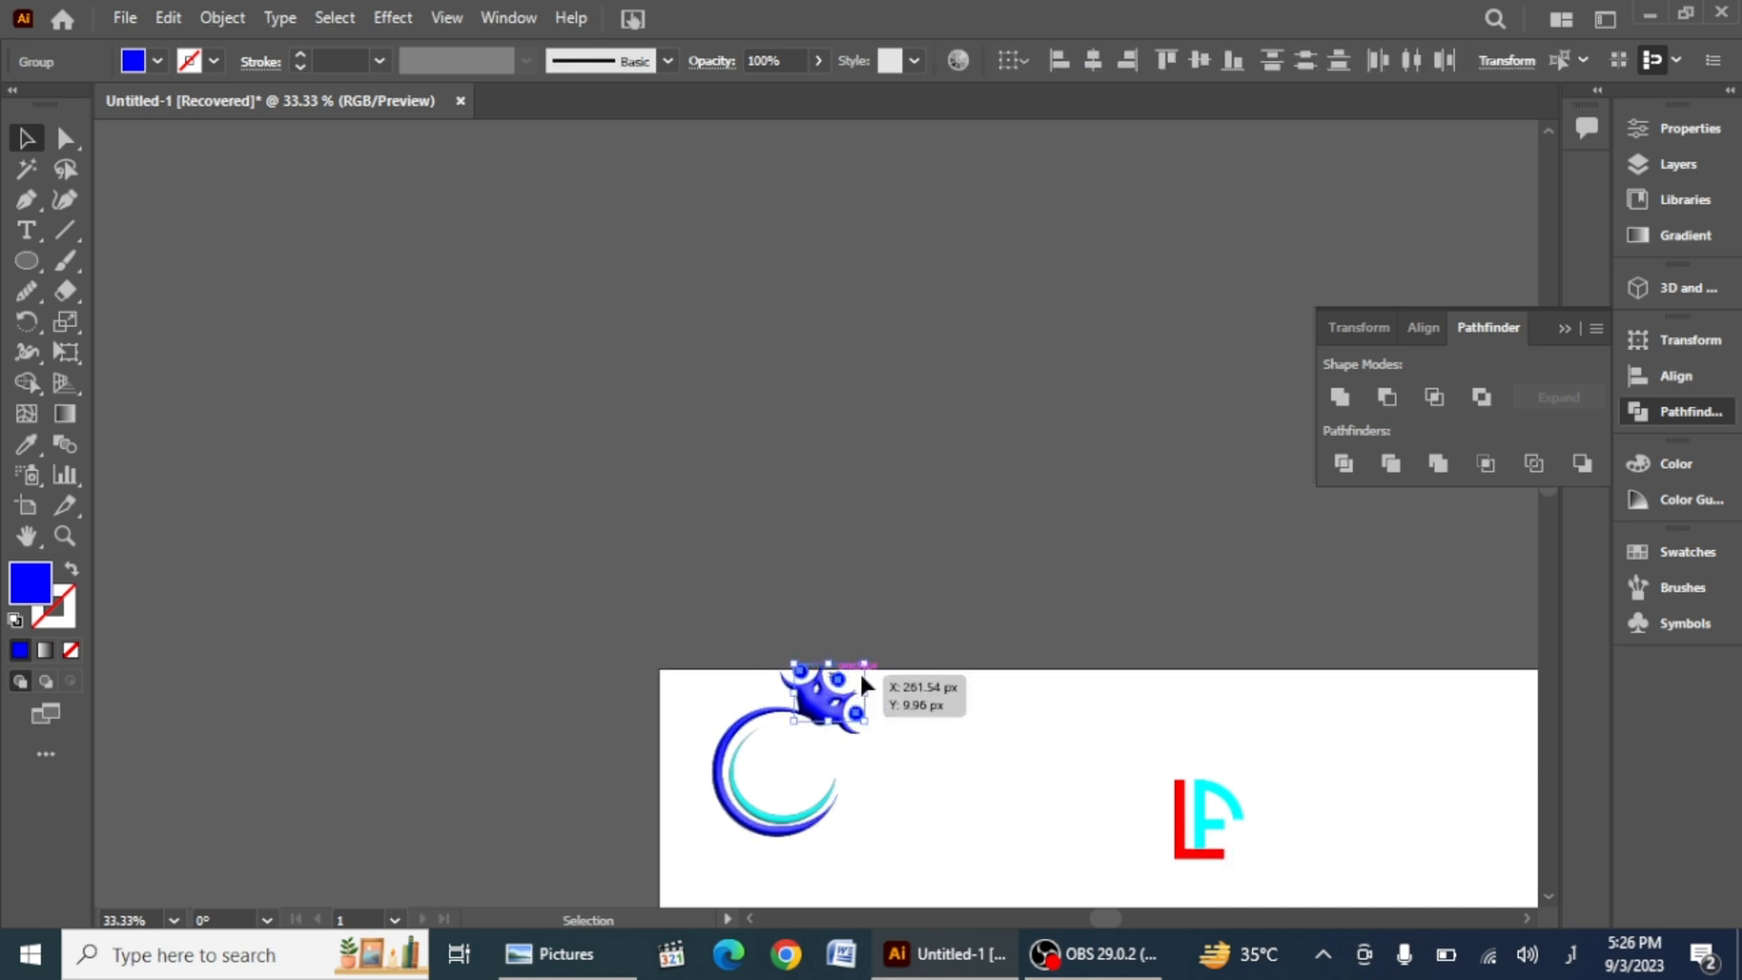
left_click(1644, 285)
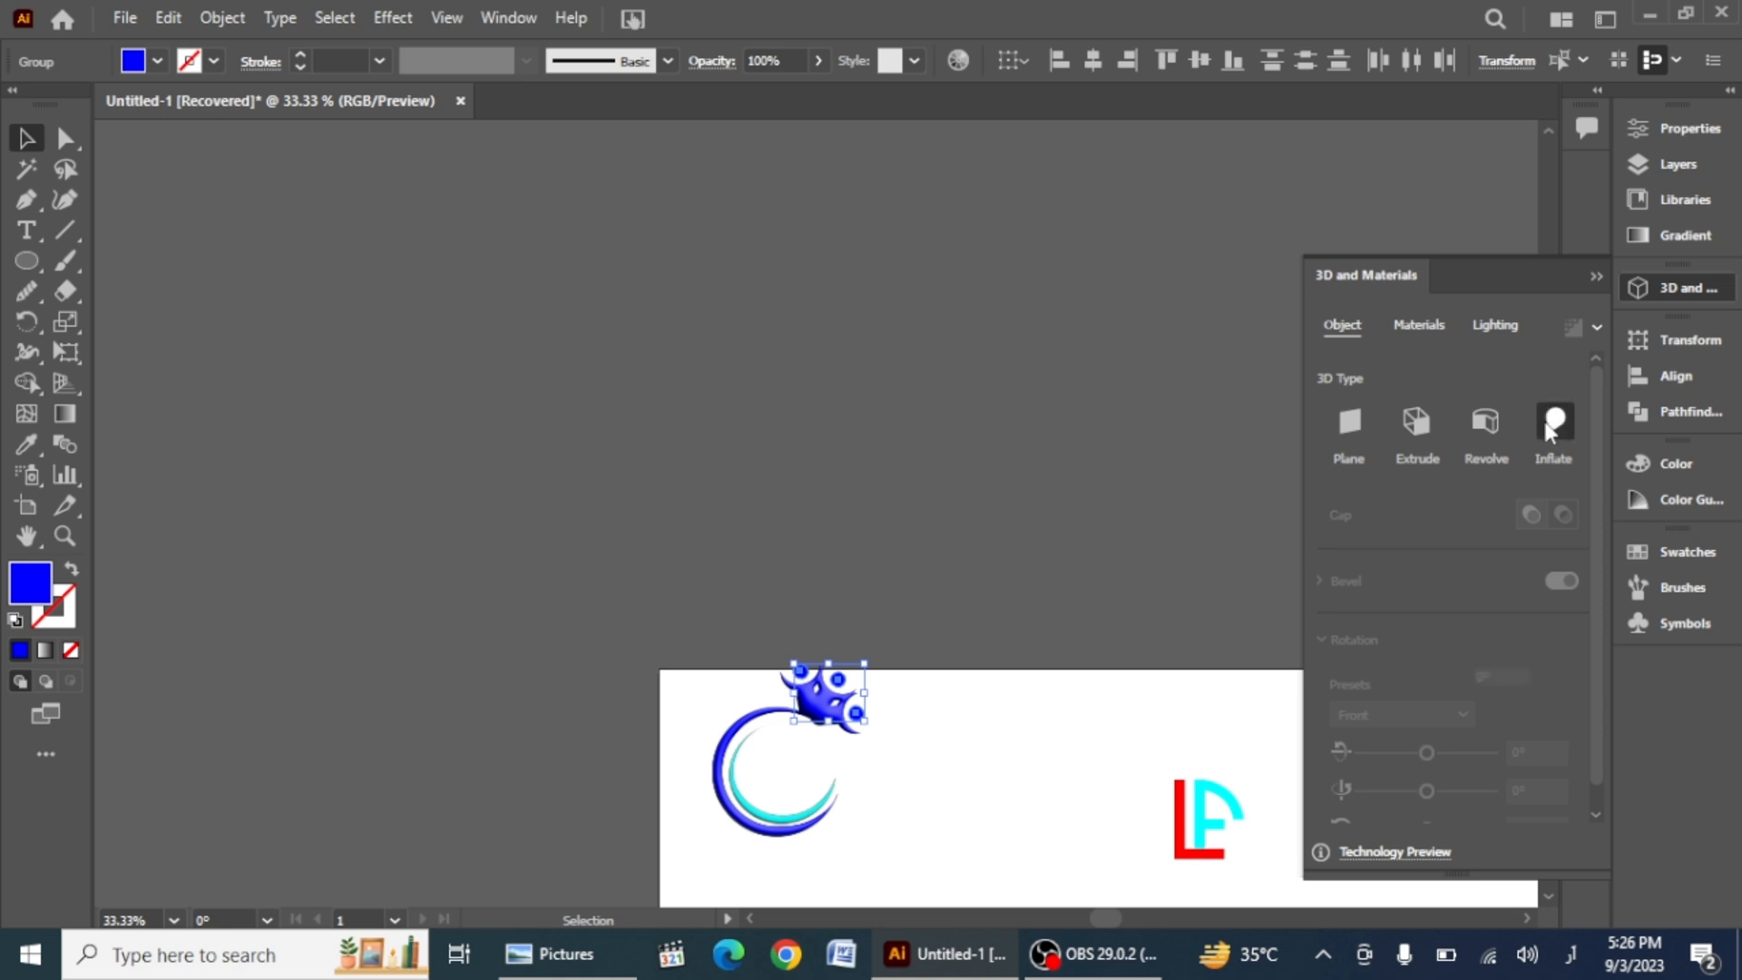
left_click(1554, 422)
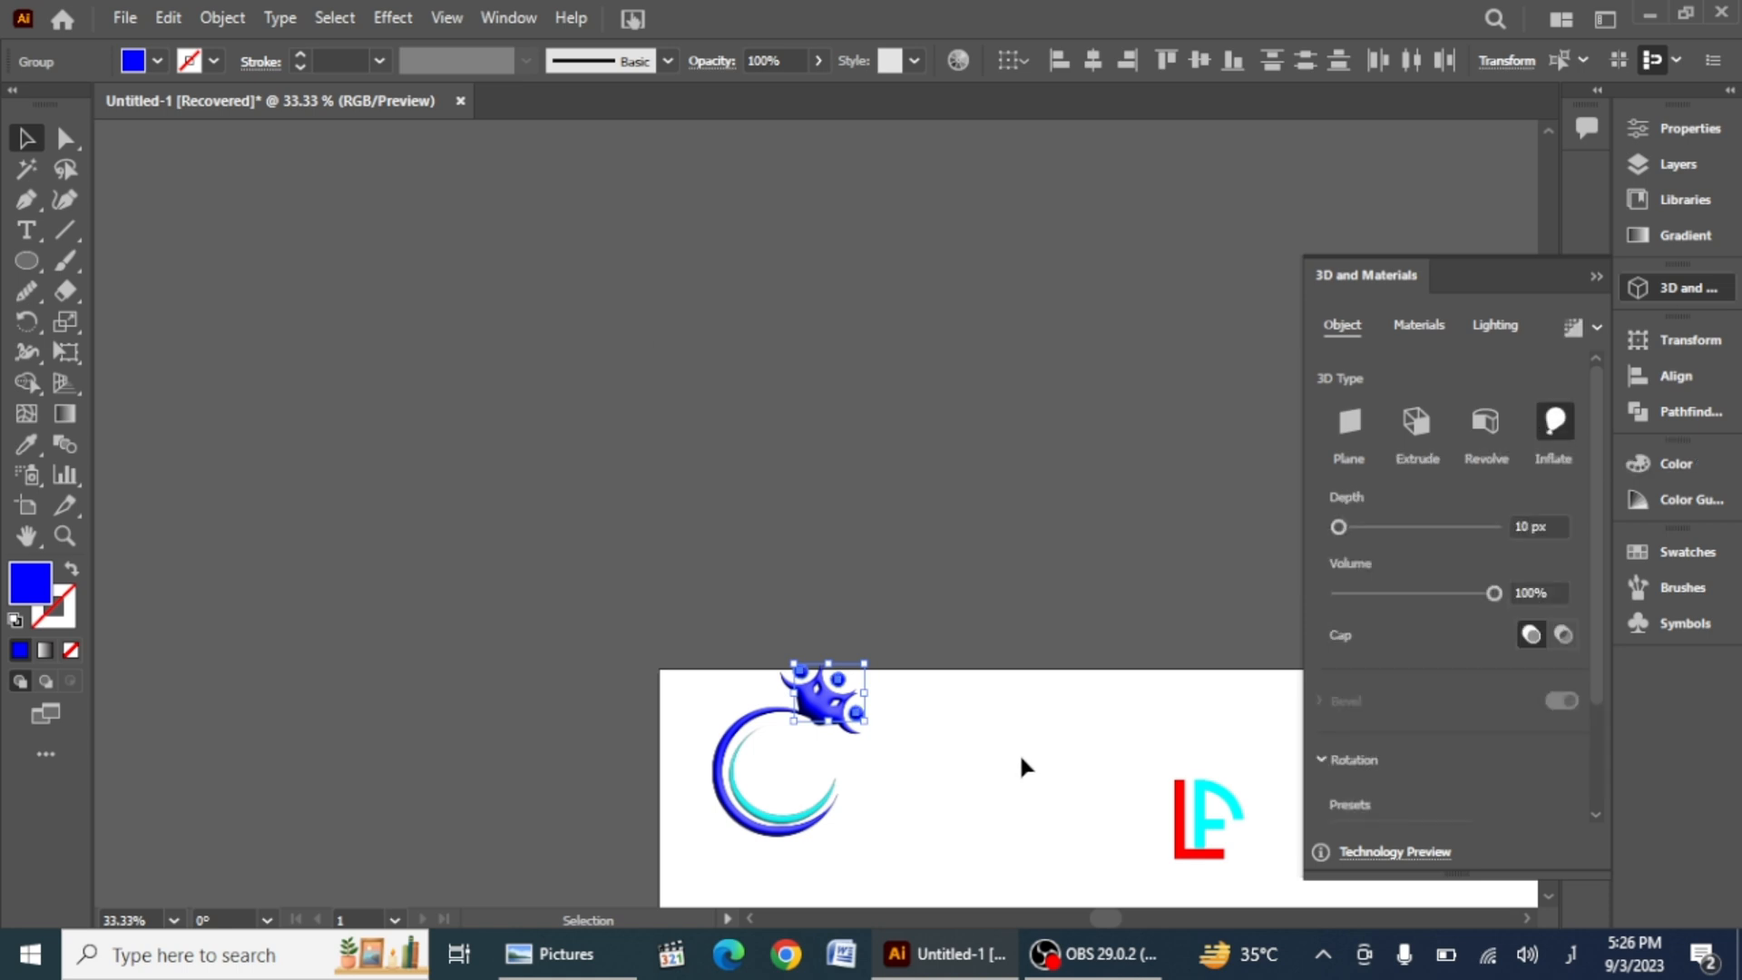
left_click(1013, 762)
Step: Move the LF lettermark into the center of the crescents and scale it up to fill the inner space
left_click_drag(777, 809, 902, 808)
scroll(1136, 770, "down", 3)
left_click(1097, 683)
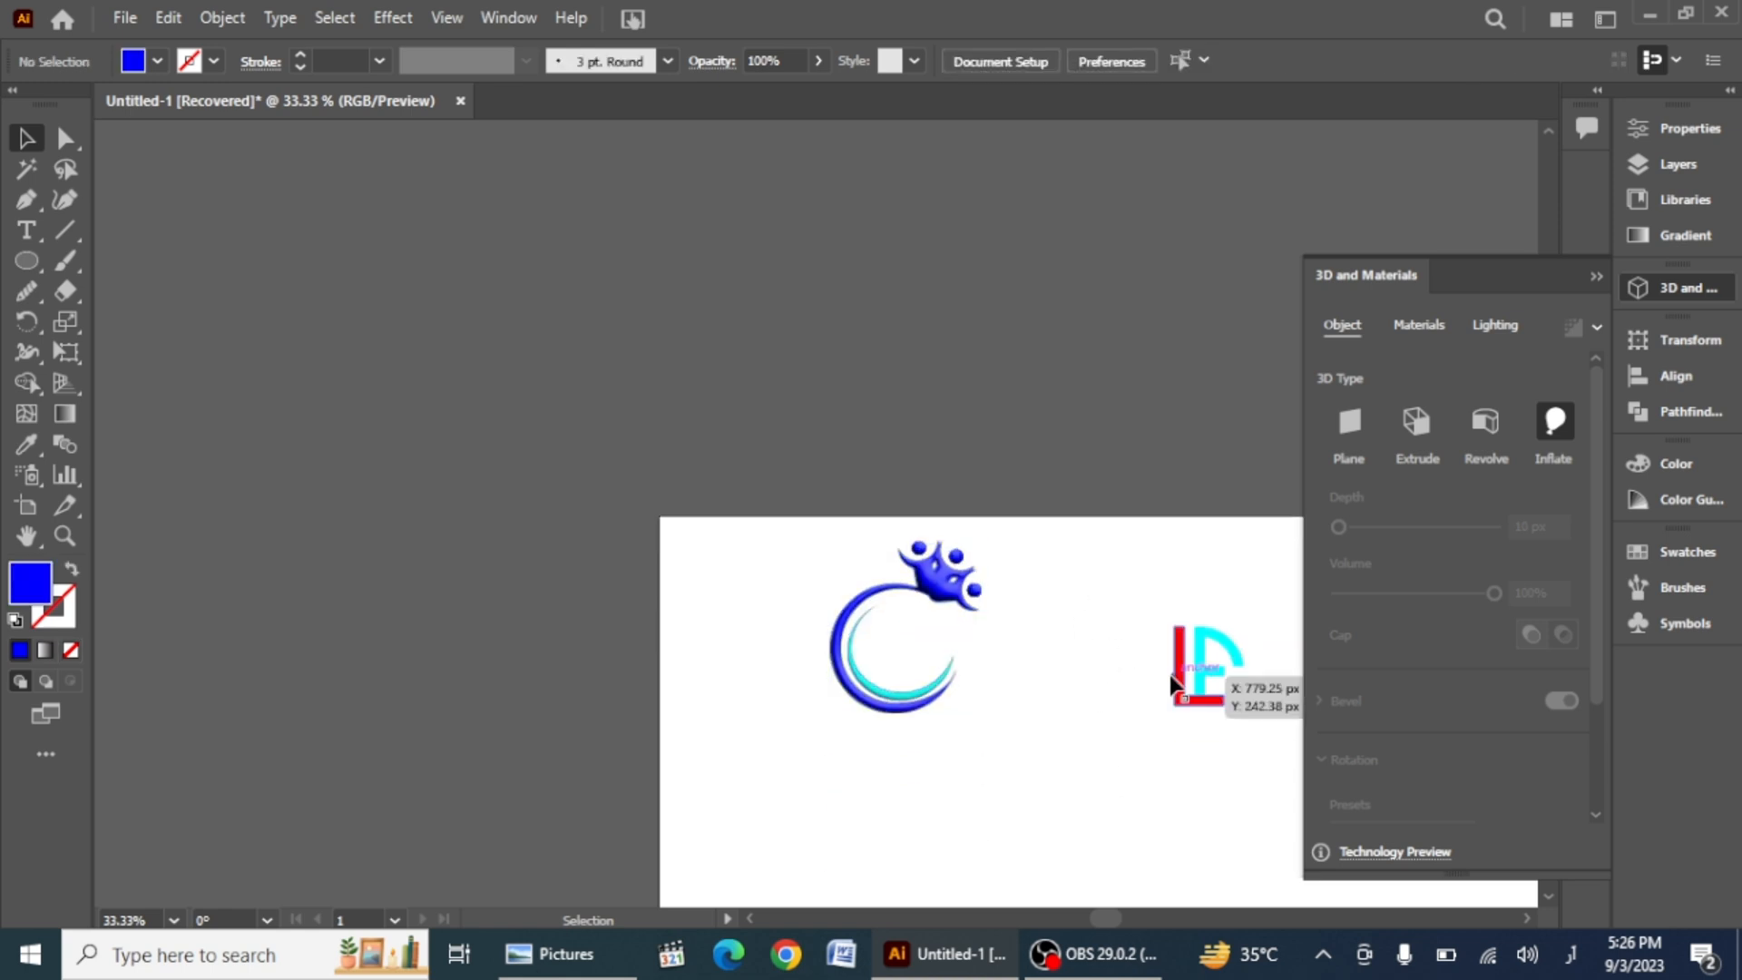
left_click(1179, 684)
left_click_drag(1145, 585, 1234, 723)
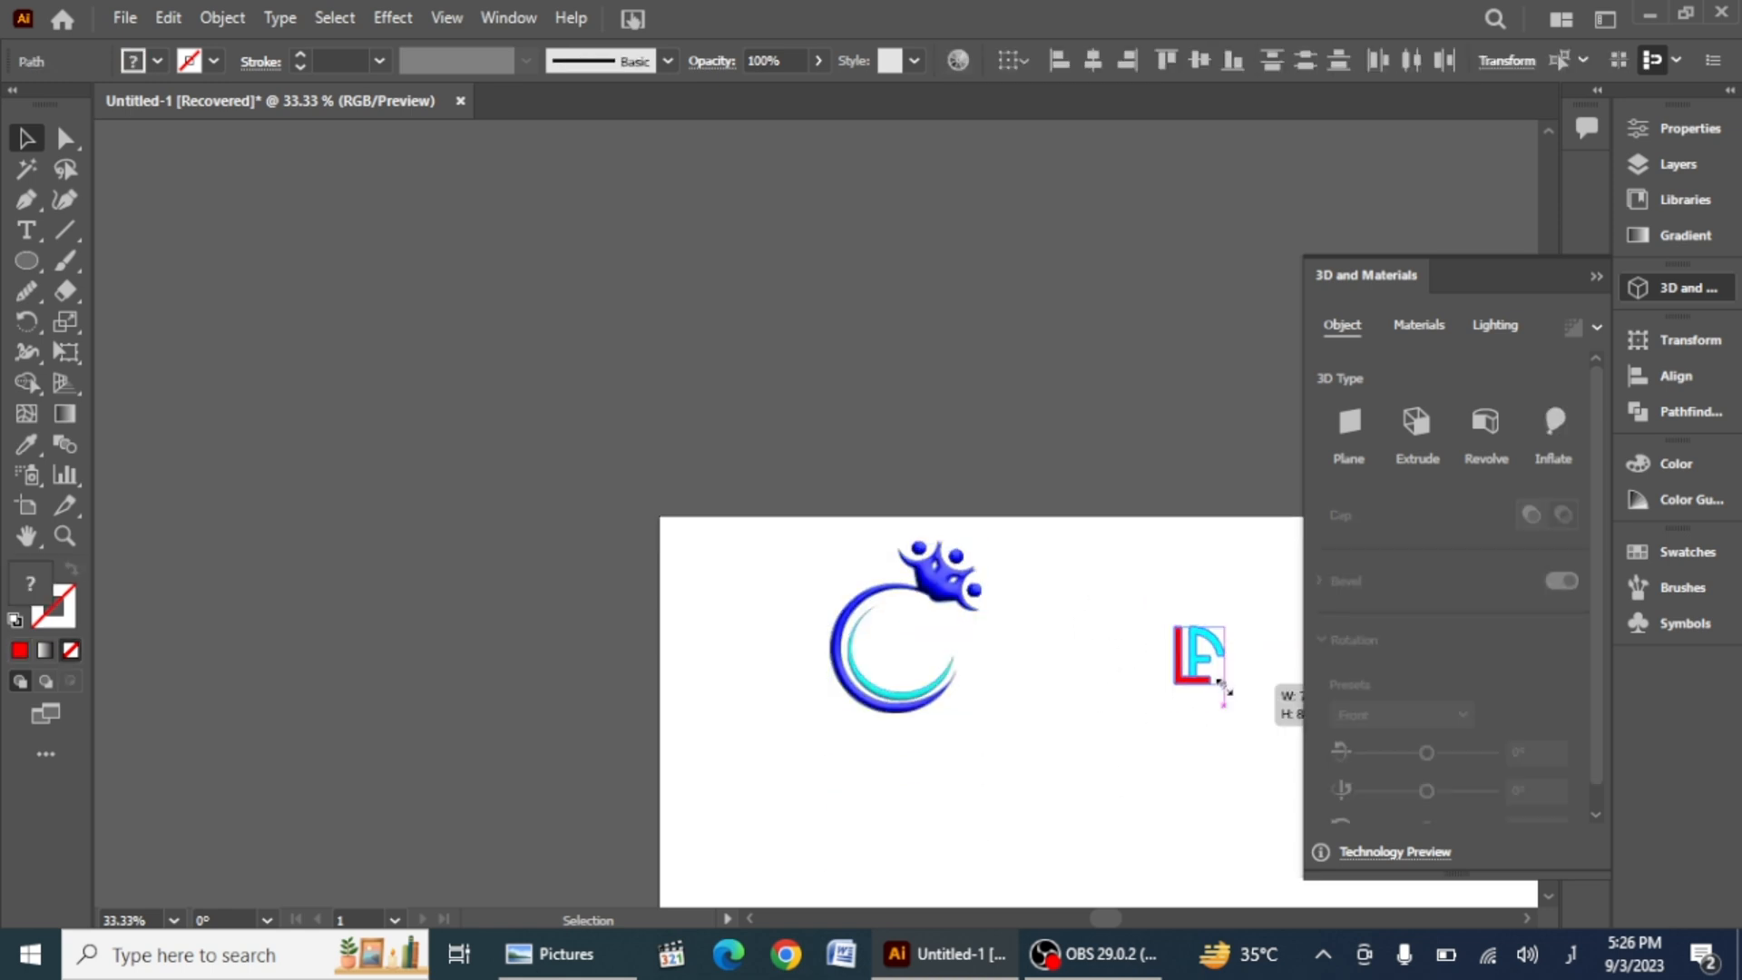
left_click_drag(1212, 662, 897, 657)
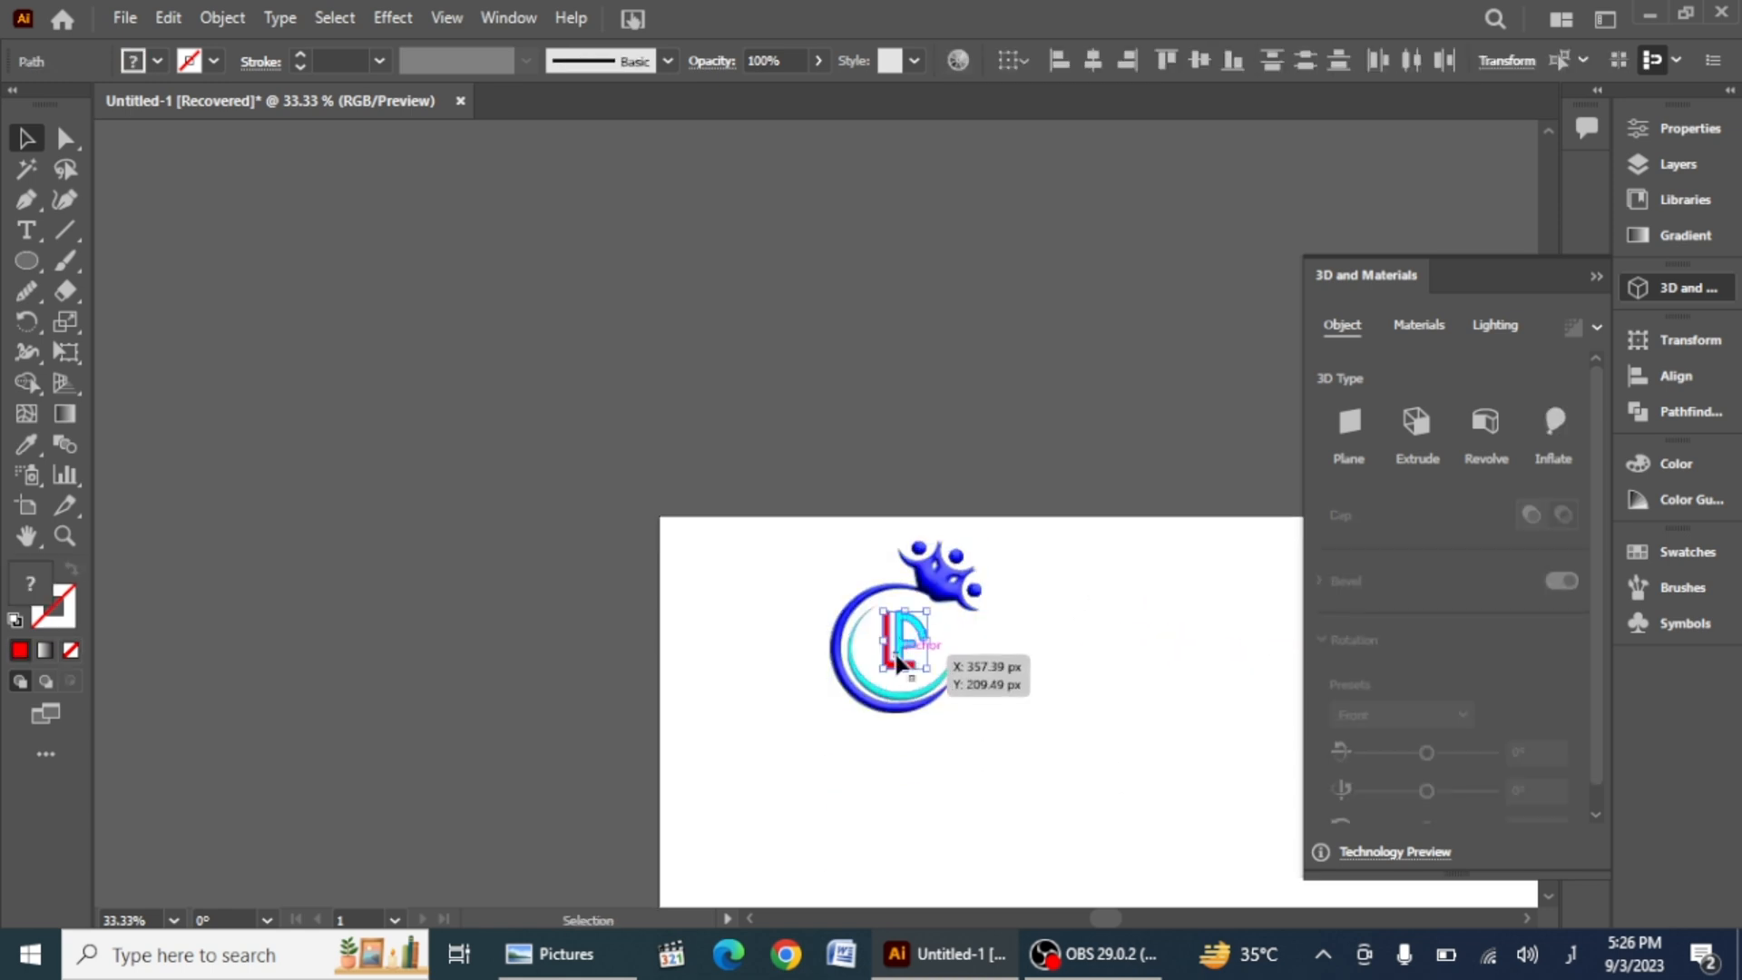
scroll(897, 667, "up", 4)
left_click_drag(1034, 705, 1076, 671)
mouse_move(910, 602)
left_mouse_down()
mouse_move(913, 625)
mouse_move(913, 599)
left_mouse_up()
scroll(1073, 733, "down", 3)
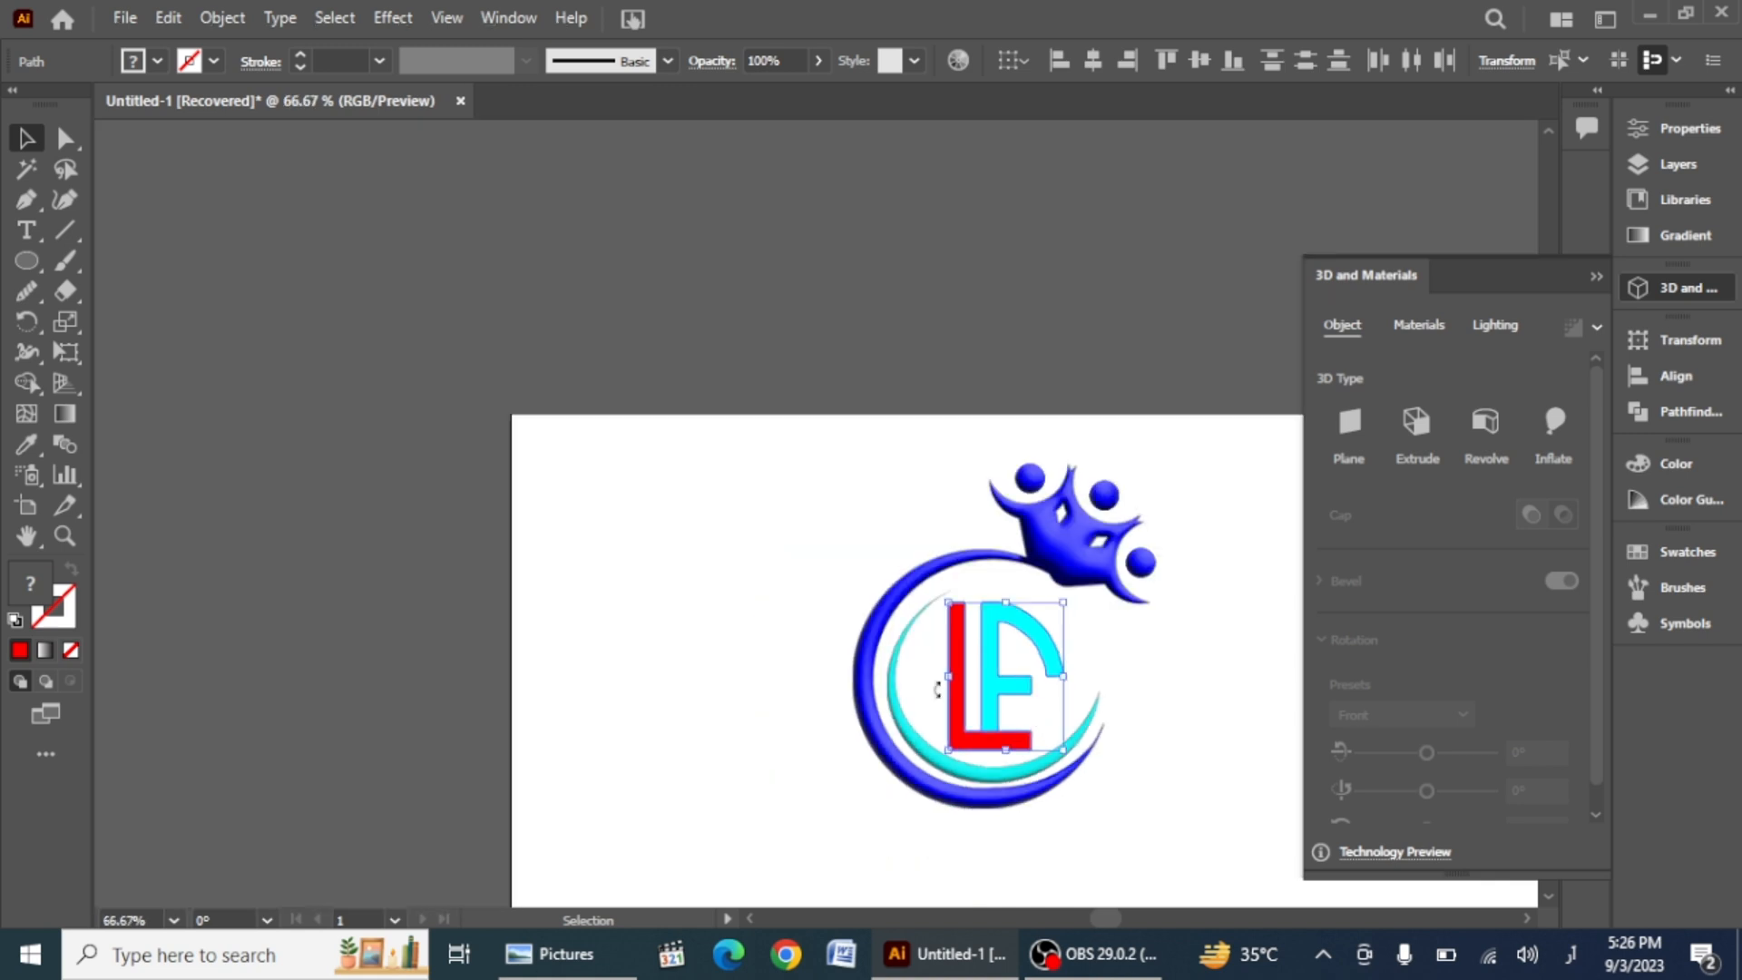
Step: Select all parts of the logo and close the 3D and Materials panel
left_click(752, 703)
scroll(719, 585, "down", 1)
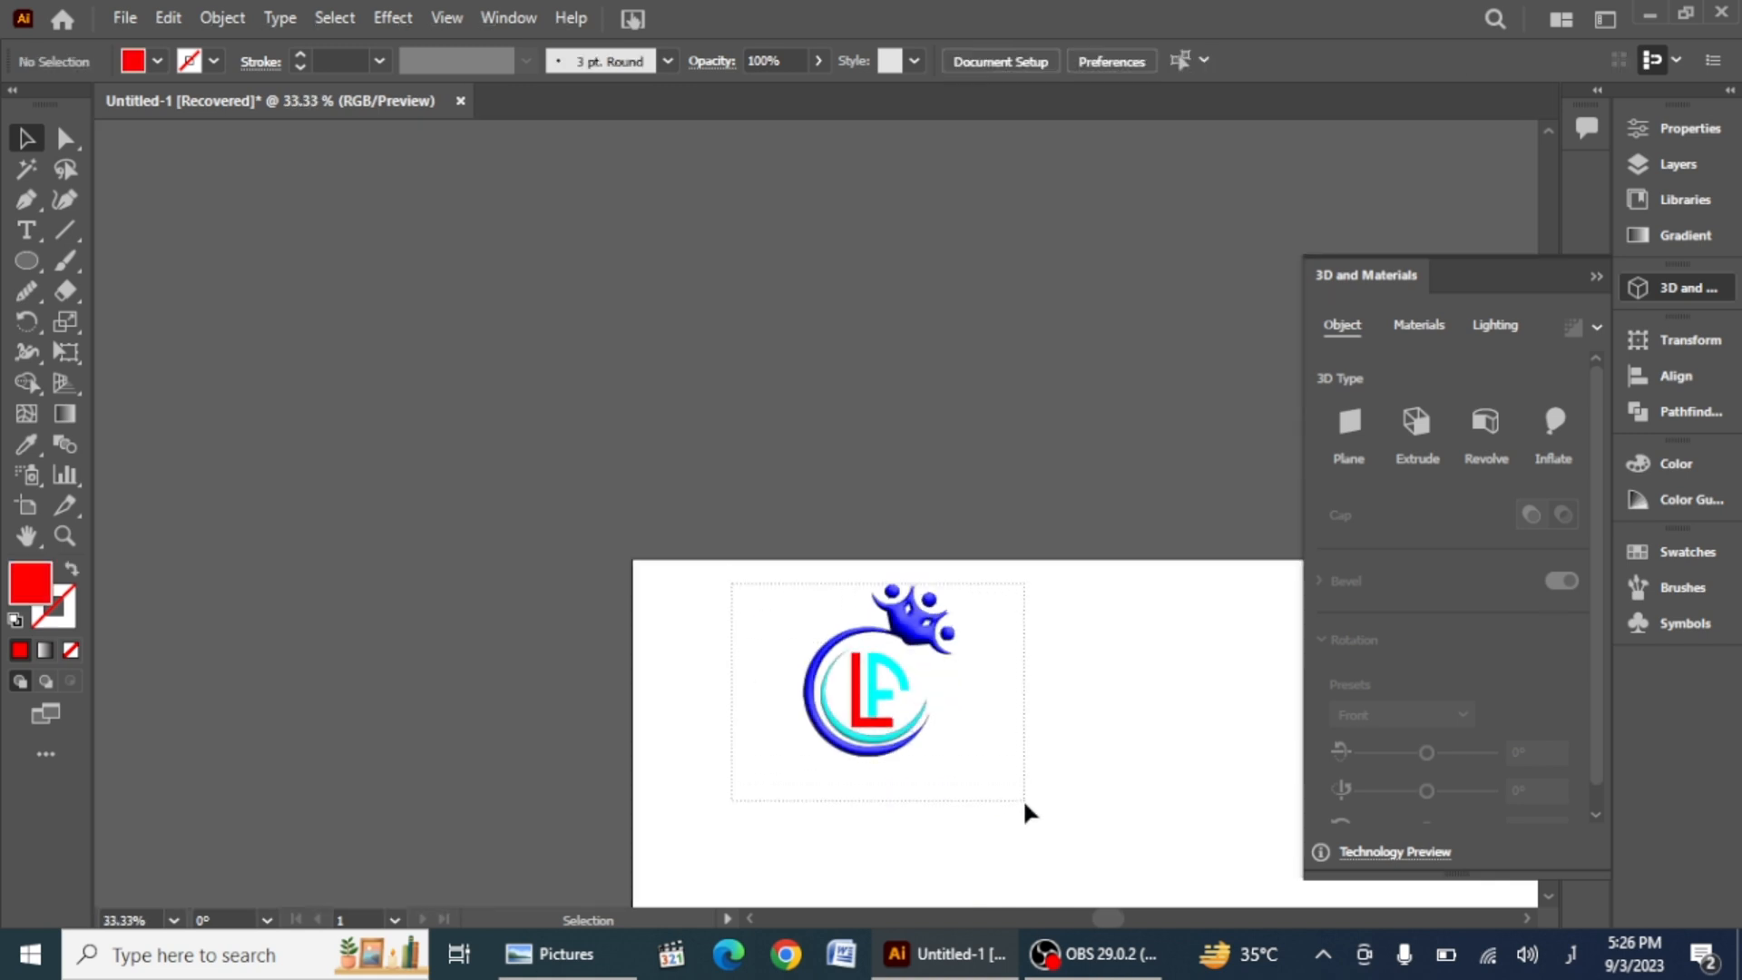
left_click_drag(1025, 804, 1024, 803)
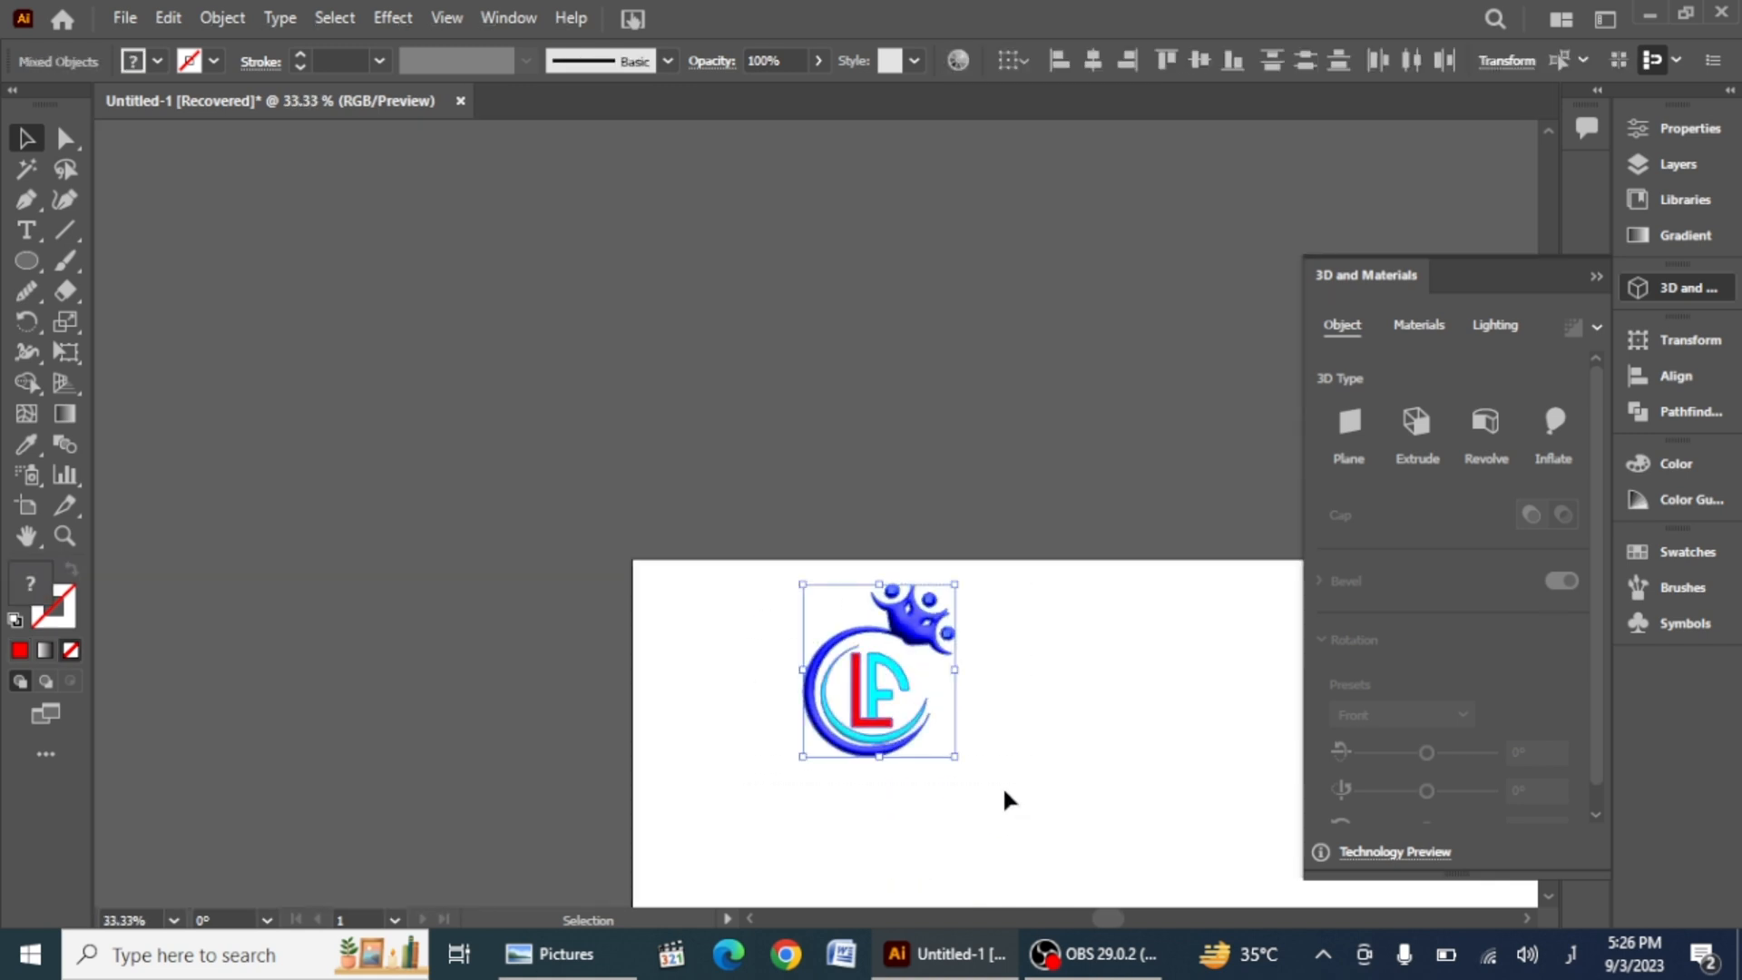
scroll(1004, 798, "down", 1)
left_click(1596, 276)
scroll(1089, 698, "down", 2)
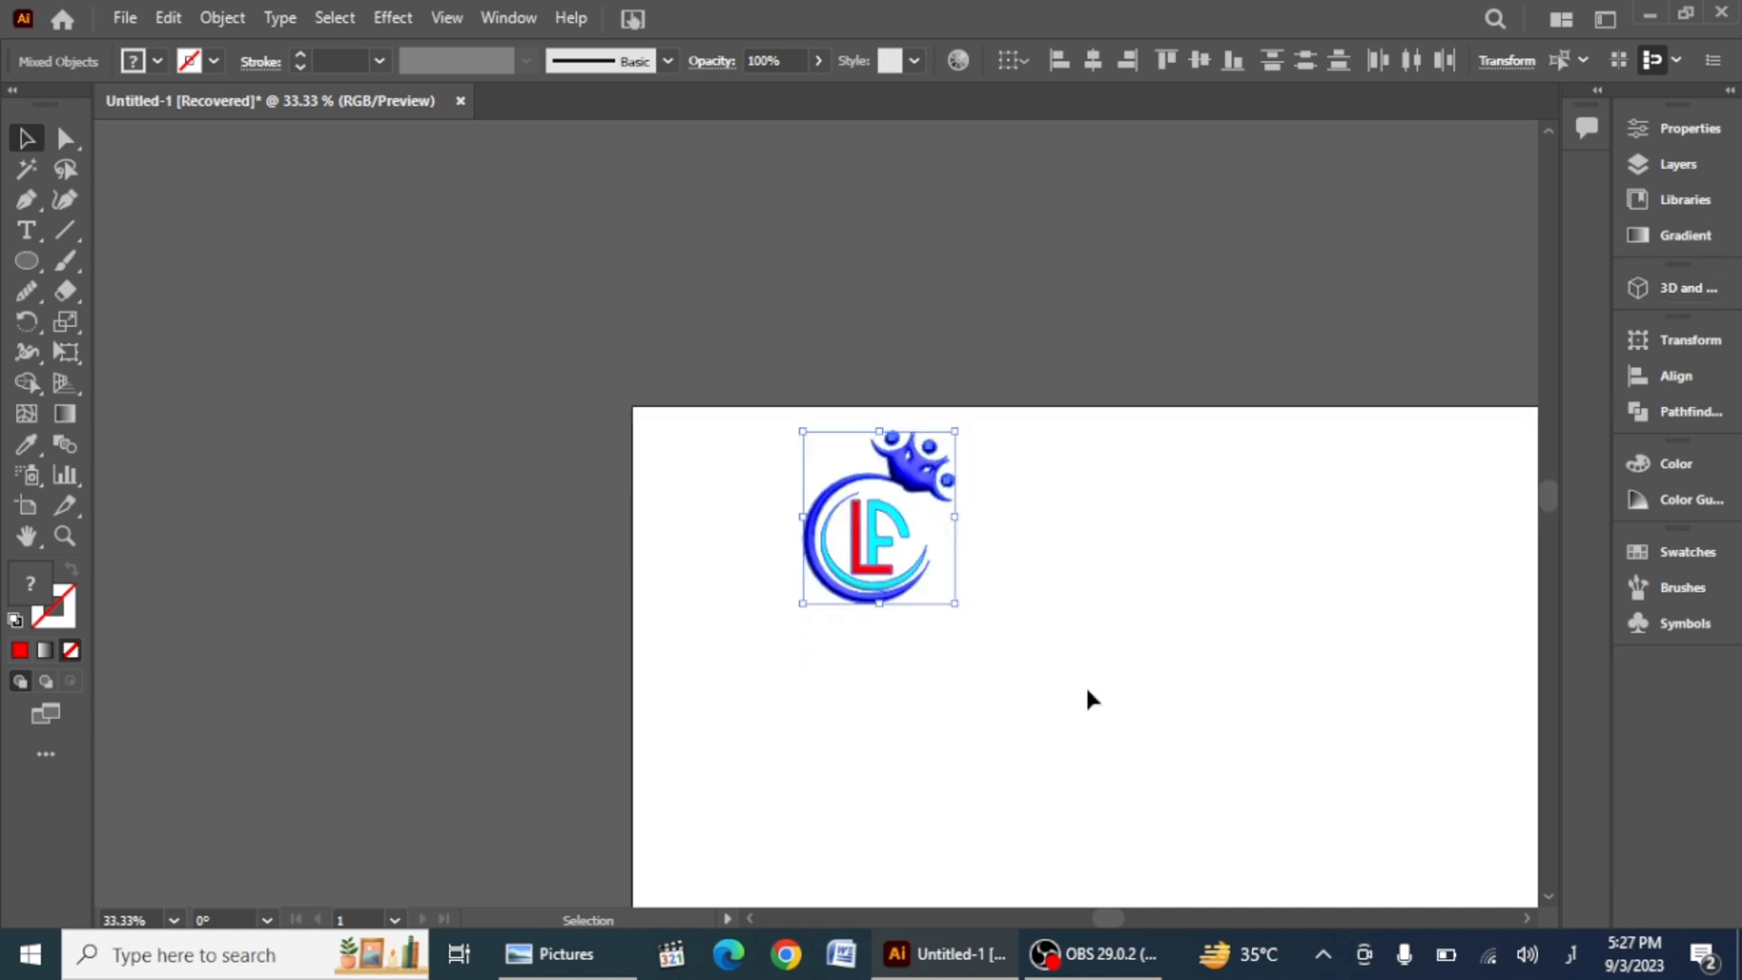
scroll(1078, 699, "down", 1)
scroll(1076, 716, "up", 1)
scroll(1044, 672, "down", 3)
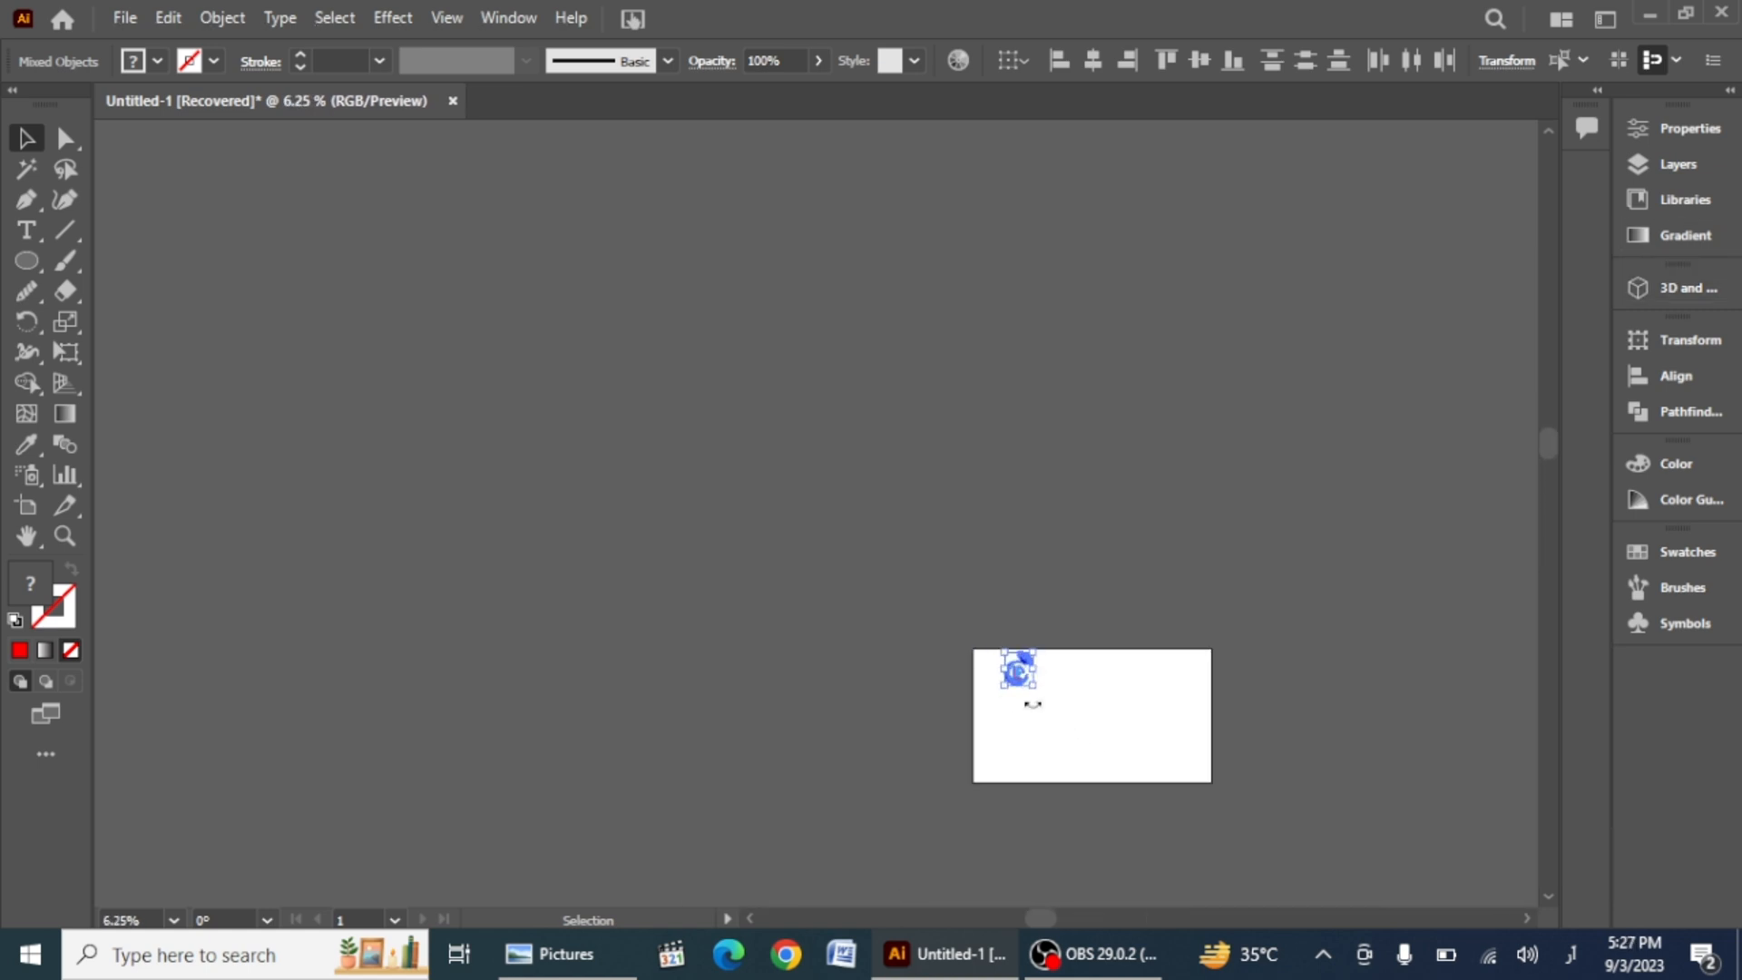
scroll(1070, 726, "up", 3)
scroll(994, 672, "up", 3)
scroll(960, 649, "up", 3)
left_click(382, 174)
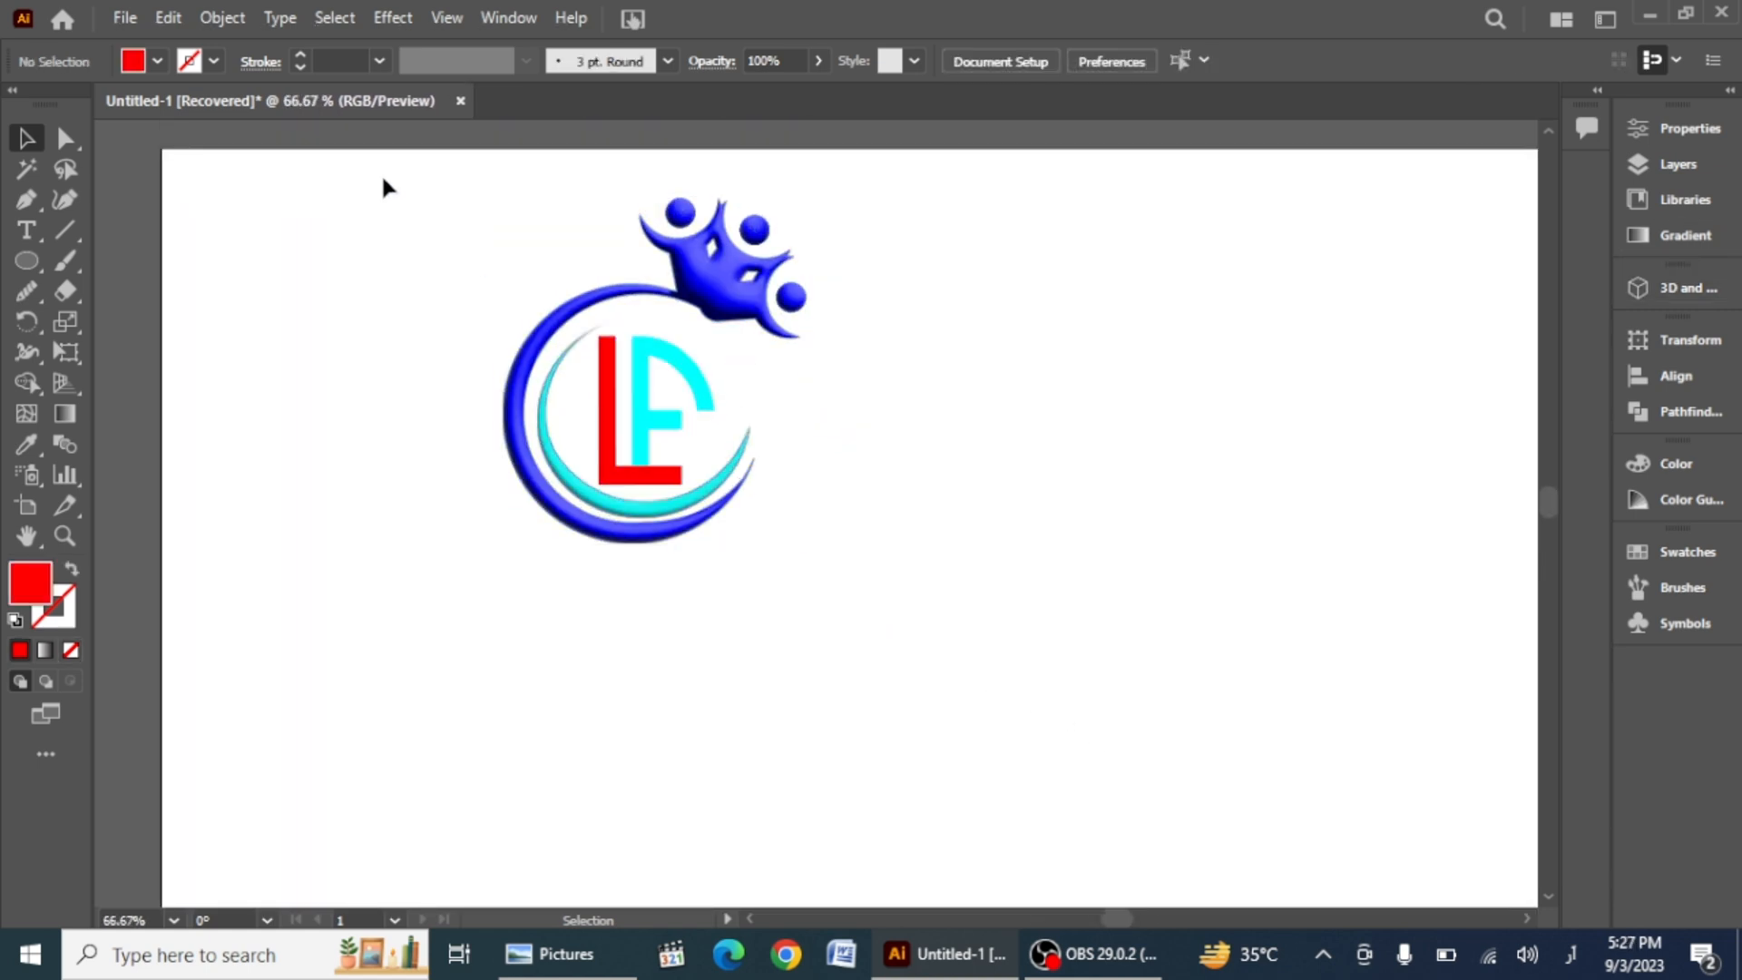
Step: Select the whole logo and move it to the right on the artboard
left_click_drag(382, 175, 954, 605)
left_click_drag(641, 463, 946, 717)
scroll(727, 646, "down", 3)
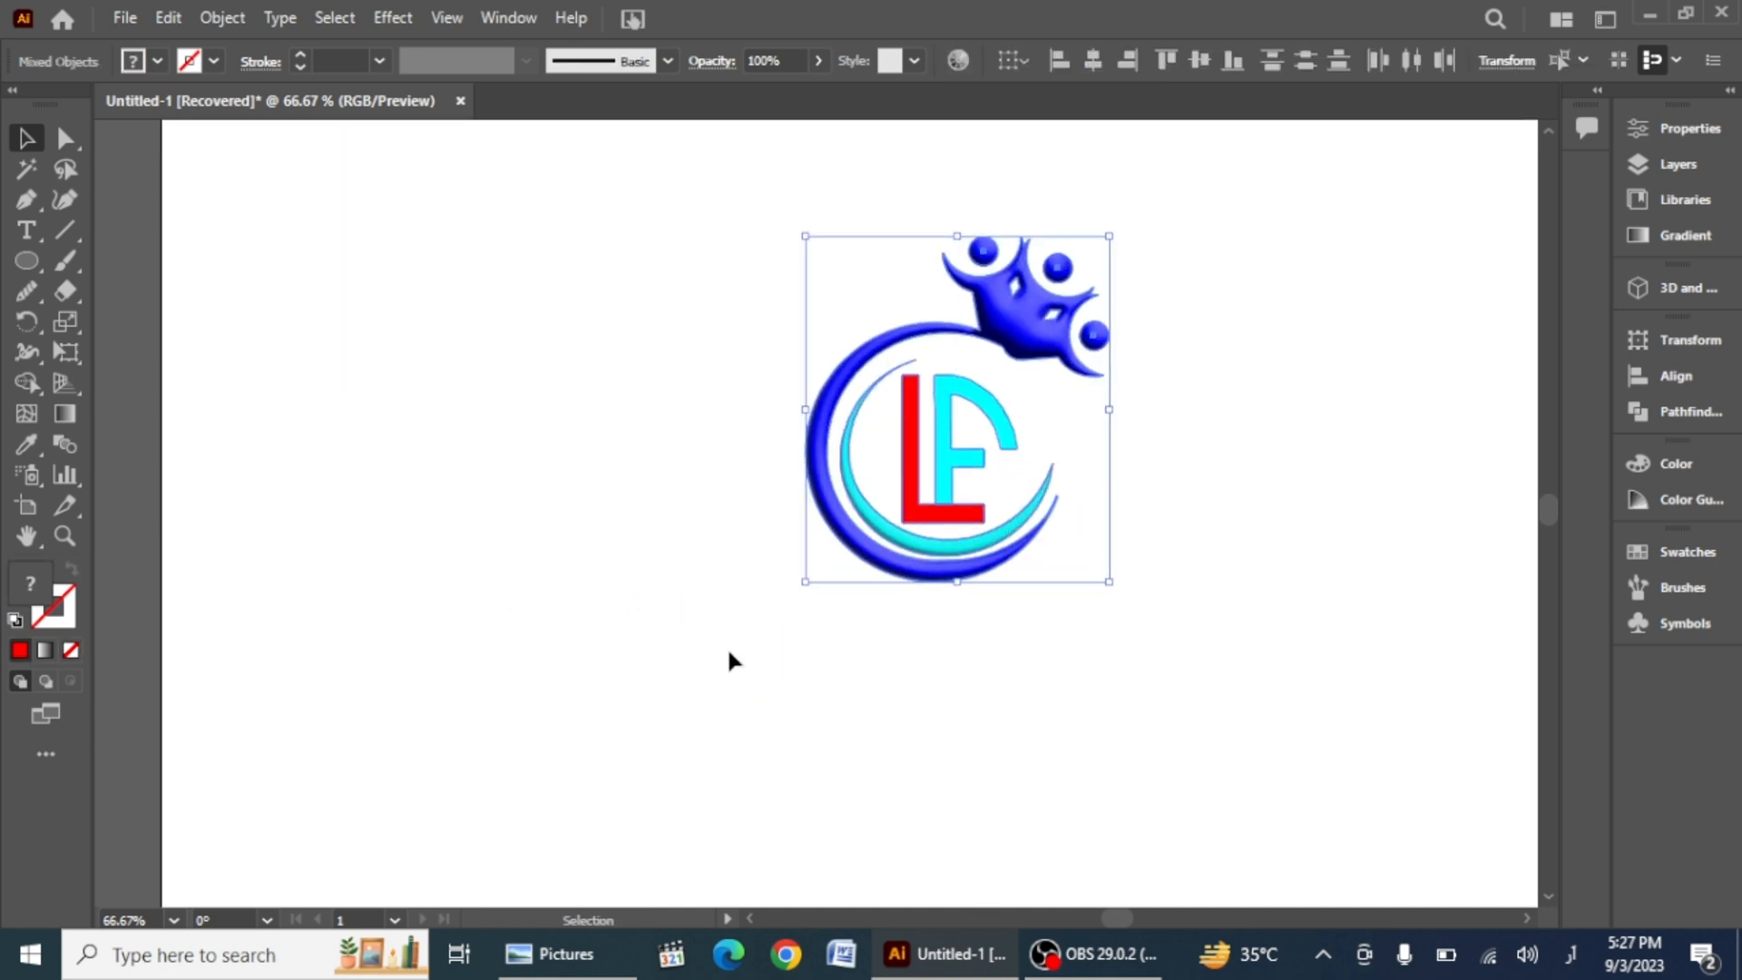
Step: Create a text object below the logo reading Lead, replacing the placeholder text
left_click(728, 653)
left_click(660, 692)
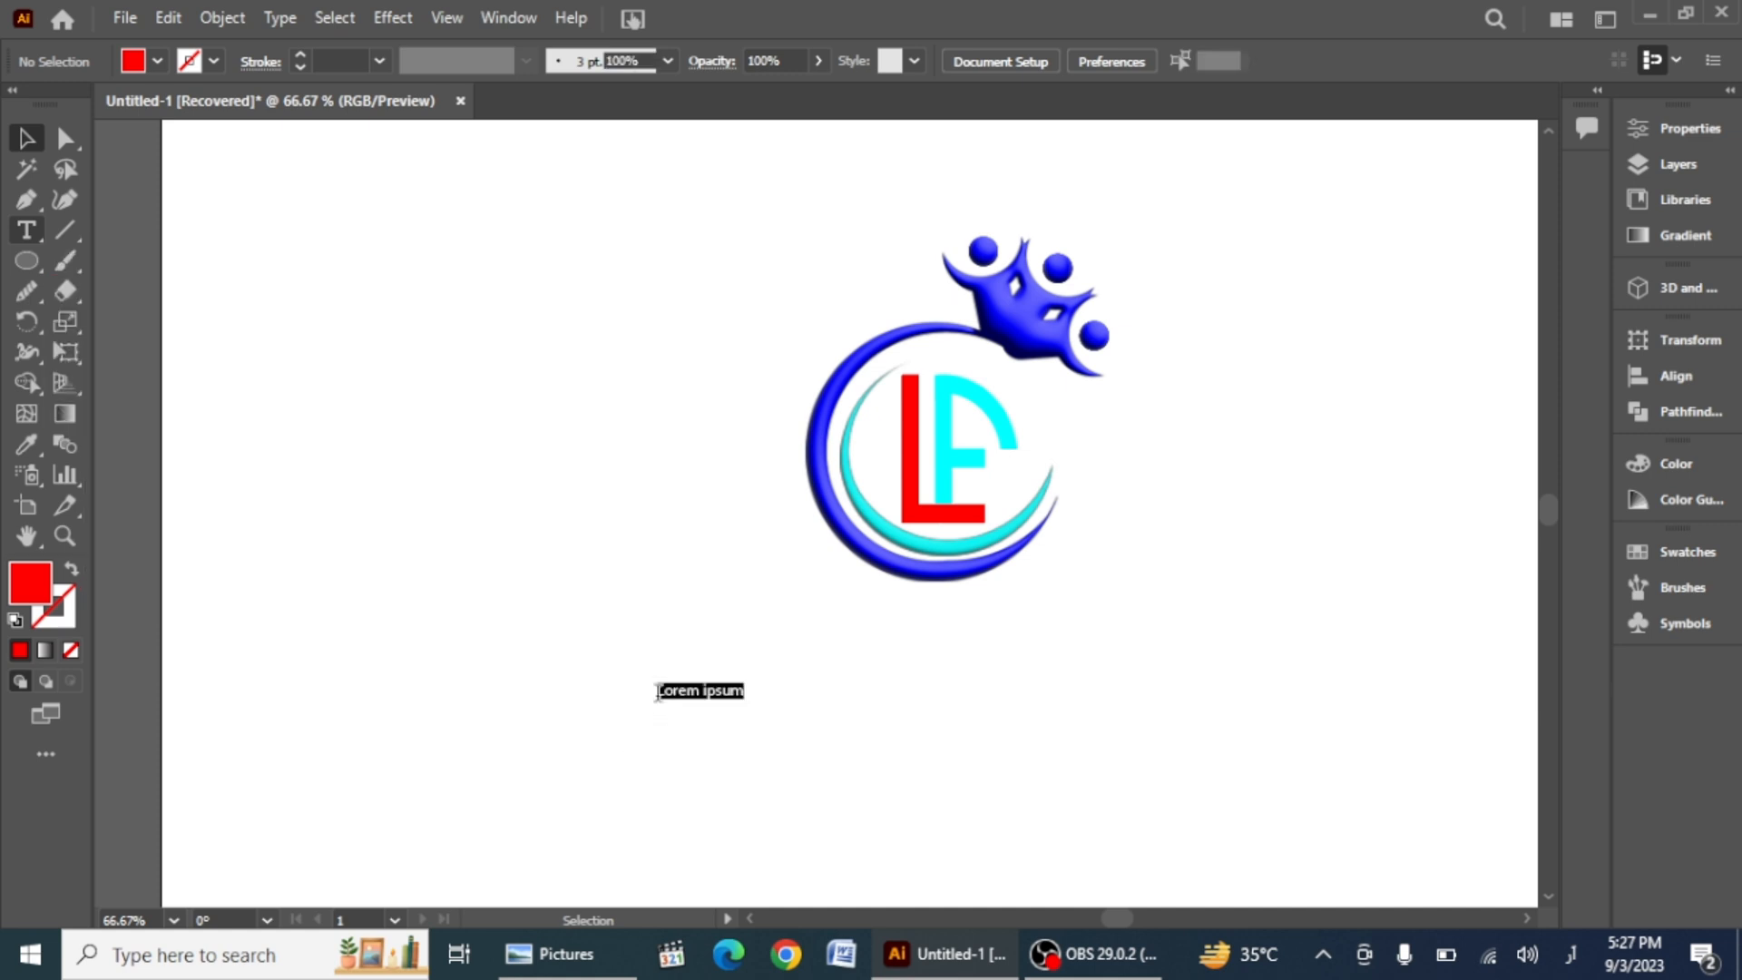
key("BackSpace")
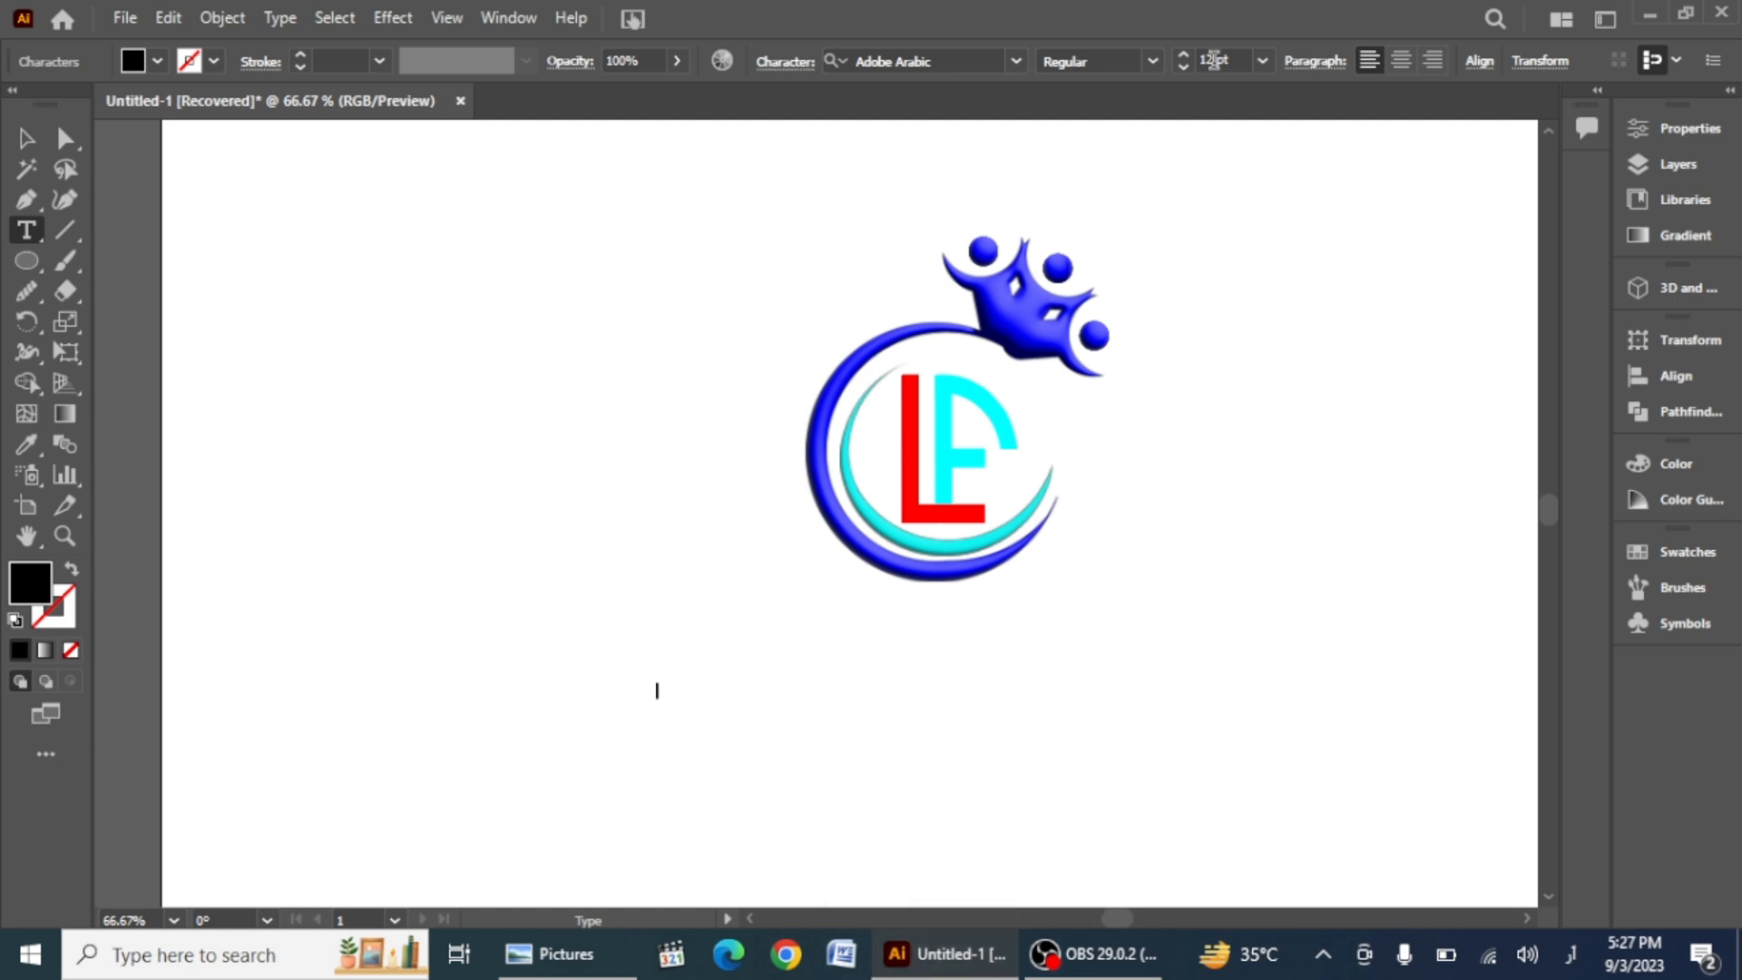
left_click(660, 682)
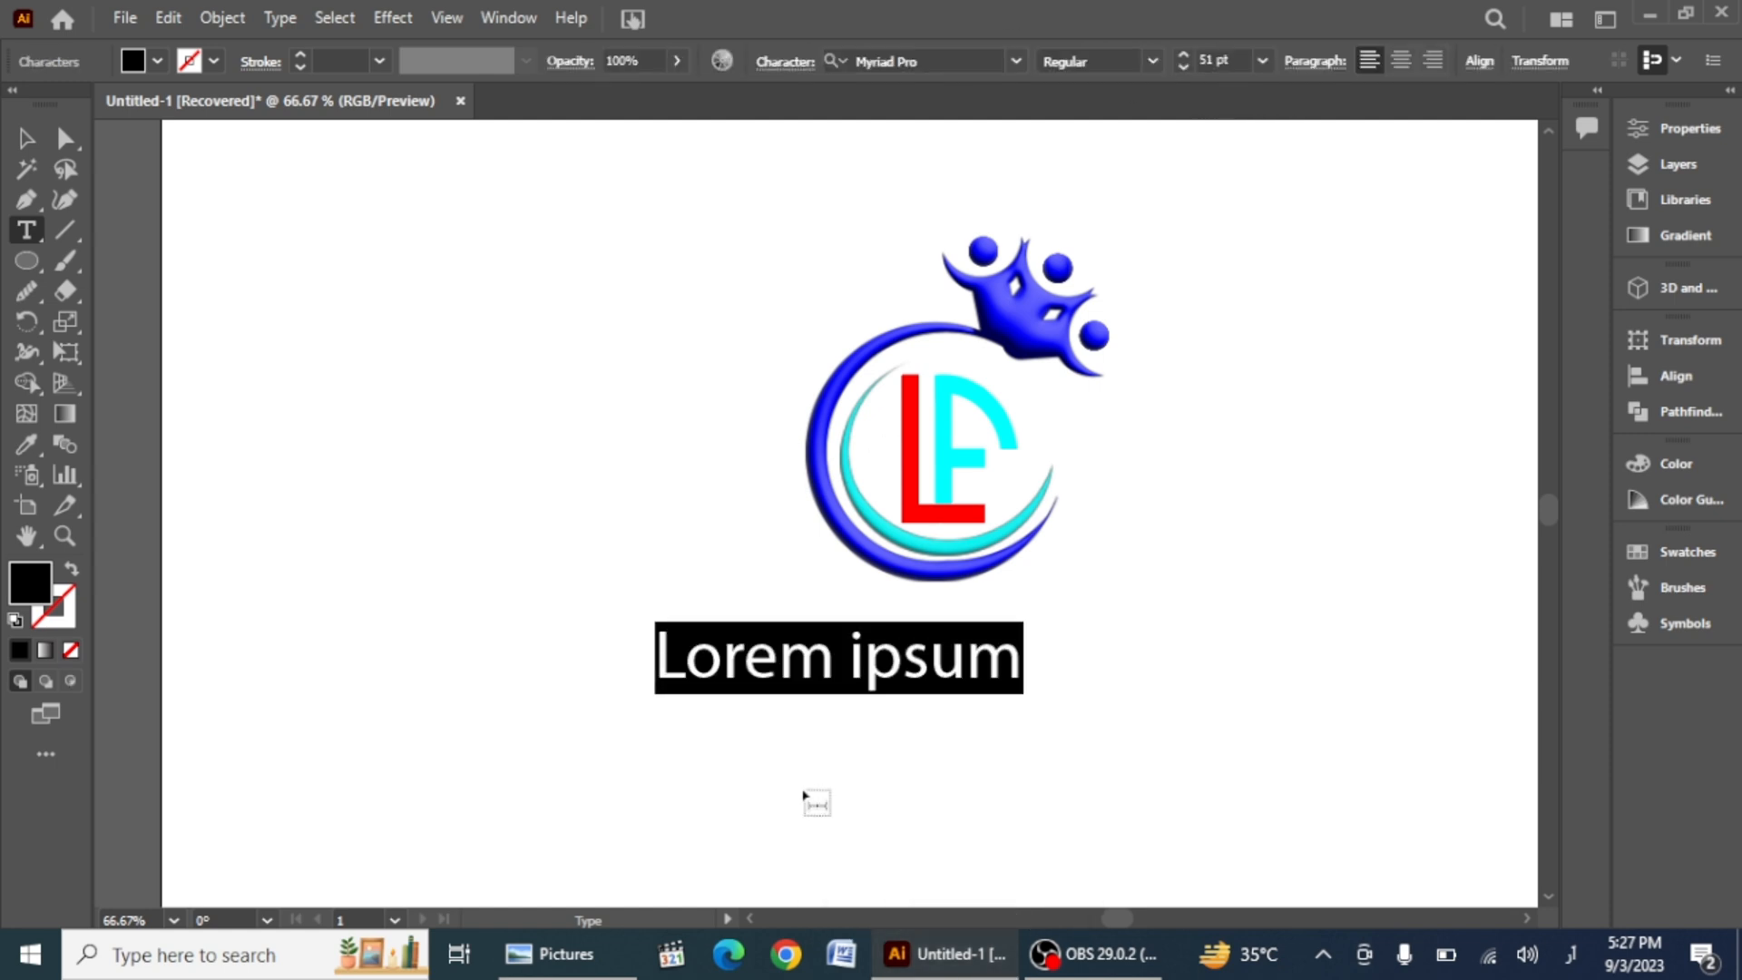
key("BackSpace")
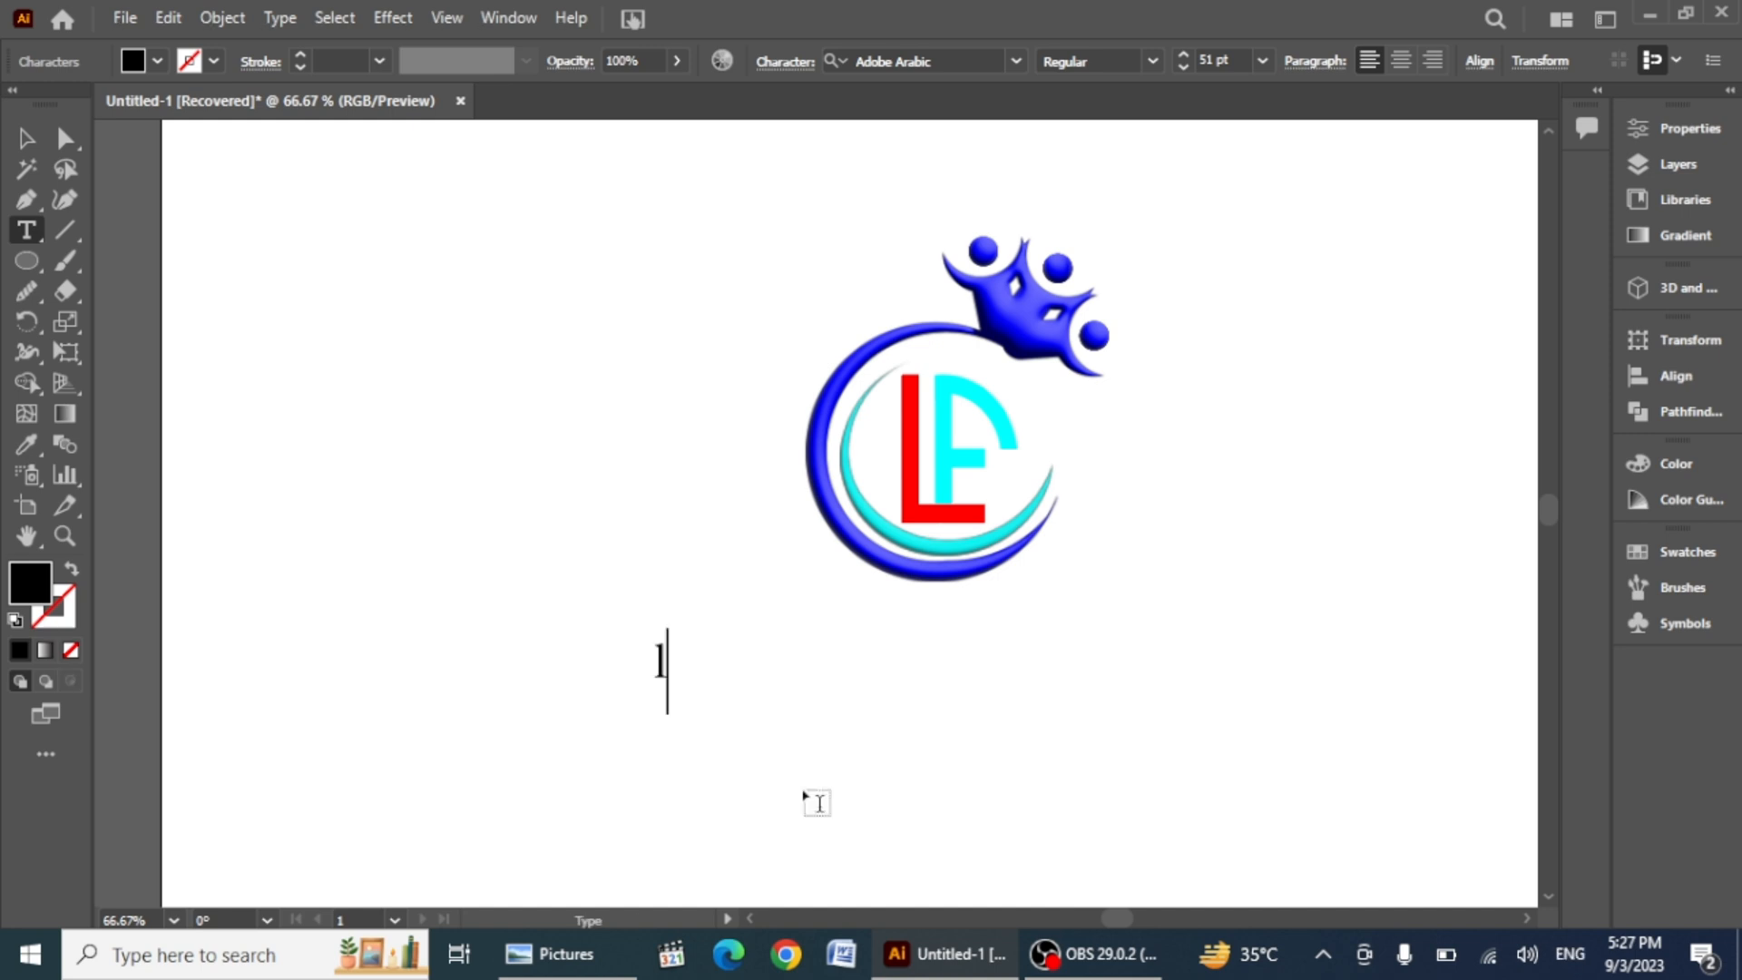
type("Lead")
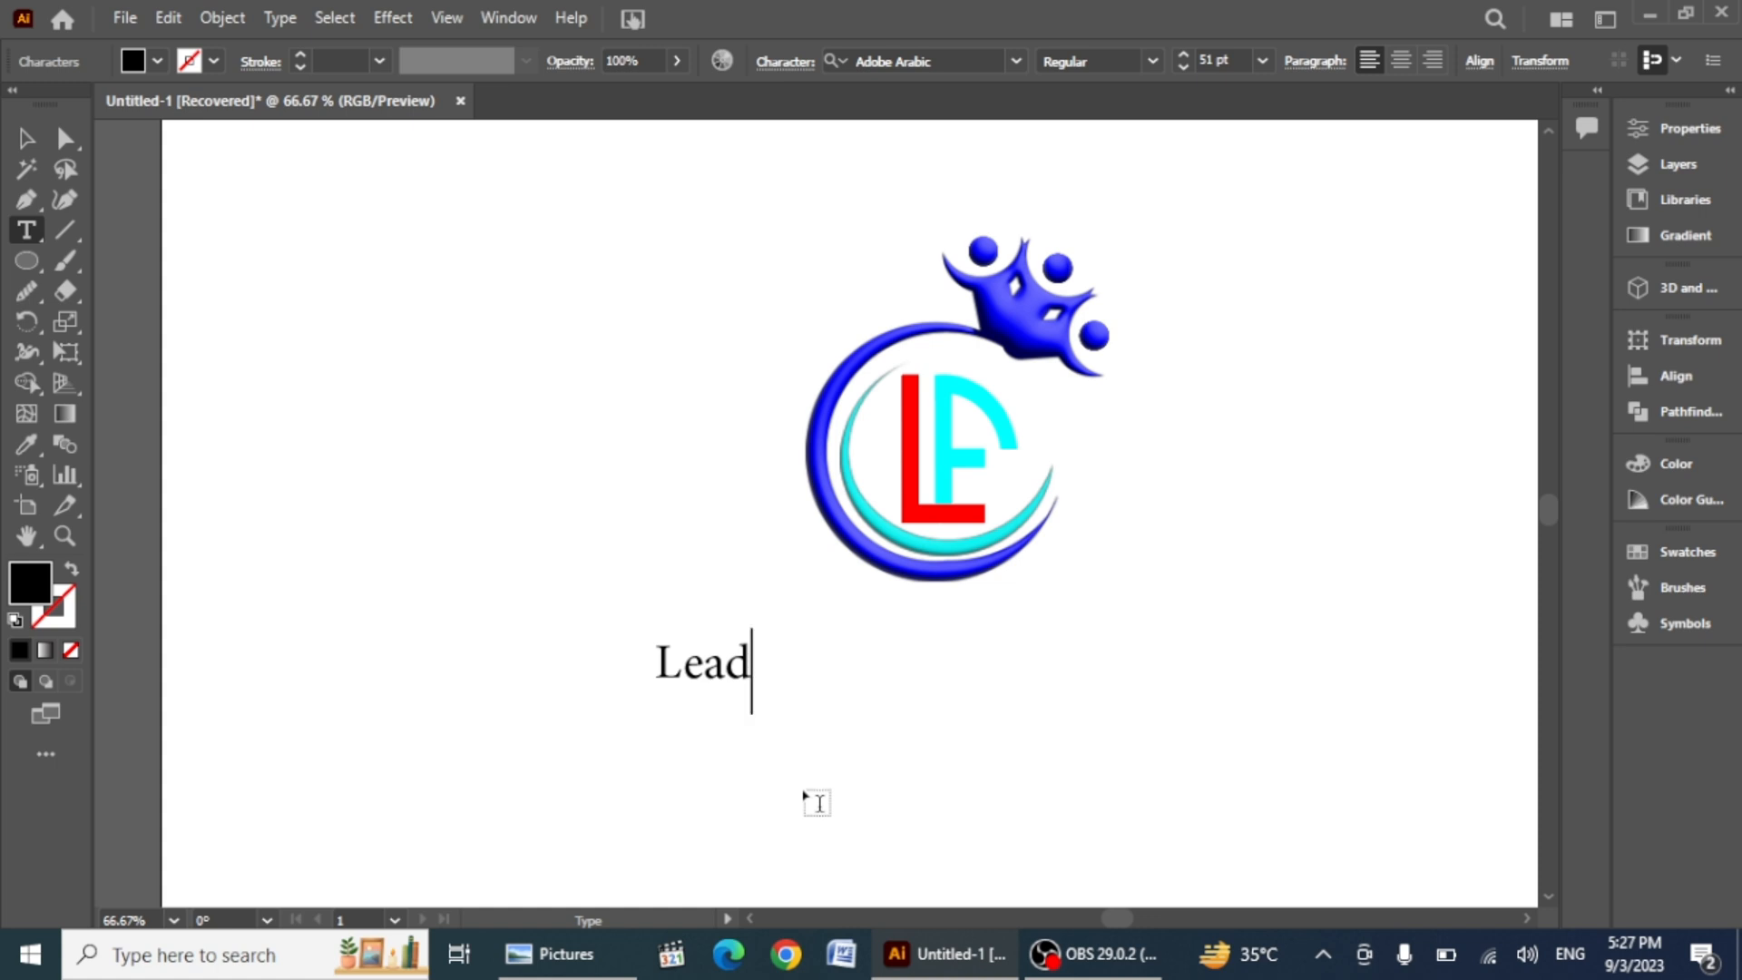
Step: Add a second text line reading Fellows under Lead
key("Return")
type("Fo")
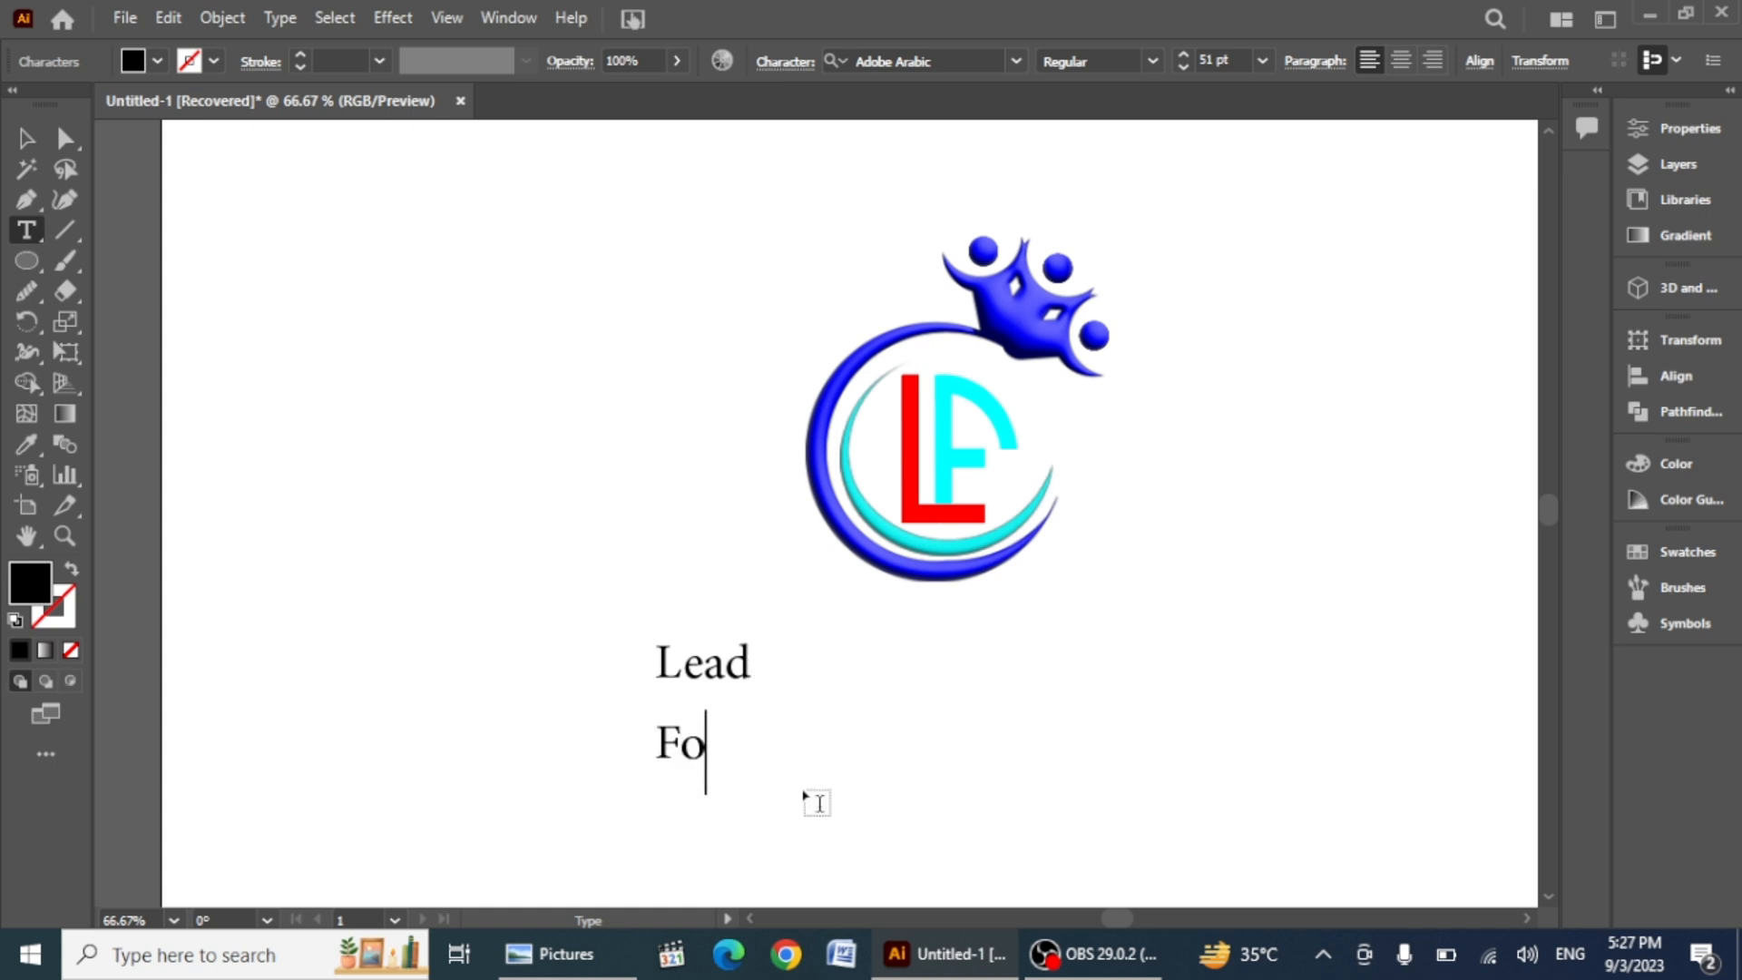
type("ll")
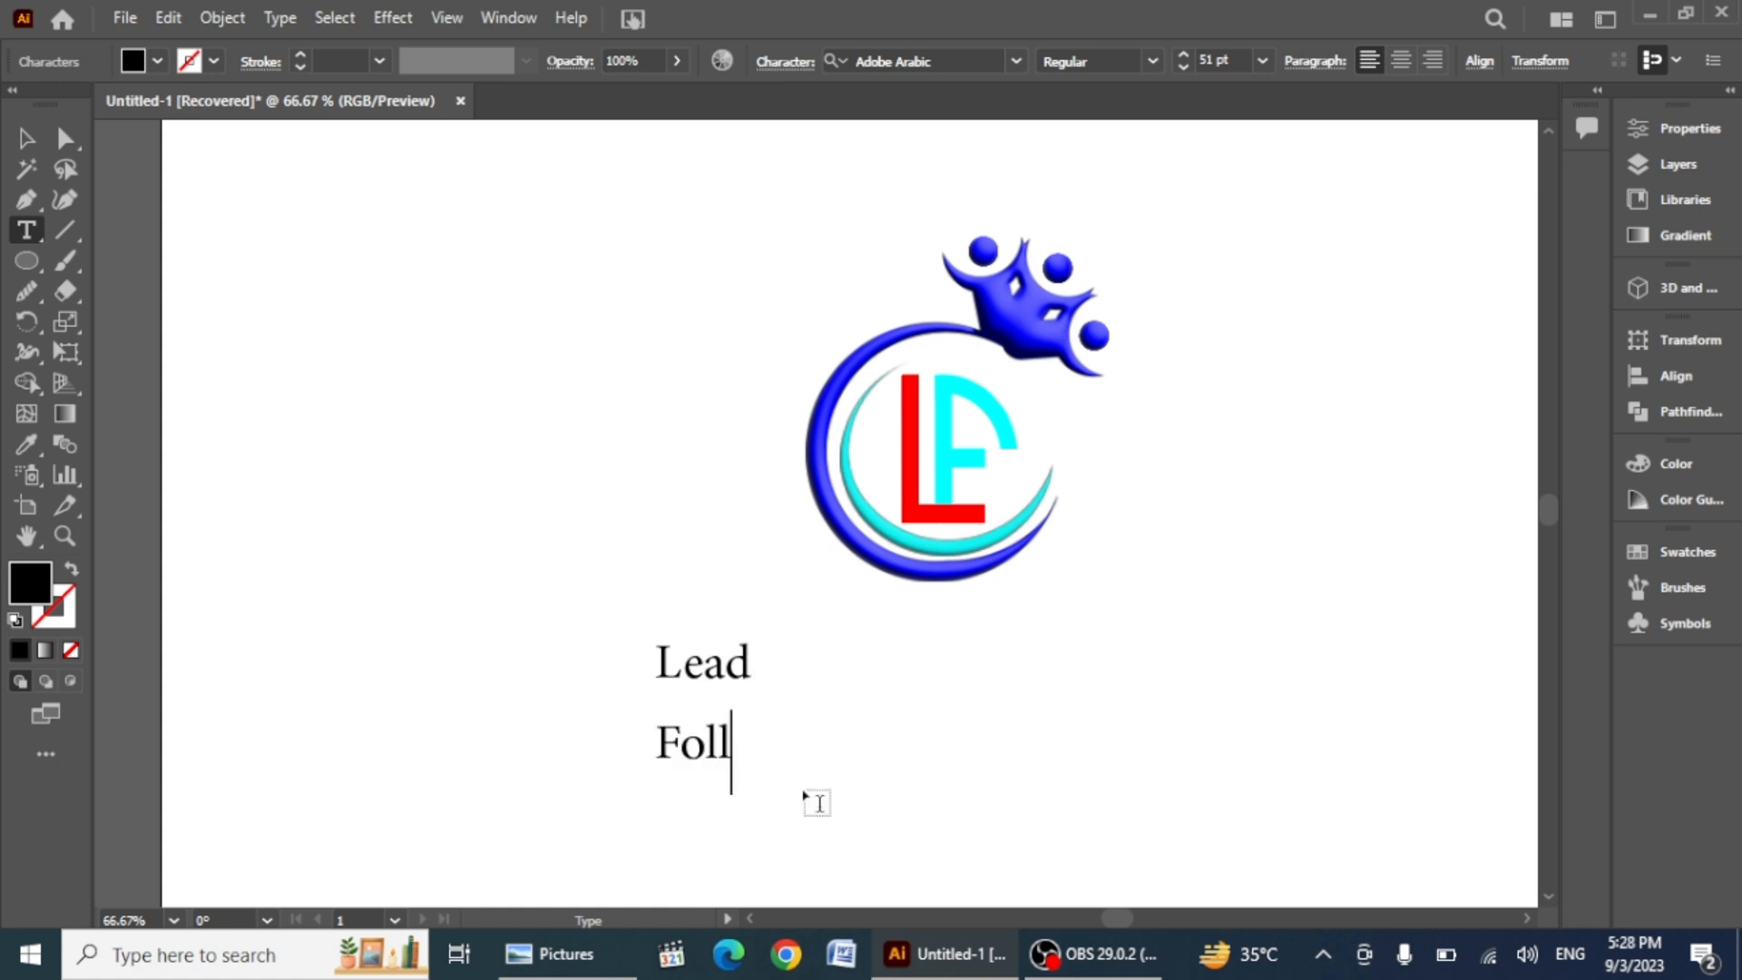
key("BackSpace")
key("BackSpace")
type("el")
key("BackSpace")
key("BackSpace")
key("BackSpace")
type("ellows")
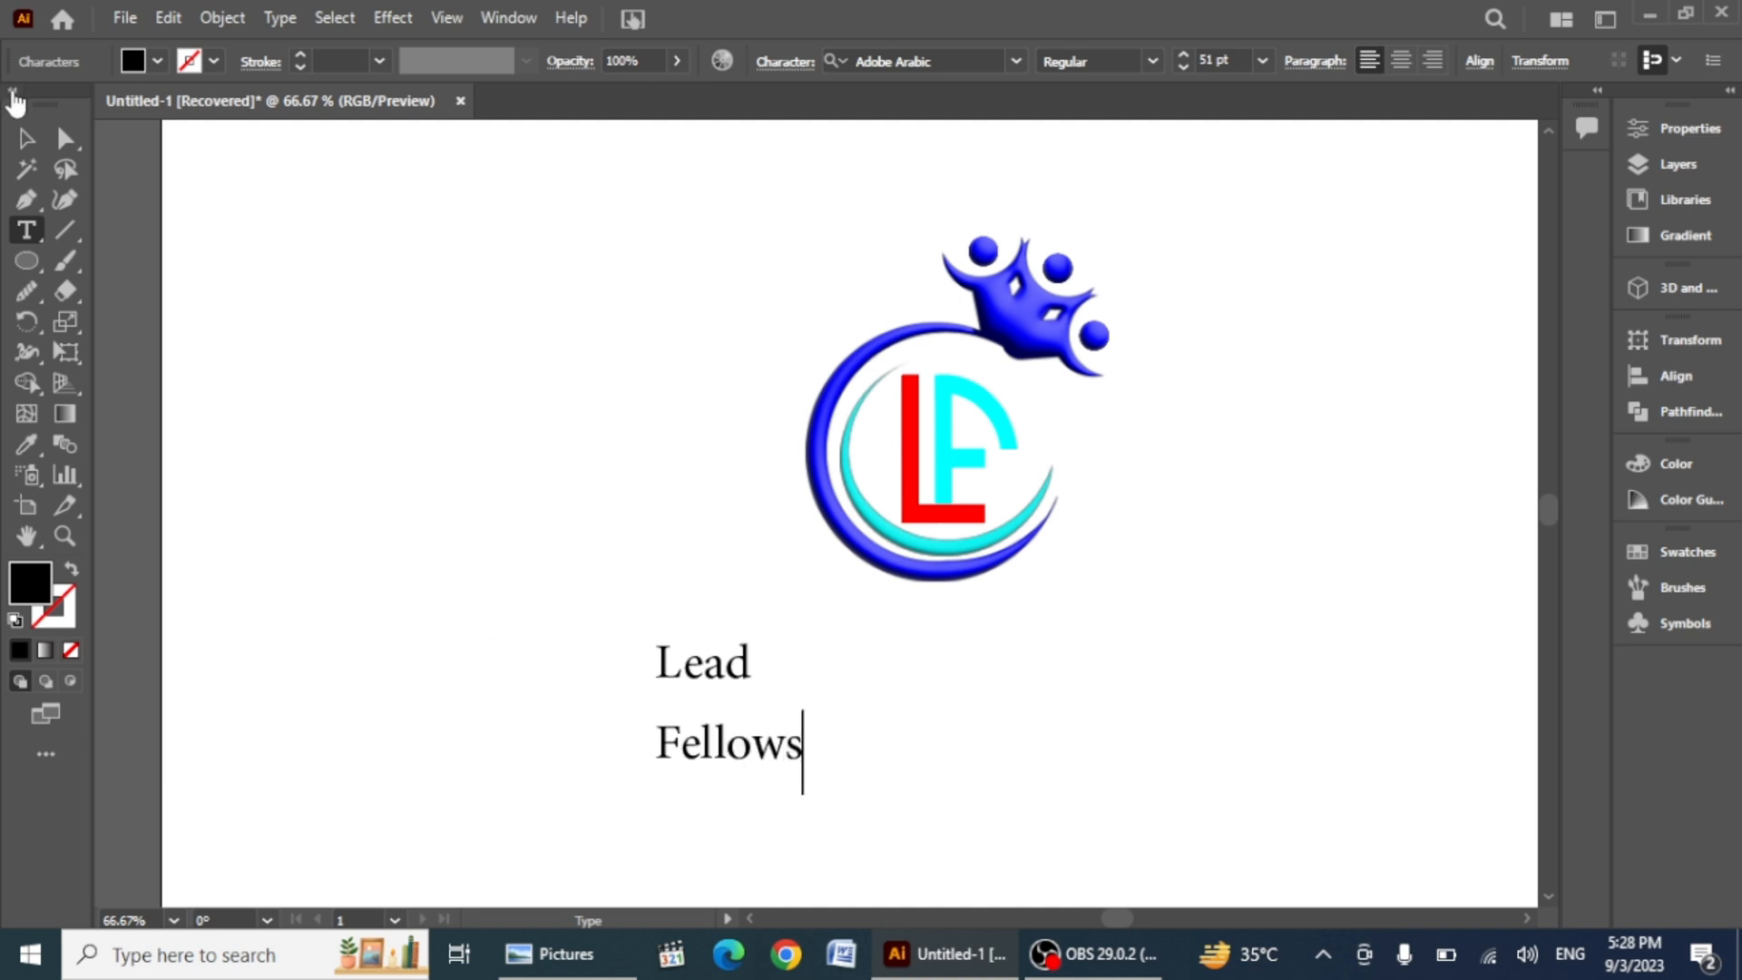
Step: Set the Lead and Fellows text font to Franklin Gothic Heavy
left_click(26, 138)
left_click(563, 778)
left_click(667, 678)
right_click(667, 681)
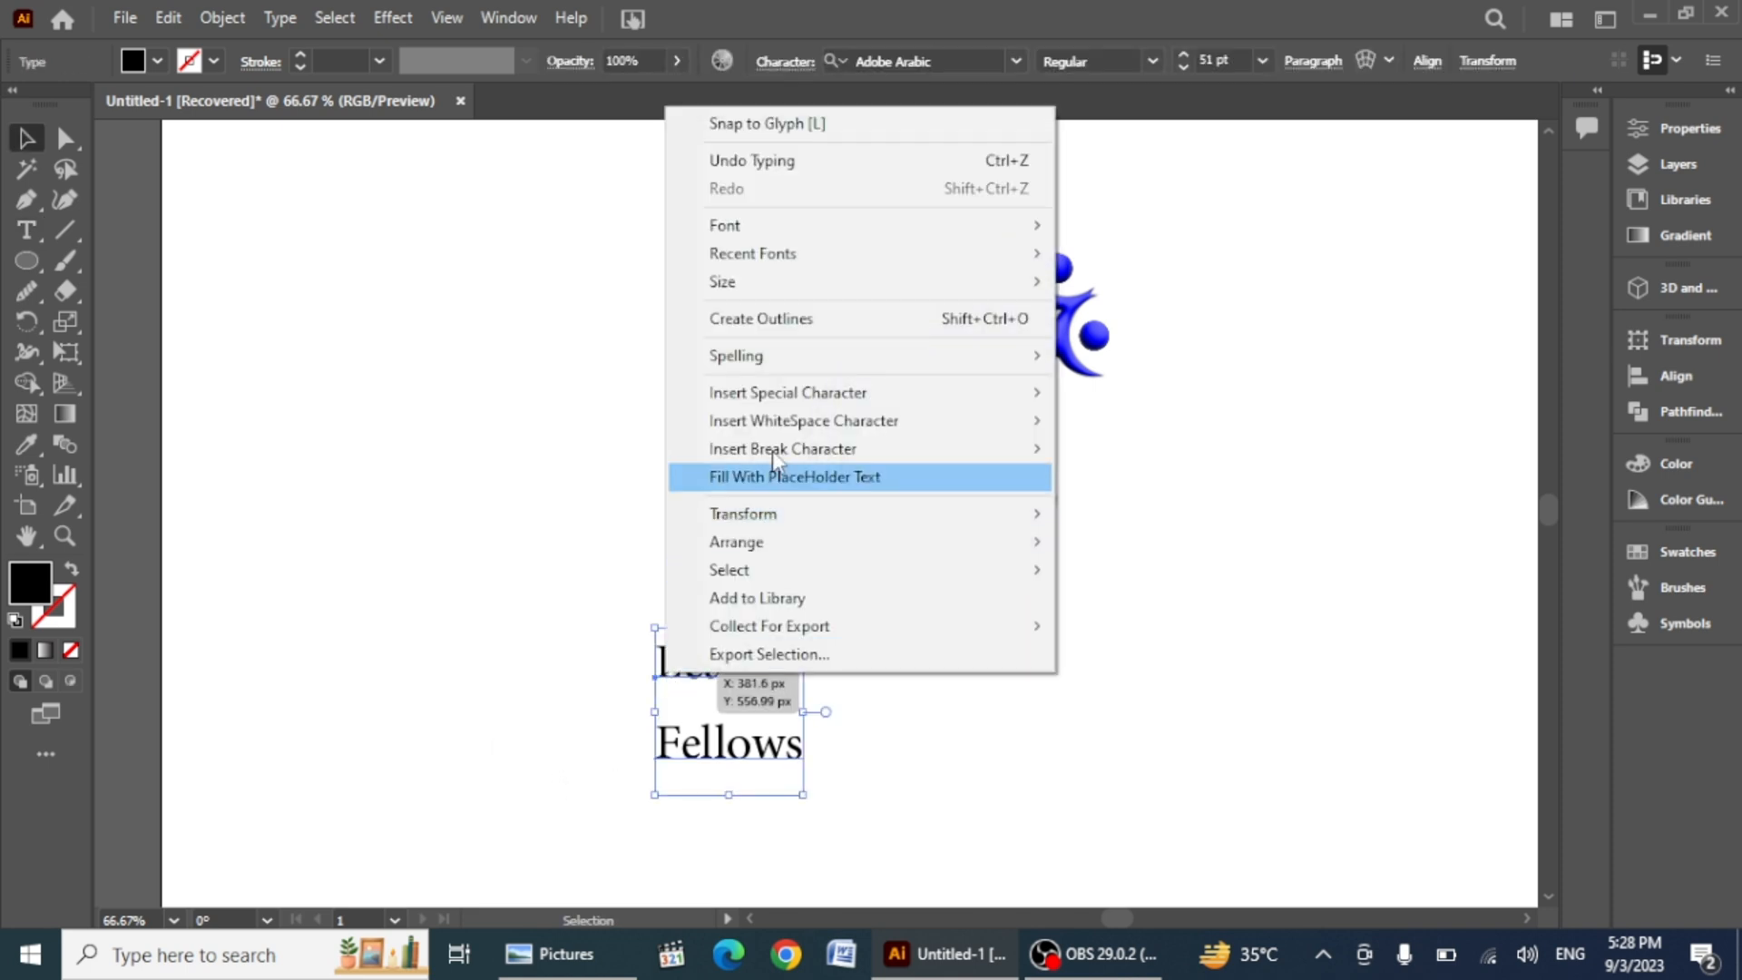
left_click(721, 761)
left_click(1015, 64)
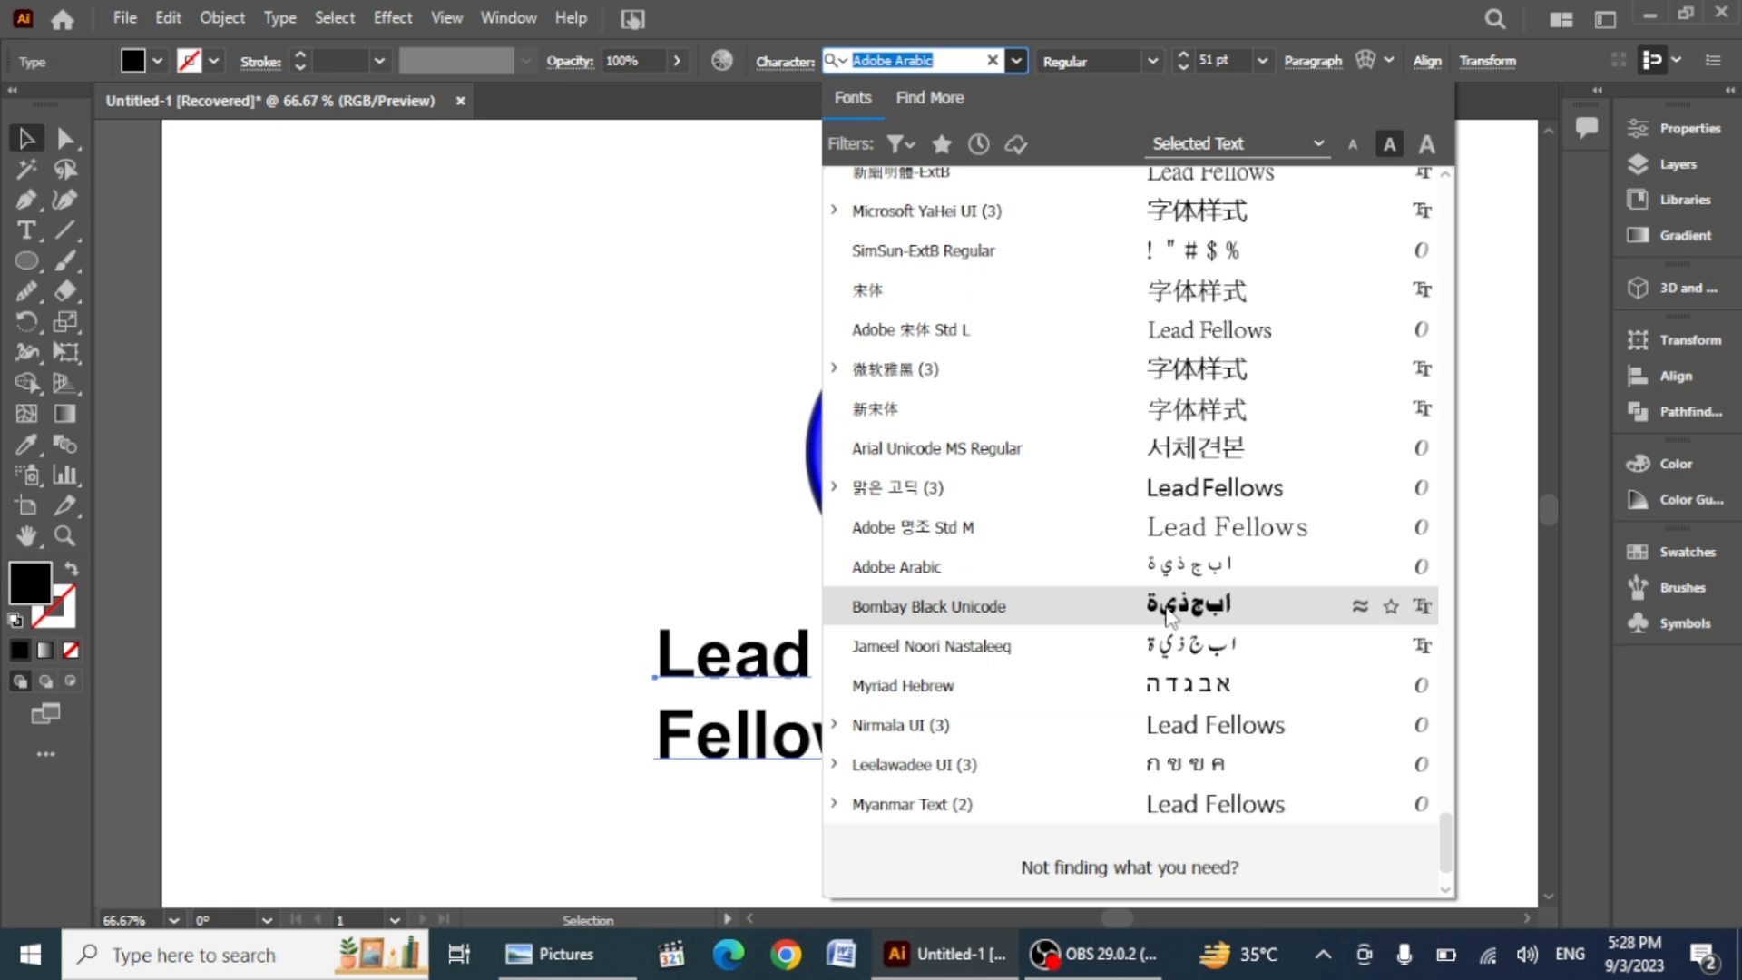
scroll(1170, 617, "up", 15)
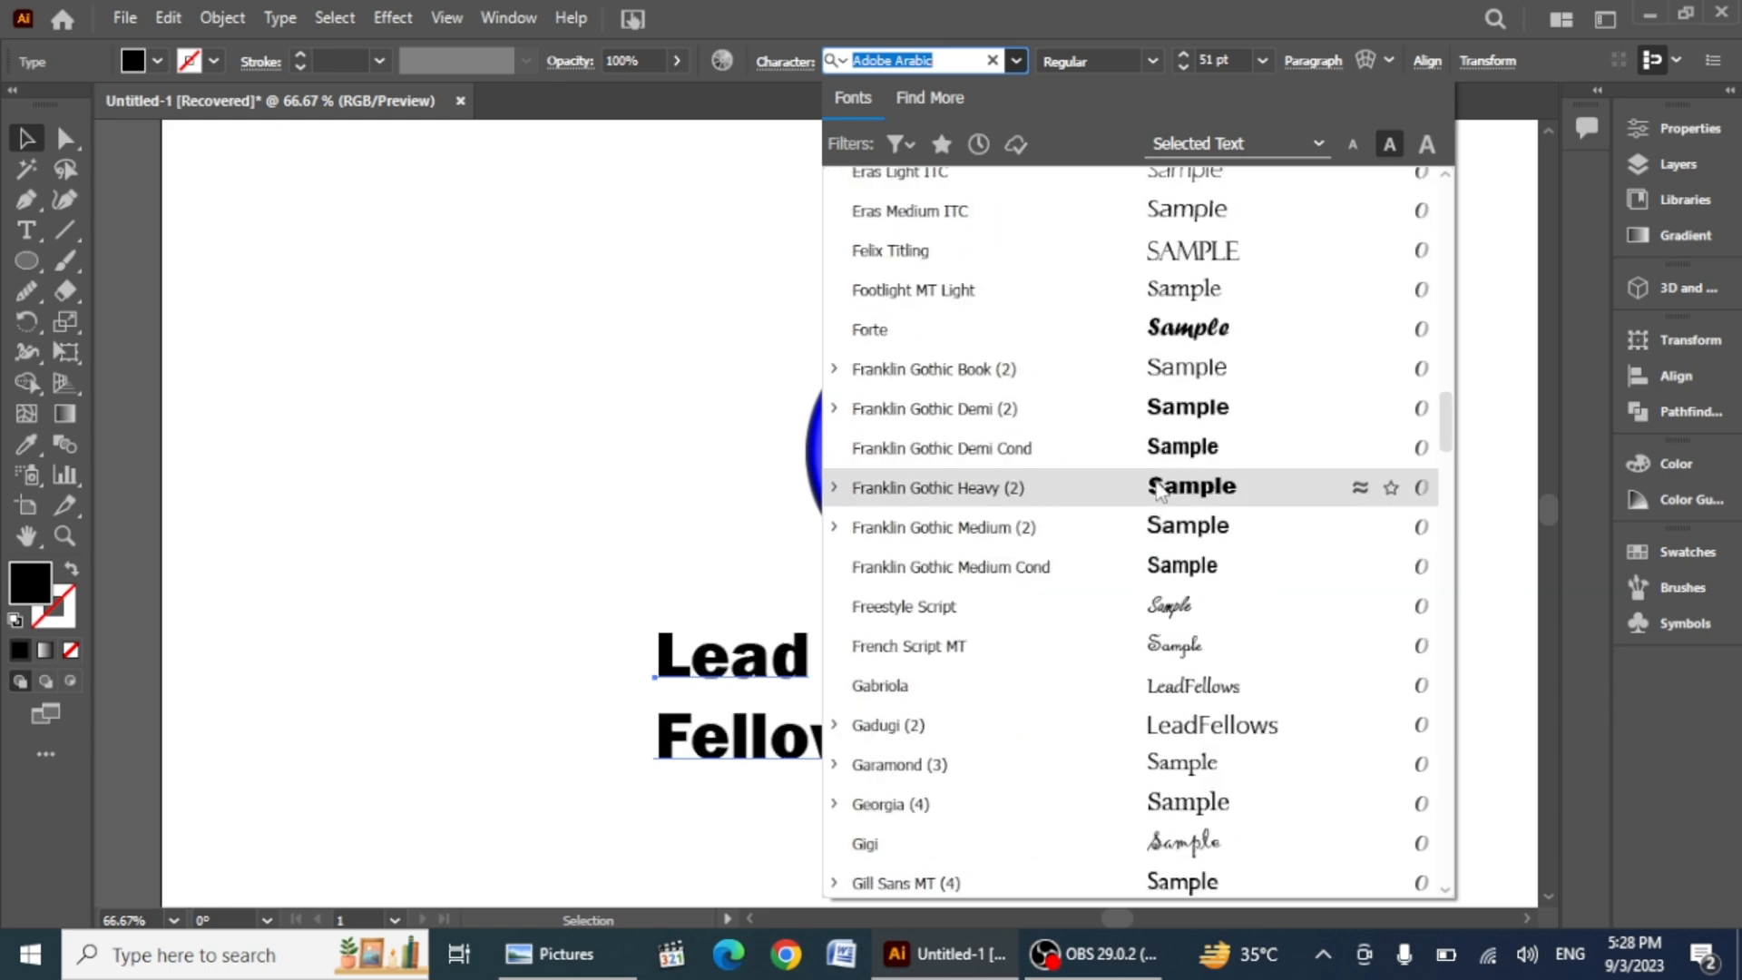
scroll(1157, 472, "up", 1)
scroll(1162, 490, "down", 1)
left_click(1161, 490)
Step: Convert the Lead Fellows text to outlines and ungroup it
right_click(721, 758)
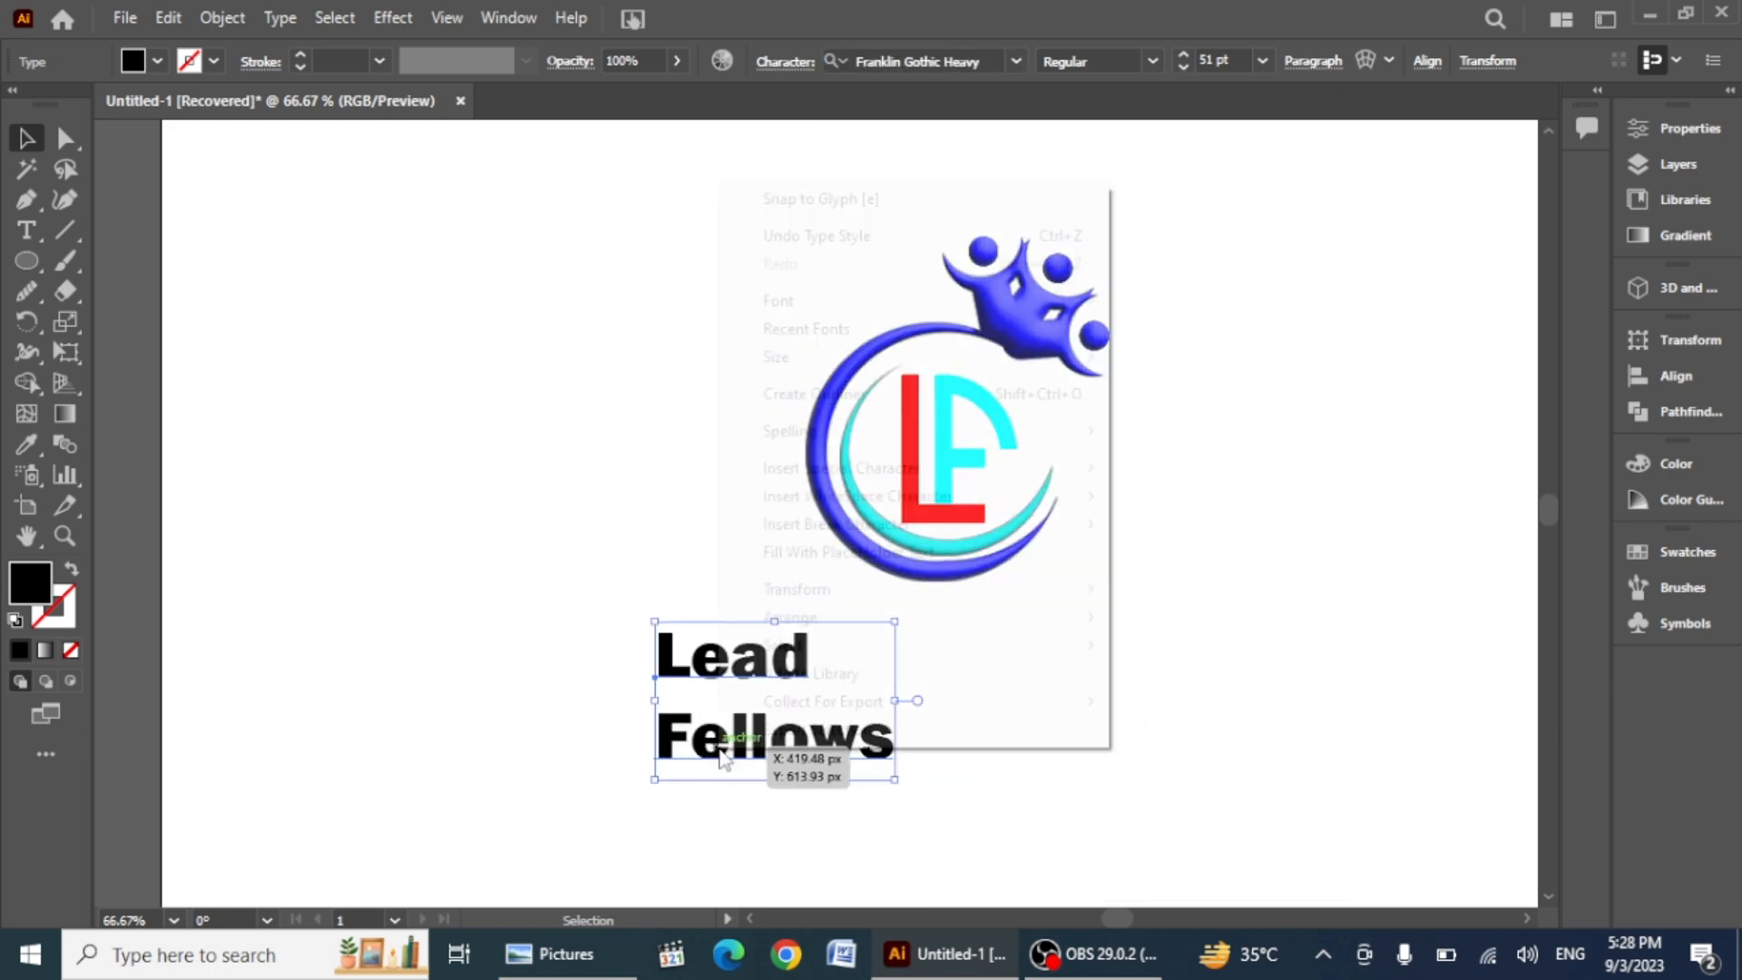
left_click(789, 394)
right_click(846, 758)
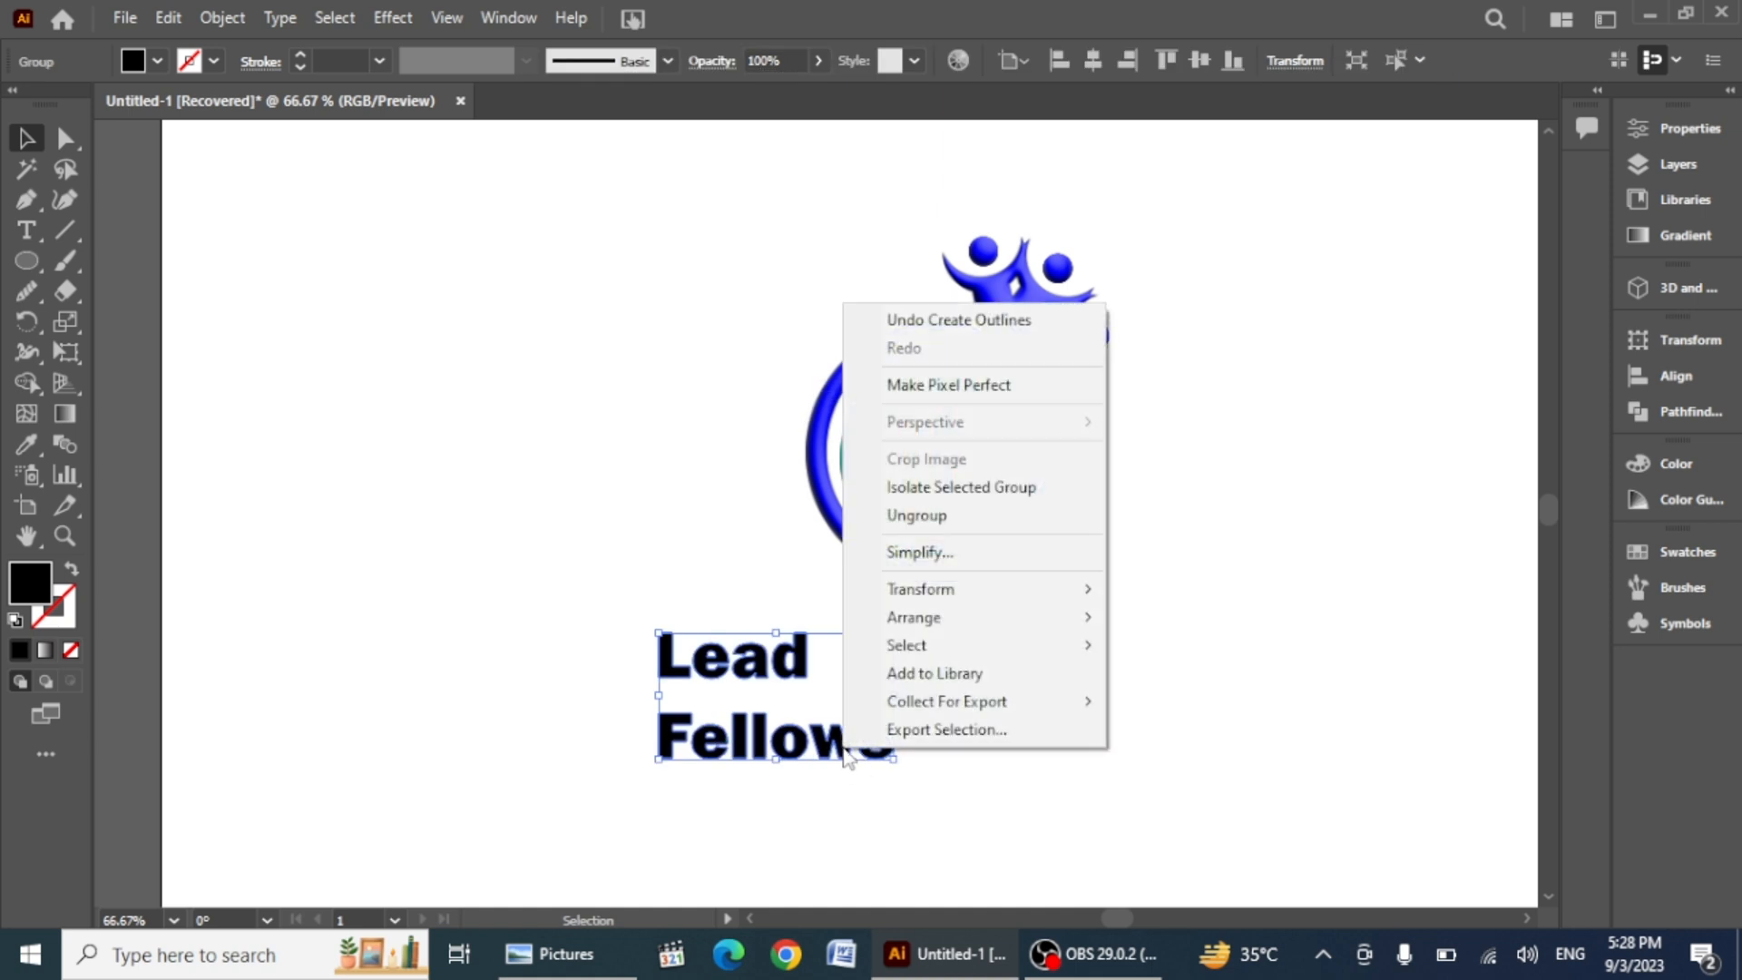
left_click(918, 516)
left_click(548, 724)
left_click_drag(568, 602, 855, 712)
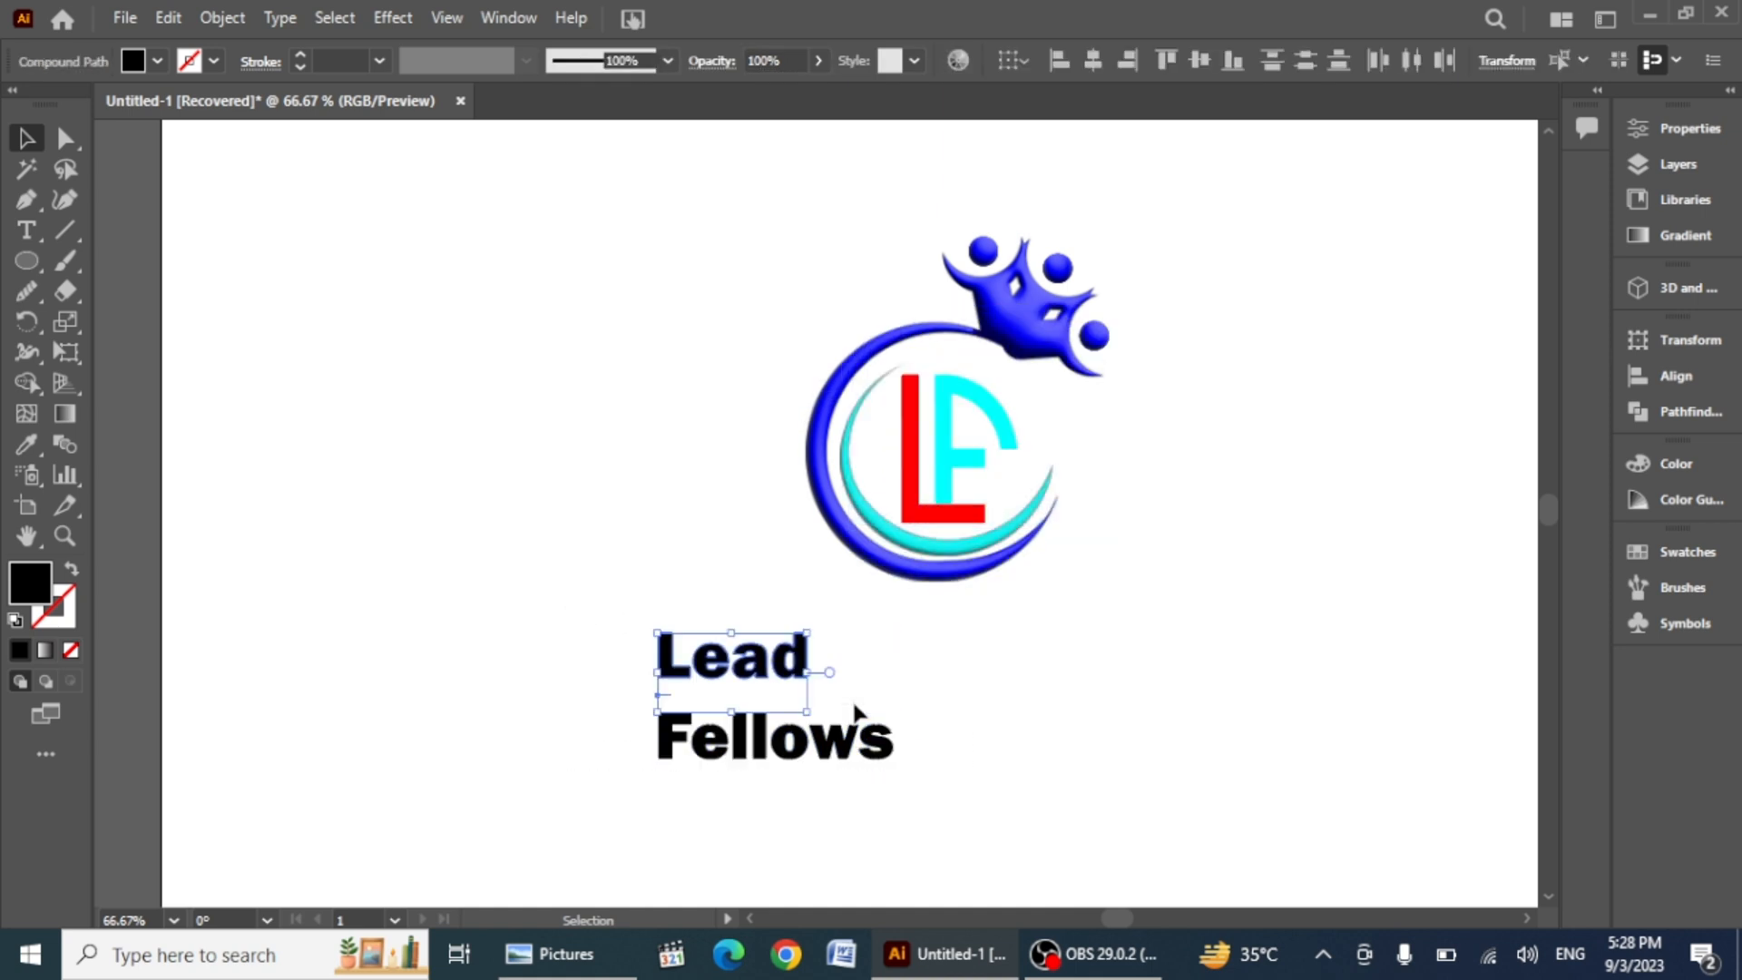
key("a")
left_click_drag(609, 595, 843, 677)
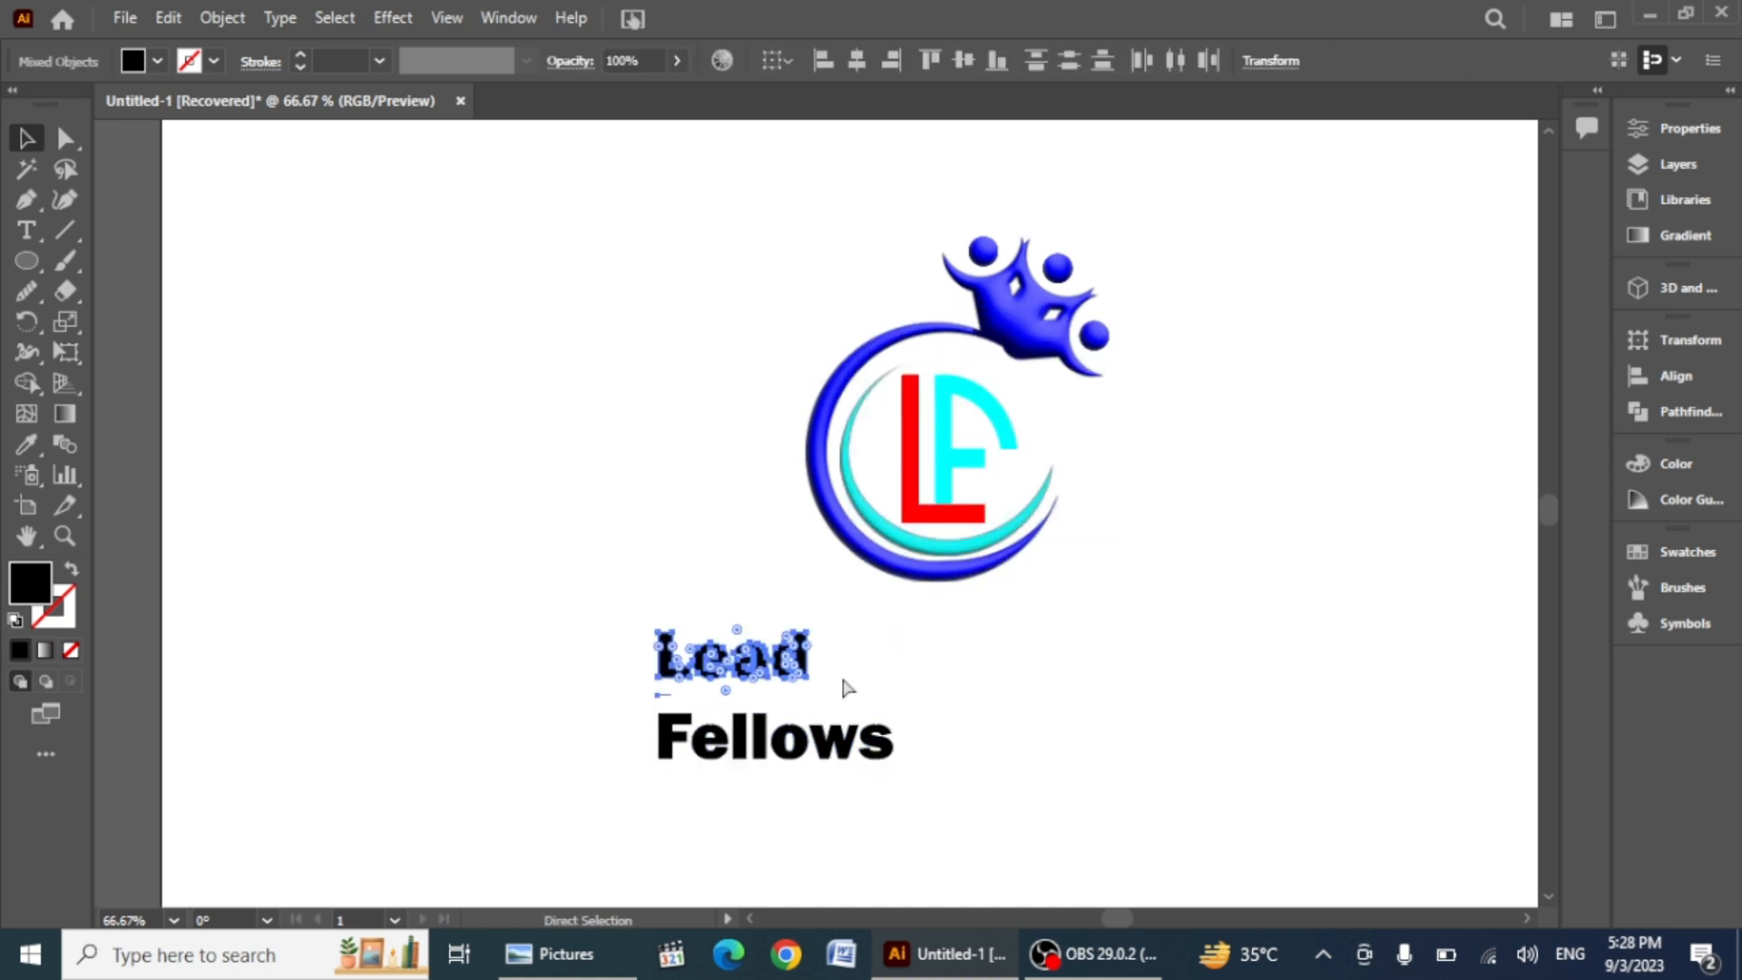
left_click(626, 719)
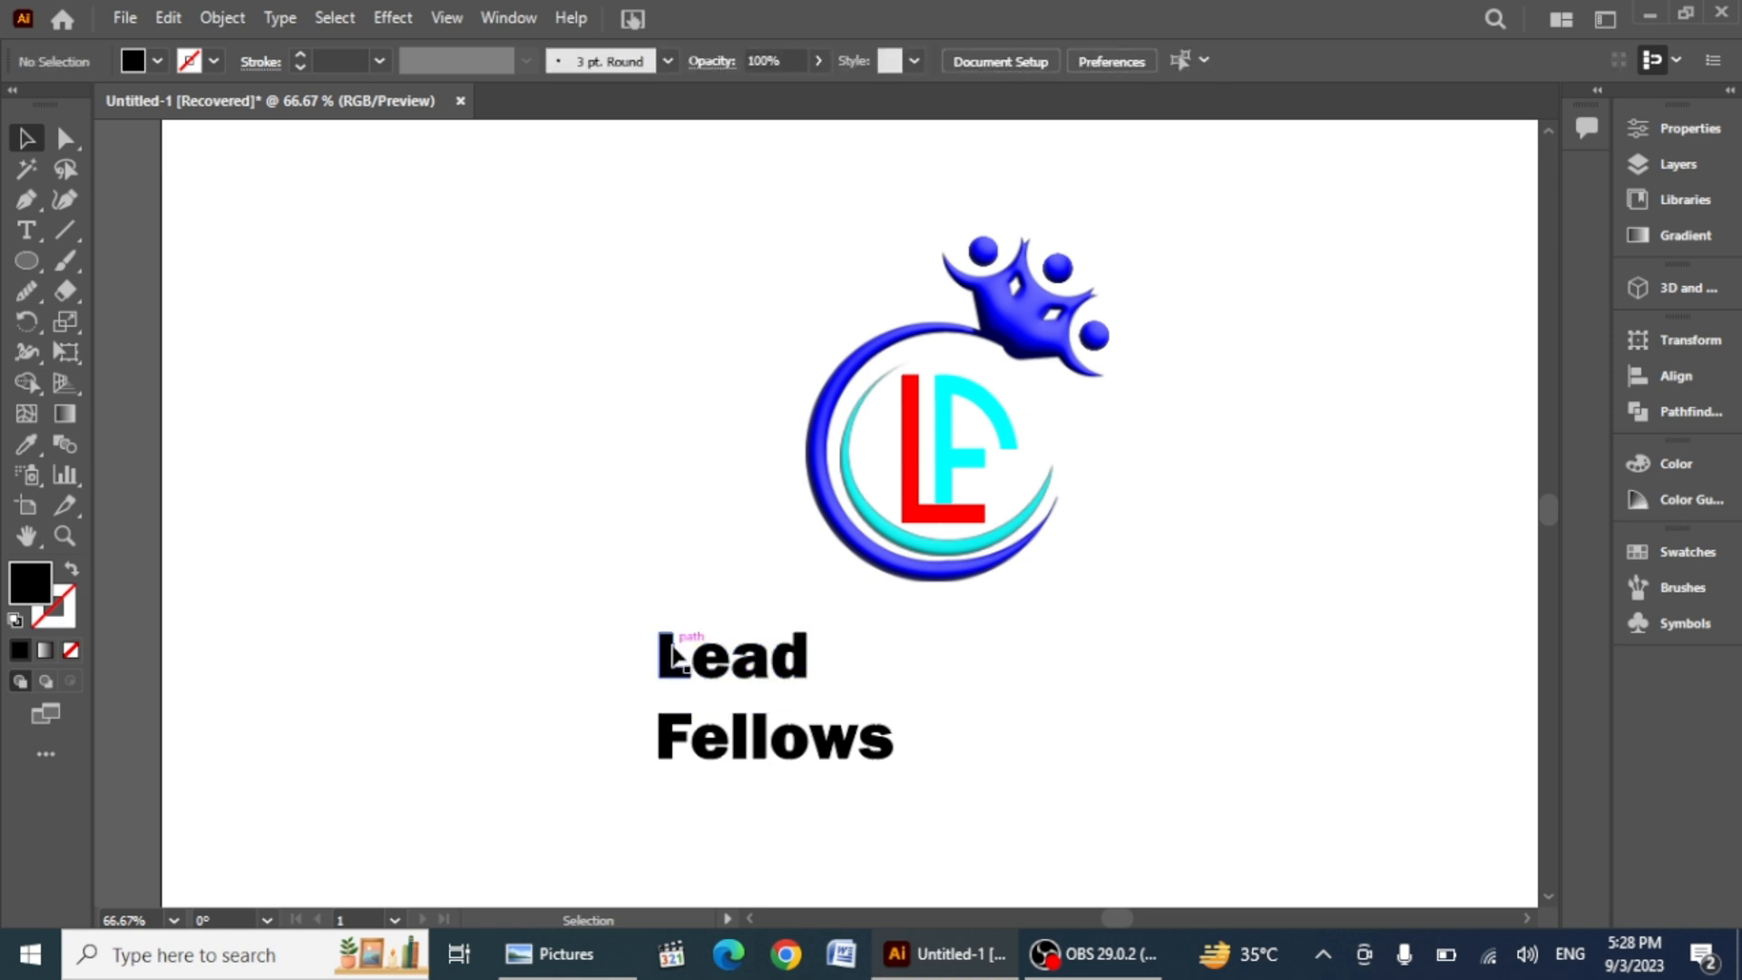
left_click_drag(674, 646, 844, 665)
key("ctrl+z")
left_click(595, 701)
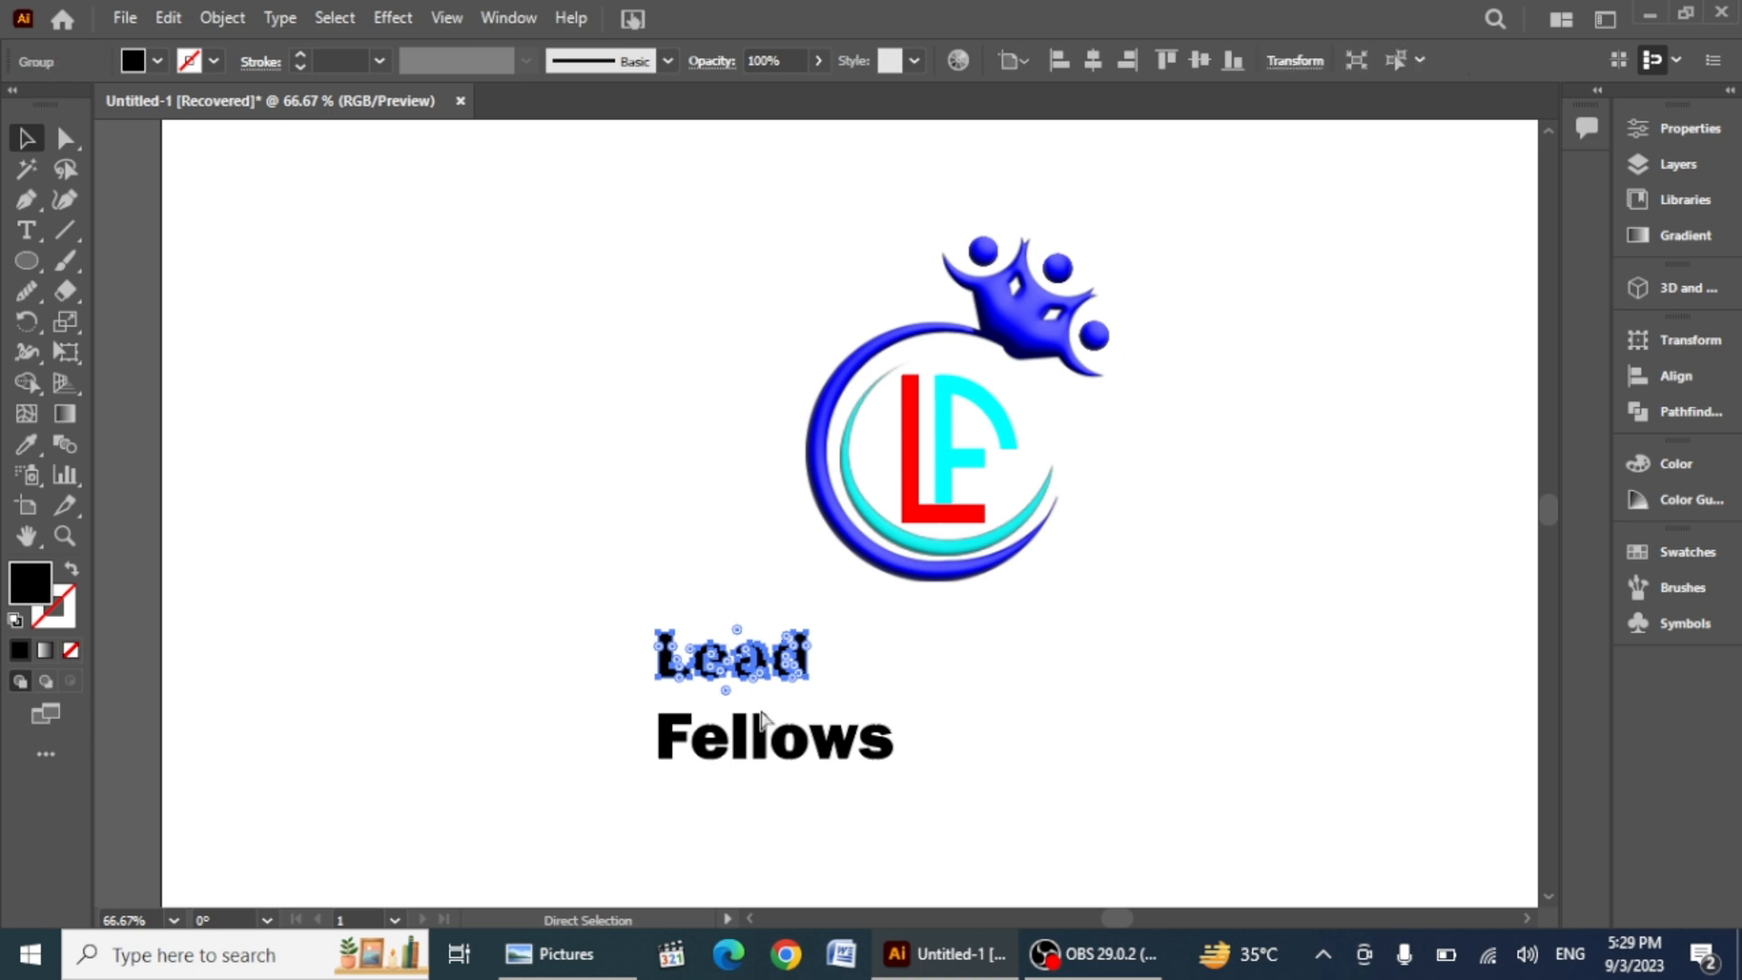
Step: Select both text lines and center-align Lead over Fellows horizontally
left_click_drag(977, 788, 971, 786)
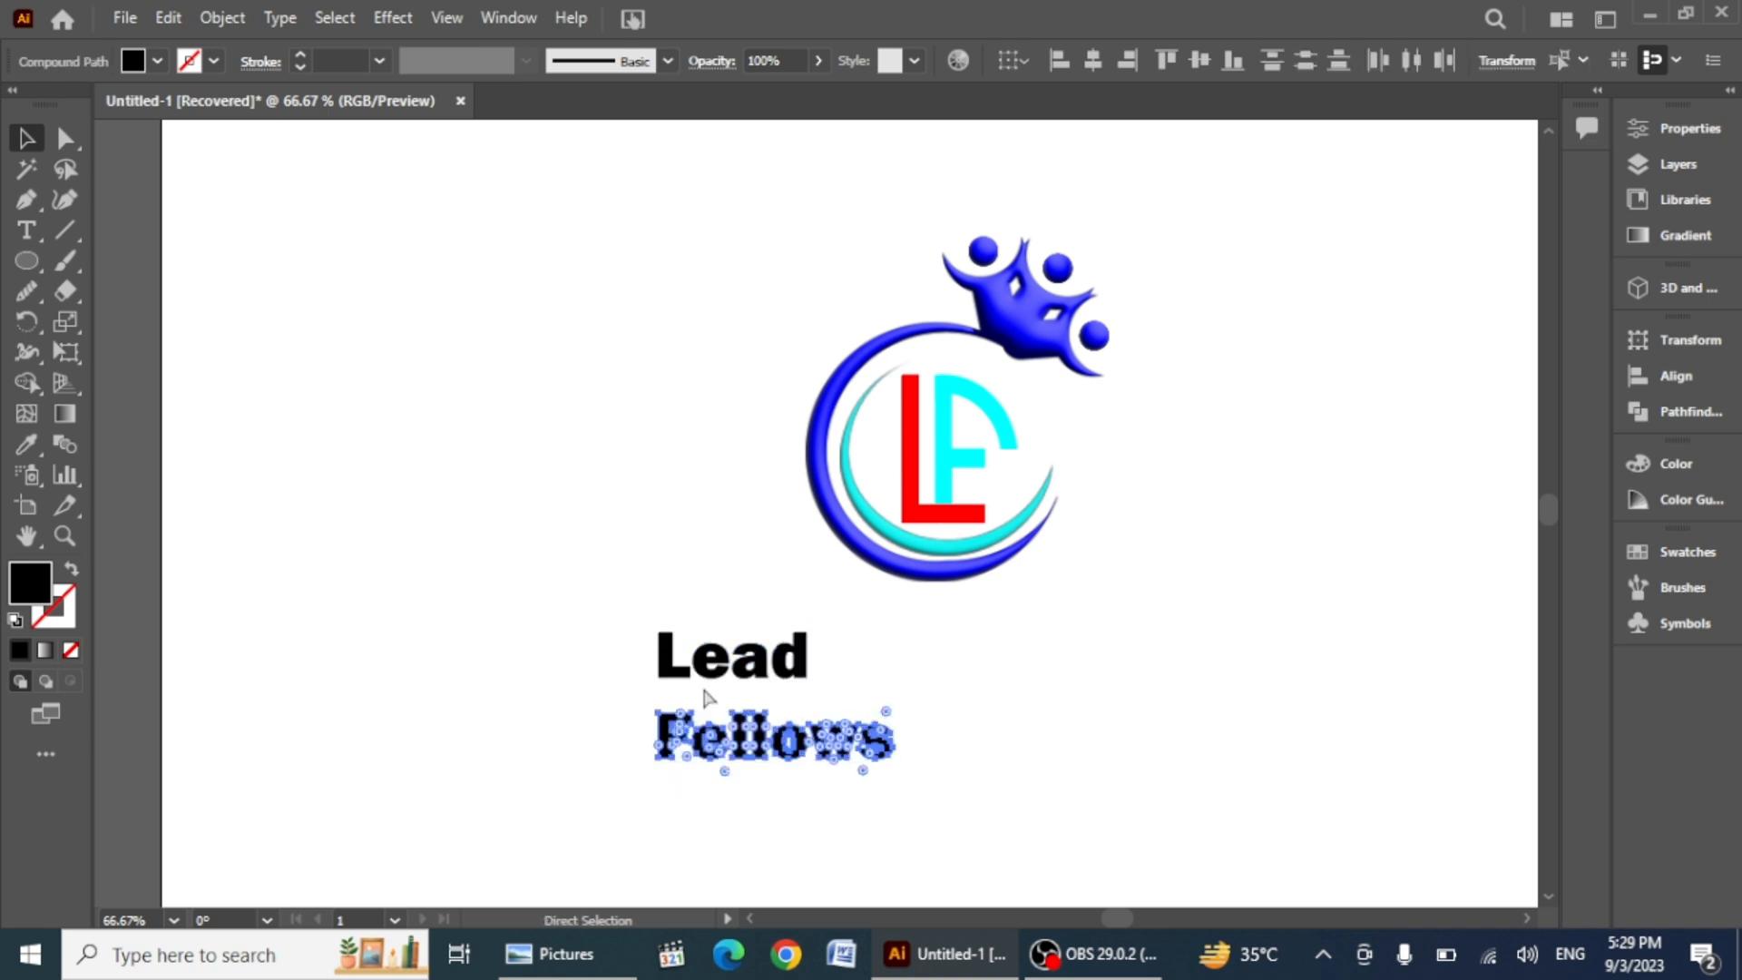
left_click_drag(587, 602, 978, 791)
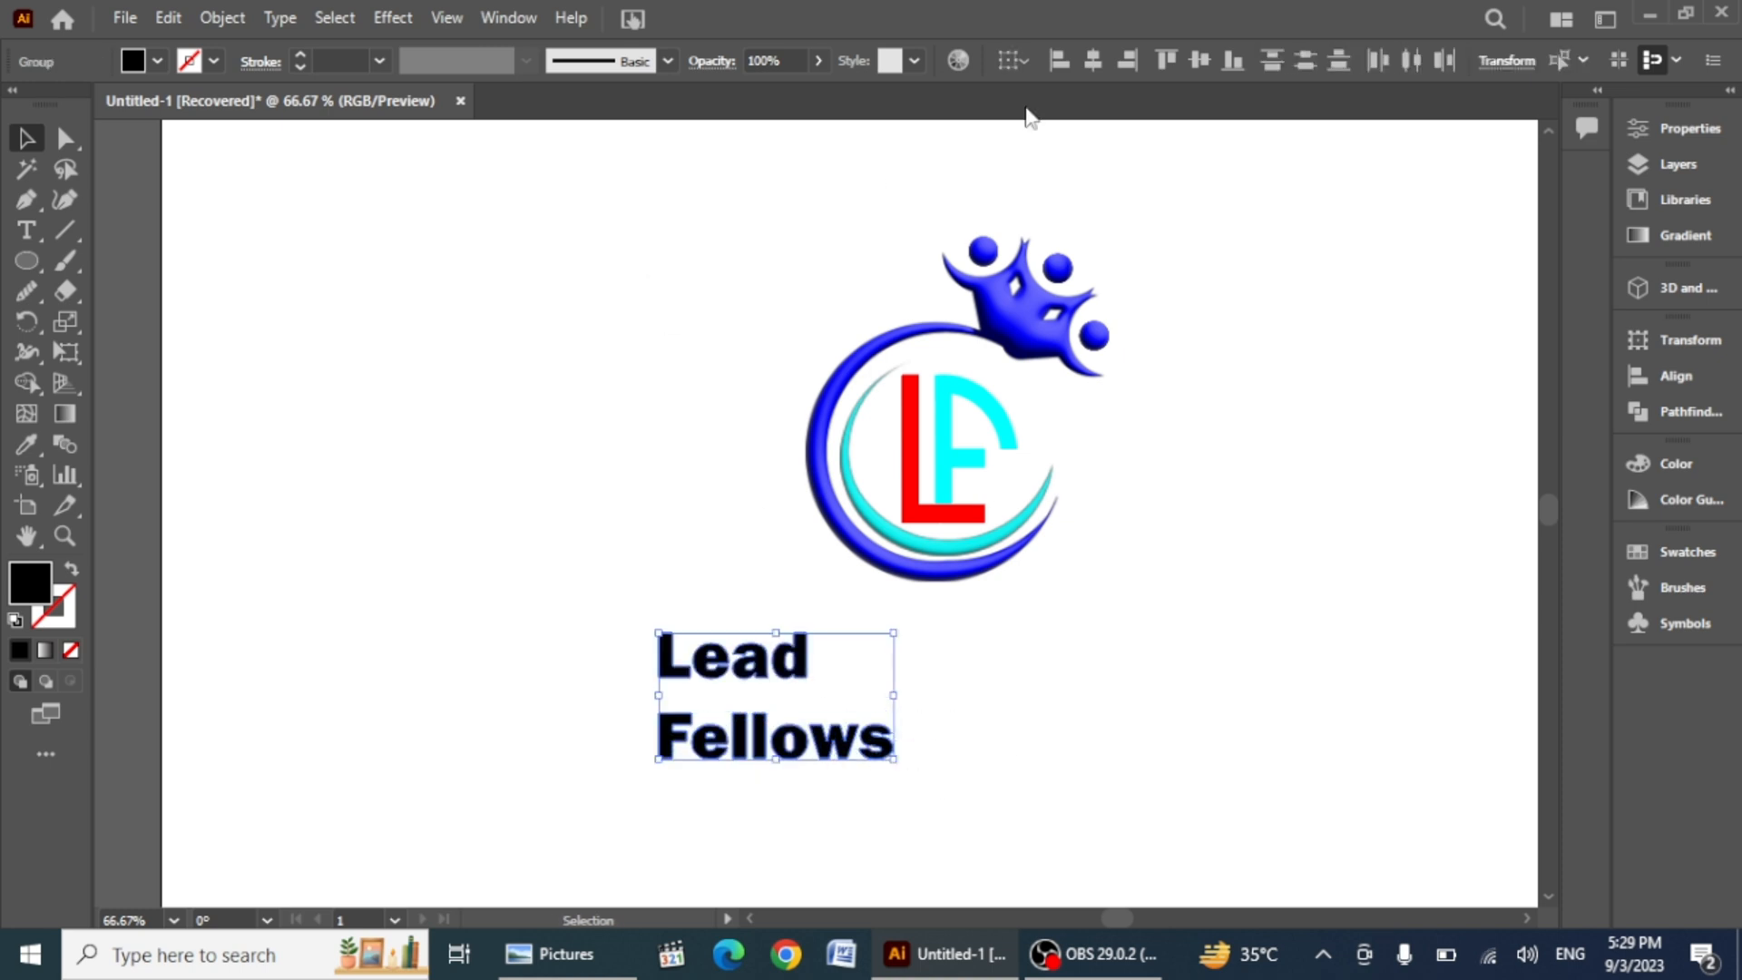
left_click(1093, 61)
left_click(1097, 735)
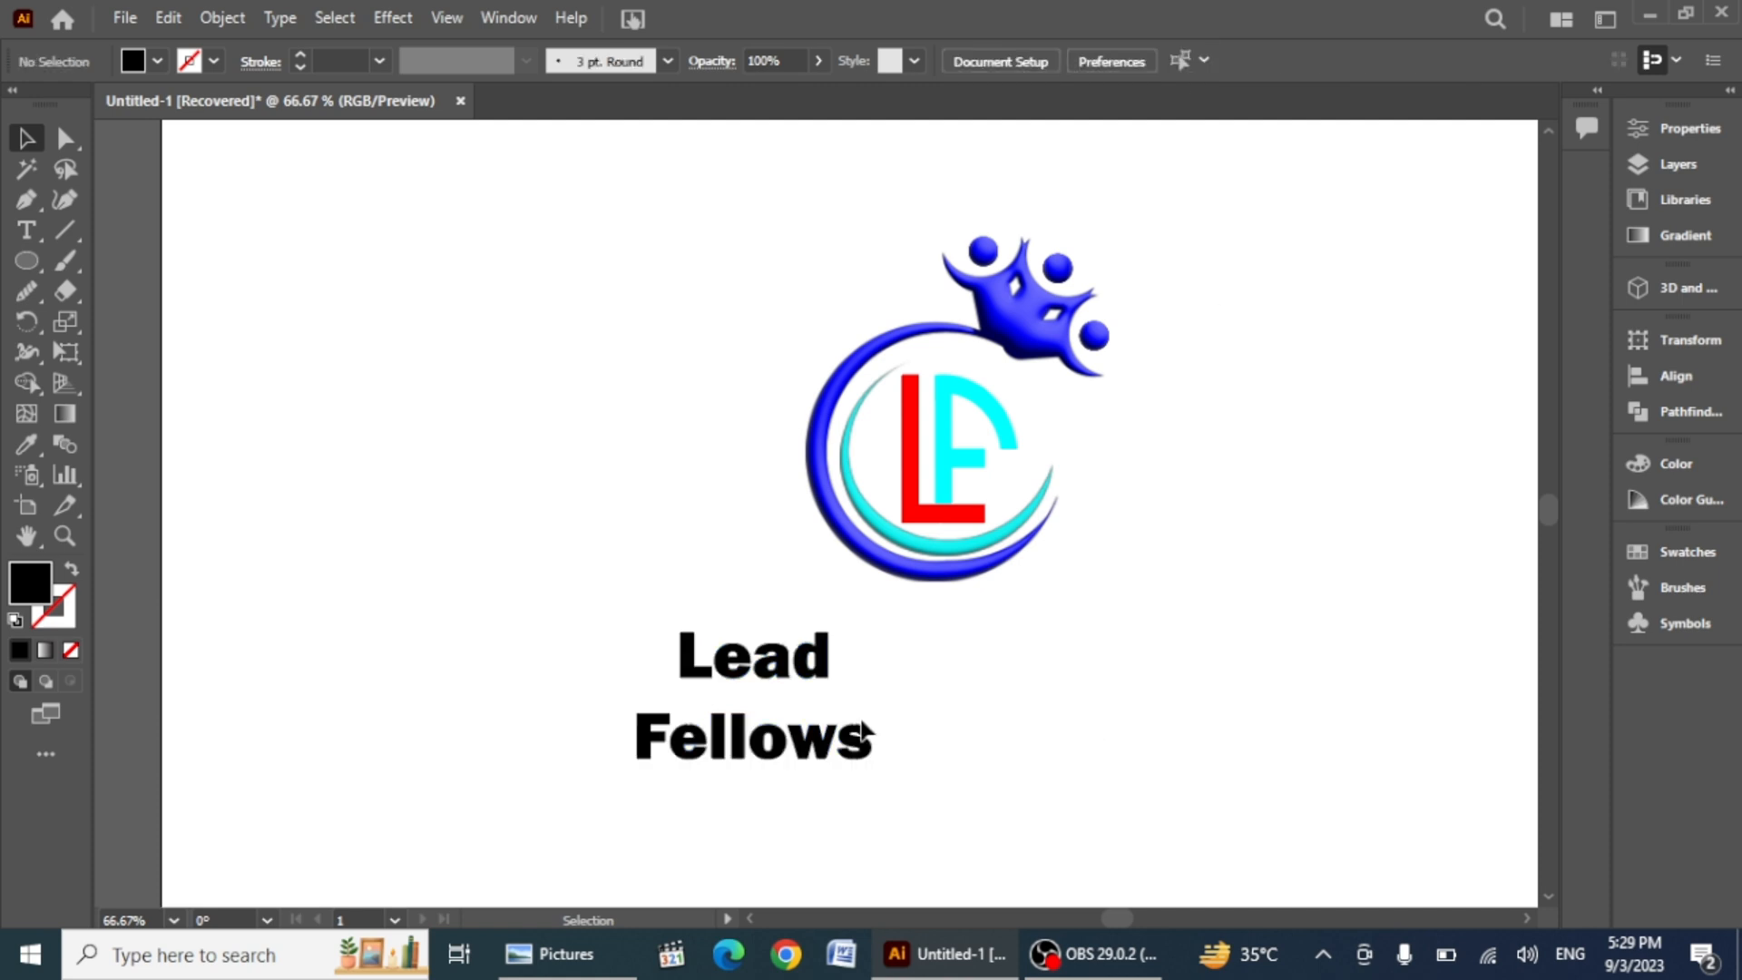
Step: Enlarge Lead to match the width of Fellows and move both text lines to the right of the emblem
left_click(819, 676)
left_click_drag(818, 676, 789, 697)
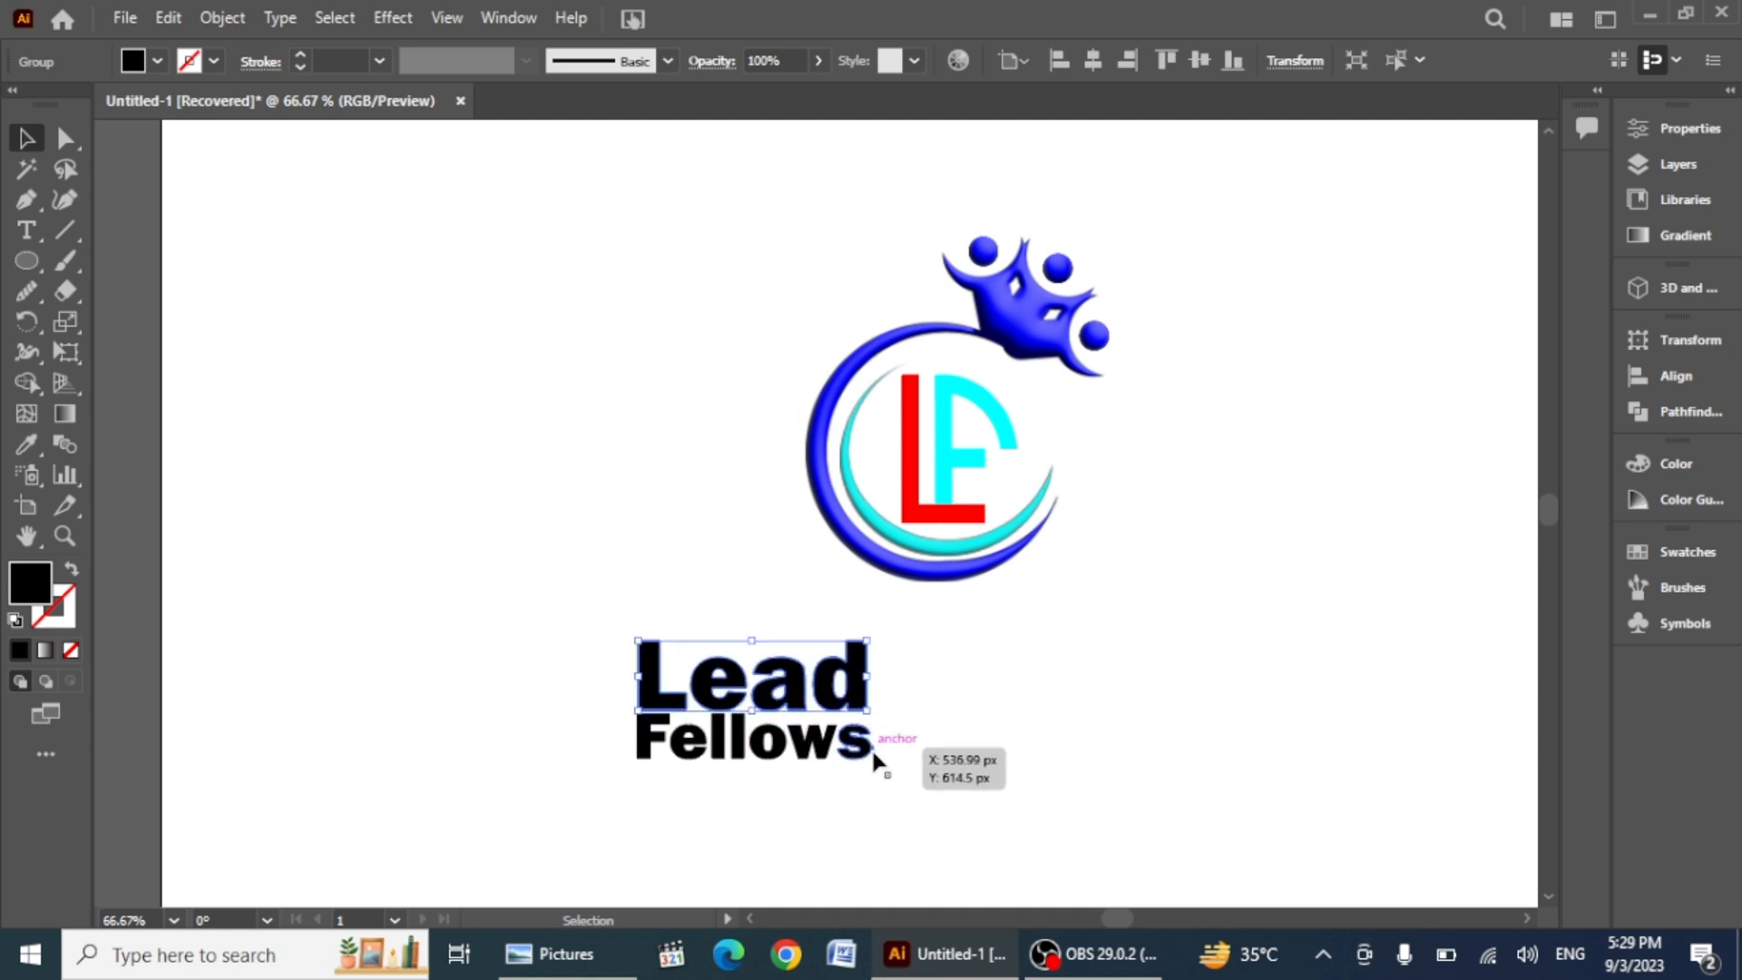
left_click_drag(509, 590, 889, 799)
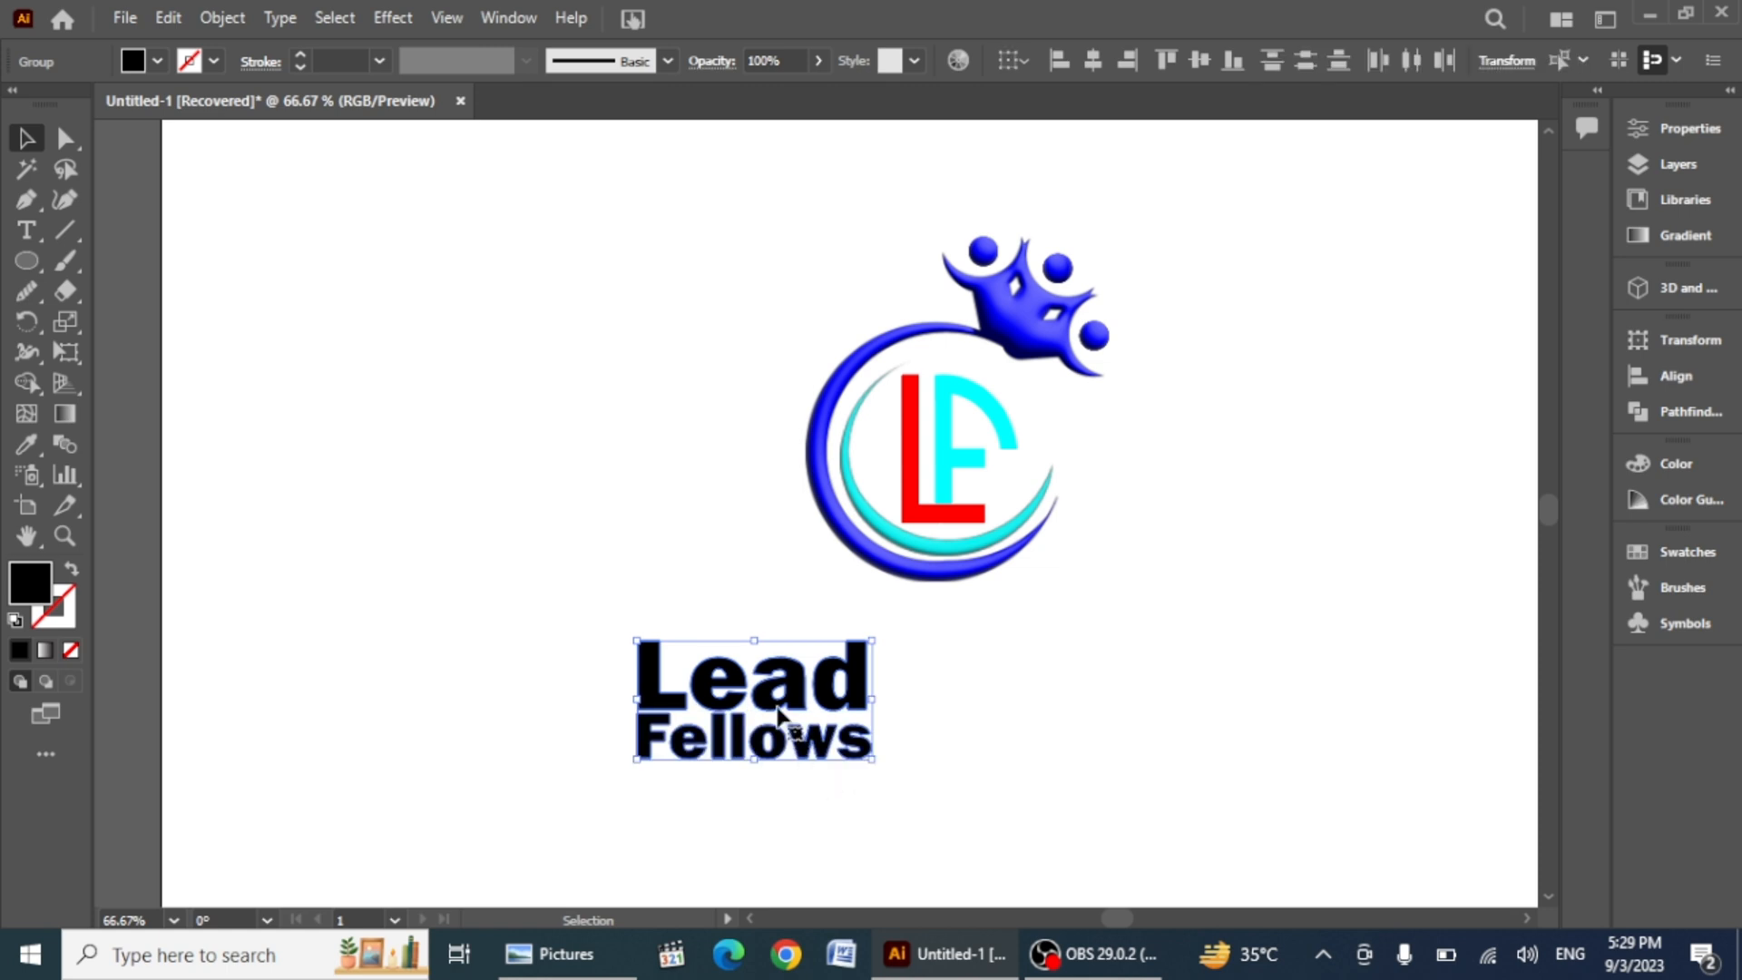
left_click_drag(774, 700, 1207, 447)
left_click(1066, 717)
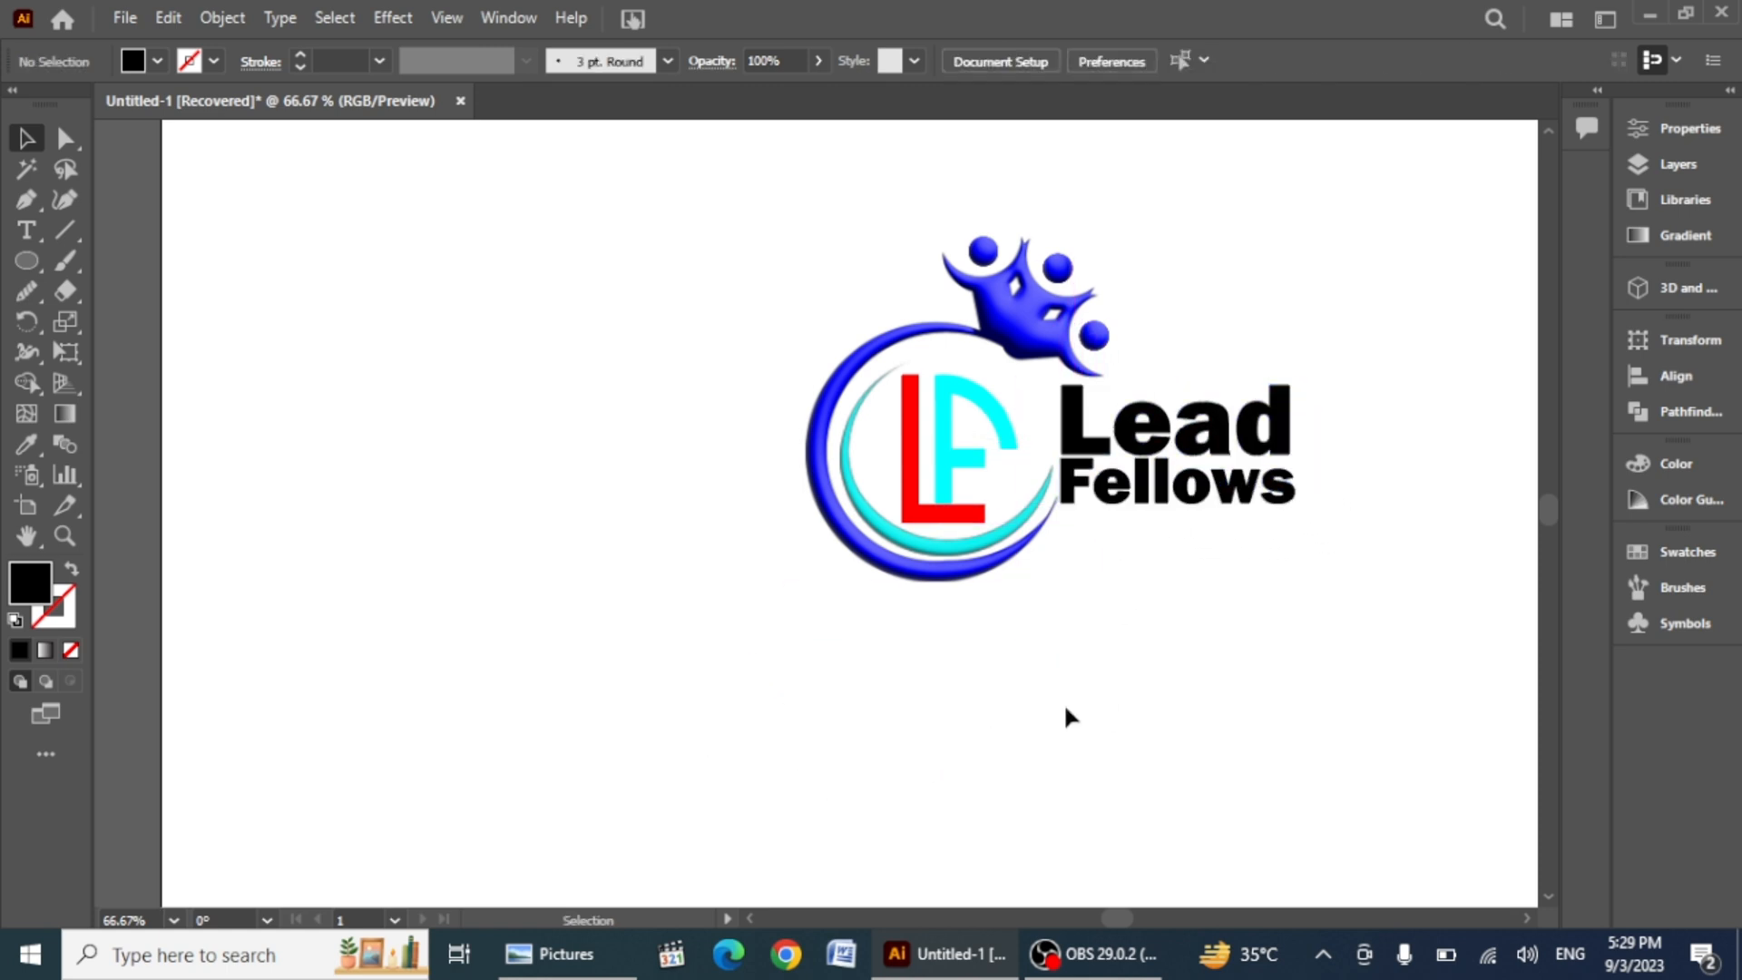
Step: Select only the Lead Fellows text and set its fill colour to cyan
left_click_drag(693, 155, 1270, 724)
left_click_drag(1336, 365, 1192, 566)
left_click(157, 61)
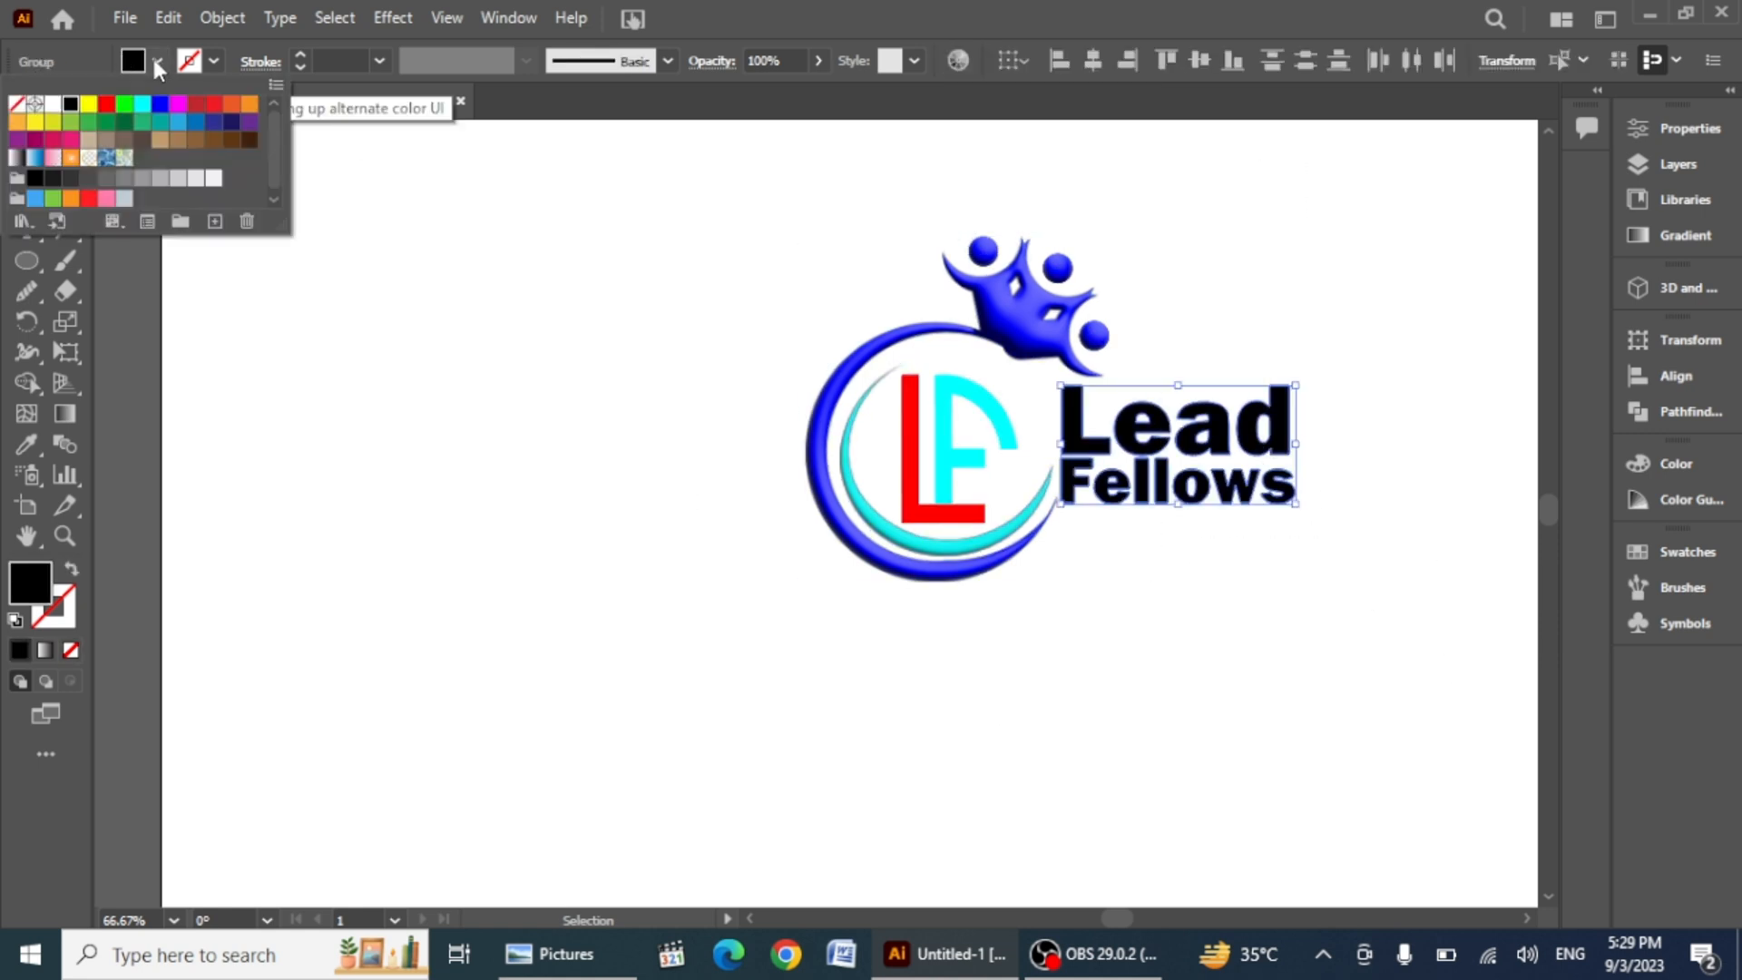
left_click(141, 109)
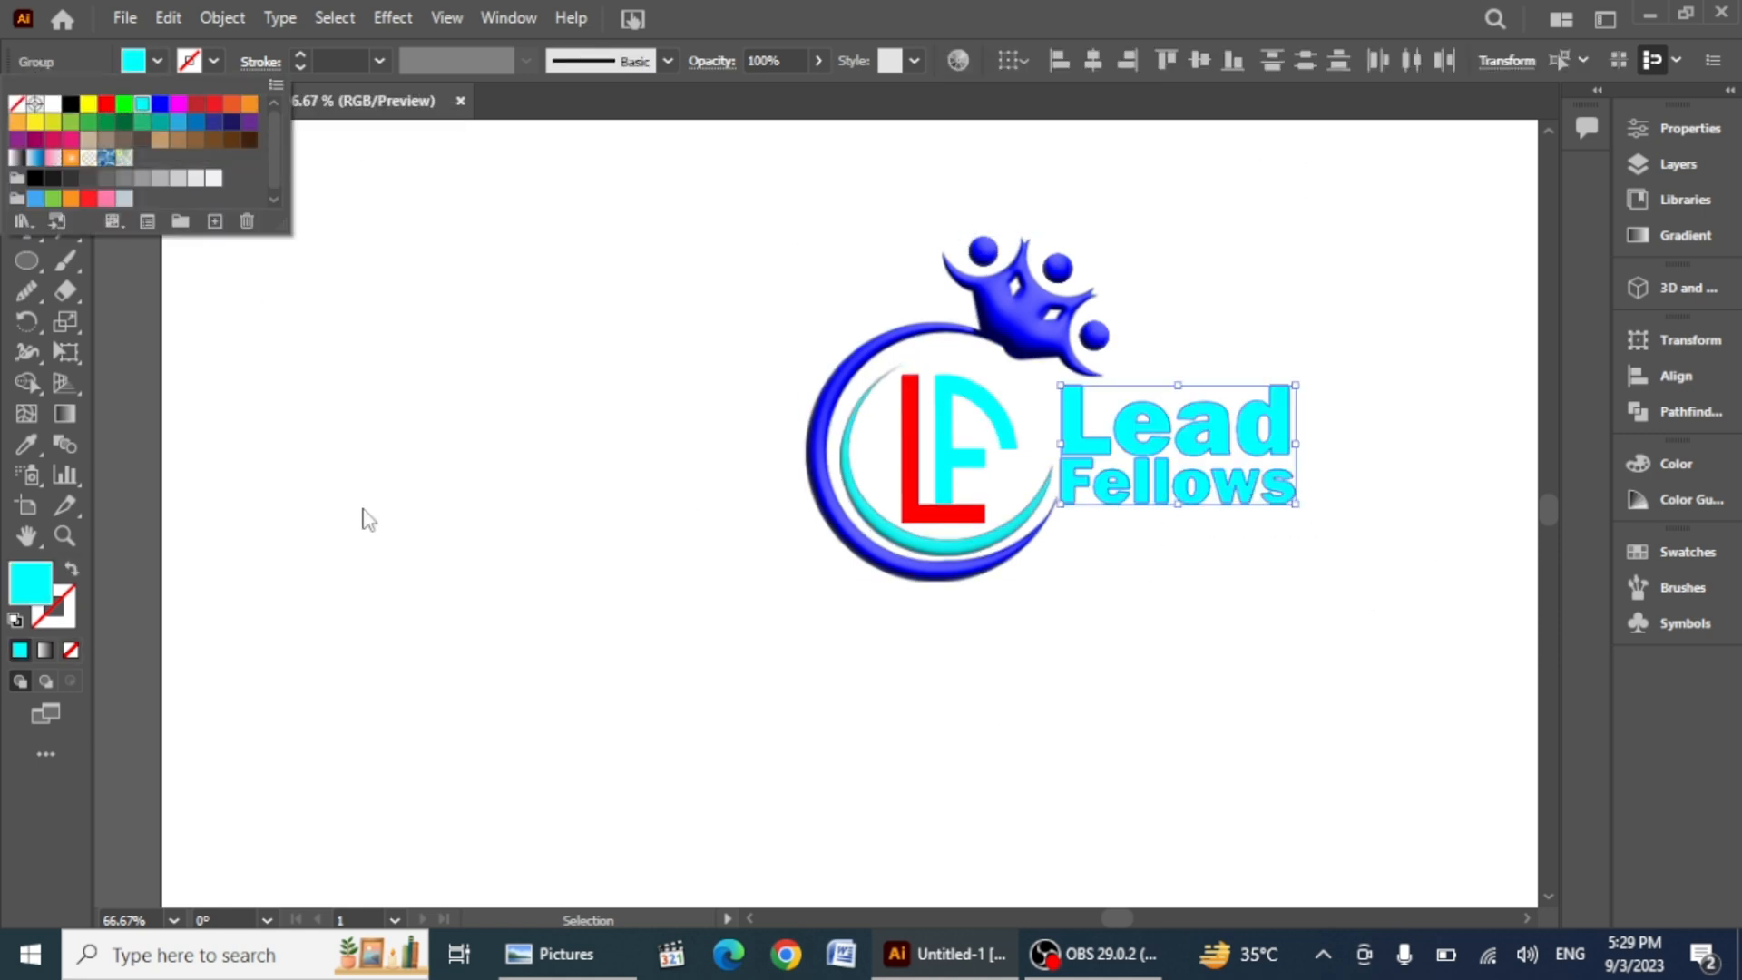
left_click(419, 520)
left_click(468, 540)
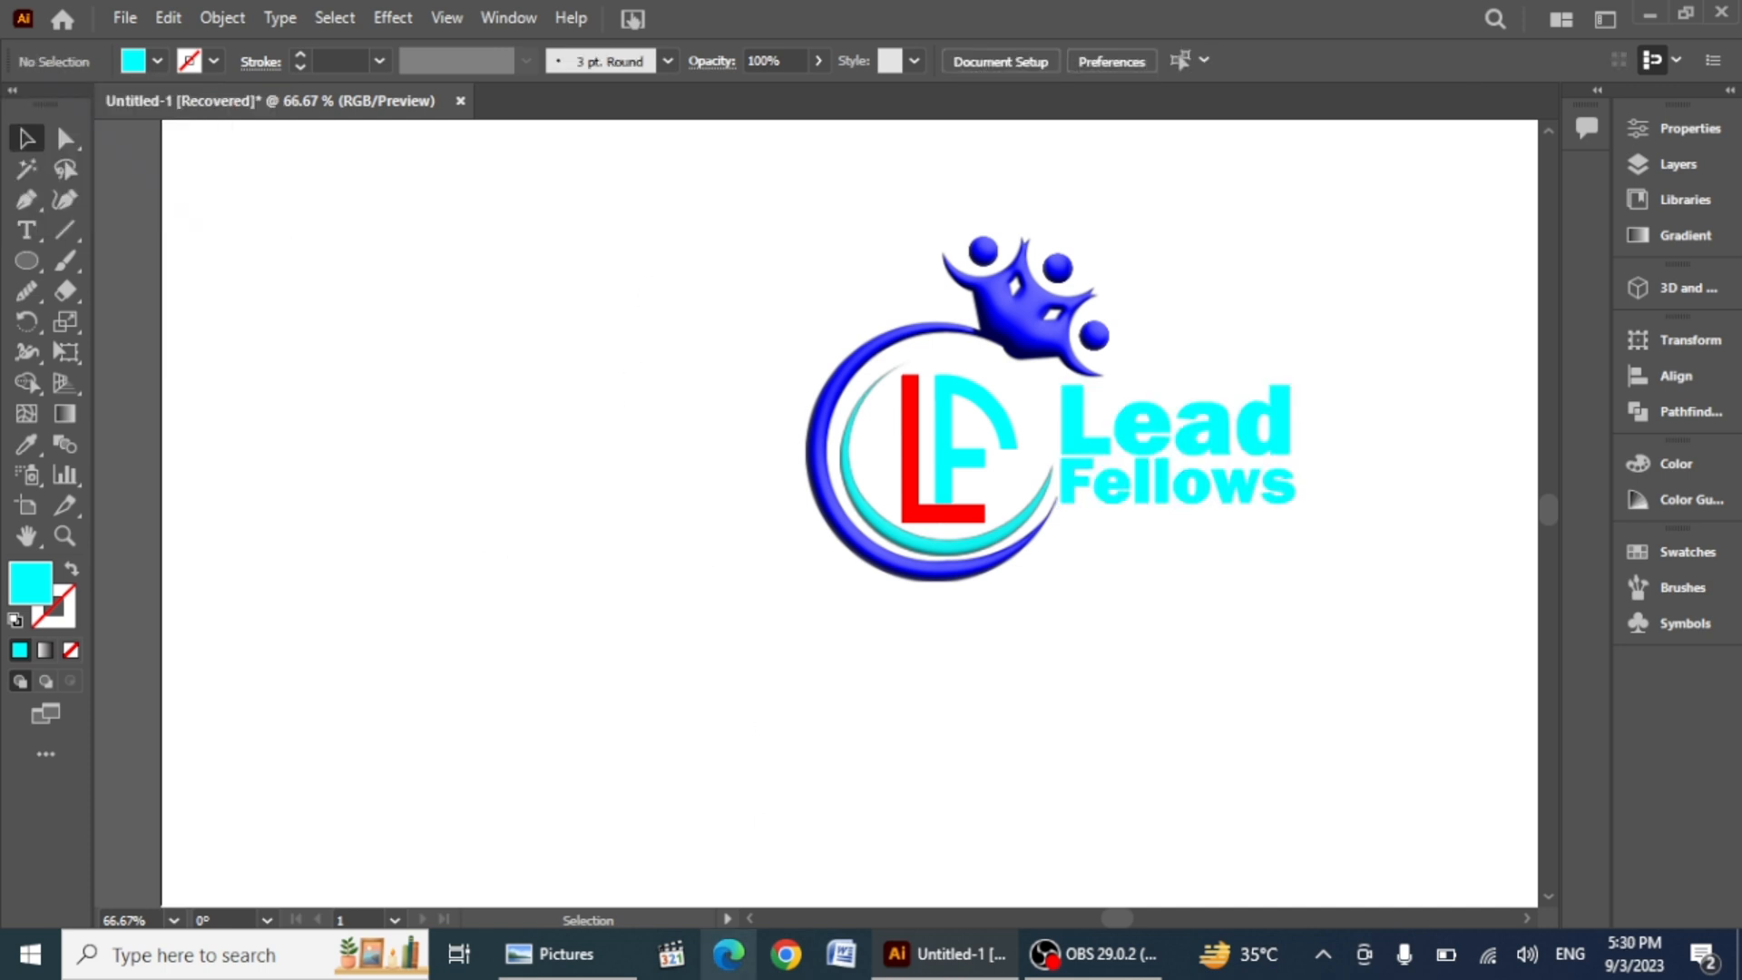
Step: Switch to Photoshop, open 3d glass window logo mockup.psd and open its Your Logo smart object for editing
left_click(30, 955)
left_click(189, 699)
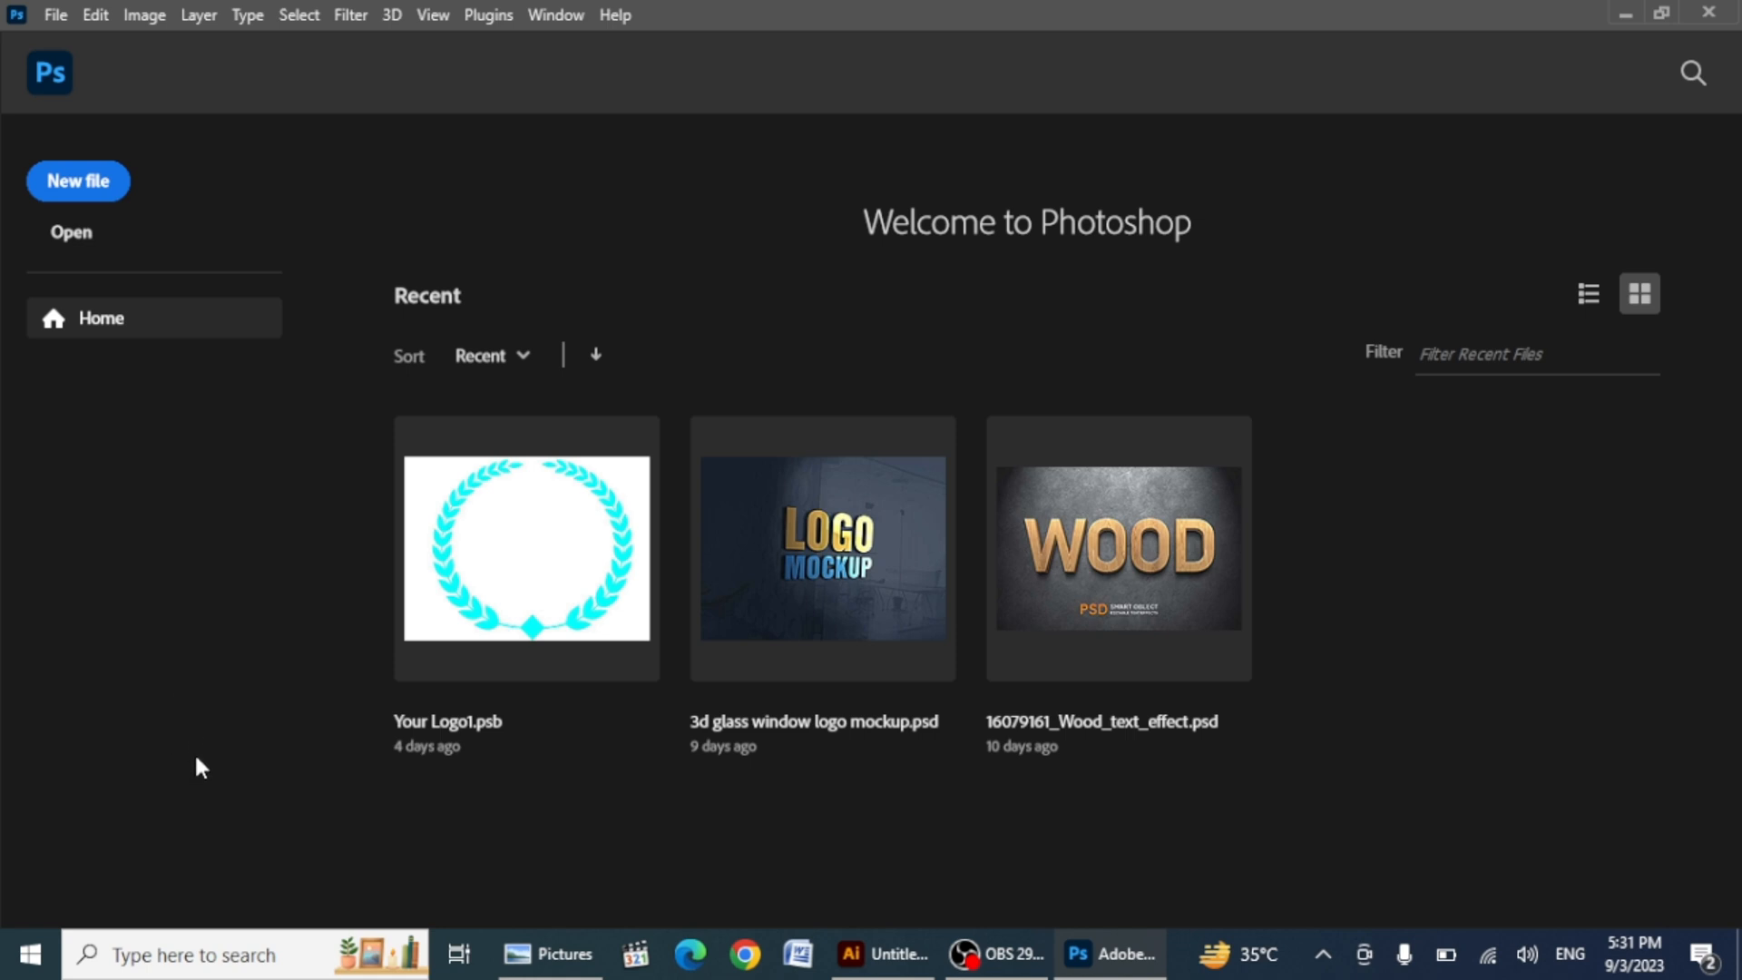
left_click(823, 566)
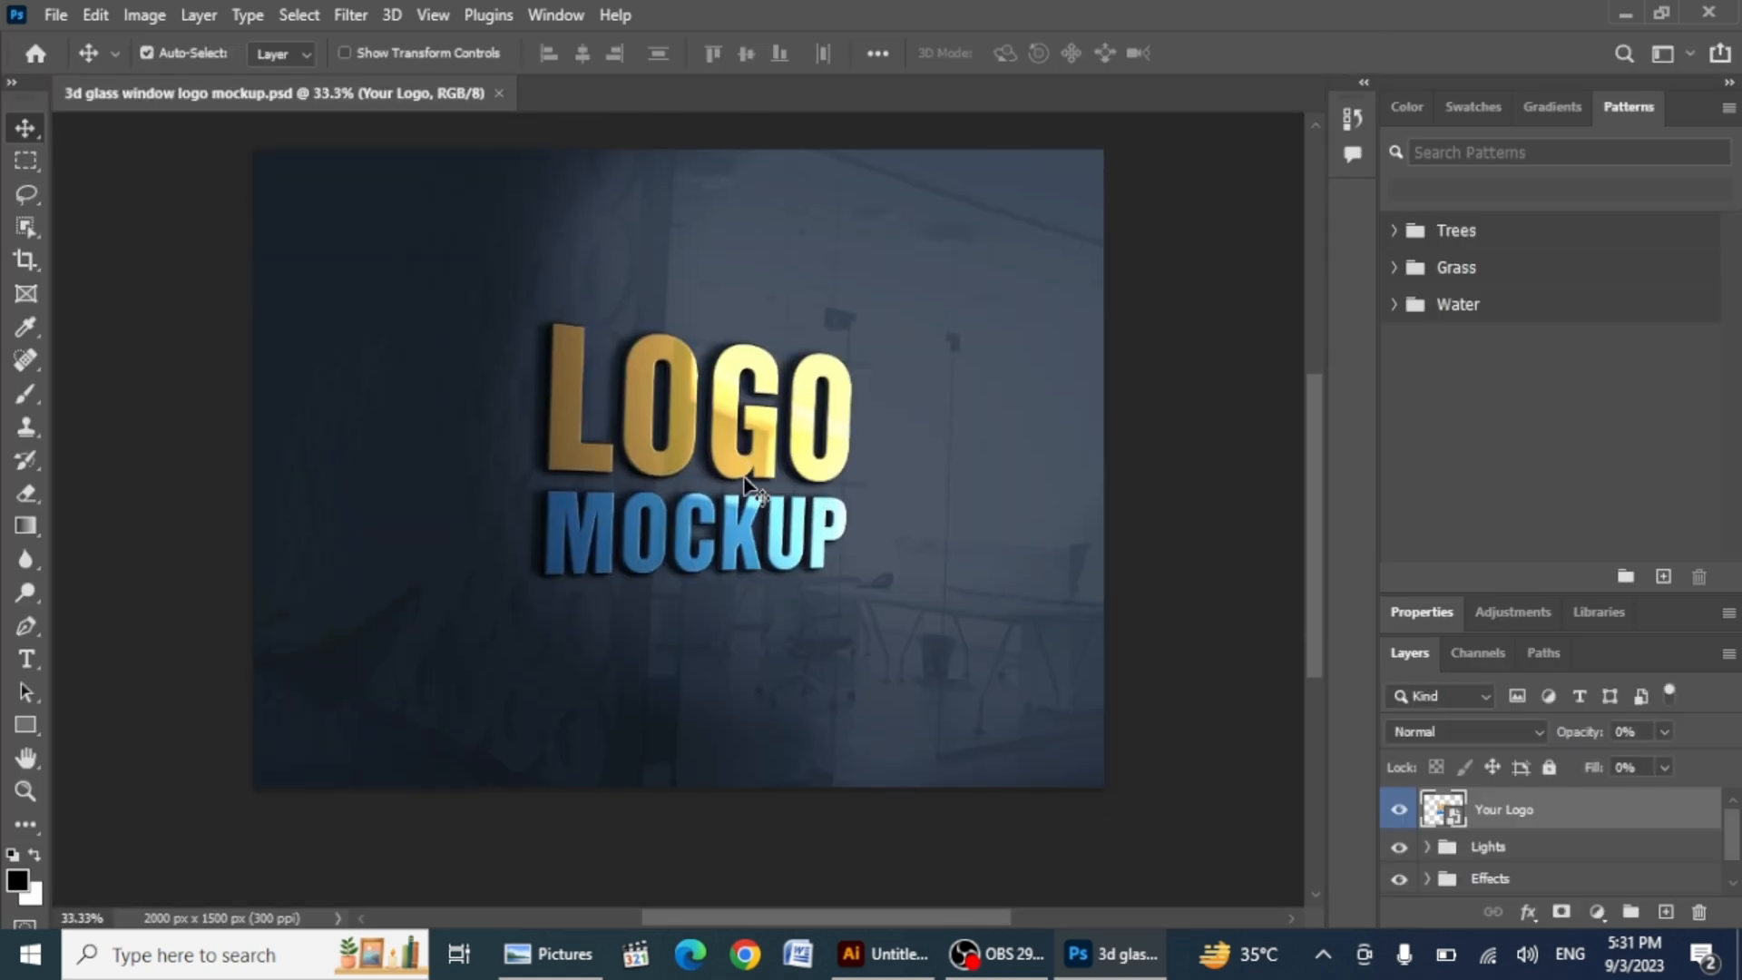
double_click(1452, 809)
left_click(632, 501)
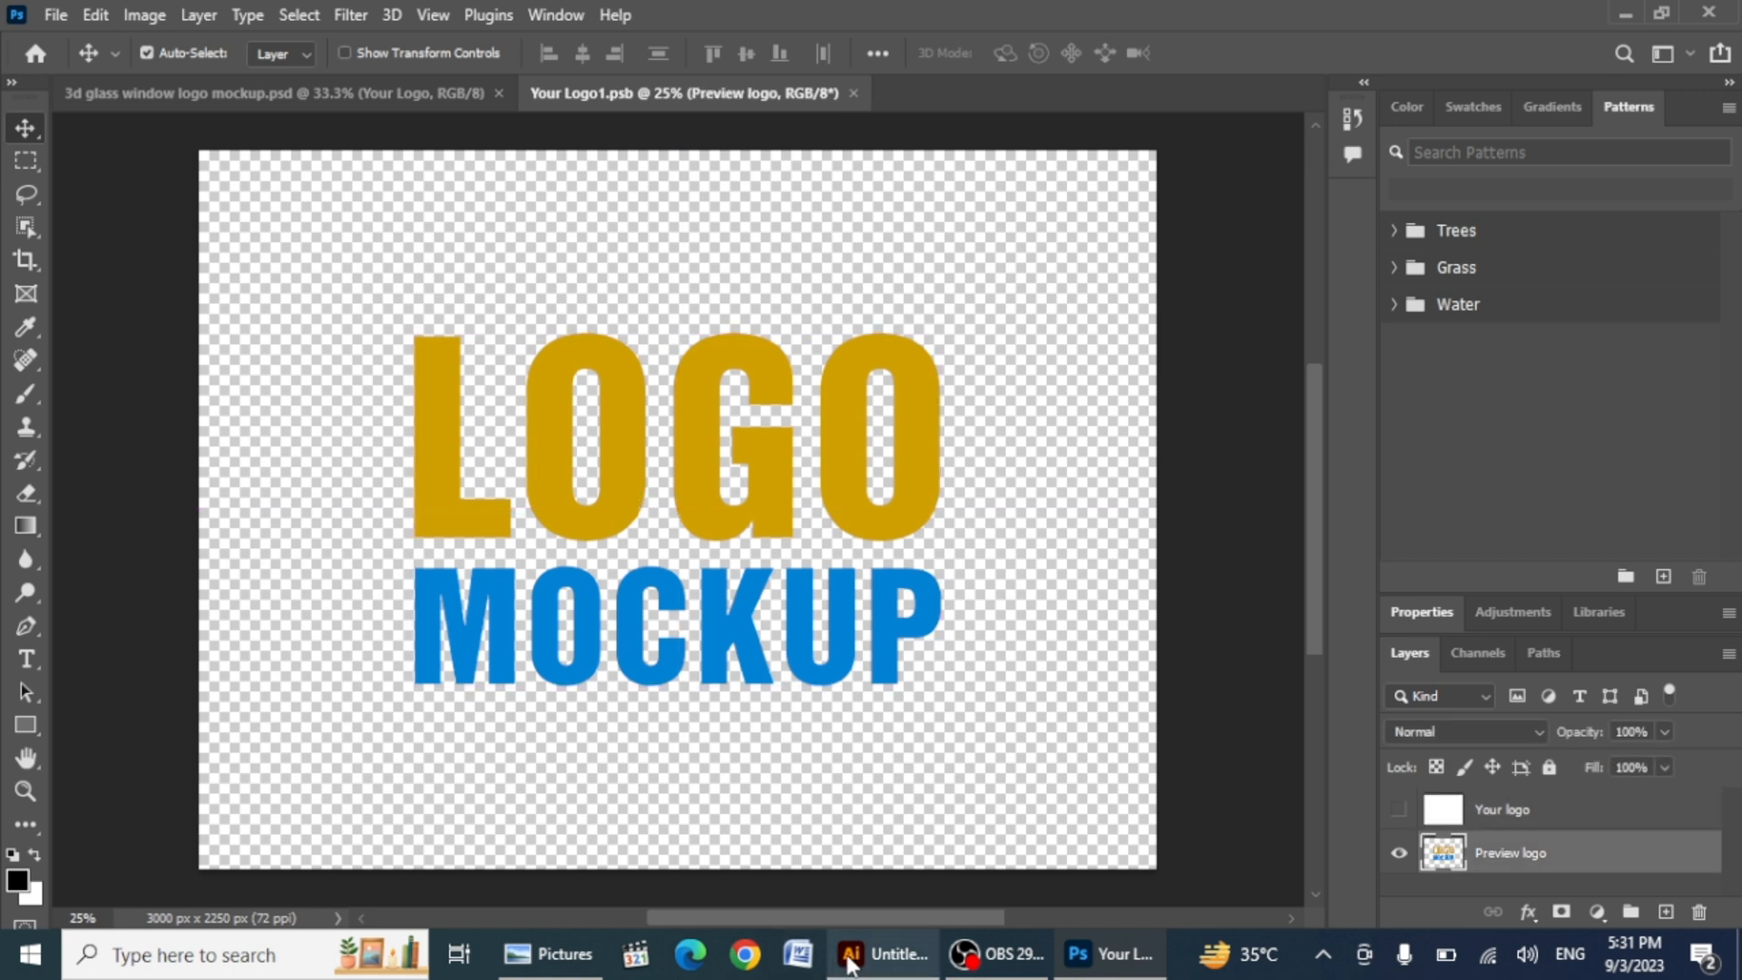
Step: Select the complete logo in Illustrator and drag it into the Your Logo1.psb smart object canvas
left_click(851, 960)
key("ctrl+a")
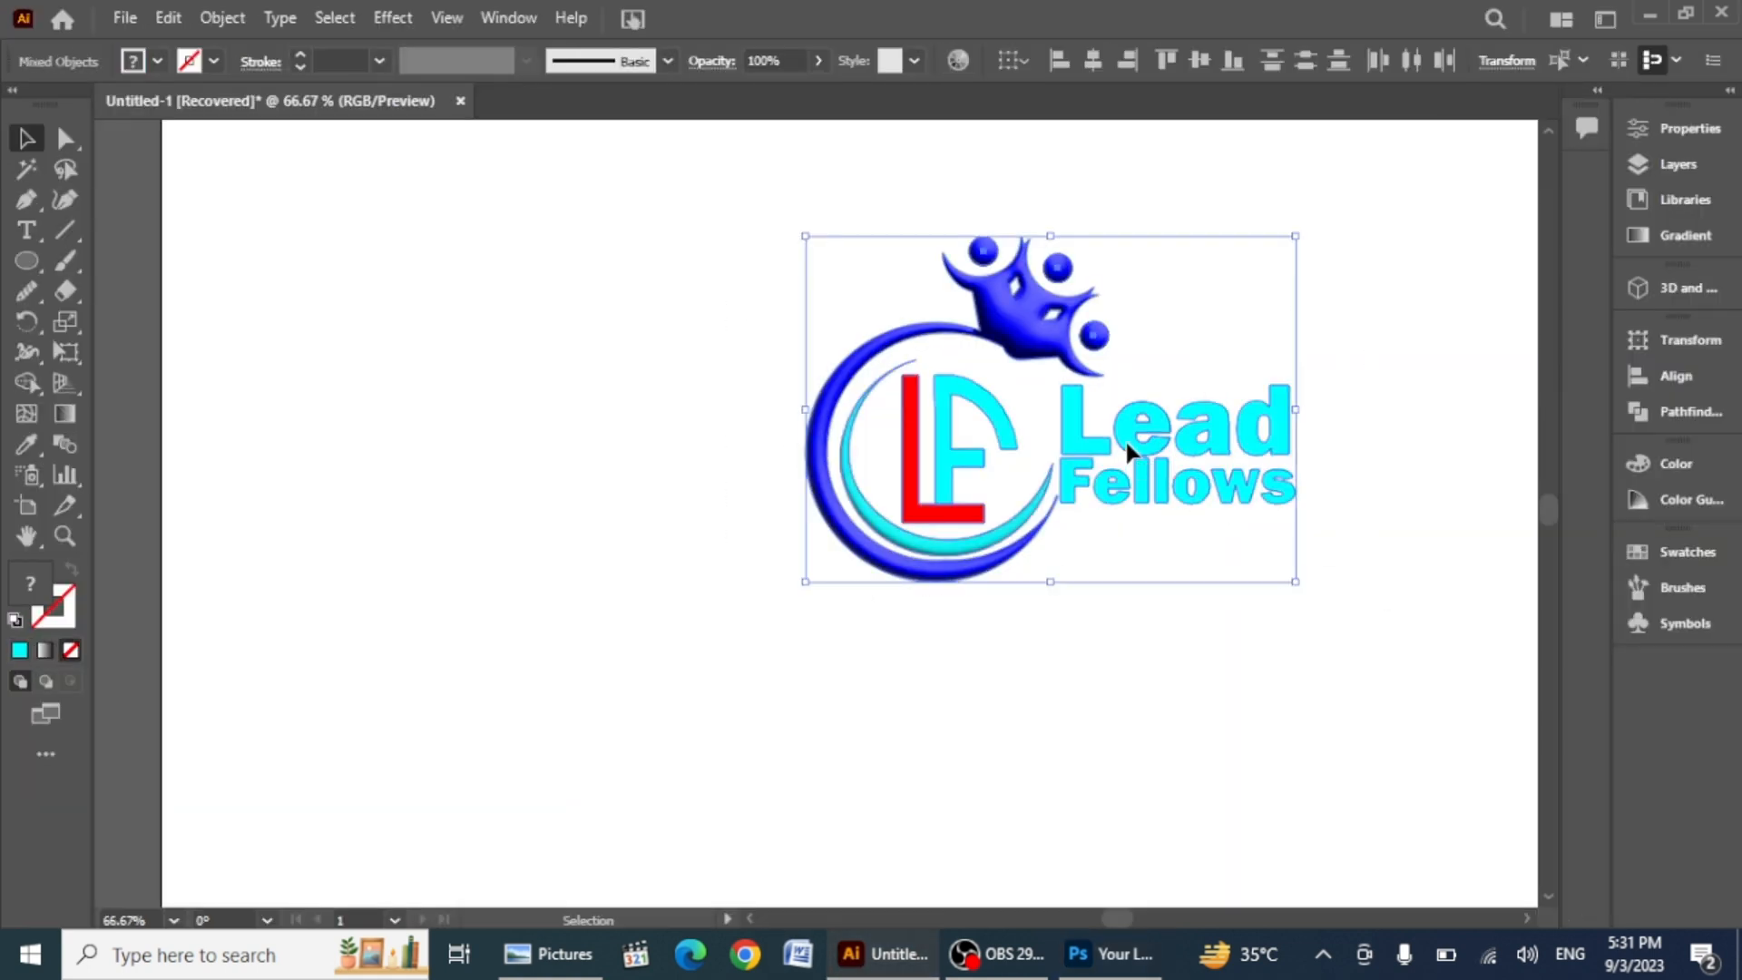
left_click_drag(1125, 439, 661, 535)
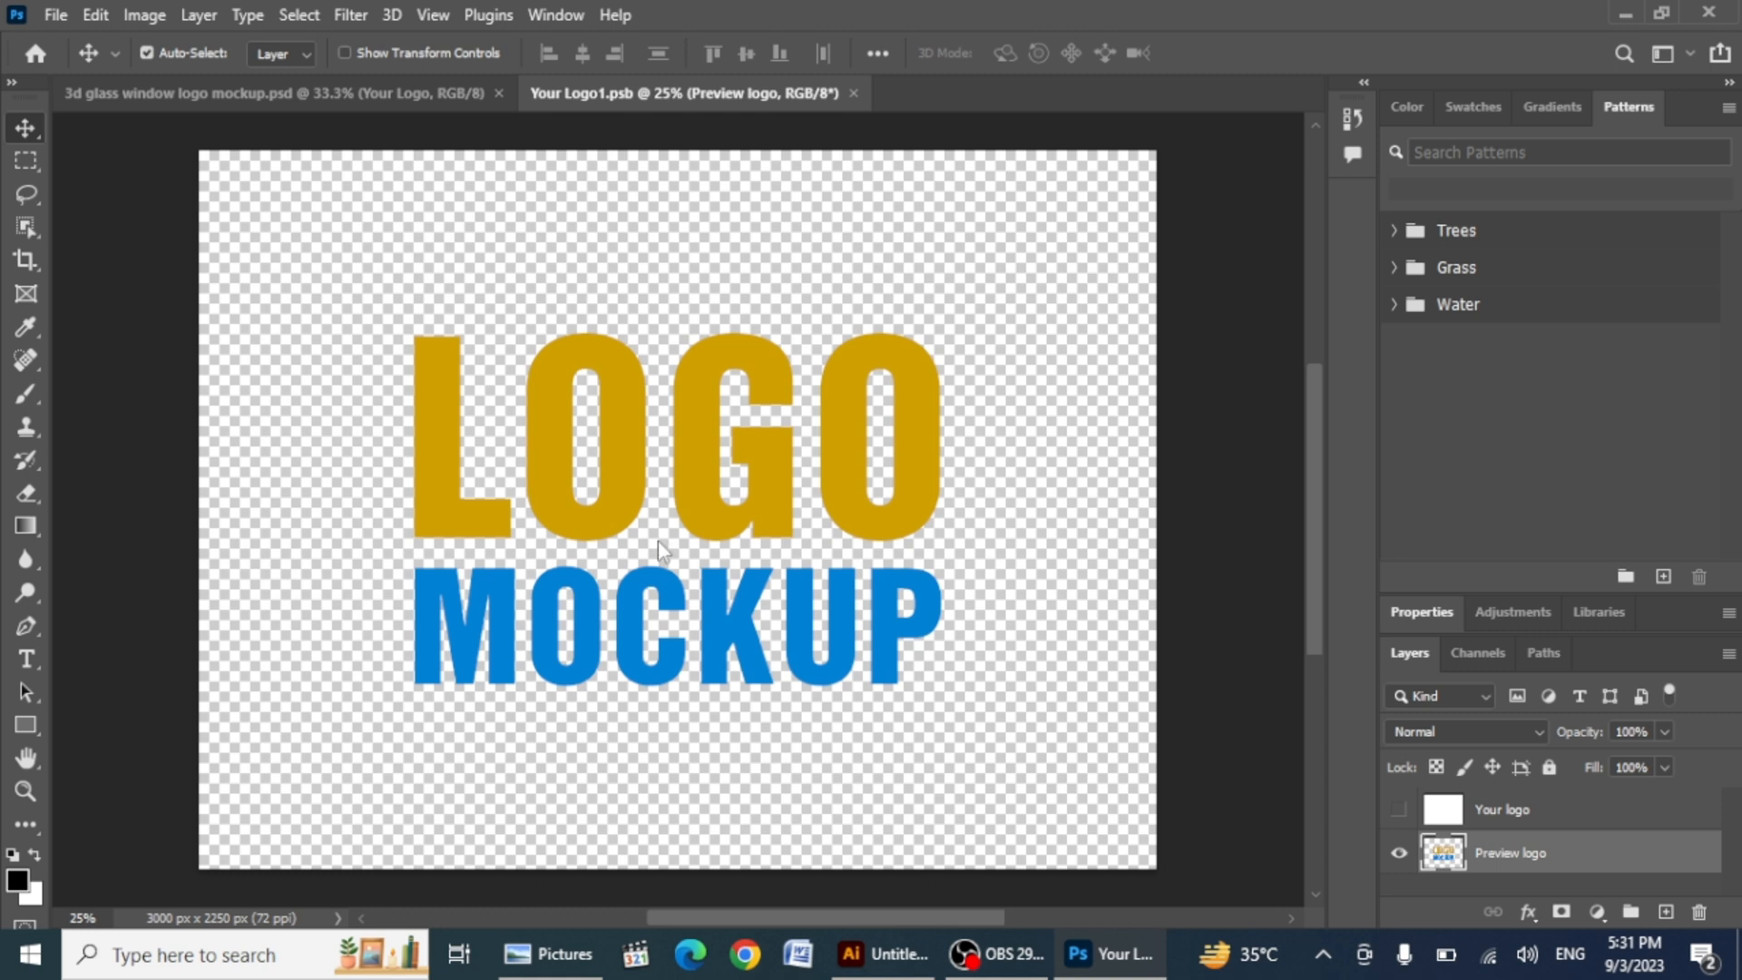
left_click_drag(659, 543, 1018, 851)
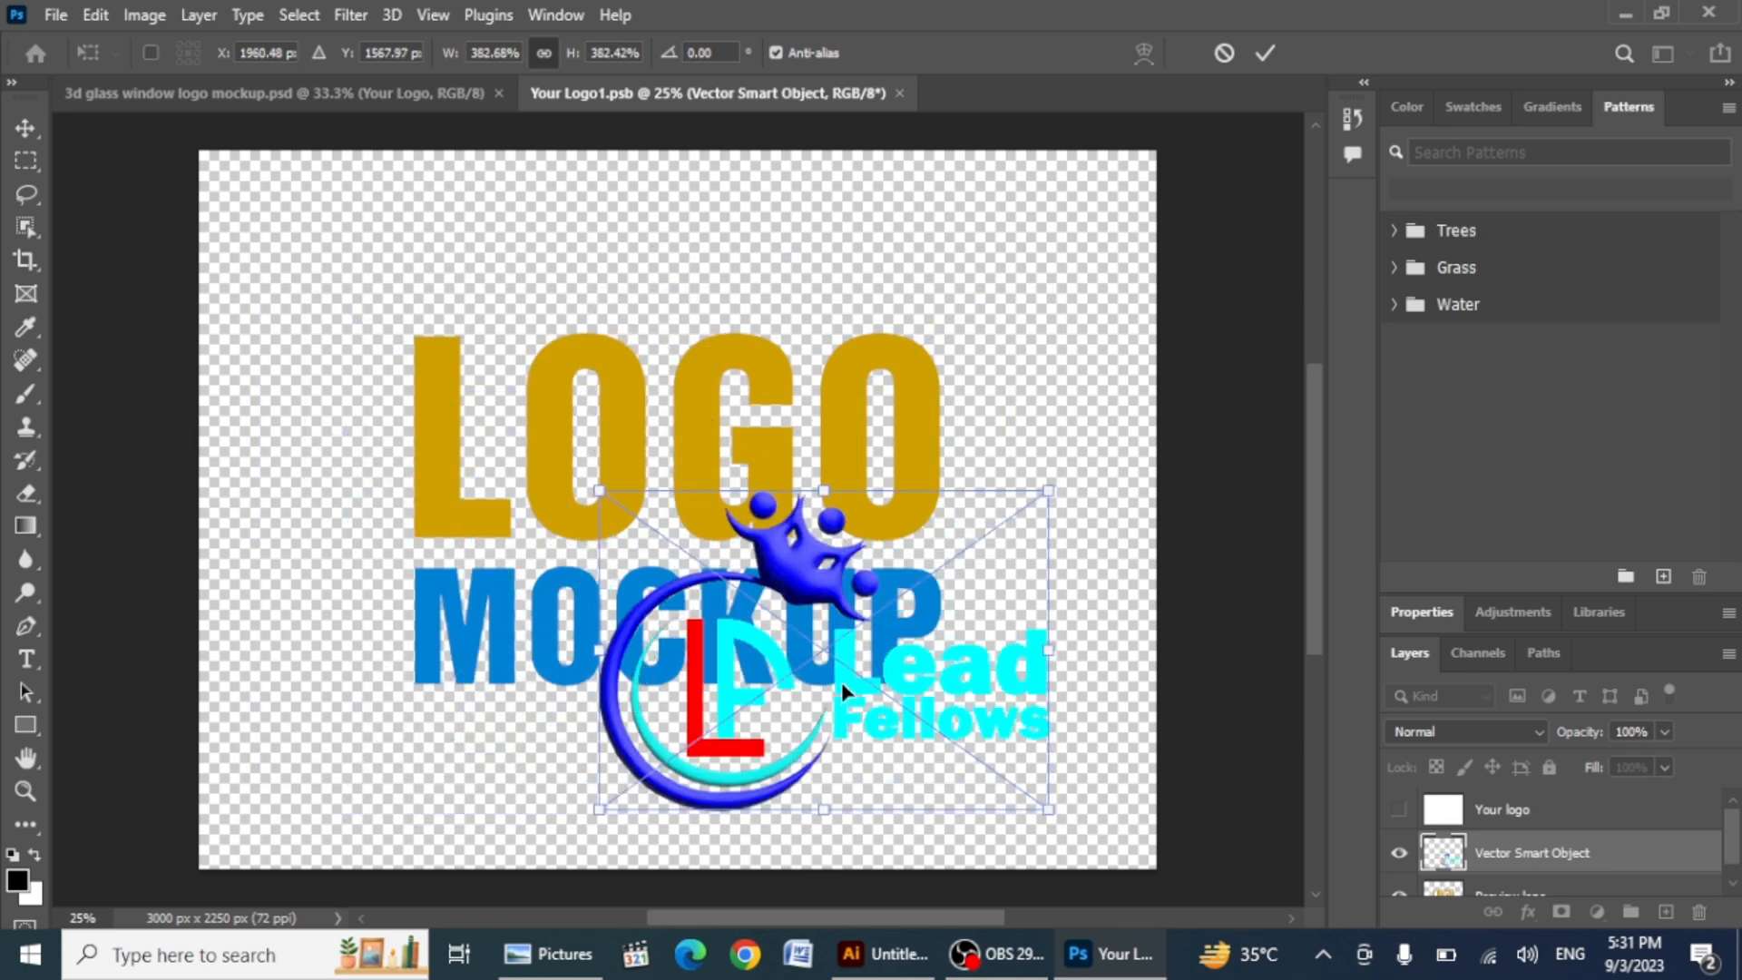
Step: Center and scale up the placed logo to fill the canvas, and hide the Preview logo layer
left_click_drag(842, 692, 695, 516)
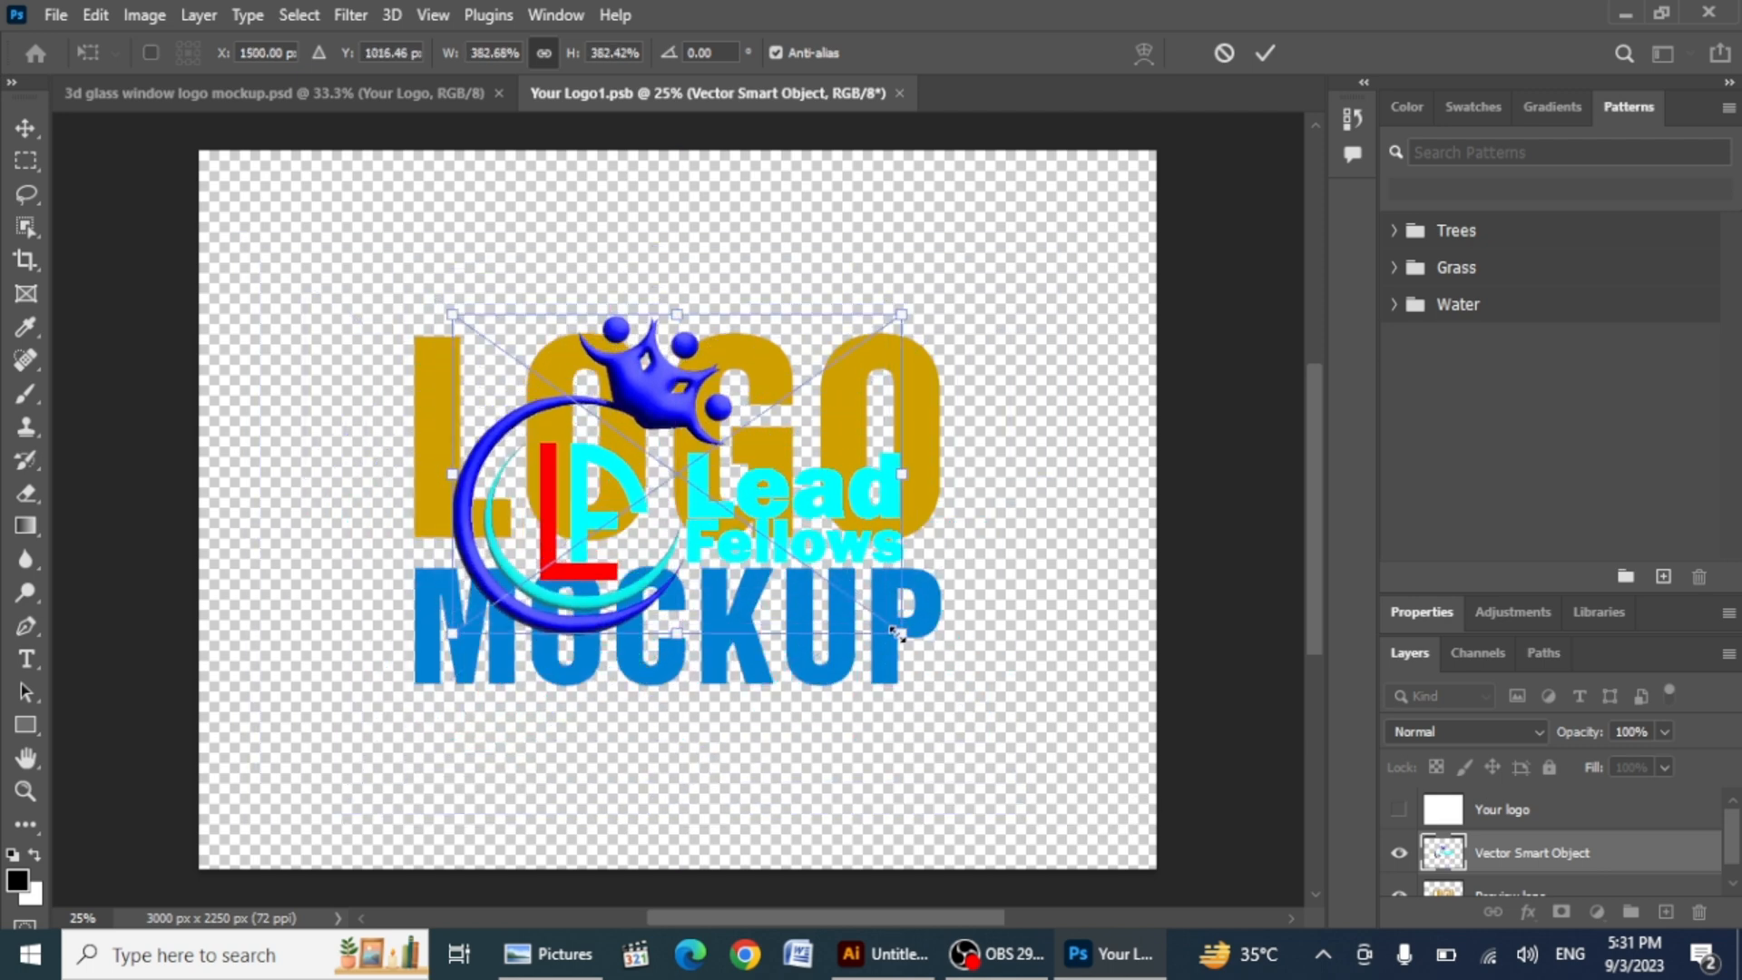
left_click_drag(899, 633, 1082, 761)
scroll(1532, 846, "down", 1)
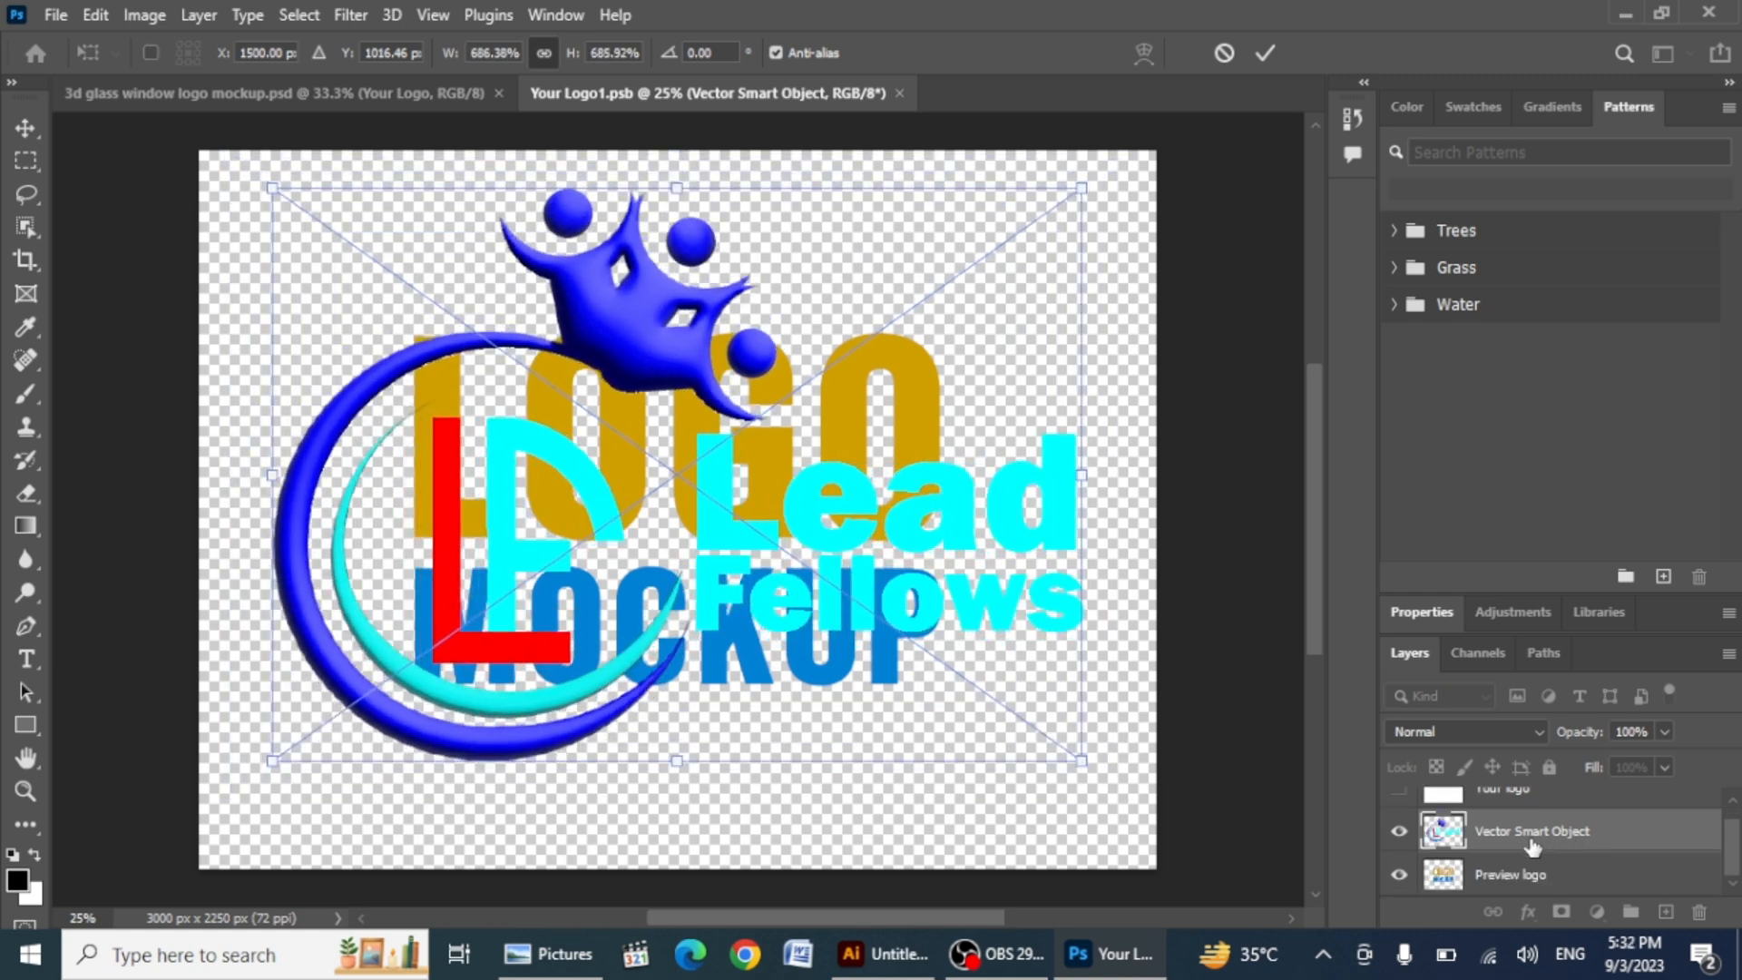
left_click(1399, 877)
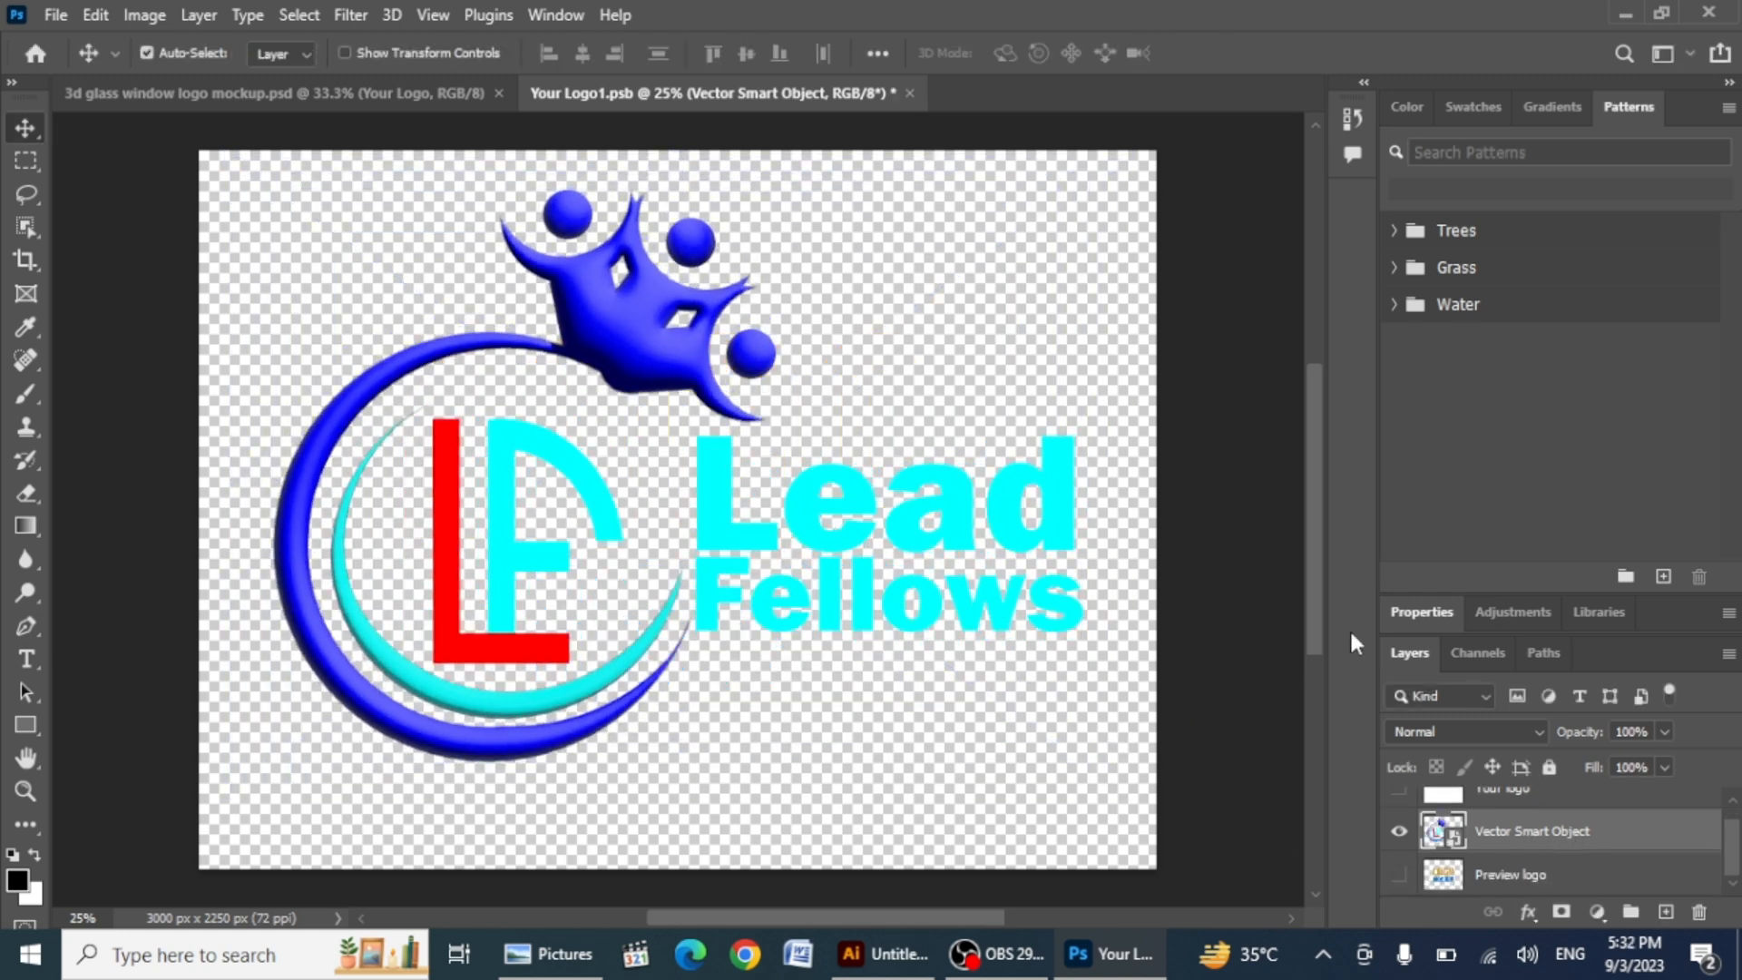
Step: Save the smart object and return to the mockup document
left_click(863, 303)
key("ctrl+s")
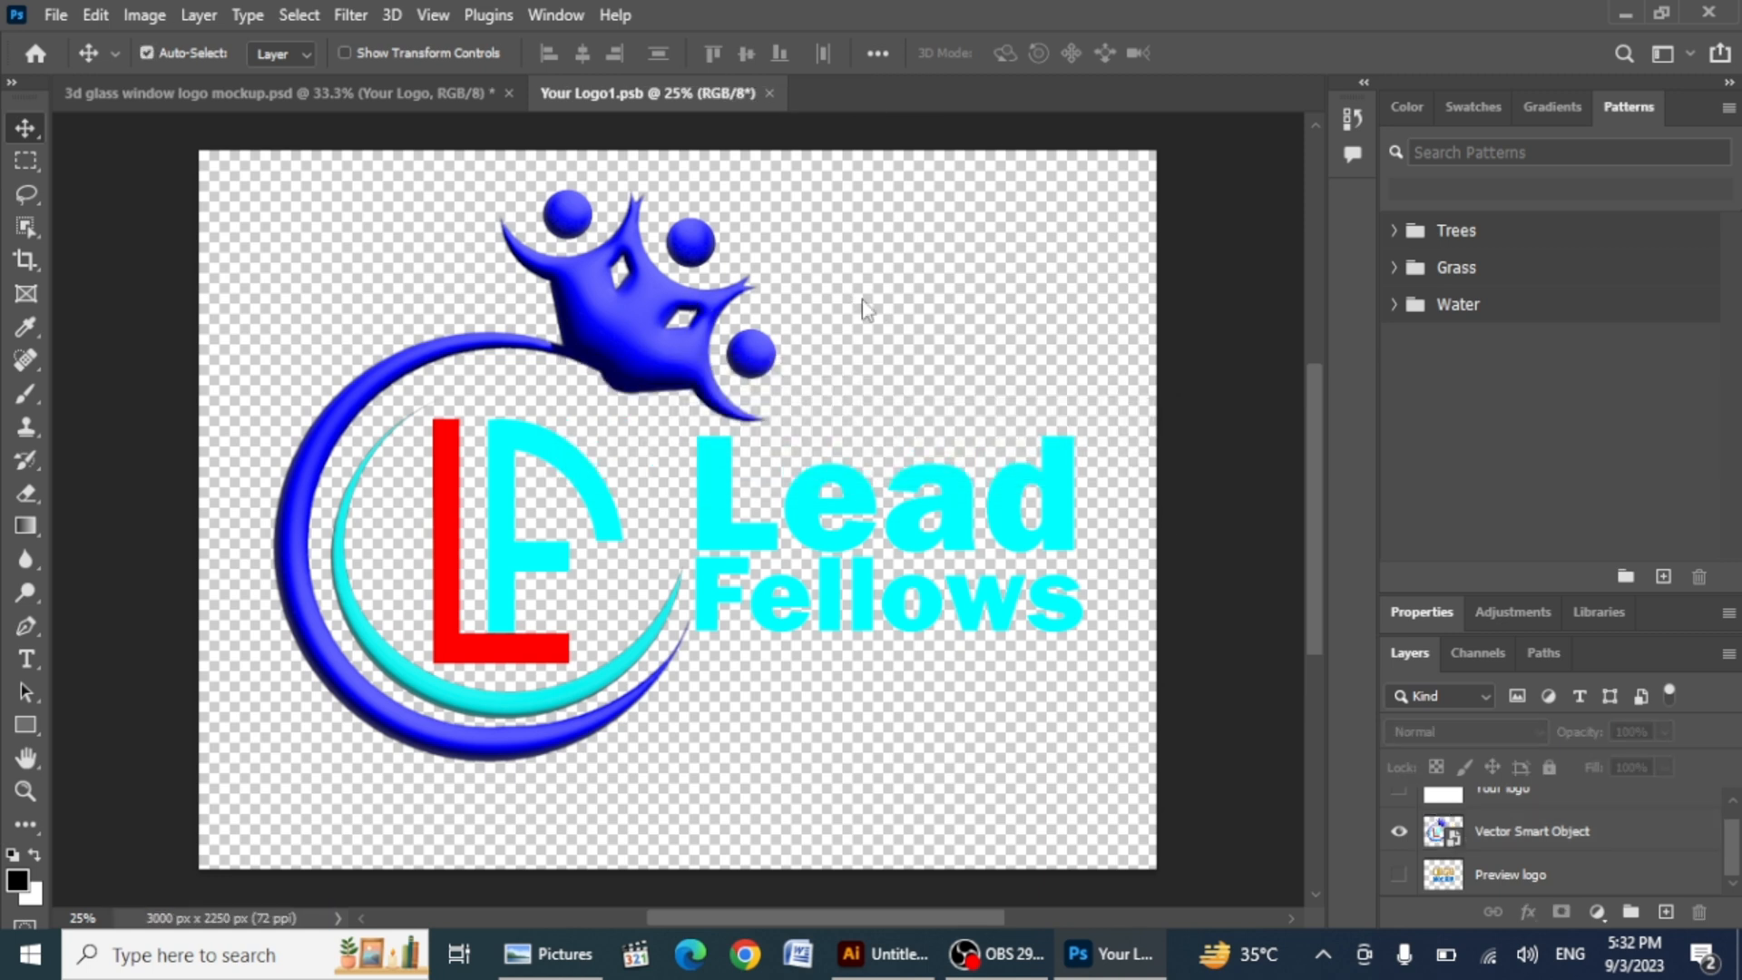
left_click(272, 92)
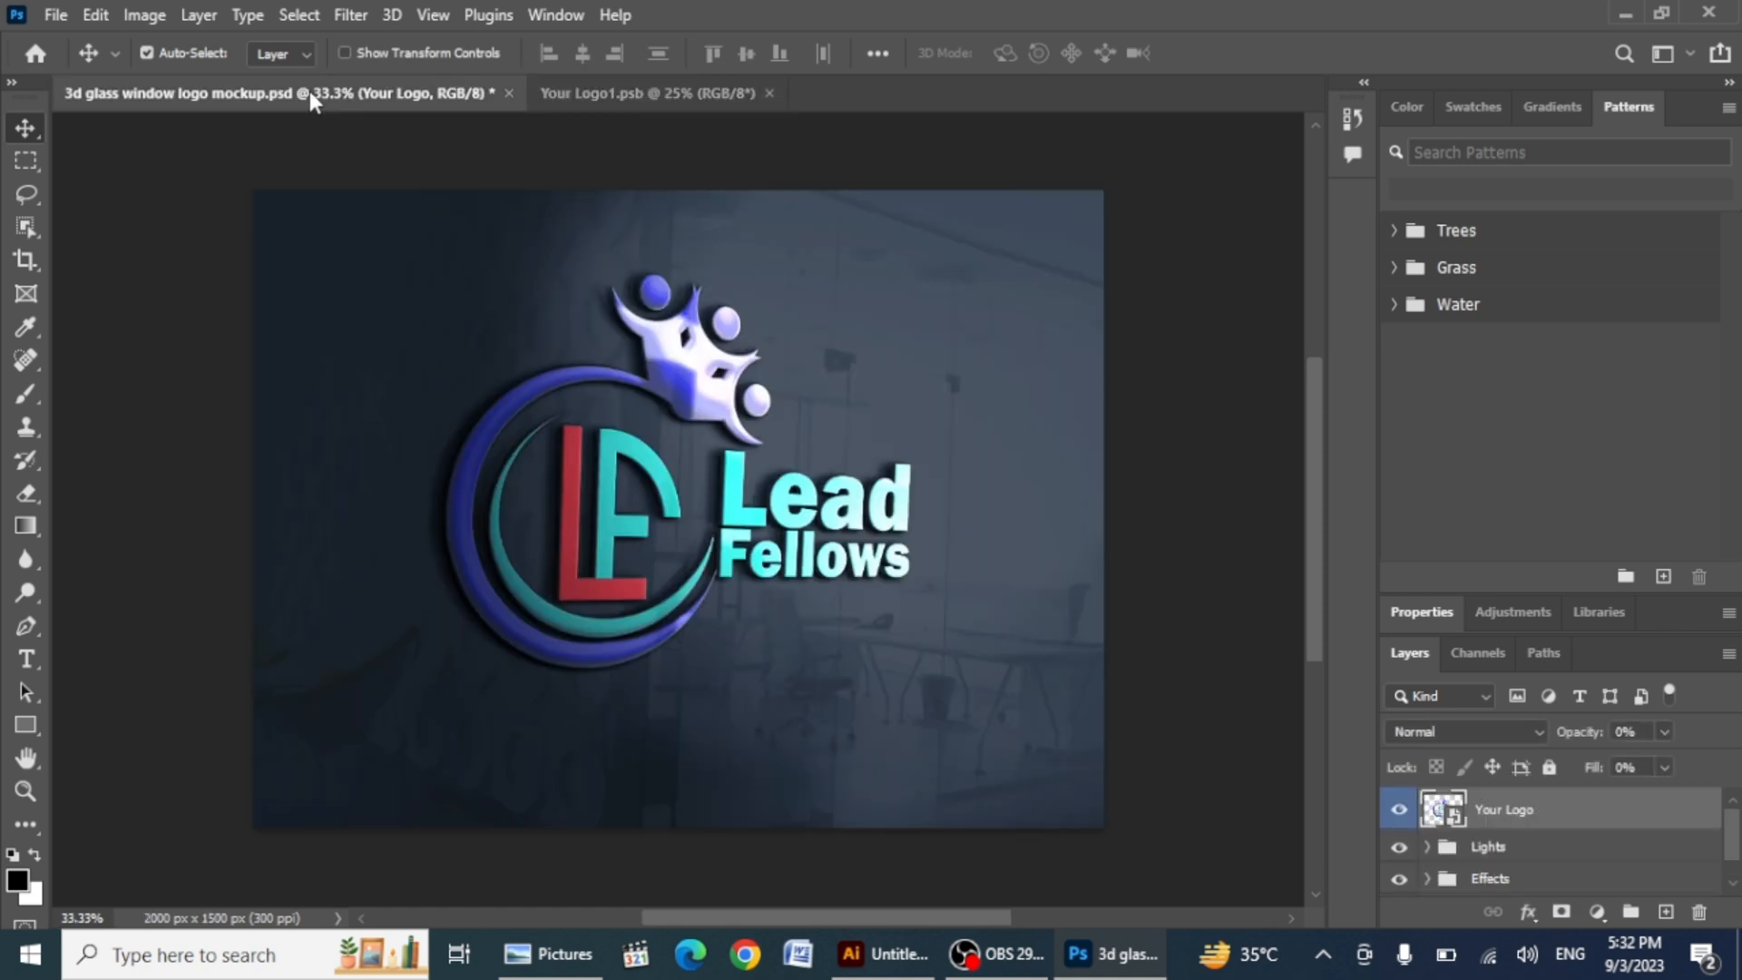